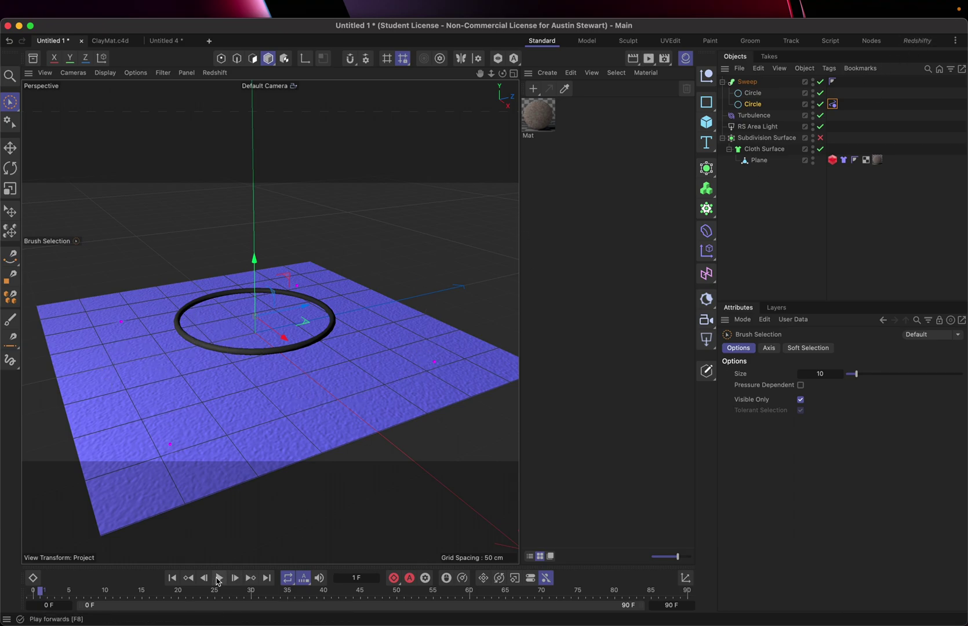
Play the existing cloth and hoop simulation, stop it, and return to the first frame
left_click(218, 581)
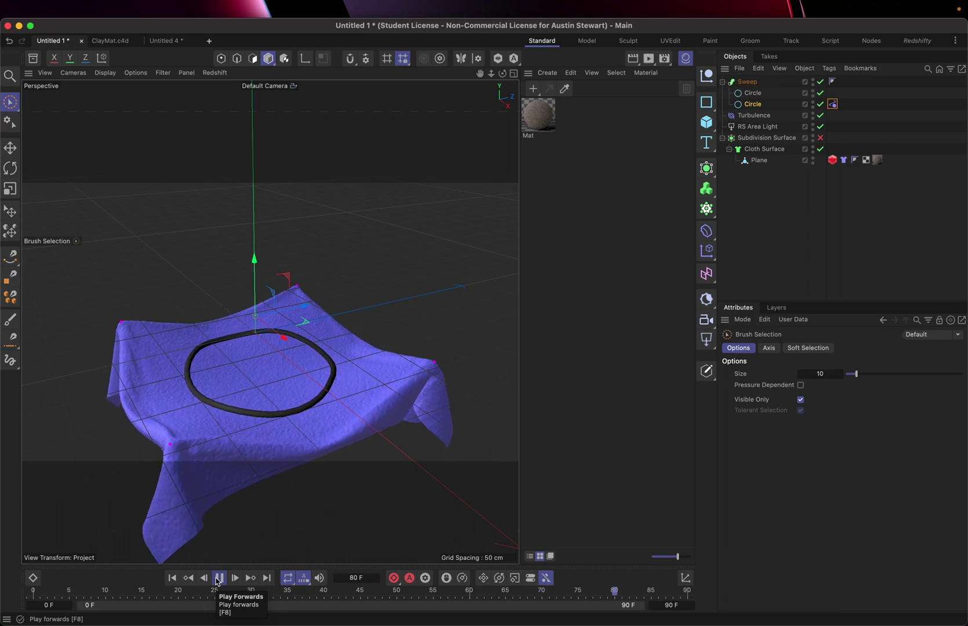
left_click(219, 581)
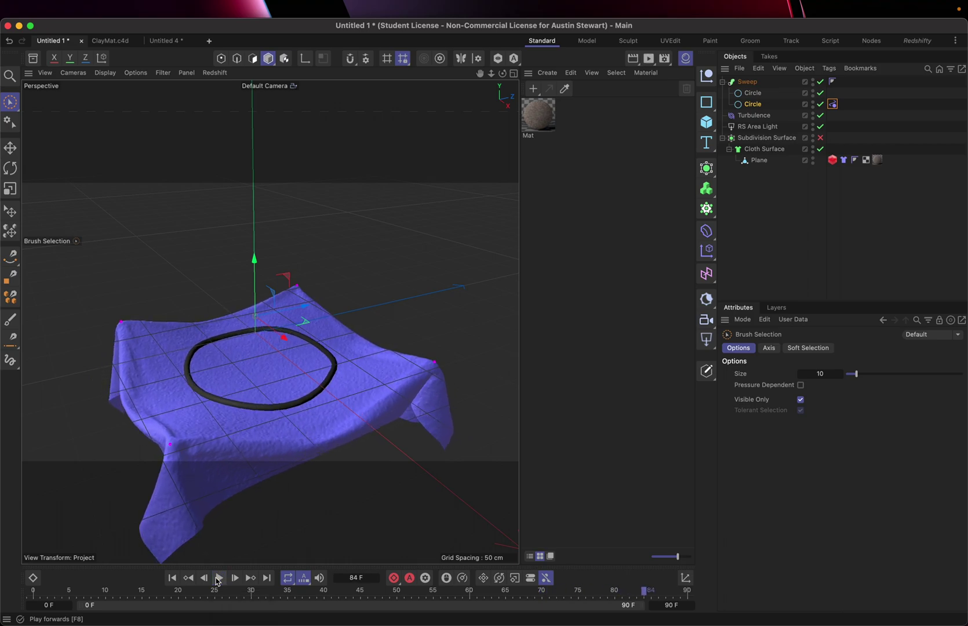
left_click(171, 578)
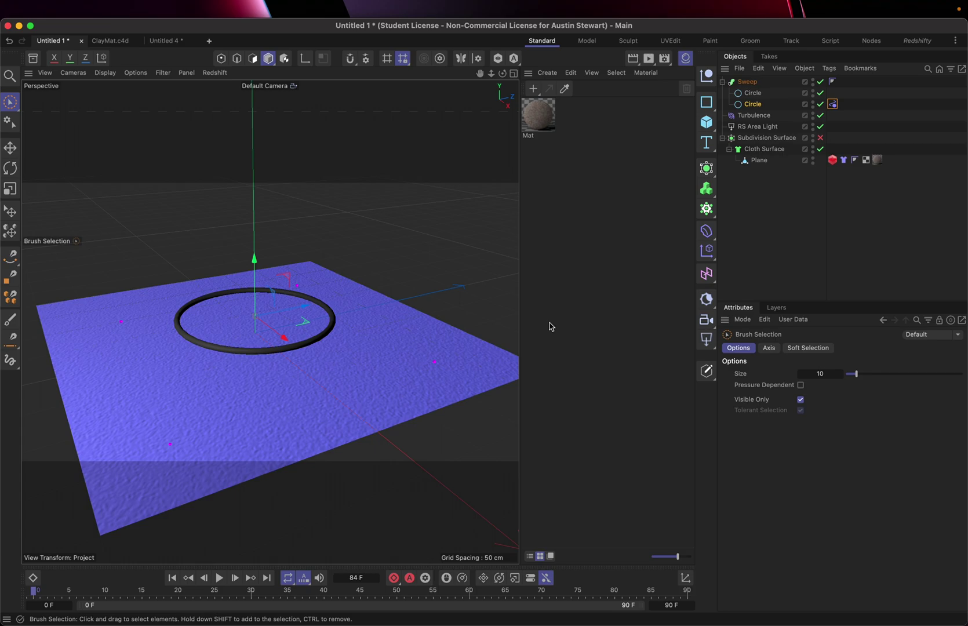
Create a new material in the cloth scene, and look over the open ClayMat.c4d and Untitled 4 projects
double_click(570, 267)
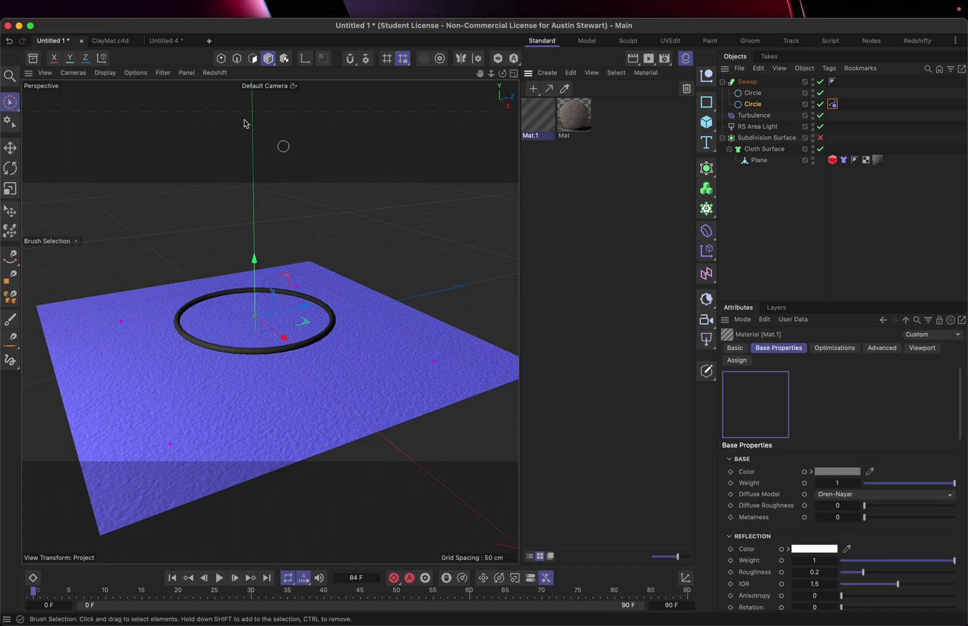
left_click(116, 45)
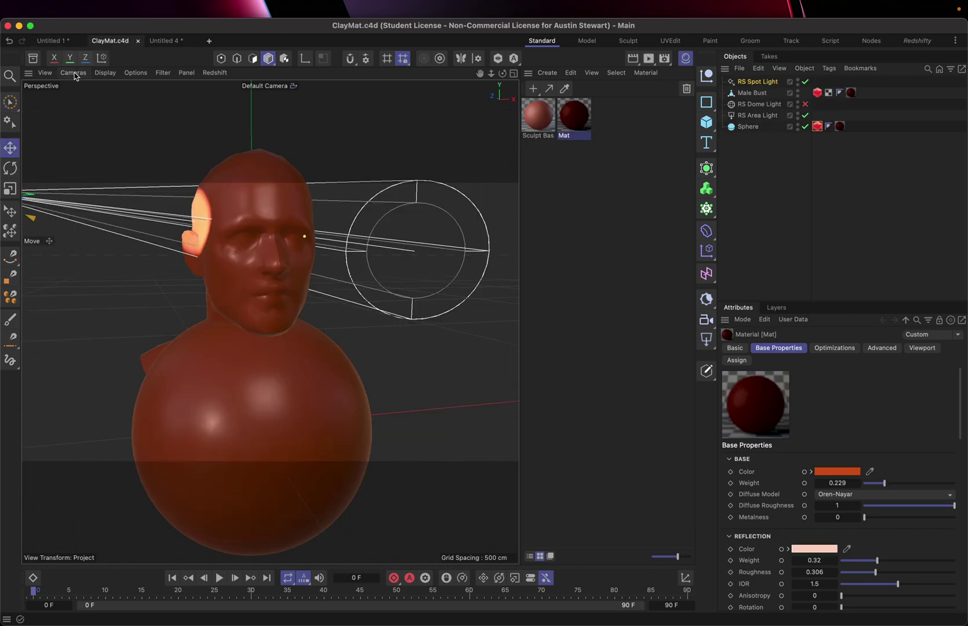
left_click(174, 39)
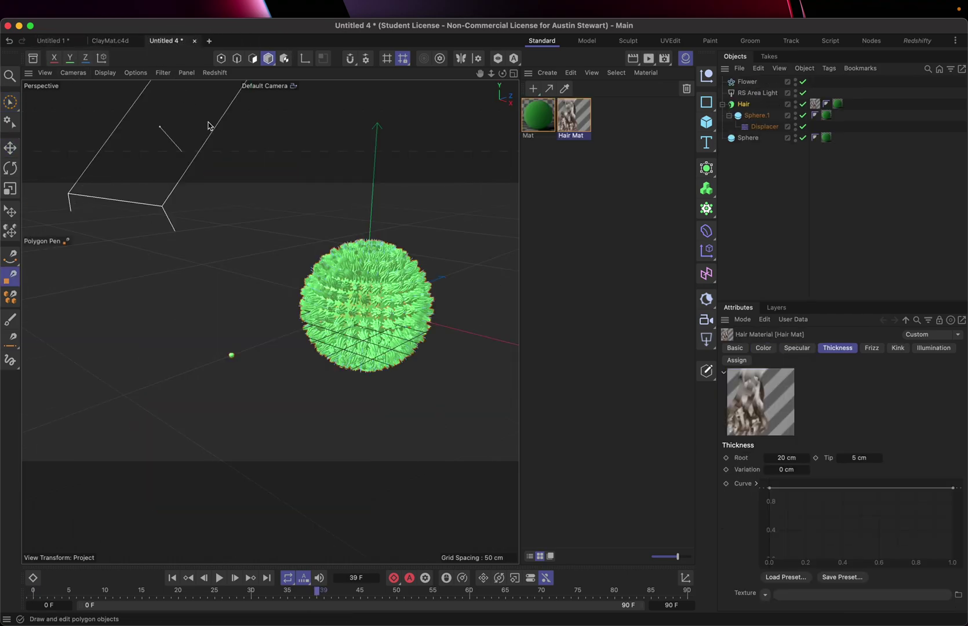
Start a new project and add a default plane and a default cube
key("super+n")
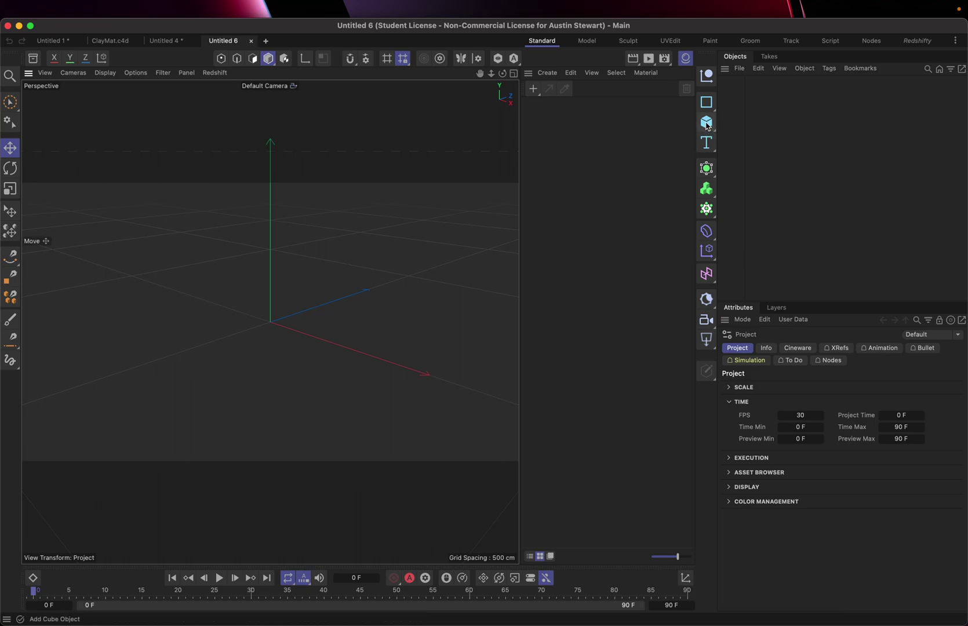
left_click_drag(707, 124, 771, 160)
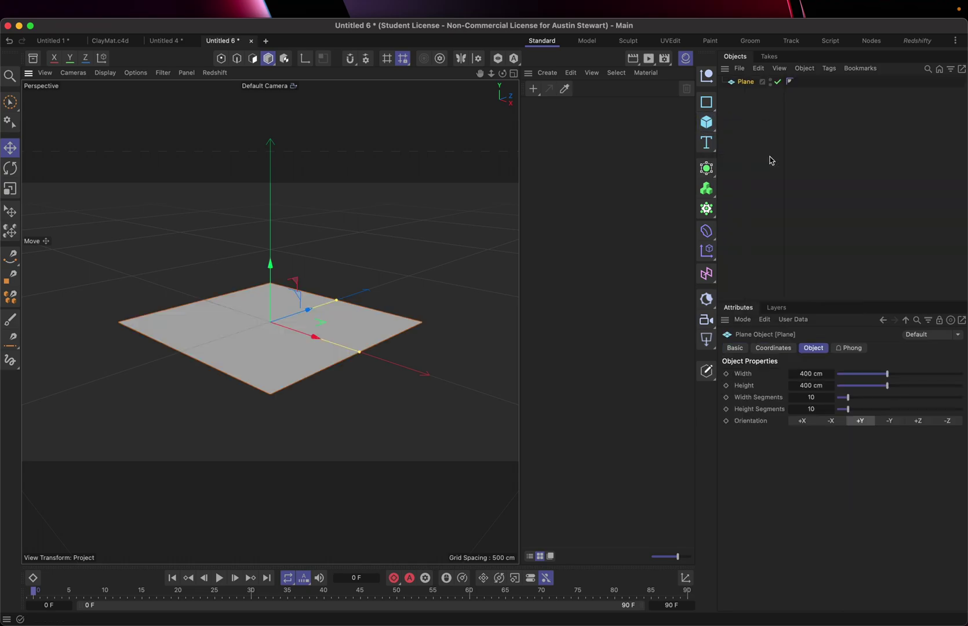
left_click(707, 124)
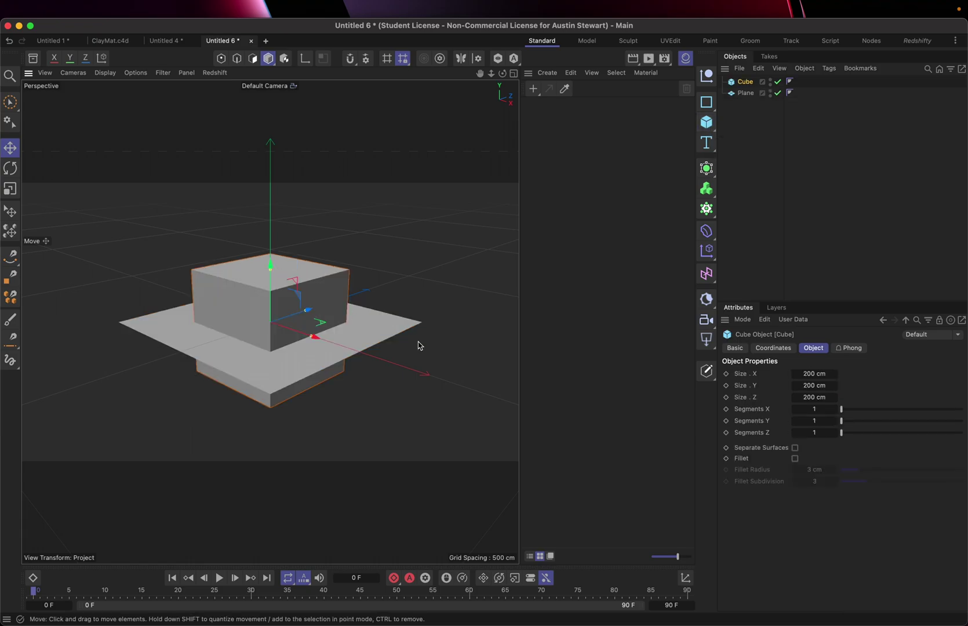
Raise the plane along Y to just above the cube and display the shaded objects with their mesh lines
left_click(746, 94)
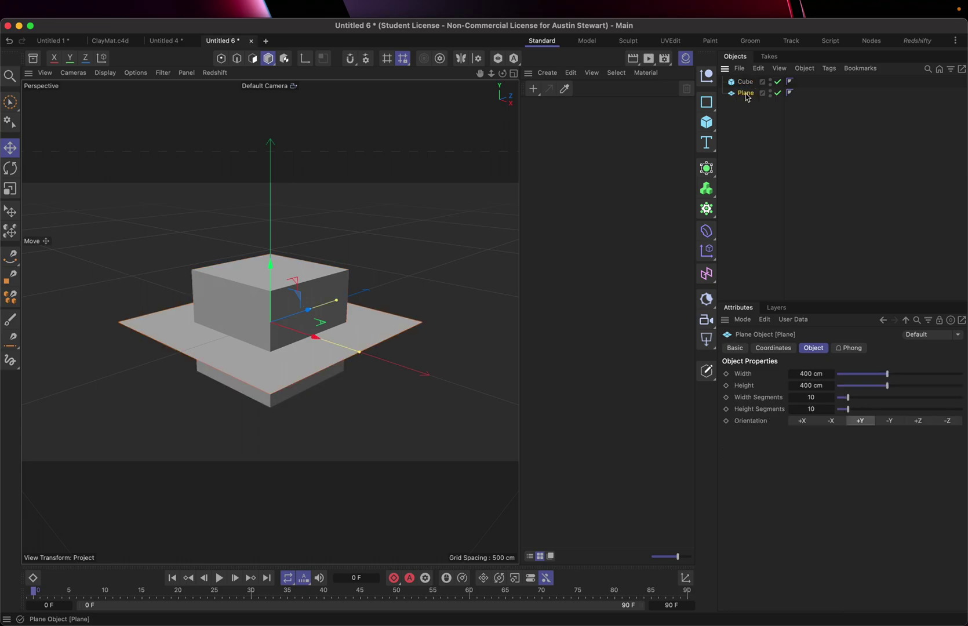
left_click_drag(269, 268, 269, 185)
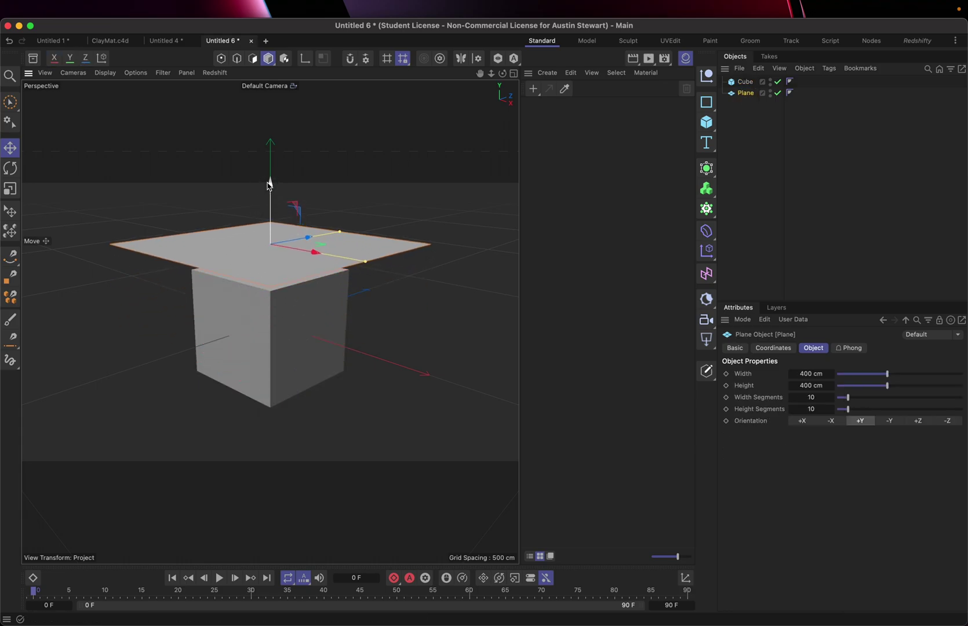
left_click(105, 72)
left_click(115, 119)
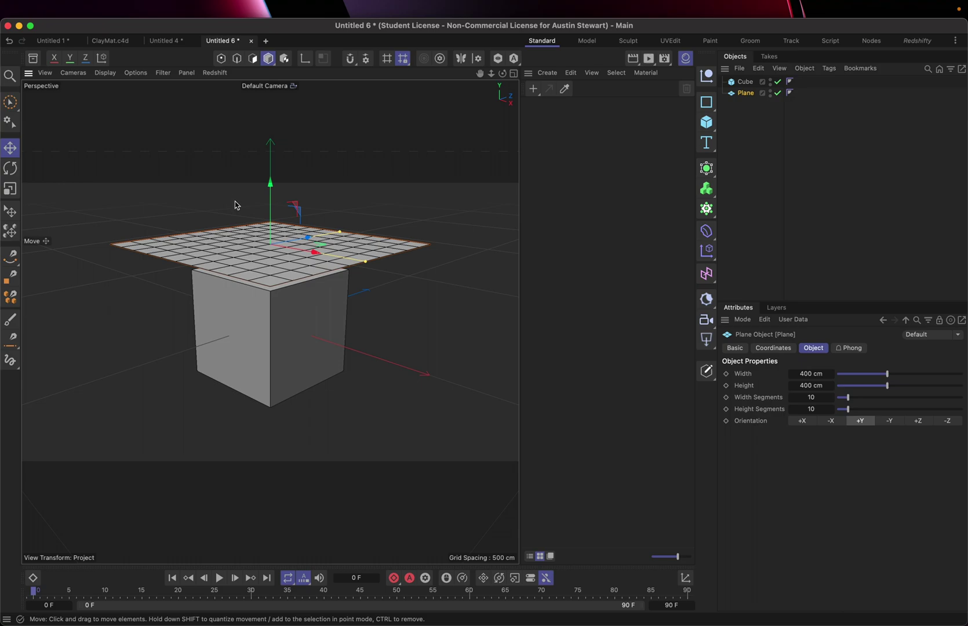
left_click_drag(237, 207, 239, 241, "alt")
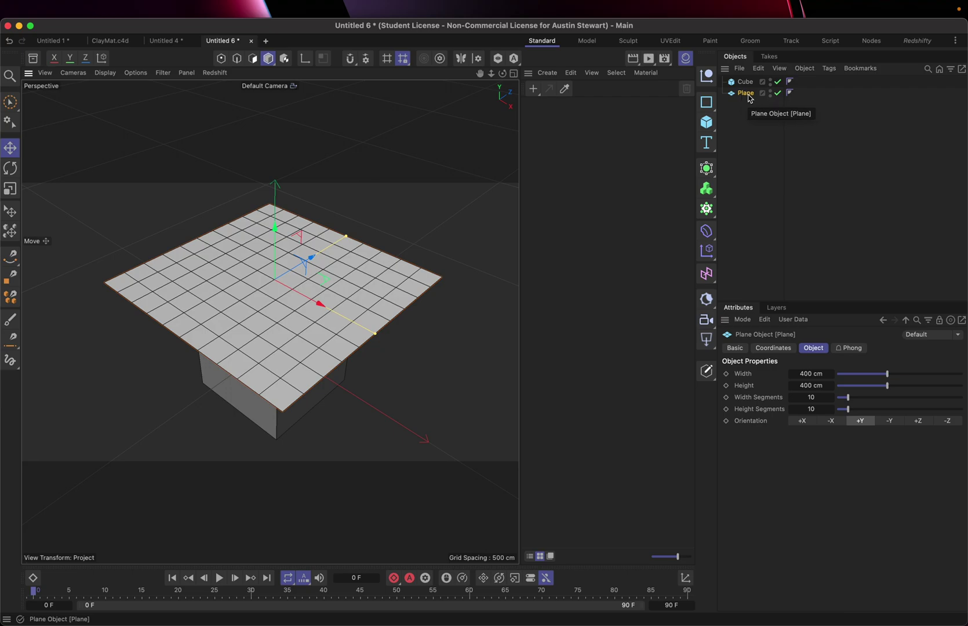
Add a Cloth simulation tag to the plane
right_click(748, 96)
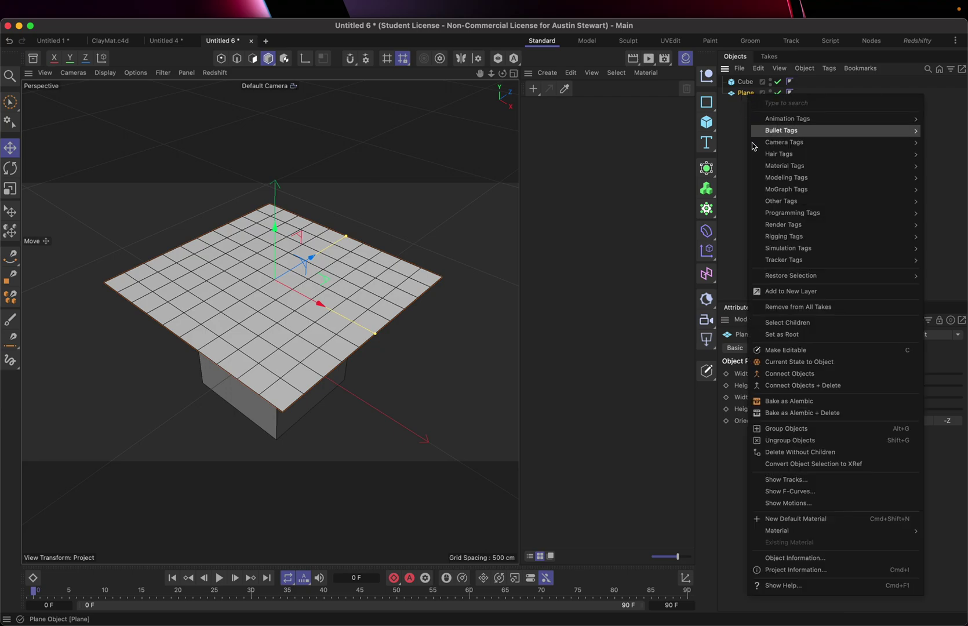
mouse_move(772, 252)
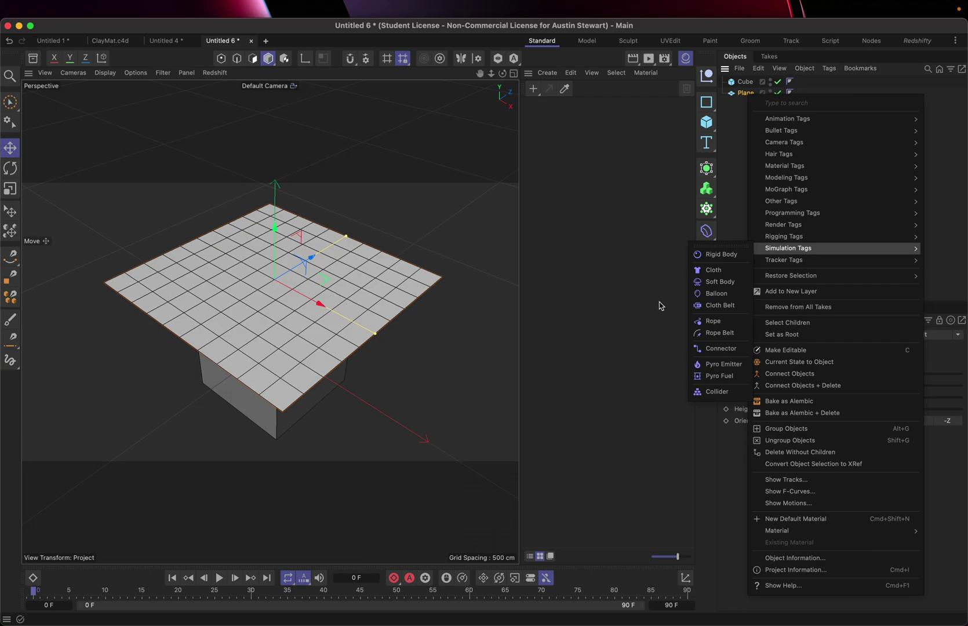
left_click(724, 272)
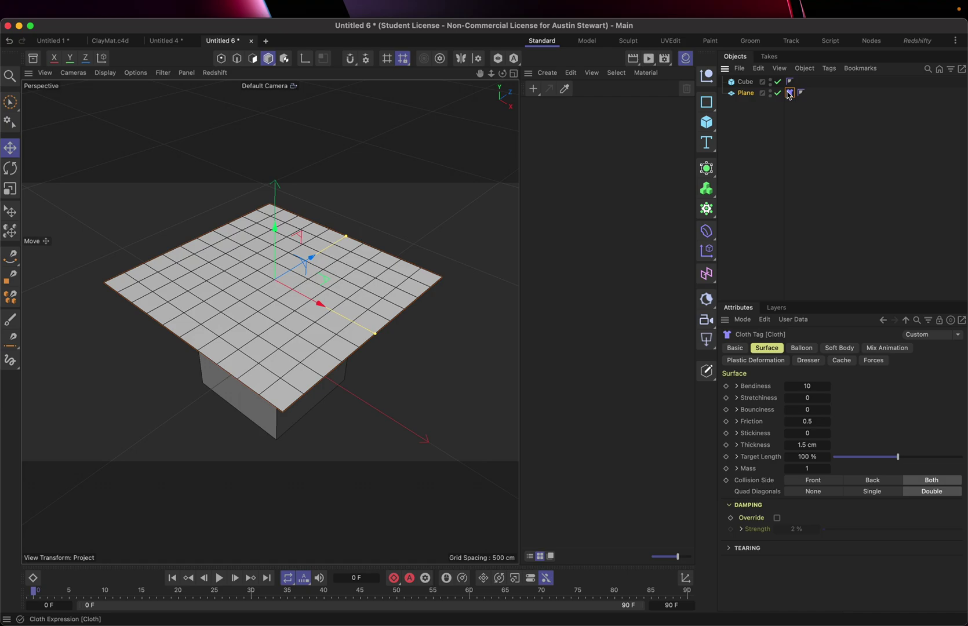
right_click(746, 98)
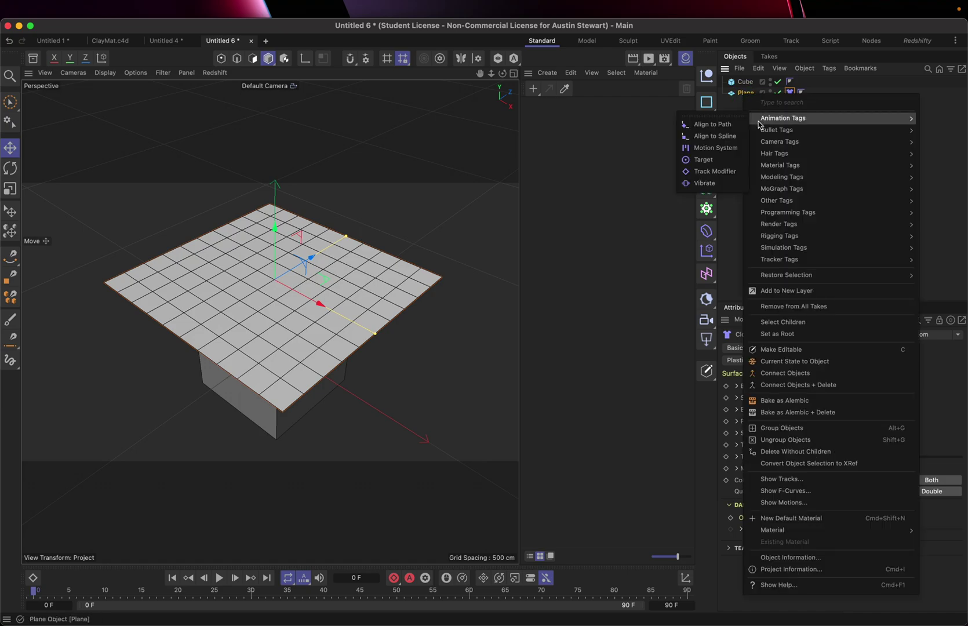
mouse_move(763, 132)
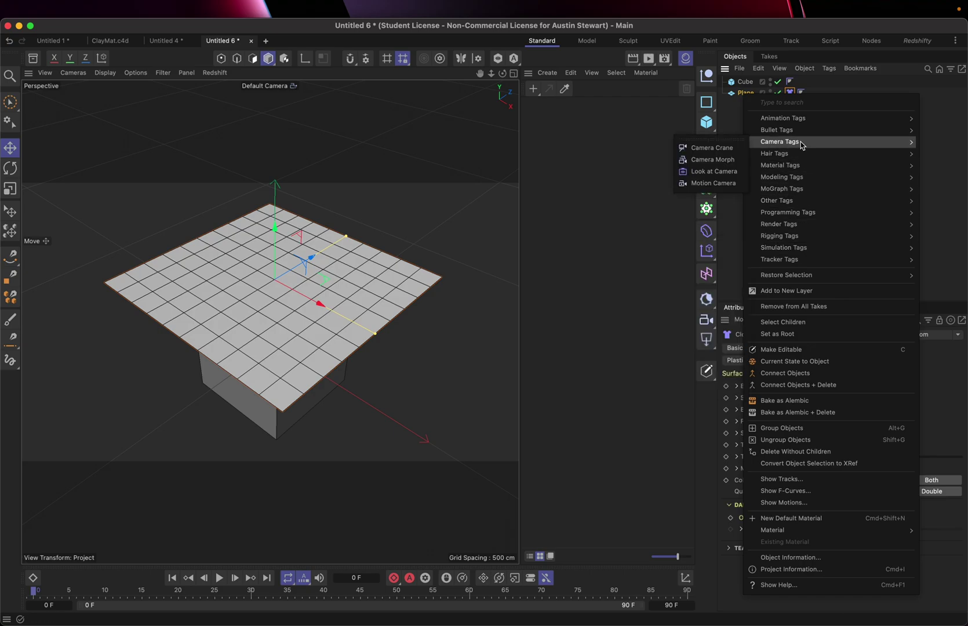
mouse_move(798, 130)
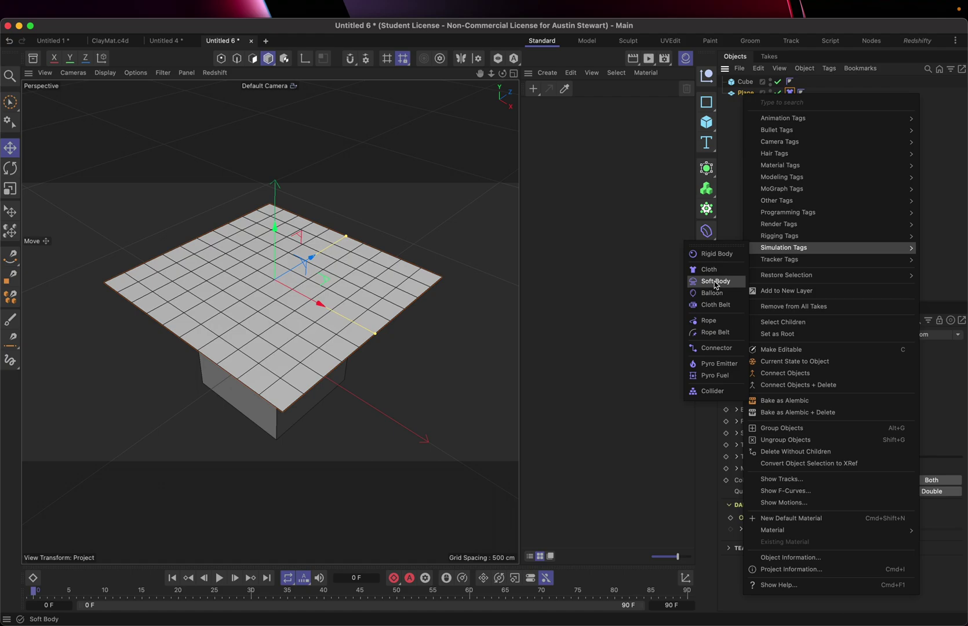
left_click(709, 269)
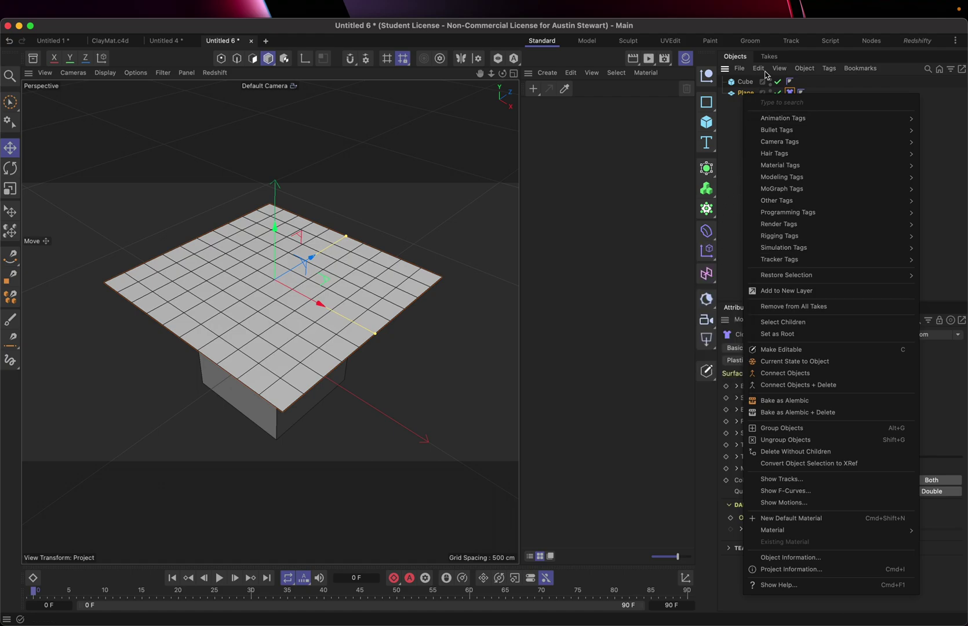
left_click(939, 103)
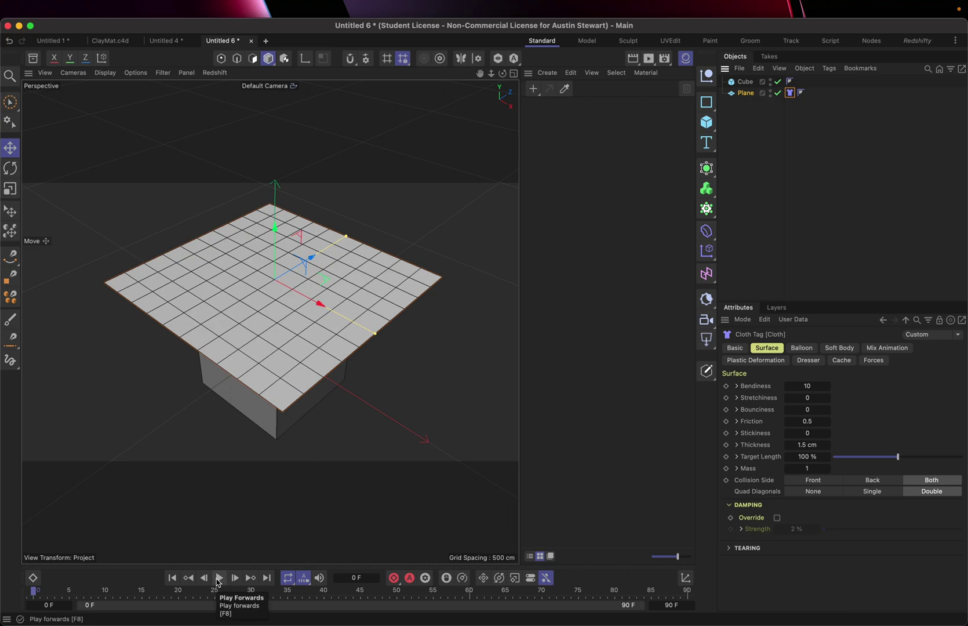
Play the simulation to check how the cloth plane falls relative to the cube, and return to the first frame
left_click(219, 578)
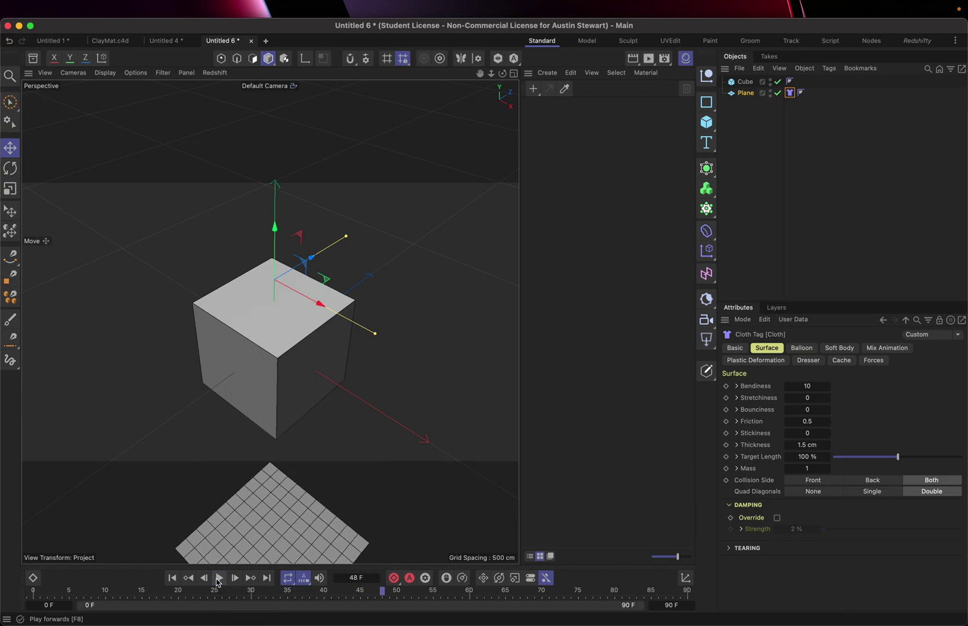
left_click(173, 578)
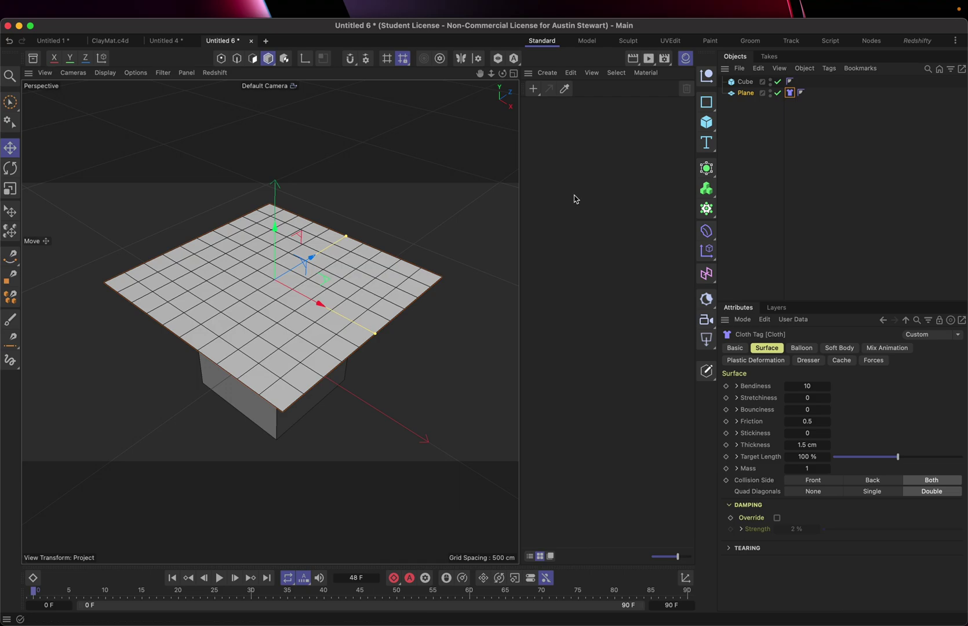
Add a Collider simulation tag to the cube and play the simulation
left_click(746, 82)
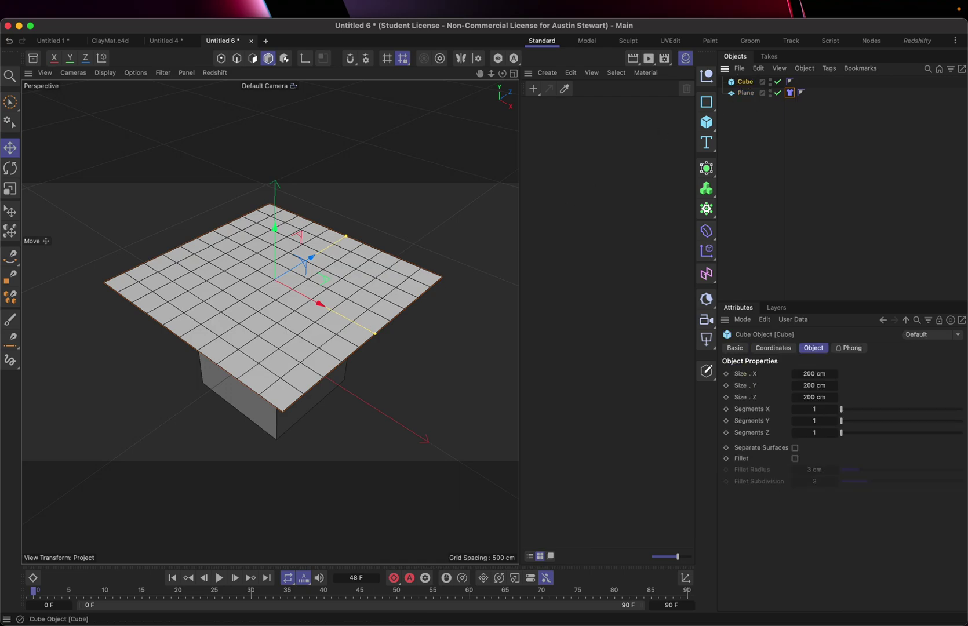
right_click(749, 84)
mouse_move(780, 236)
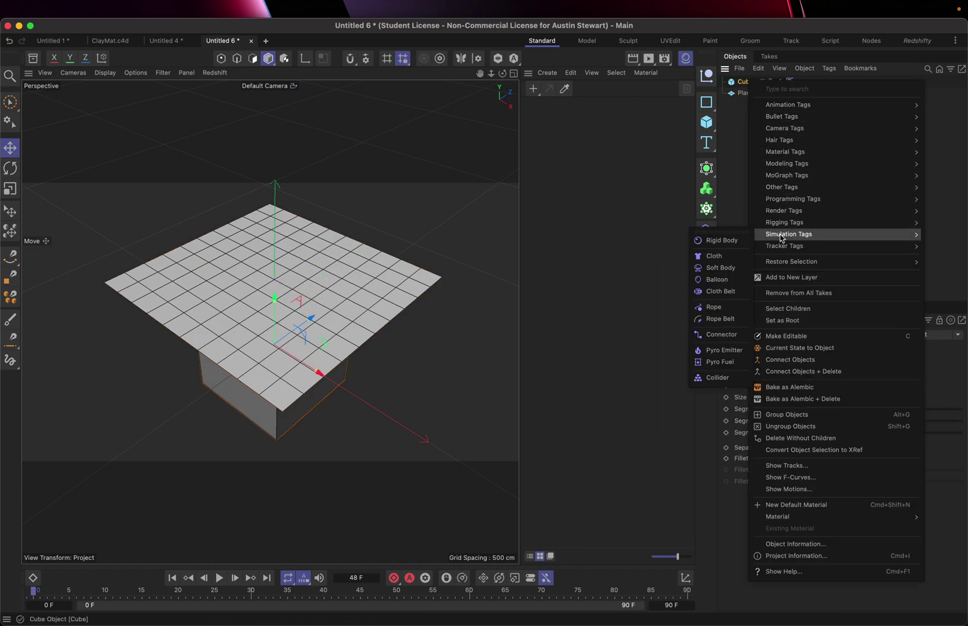
left_click(715, 380)
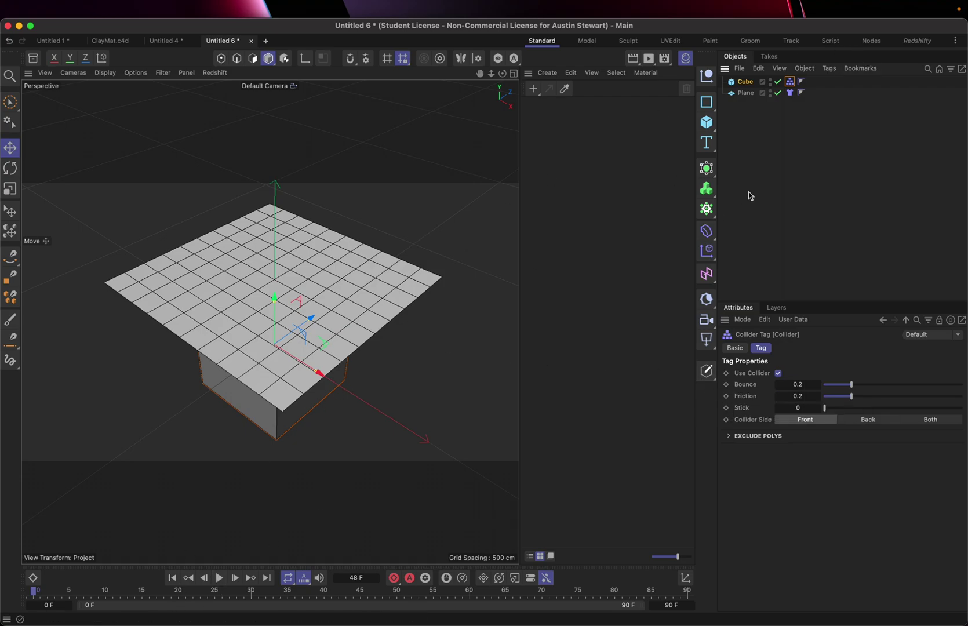
left_click(219, 579)
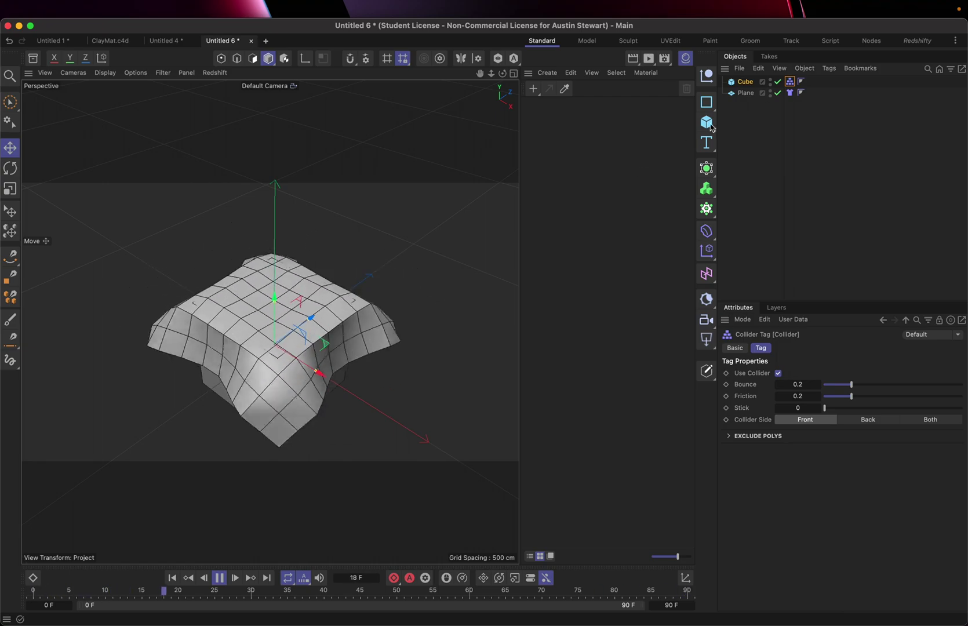
Set both the width segments and height segments of the plane to 40
left_click(746, 93)
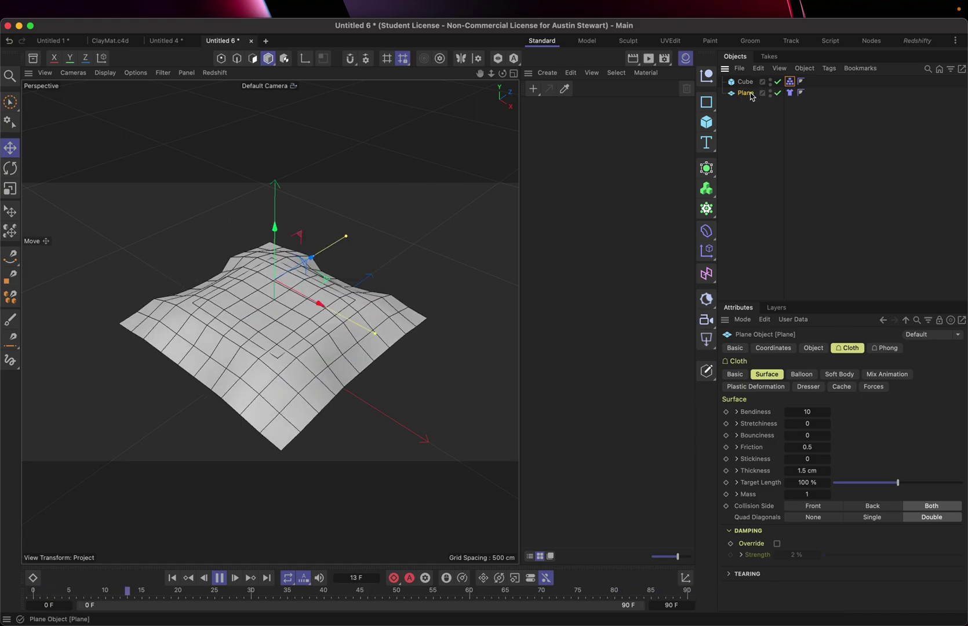
left_click(811, 348)
left_click(812, 398)
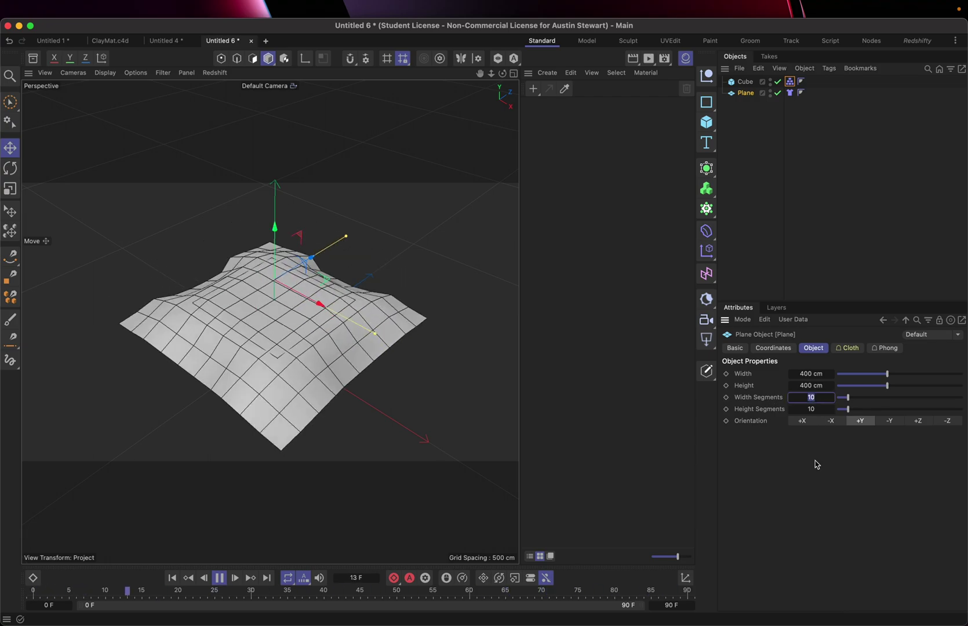
type("40")
key("Tab")
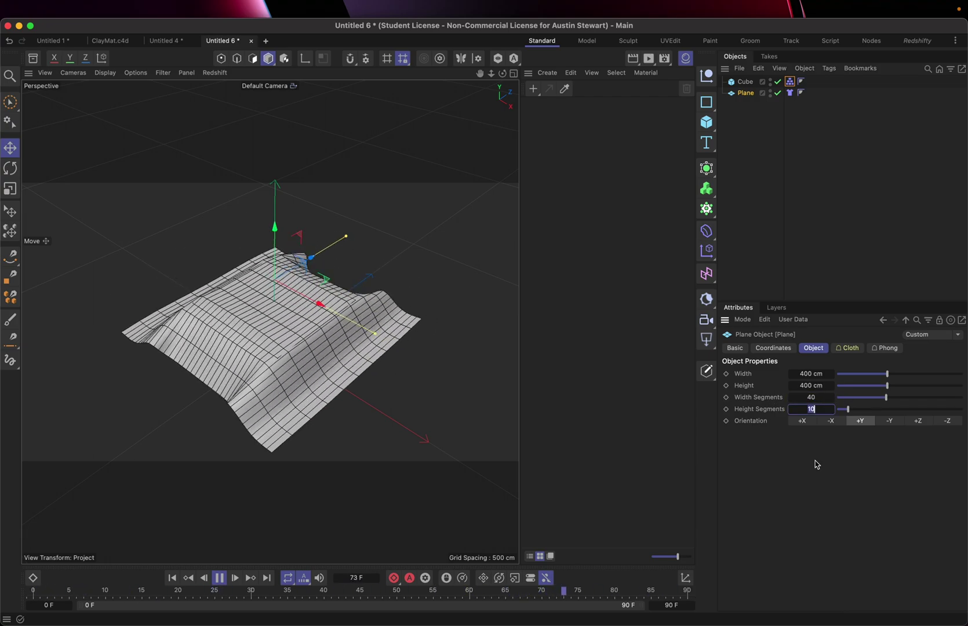
type("40")
key("Return")
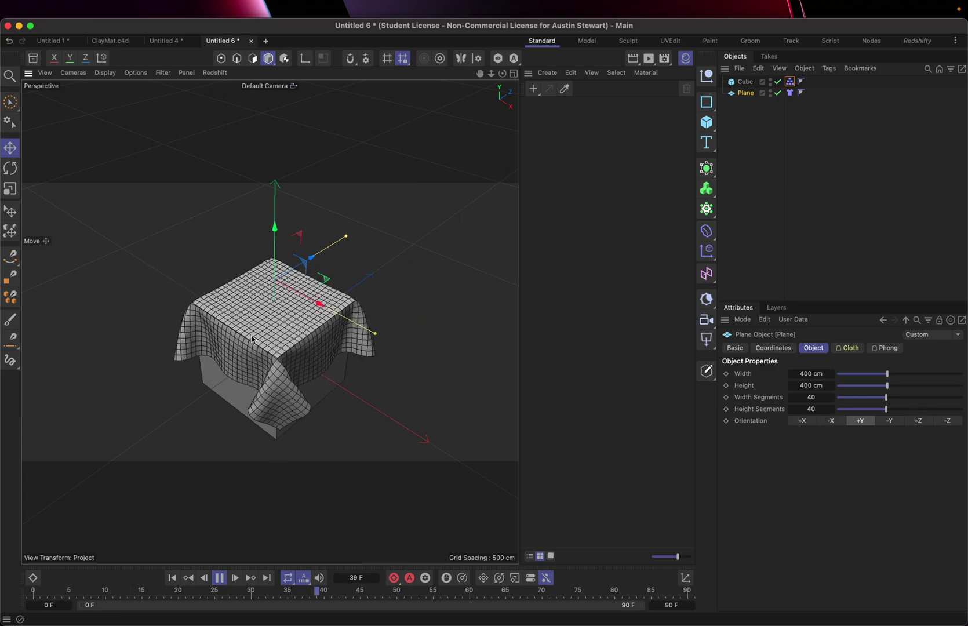
Examine the finer cloth draping over the cube's edges and corner up close, and pause the simulation
scroll(251, 352, "up", 10)
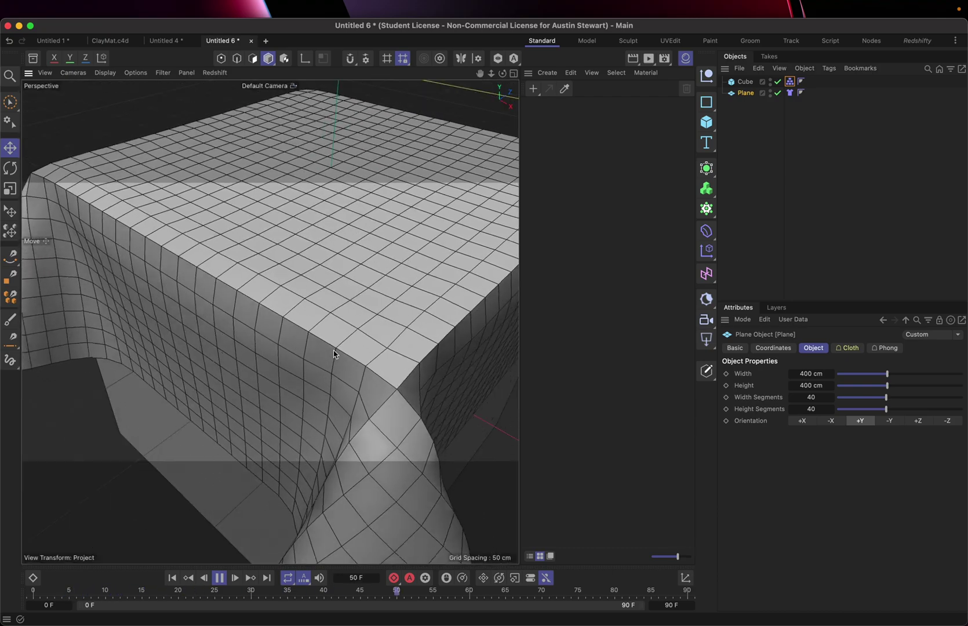
scroll(334, 354, "down", 1)
middle_click_drag(334, 353, 318, 340, "alt")
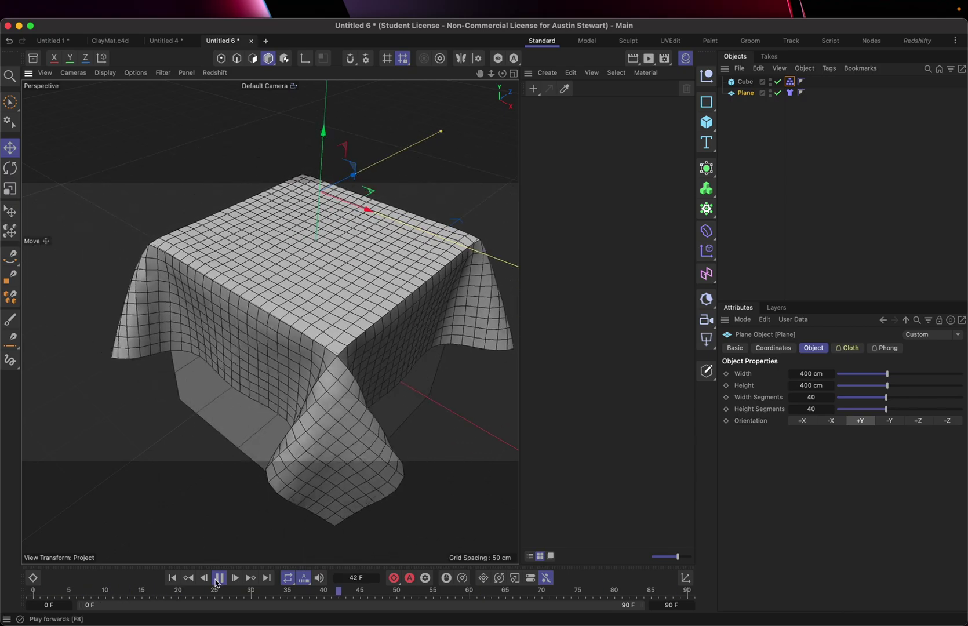
left_click(219, 580)
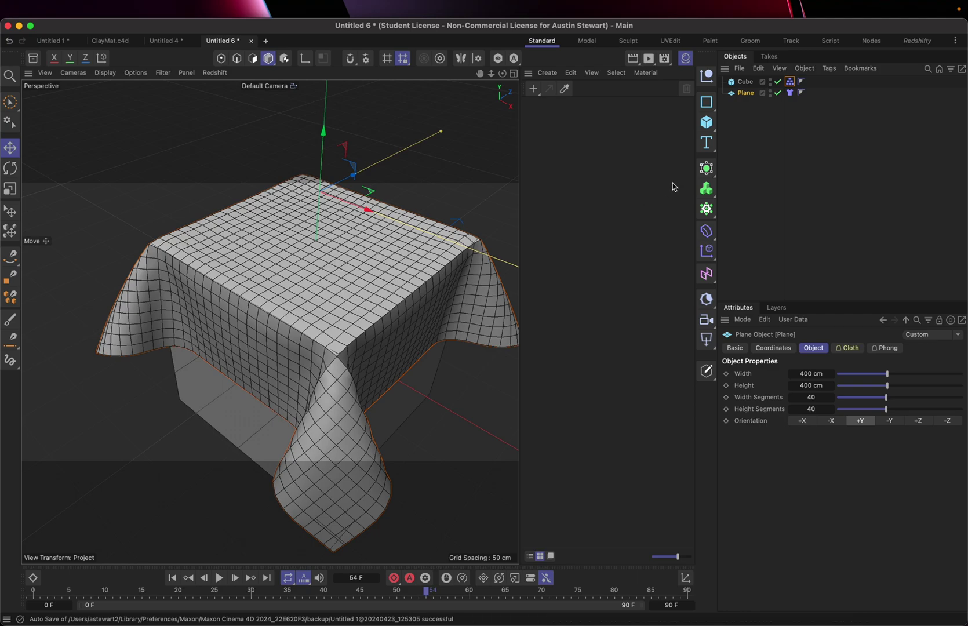
middle_click_drag(337, 389, 304, 246, "alt")
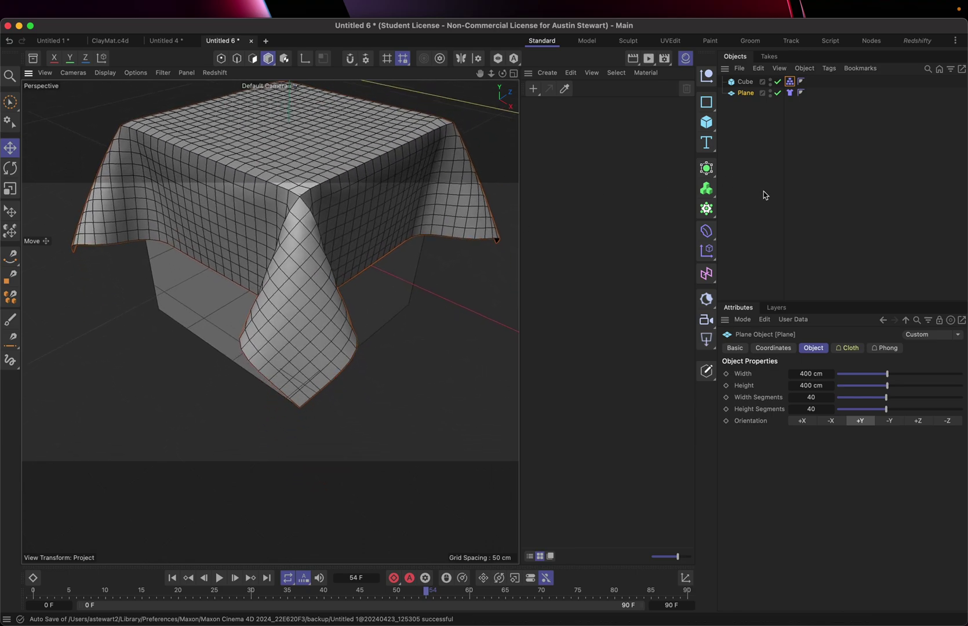
Add a Subdivision Surface generator and make the plane its child, checking the smoothed cloth corner up close
left_click(706, 168)
left_click_drag(746, 104, 755, 82)
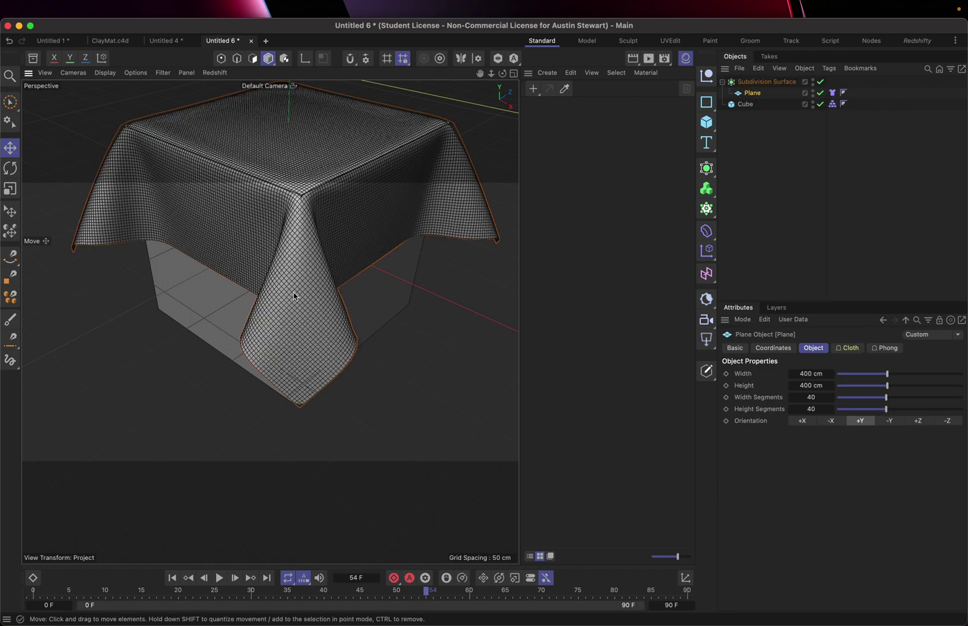
scroll(294, 296, "up", 10)
scroll(294, 296, "down", 5)
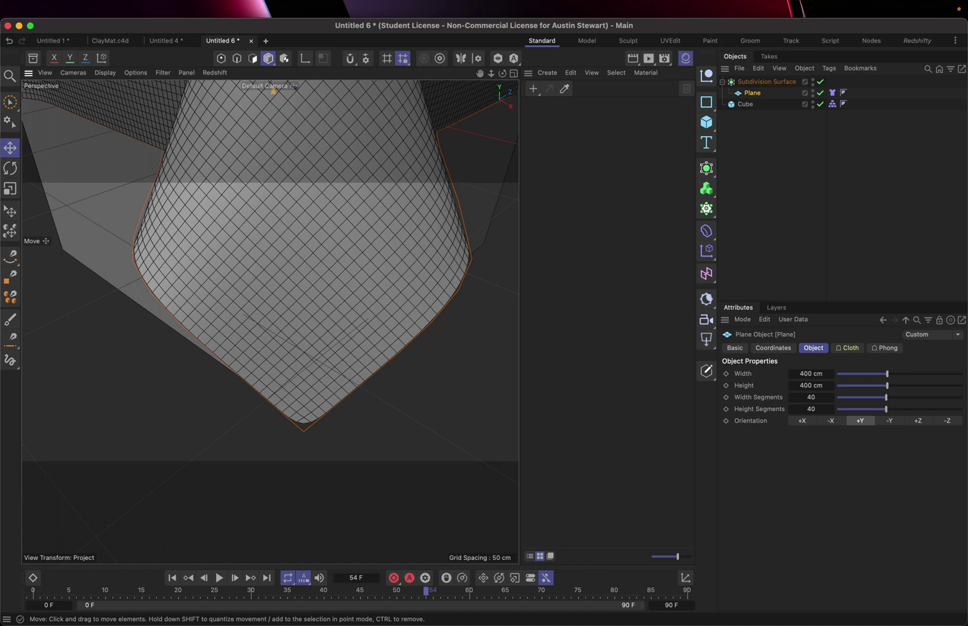
Compare linear pre-subdivision values of 0, 1 and 2 on the Subdivision Surface and leave it at 1
left_click(766, 82)
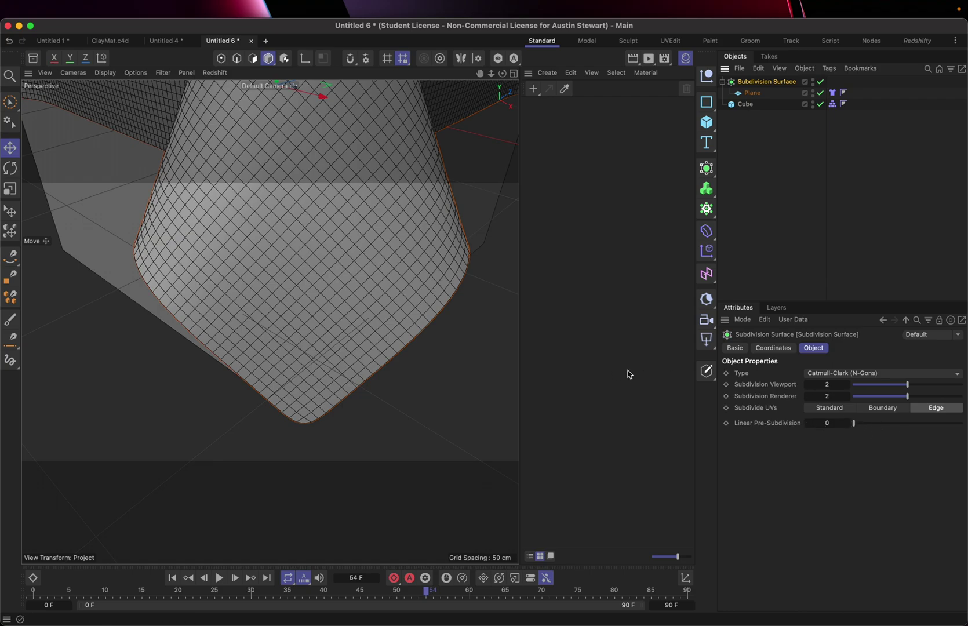
left_click_drag(866, 426, 878, 423)
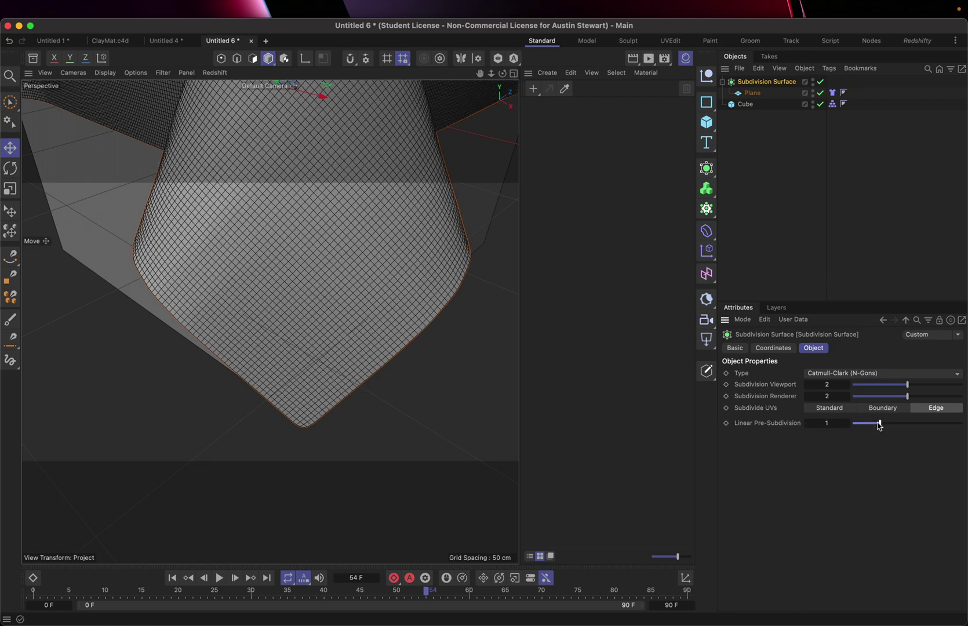
left_click(907, 423)
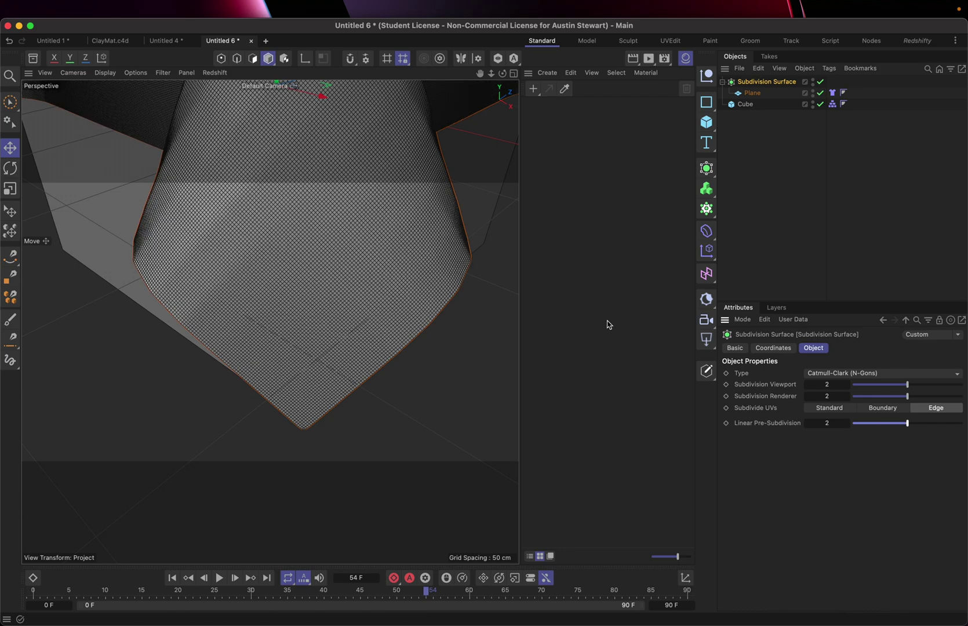
left_click(863, 429)
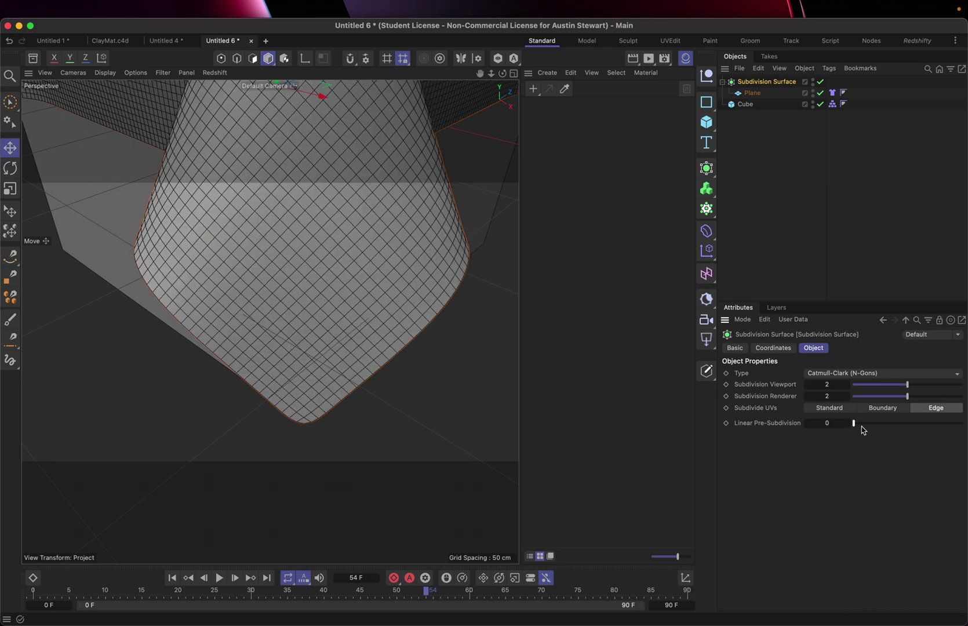
left_click_drag(863, 425, 871, 424)
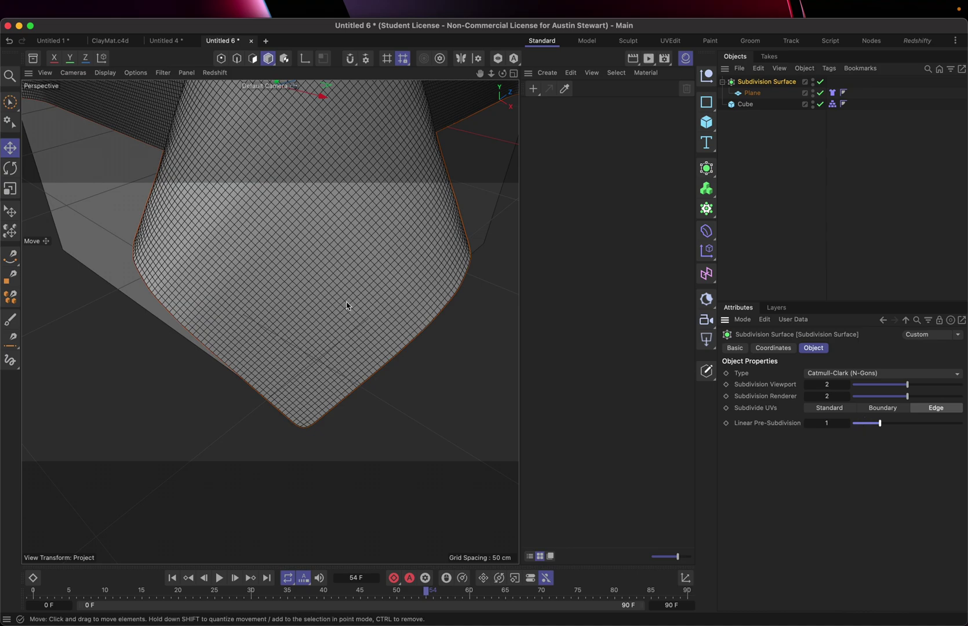
Switch the viewport display to Gouraud Shading without lines to view the whole smoothed cloth
scroll(346, 303, "down", 8)
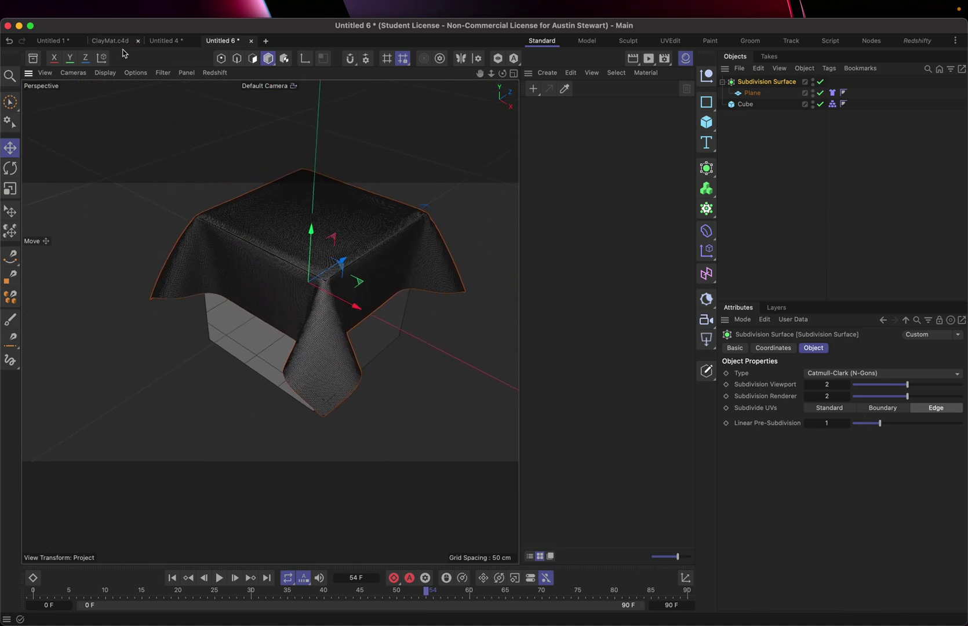
left_click(106, 73)
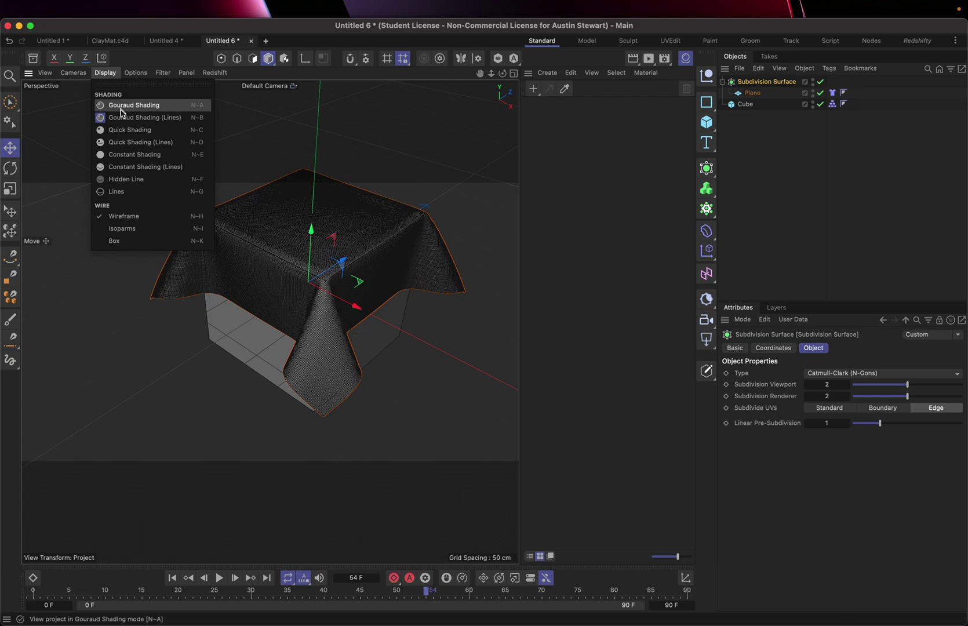
left_click(122, 106)
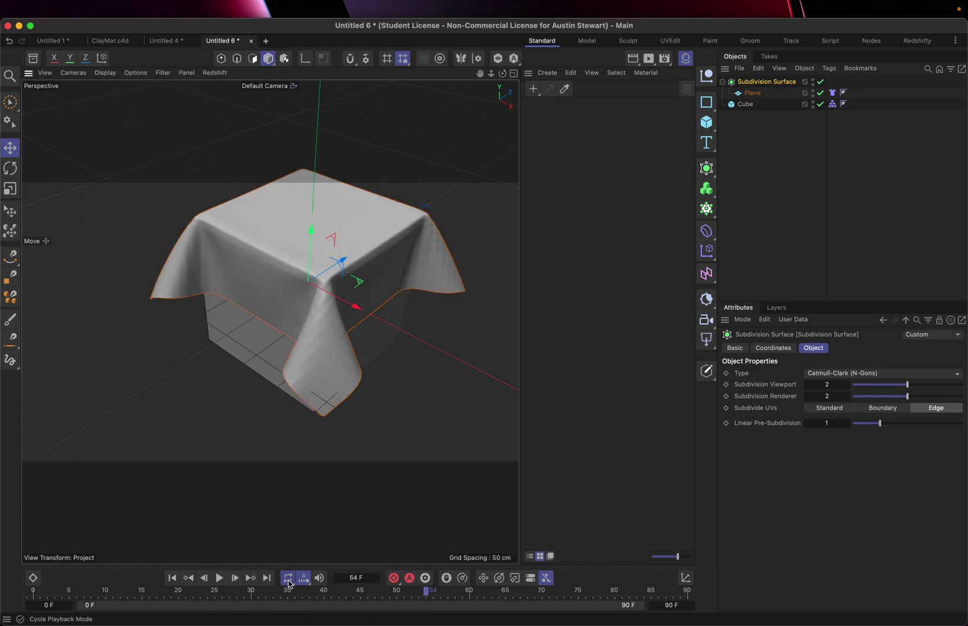
Replay the simulation from the first frame to check the smoothed drape, pause it and return to the start
left_click(174, 579)
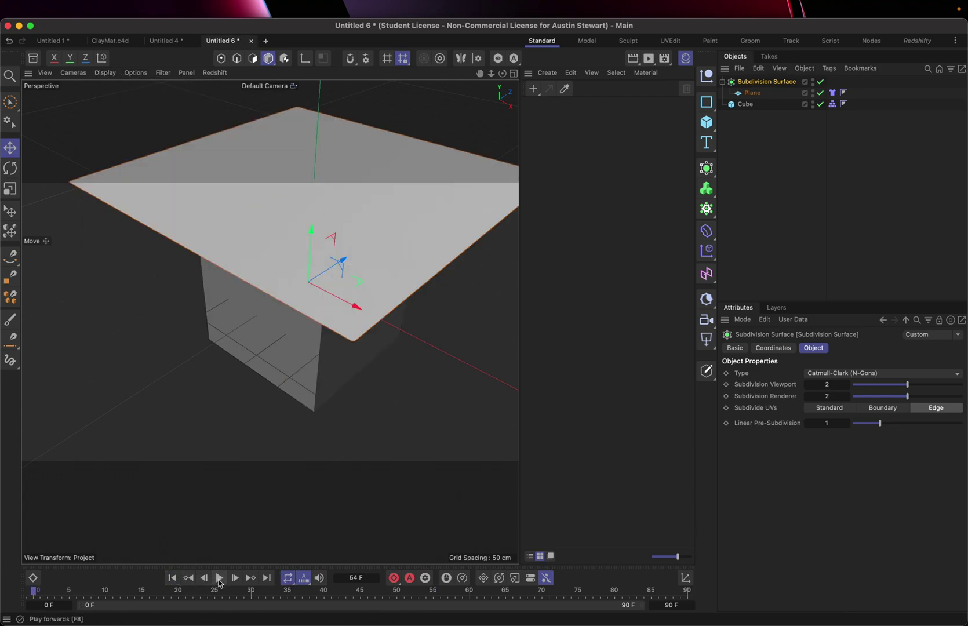
left_click(219, 578)
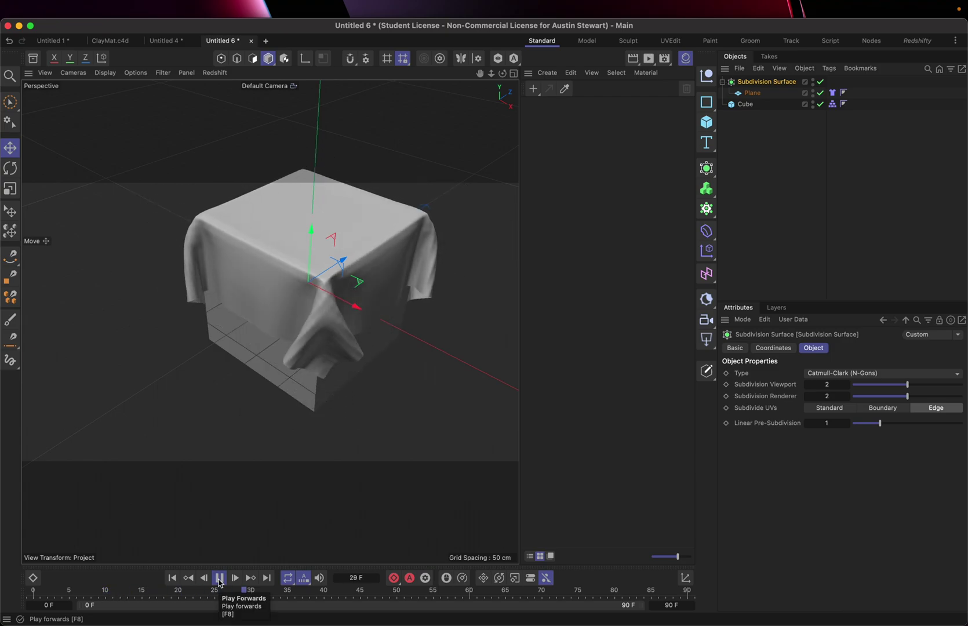
left_click(220, 578)
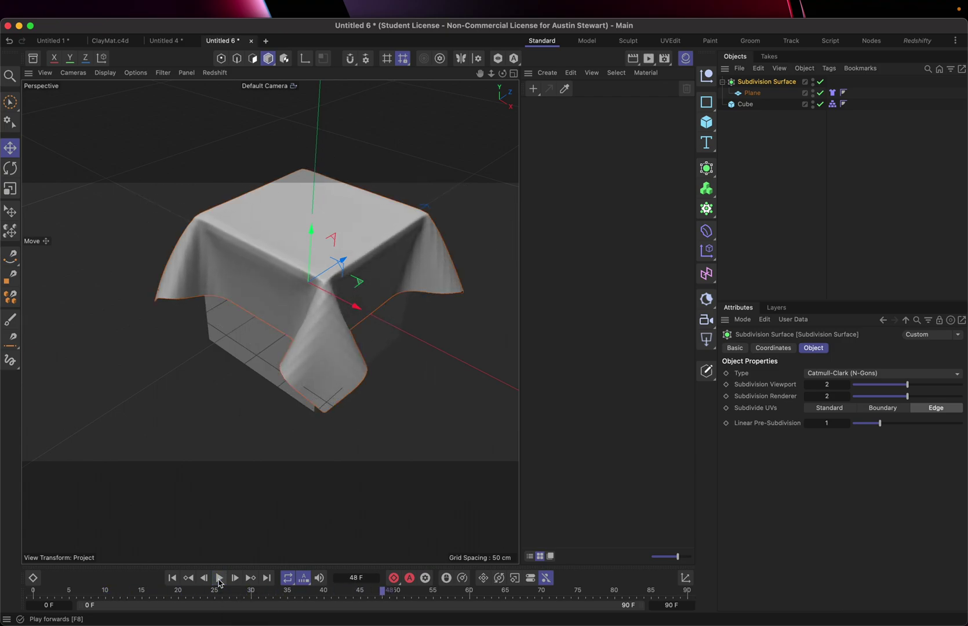
left_click(171, 578)
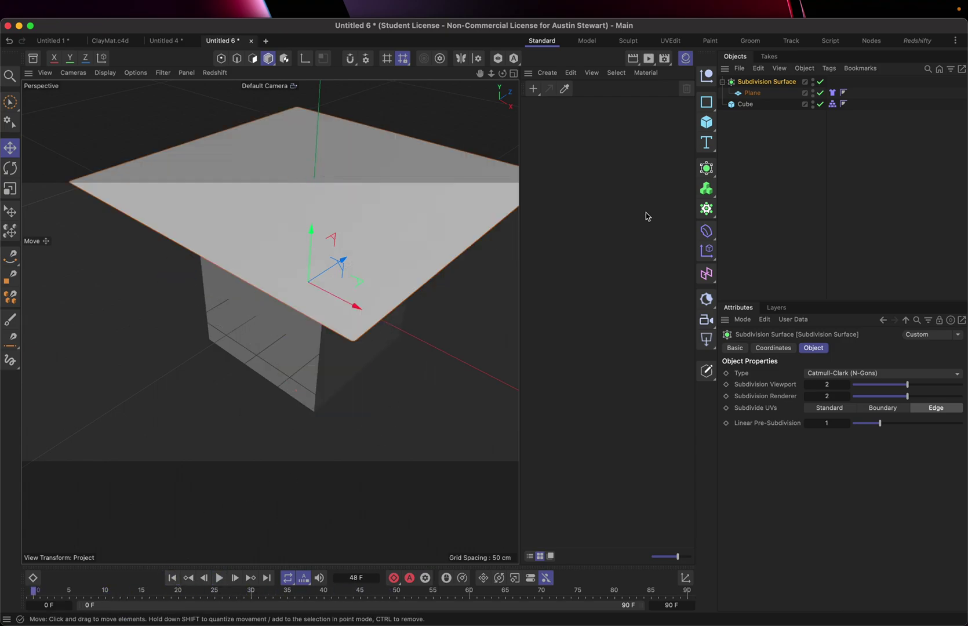
Add a Cloth Surface generator and move the plane out of the Subdivision Surface to become its child
left_click(706, 168)
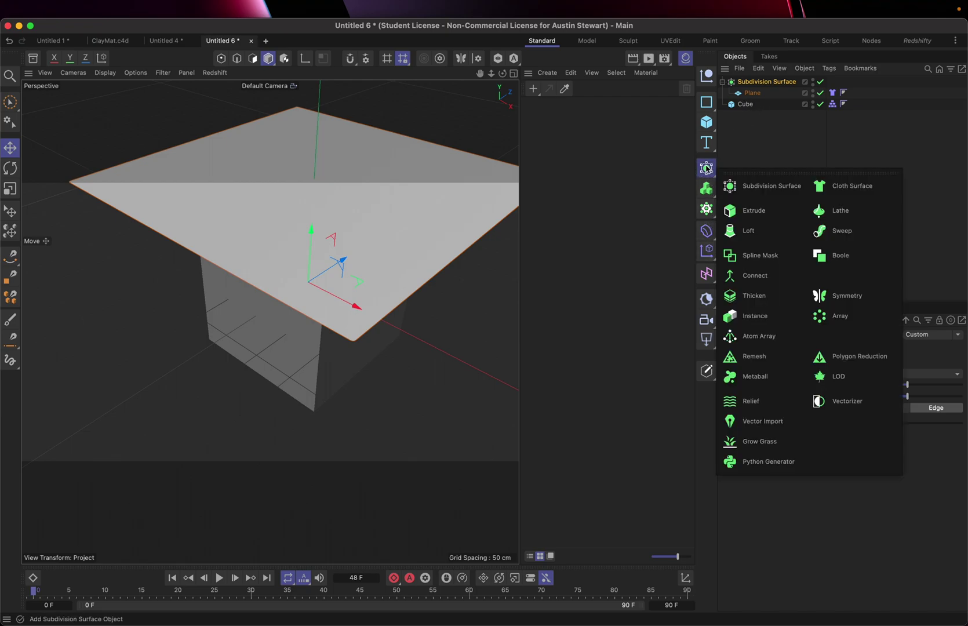
left_click(845, 186)
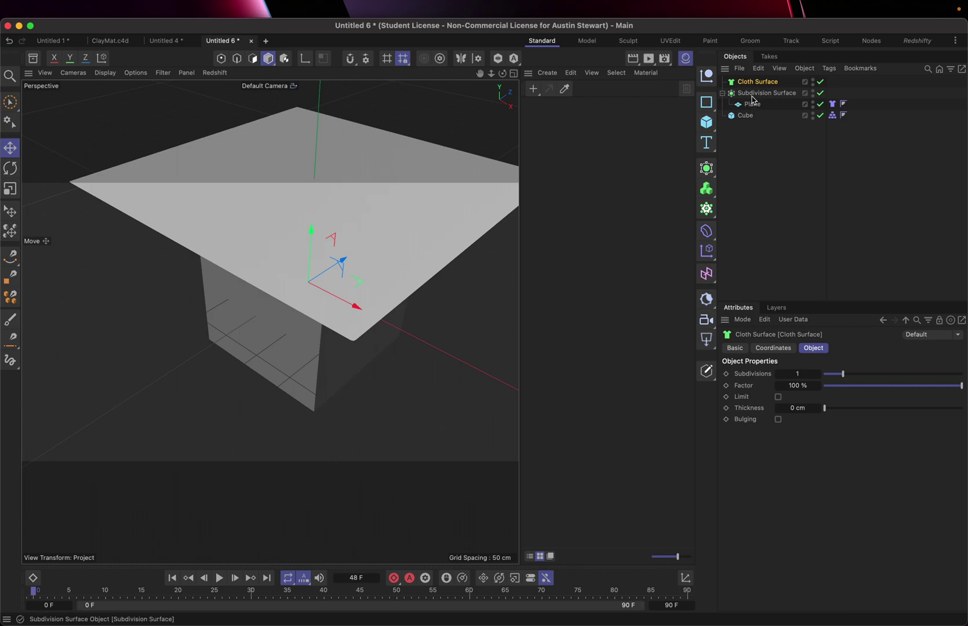
left_click_drag(753, 104, 746, 83)
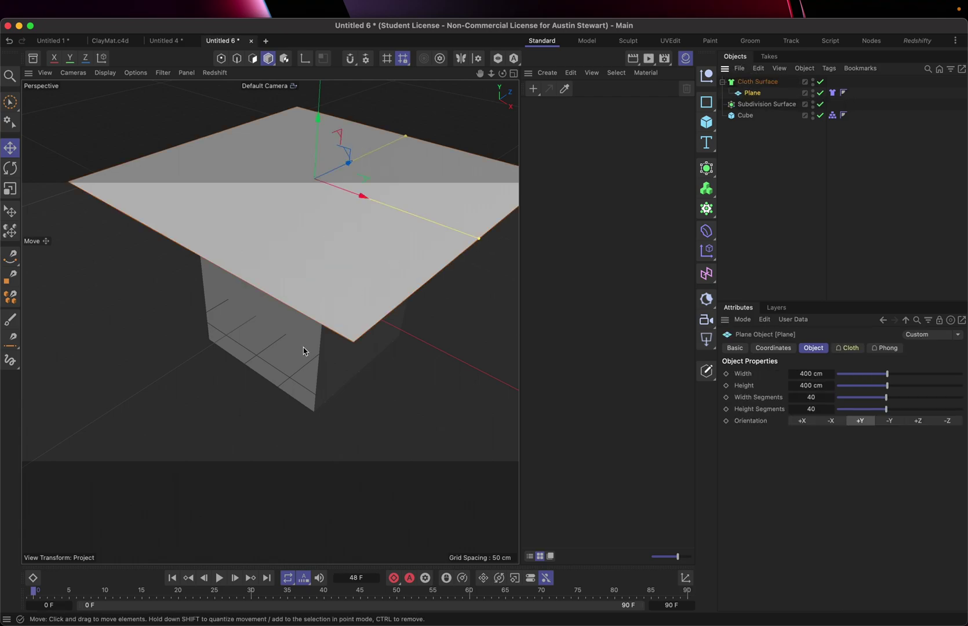
Set the viewport display to Gouraud Shading (Lines) to show the mesh of the cloth plane
scroll(355, 350, "up", 5)
scroll(355, 350, "down", 4)
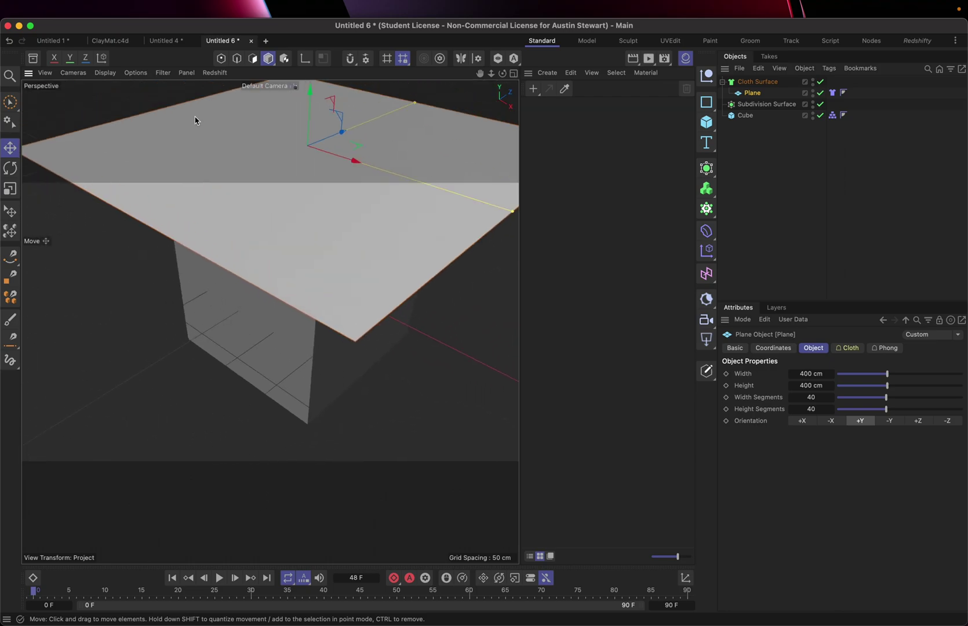
left_click(128, 74)
mouse_move(105, 73)
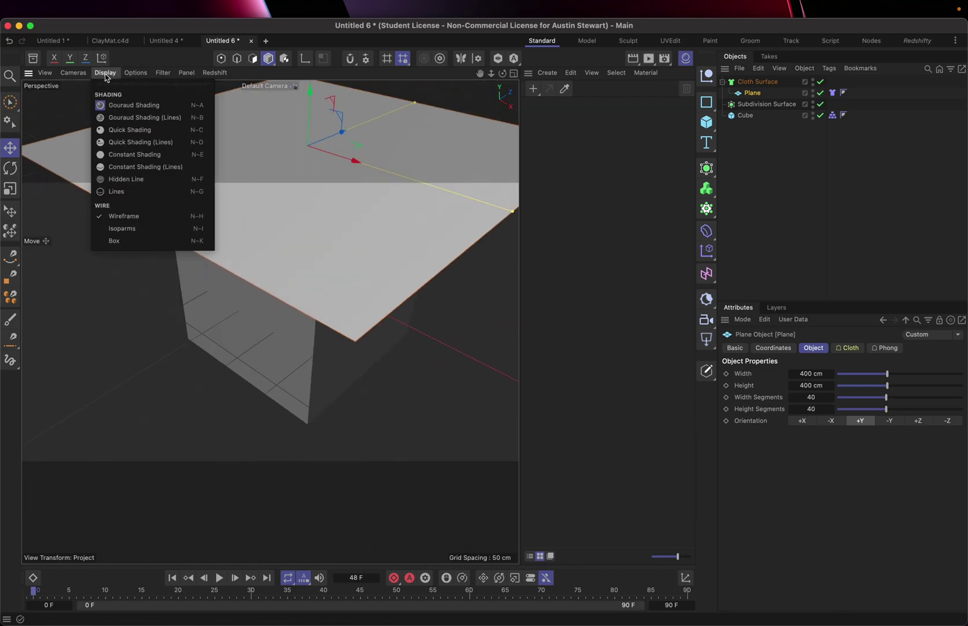
left_click(113, 118)
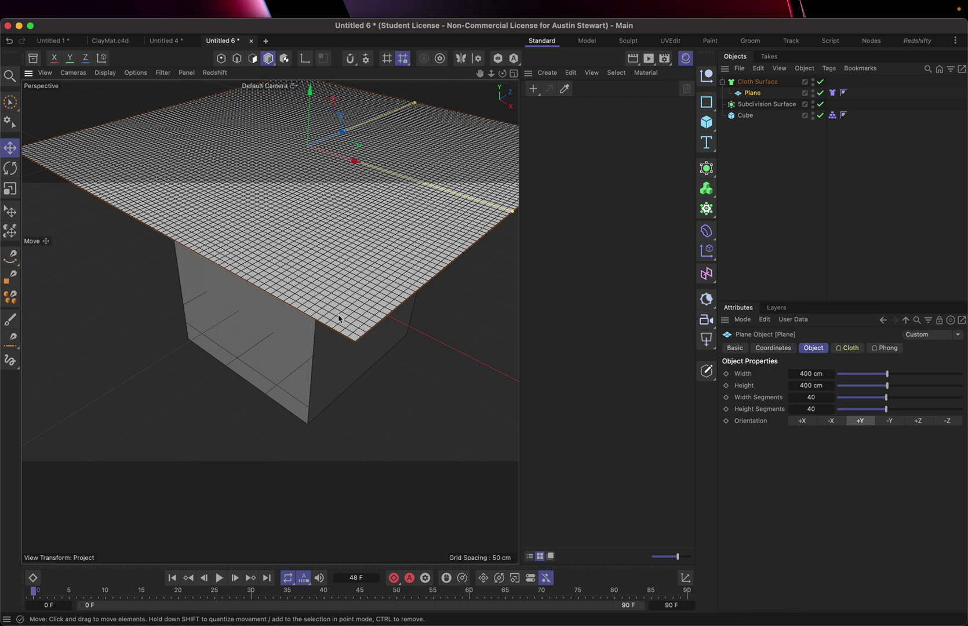
Set the Cloth Surface's subdivisions to 2, play the simulation and pause it once the cloth hangs over the cube
left_click(757, 82)
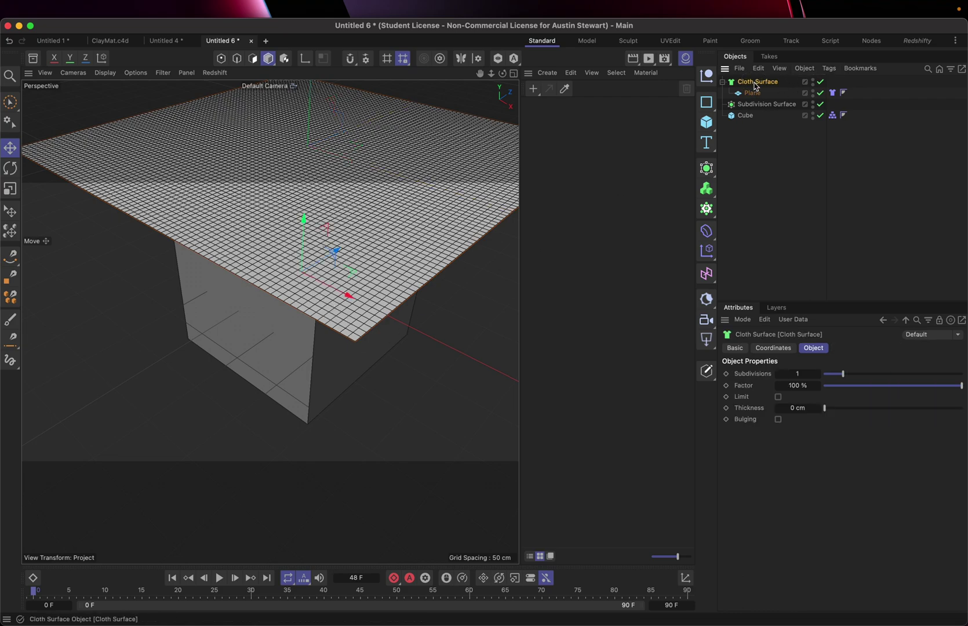
left_click(863, 375)
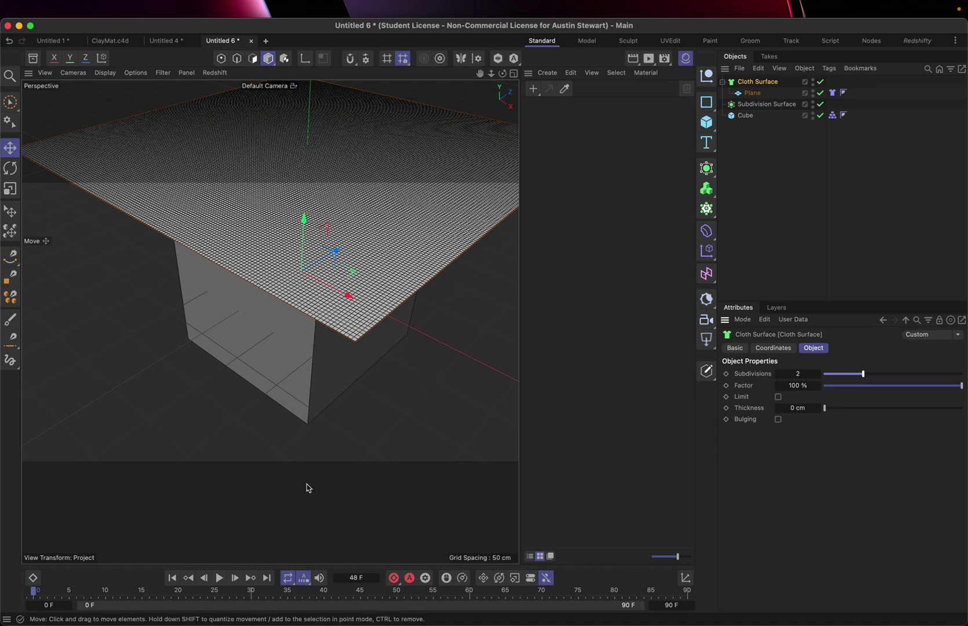
left_click(219, 578)
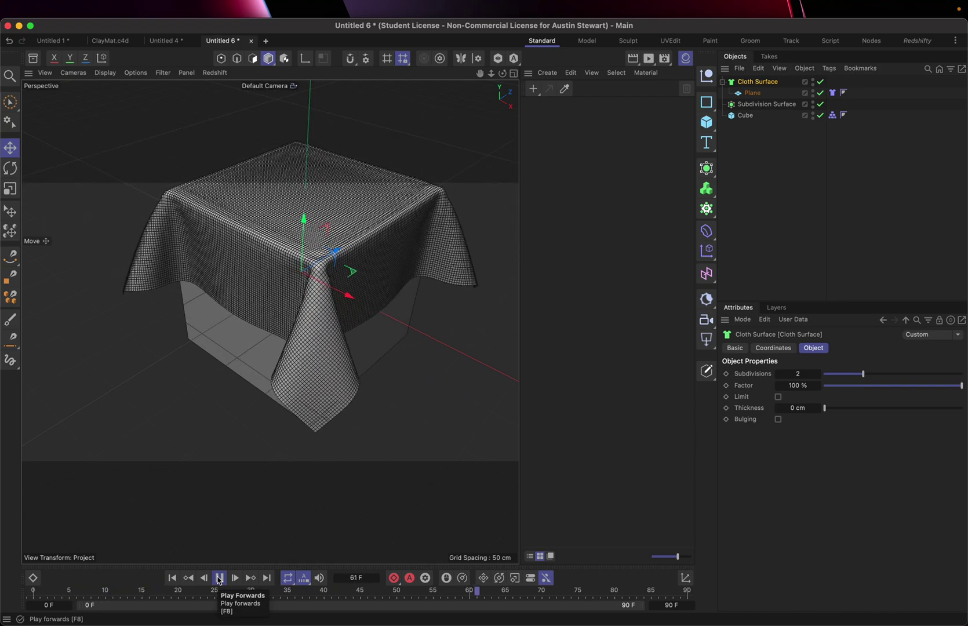
left_click(220, 578)
Examine the hanging cloth corner up close and orbit around to inspect its thin edge and underside
scroll(295, 398, "up", 10)
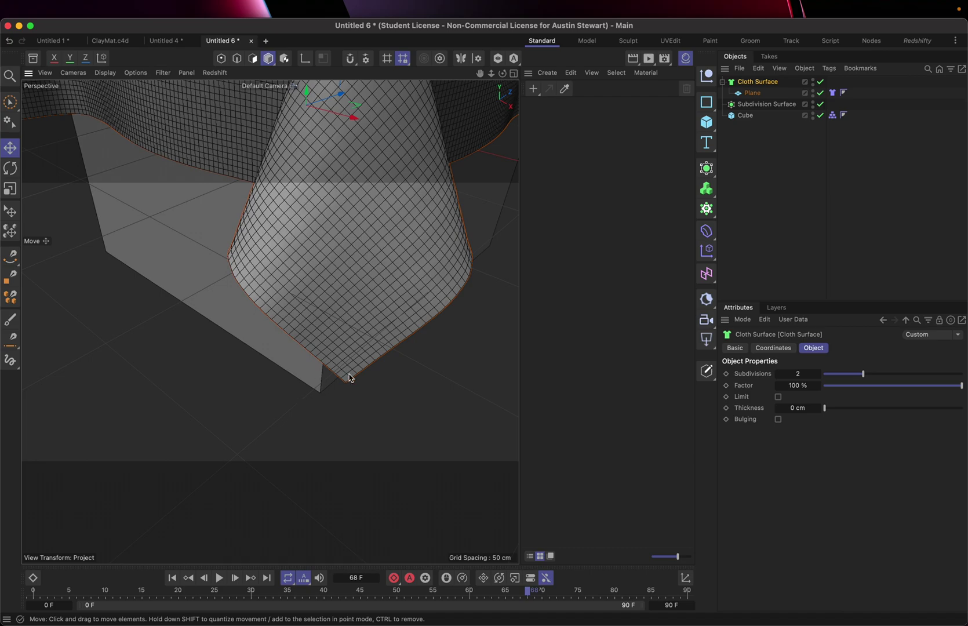
scroll(349, 378, "up", 6)
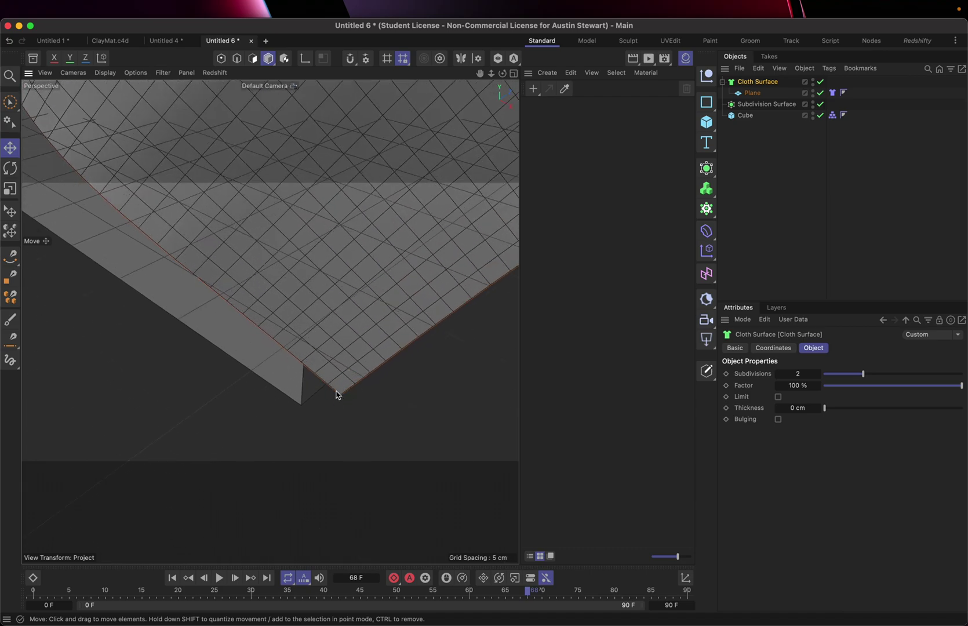
scroll(342, 339, "down", 10)
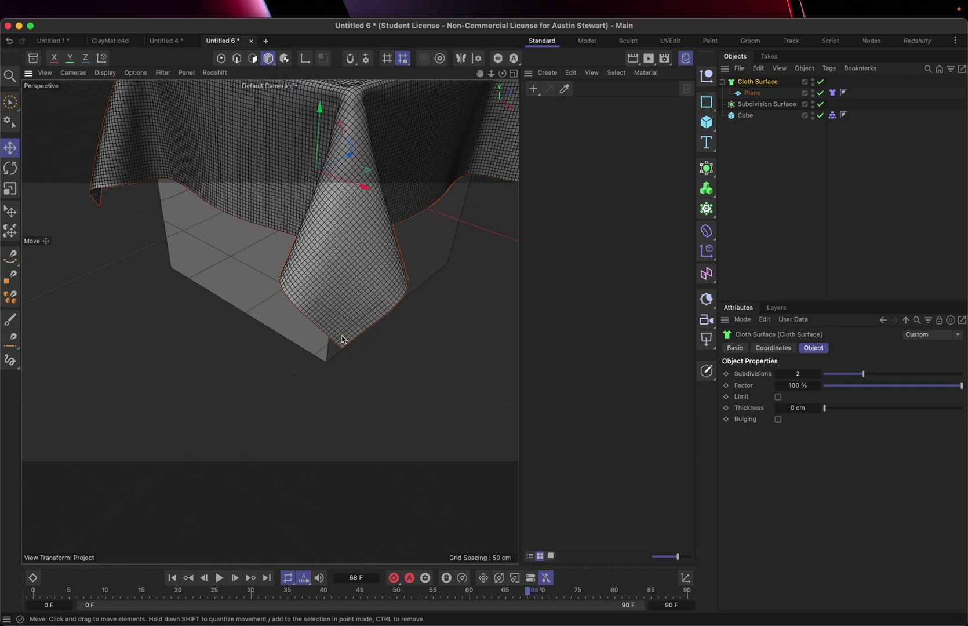
left_click_drag(342, 340, 339, 335, "alt")
scroll(359, 271, "up", 5)
scroll(360, 272, "up", 3)
left_click_drag(360, 271, 424, 220, "alt")
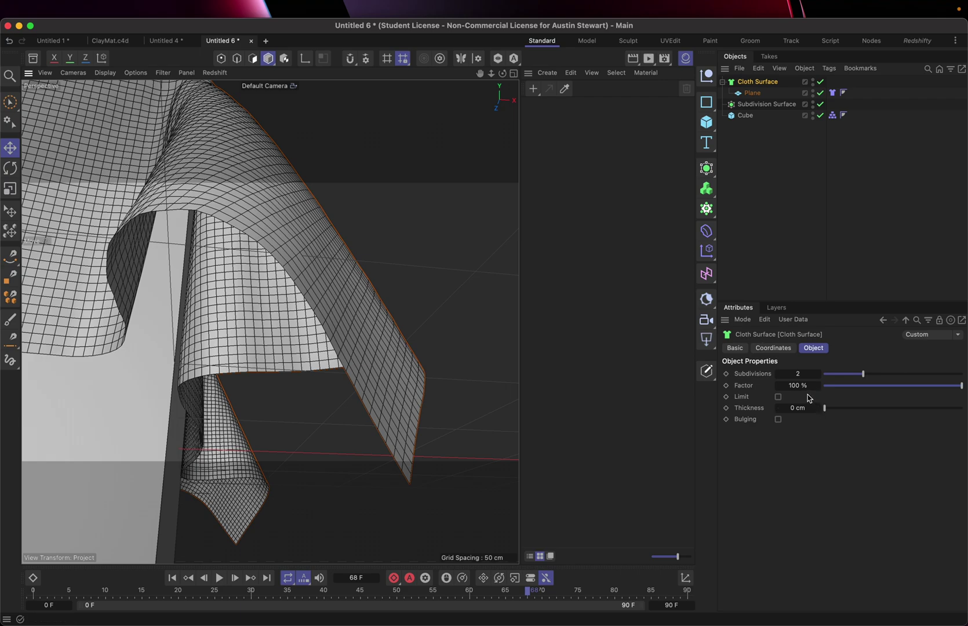
Test a 62% Factor and the Limit option on the Cloth Surface, restoring Factor to 100% and leaving Limit off
left_click(910, 386)
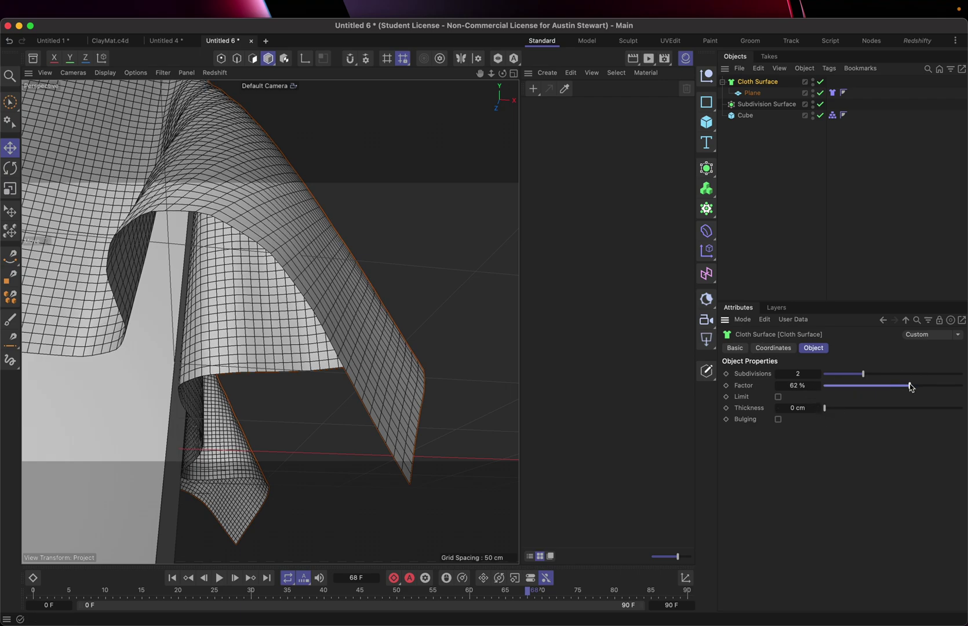
left_click_drag(910, 386, 963, 415)
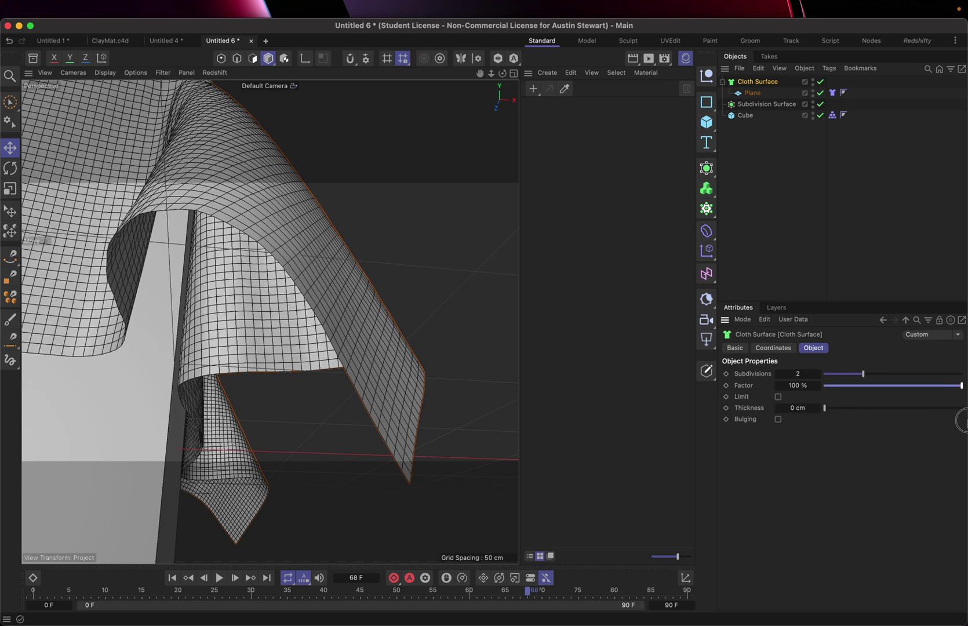
left_click(778, 397)
left_click(778, 397)
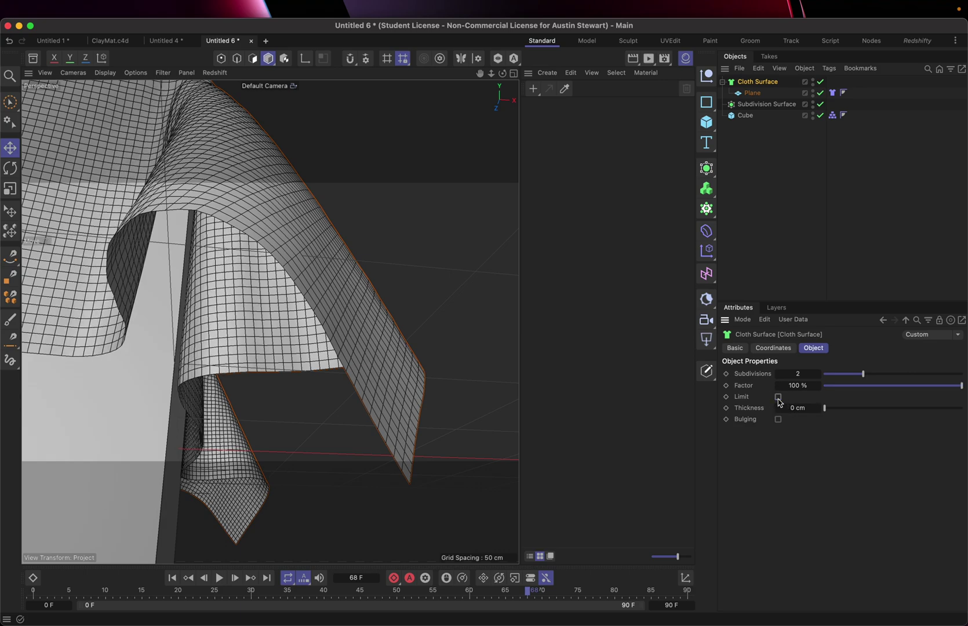
left_click(777, 397)
left_click(778, 398)
Give the cloth visible thickness by setting the Cloth Surface's Thickness to 0.53 cm
left_click_drag(830, 409, 853, 411)
left_click(897, 409)
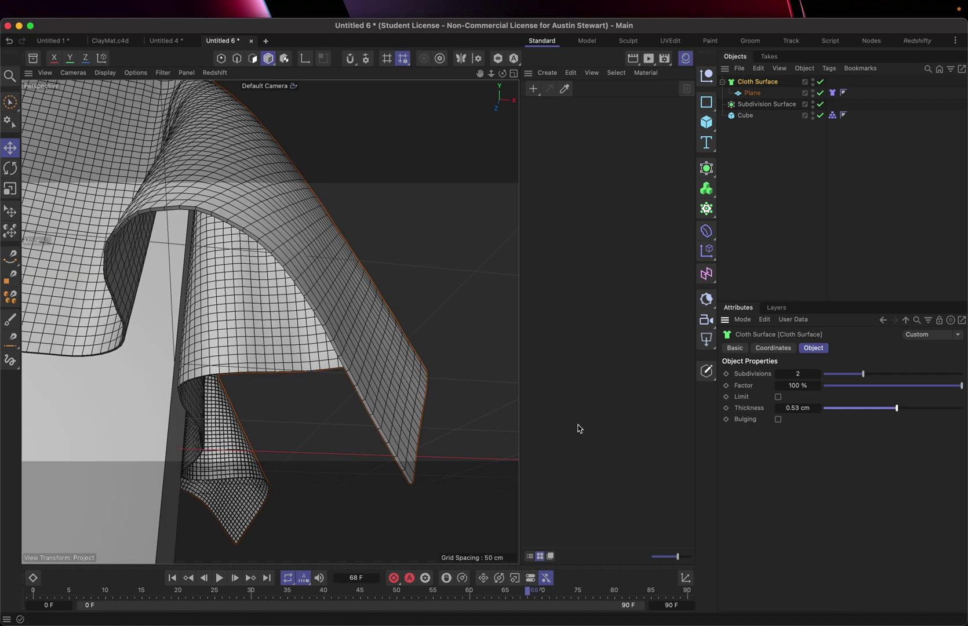
Try the Cloth Surface's Bulging option, inspect the cloth's edges and side, and turn the option off again
left_click(778, 419)
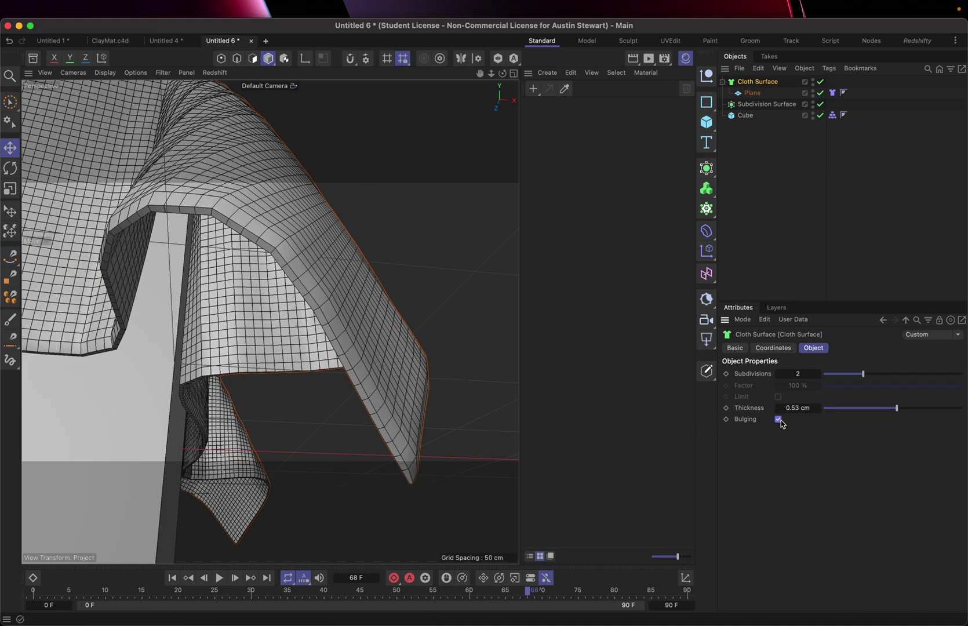
scroll(177, 365, "down", 8)
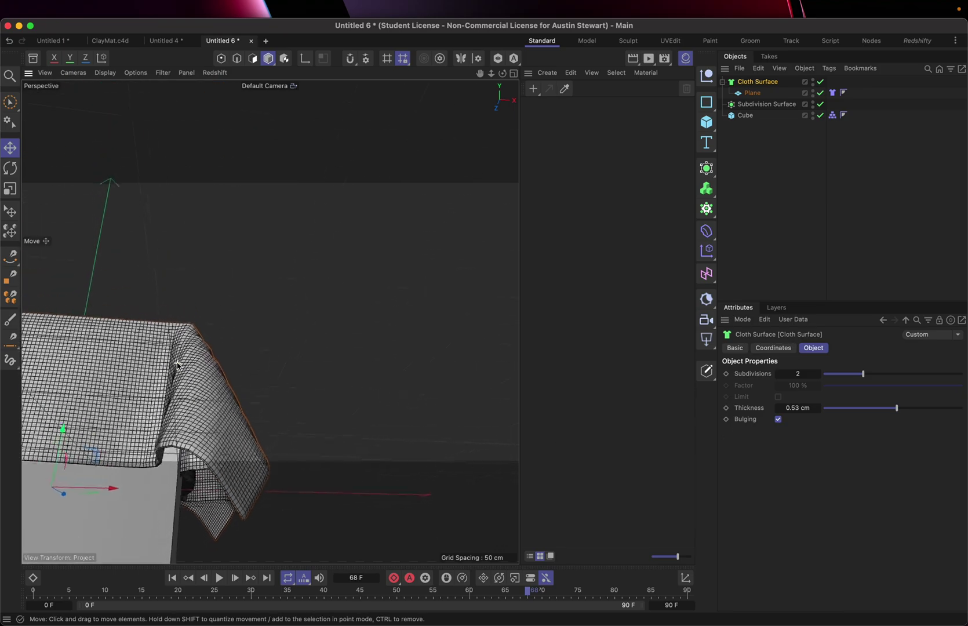
scroll(178, 365, "up", 2)
left_click_drag(177, 365, 45, 399, "alt")
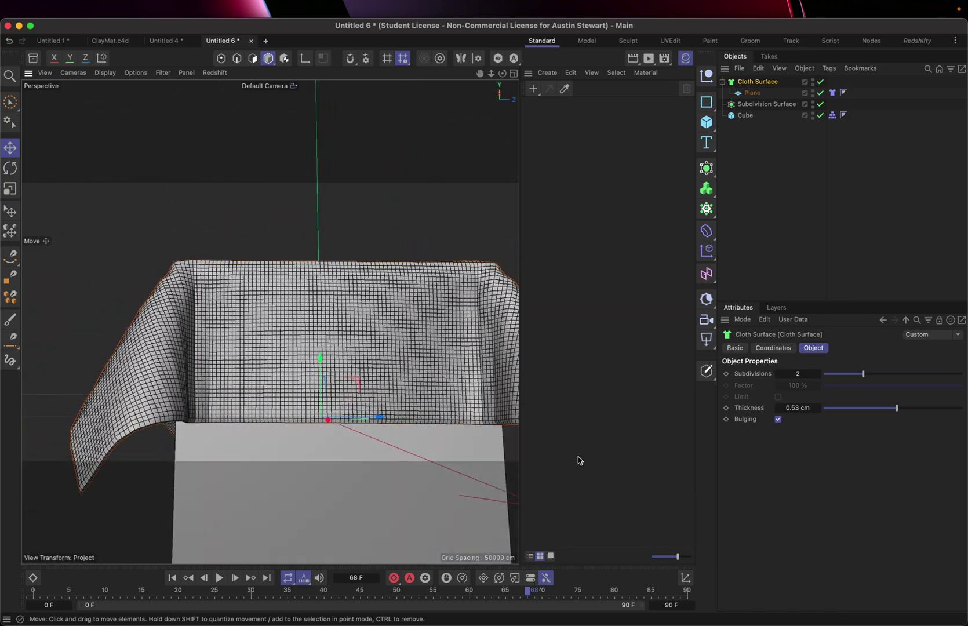
left_click(778, 420)
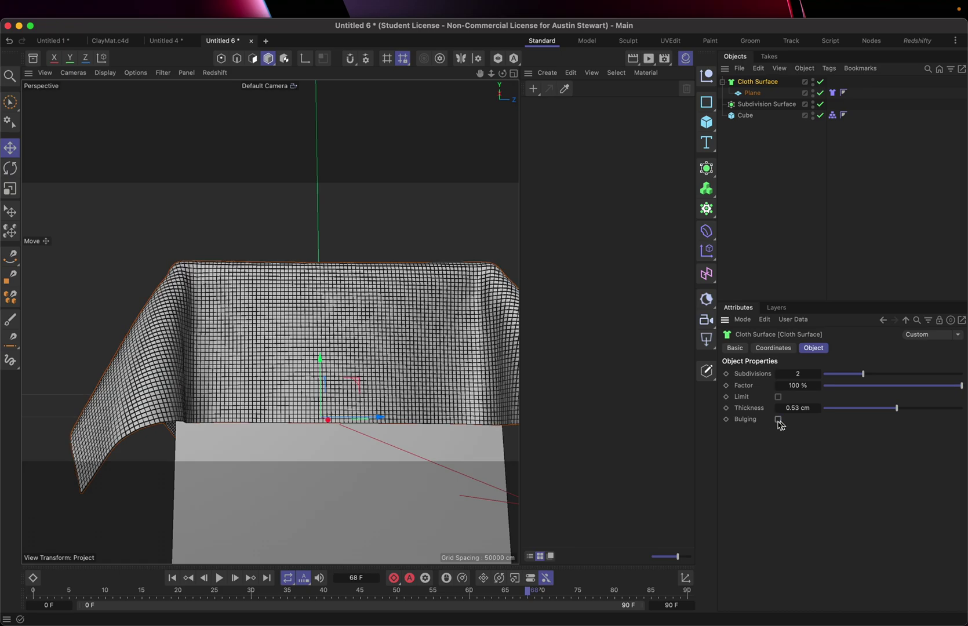
Set the Cloth Surface's Thickness to 0 cm and test-render the whole draped cloth in the Redshift RenderView
left_click_drag(871, 407, 824, 408)
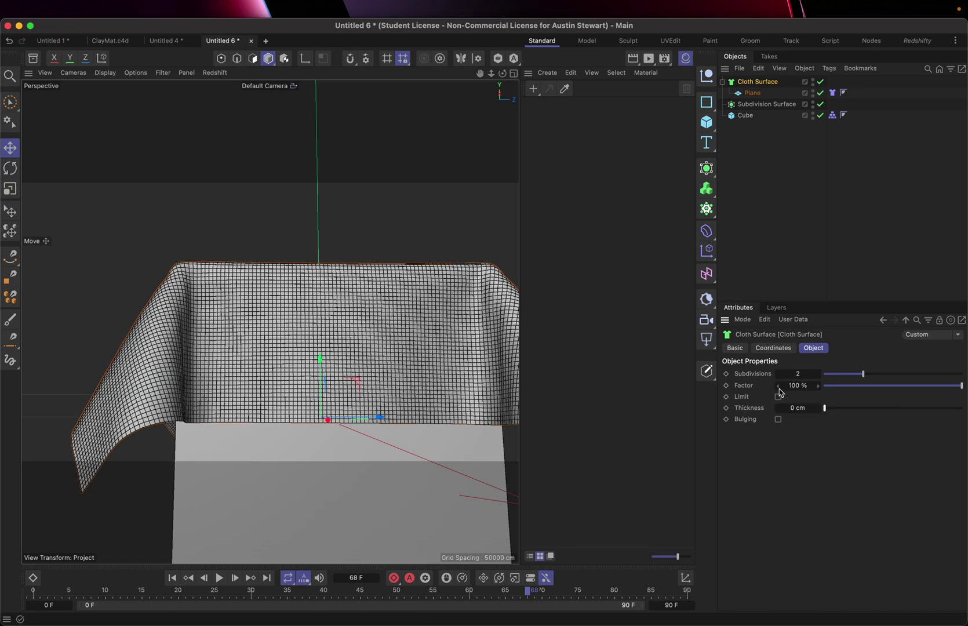
scroll(334, 299, "up", 5)
scroll(334, 299, "down", 7)
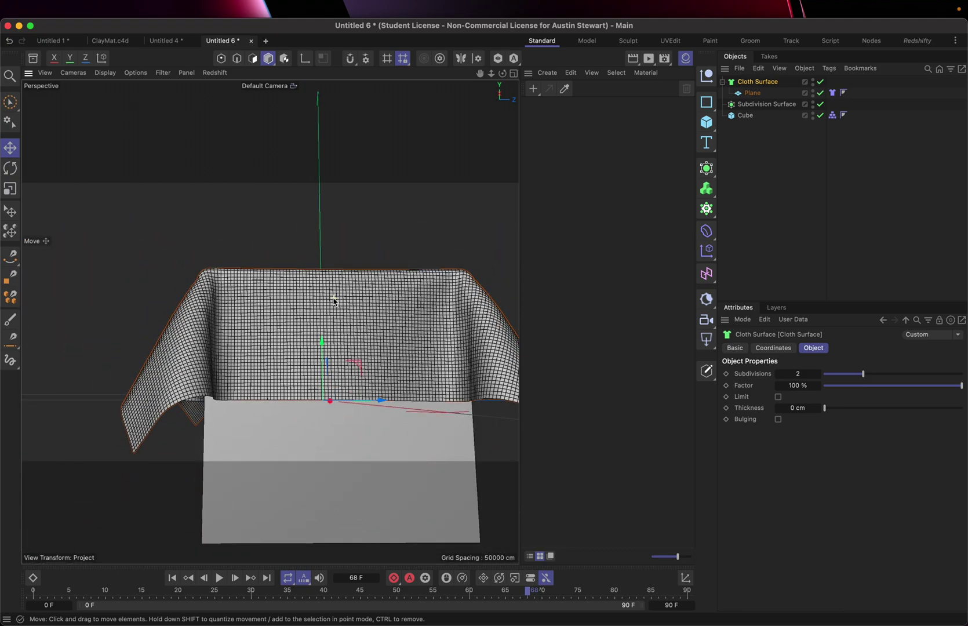
left_click_drag(334, 298, 420, 348, "alt")
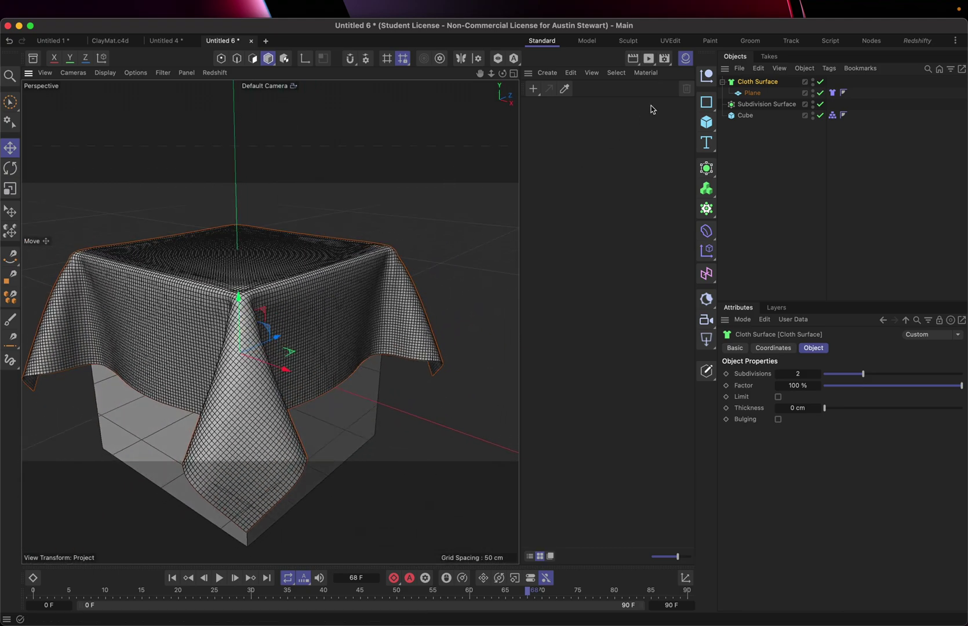
left_click(648, 59)
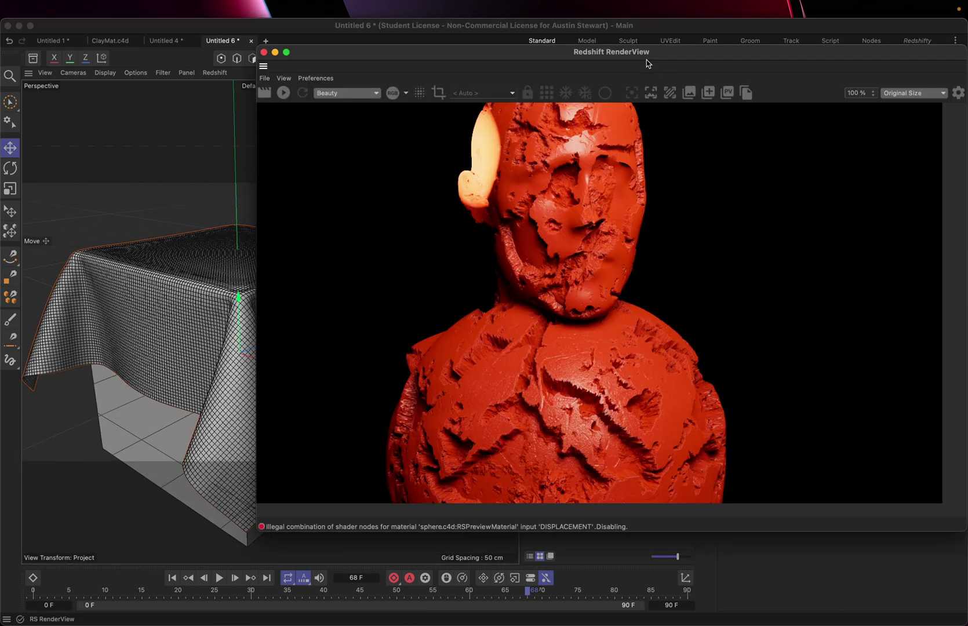
left_click(286, 95)
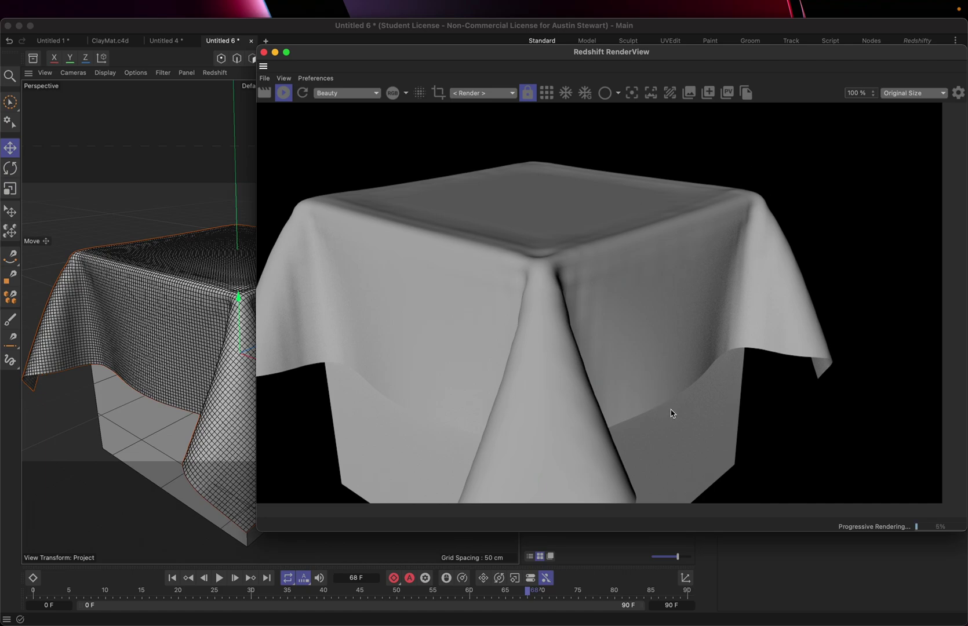
left_click(282, 94)
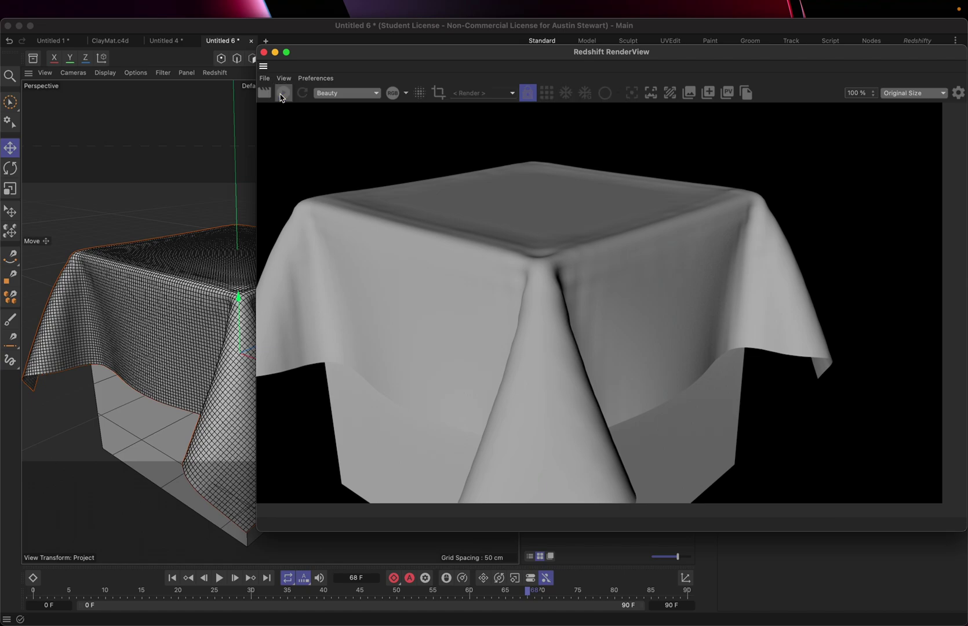
left_click(264, 53)
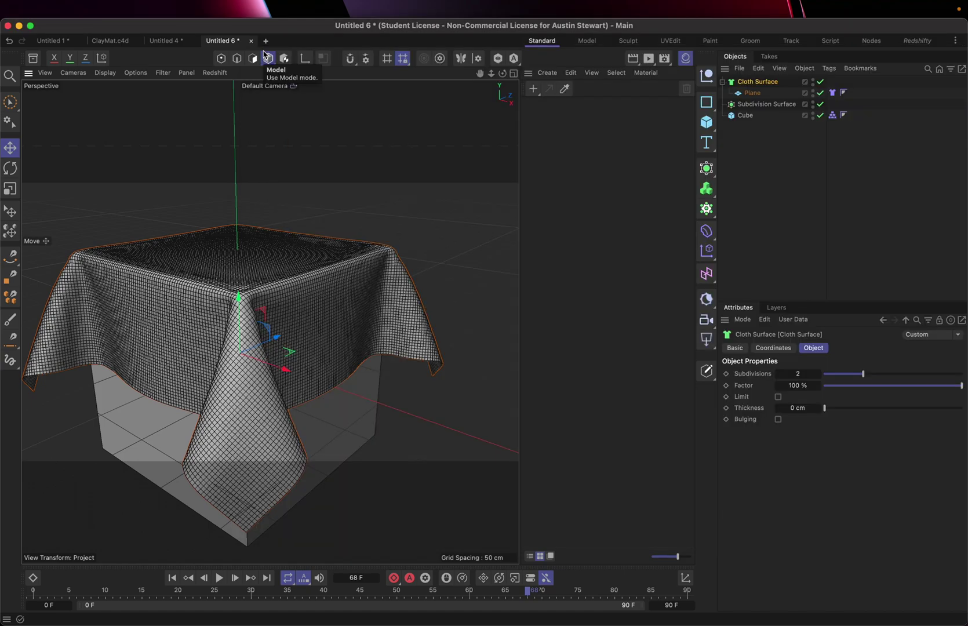
Apply a new material to the Cloth Surface and set its base color to green with RGB 55, 189, 55
double_click(570, 153)
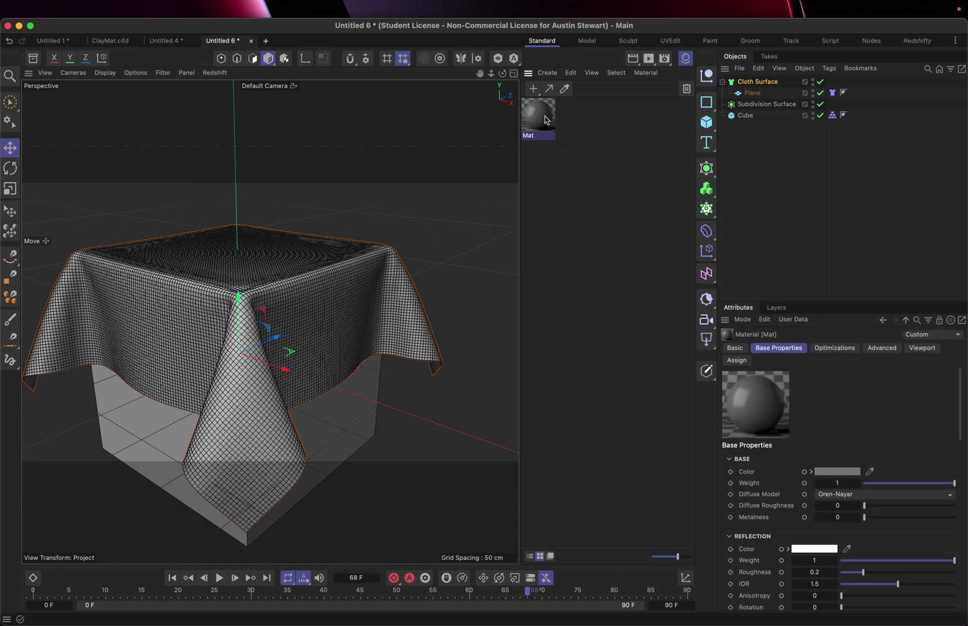
mouse_move(544, 120)
left_mouse_down()
mouse_move(536, 113)
mouse_move(311, 283)
left_mouse_up()
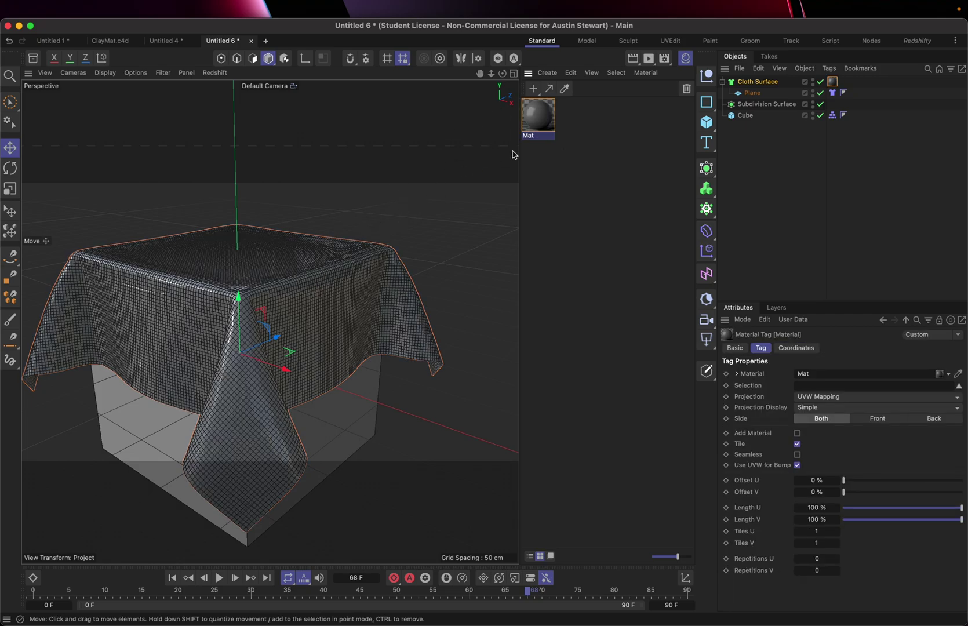
double_click(536, 120)
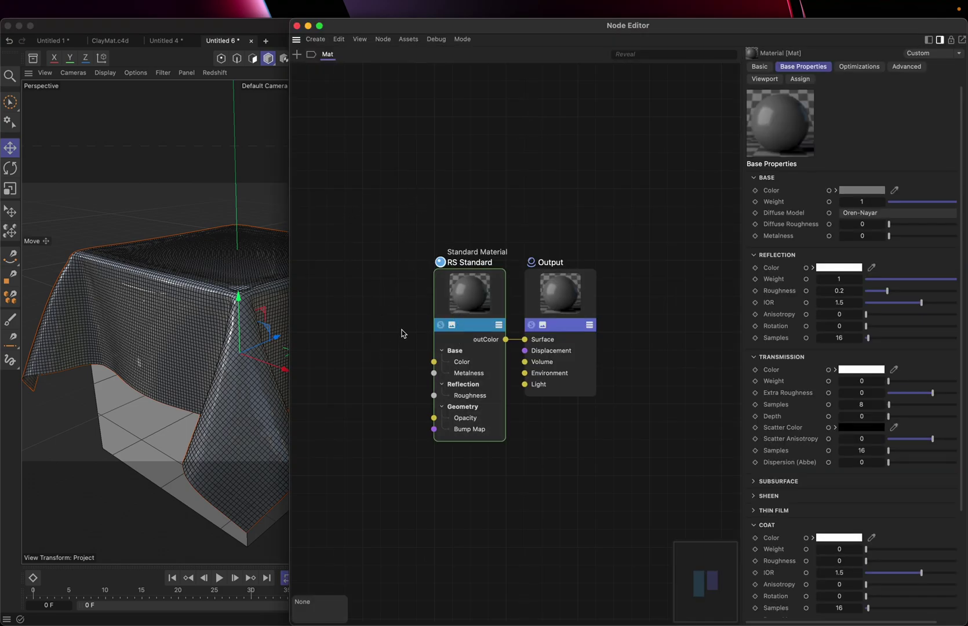
left_click(862, 191)
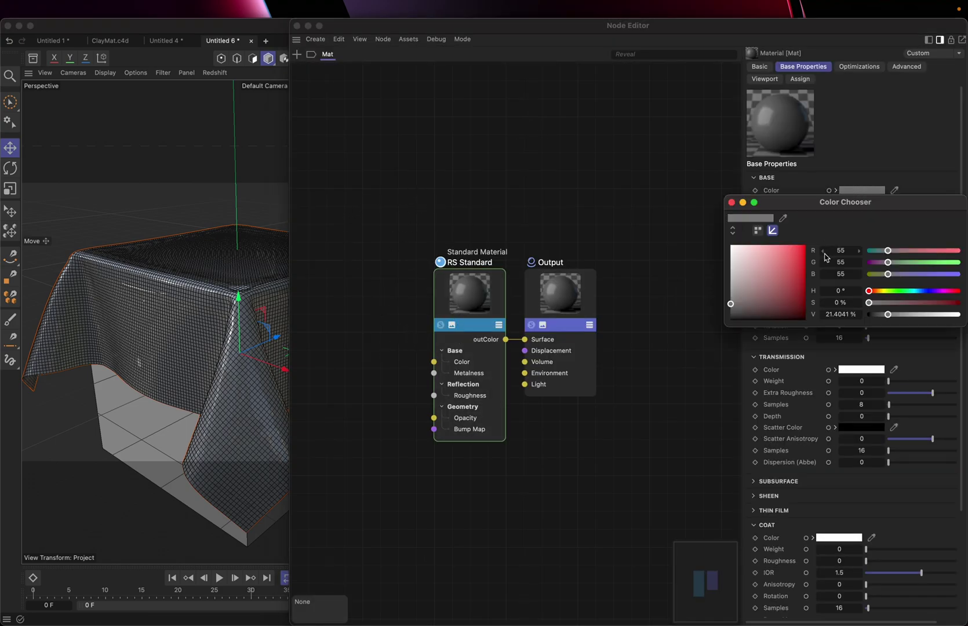
left_click(935, 263)
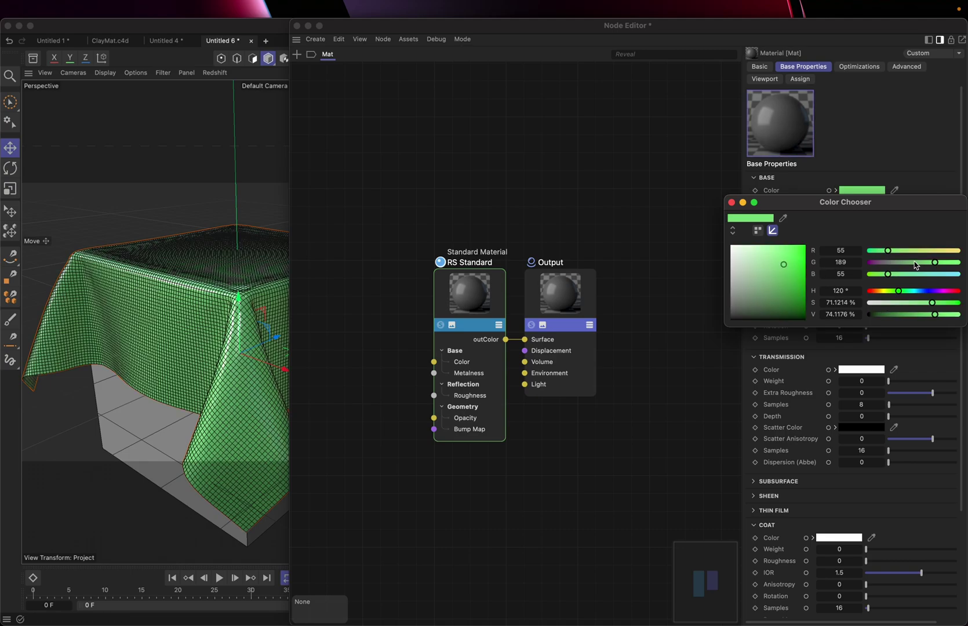
left_click(732, 203)
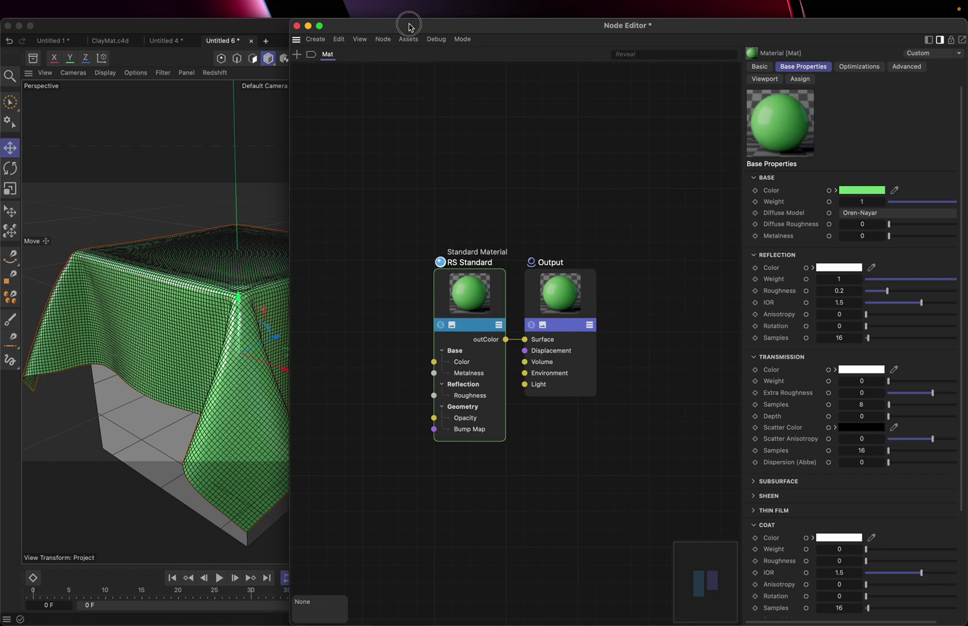
left_click_drag(409, 26, 259, 114)
left_click(147, 114)
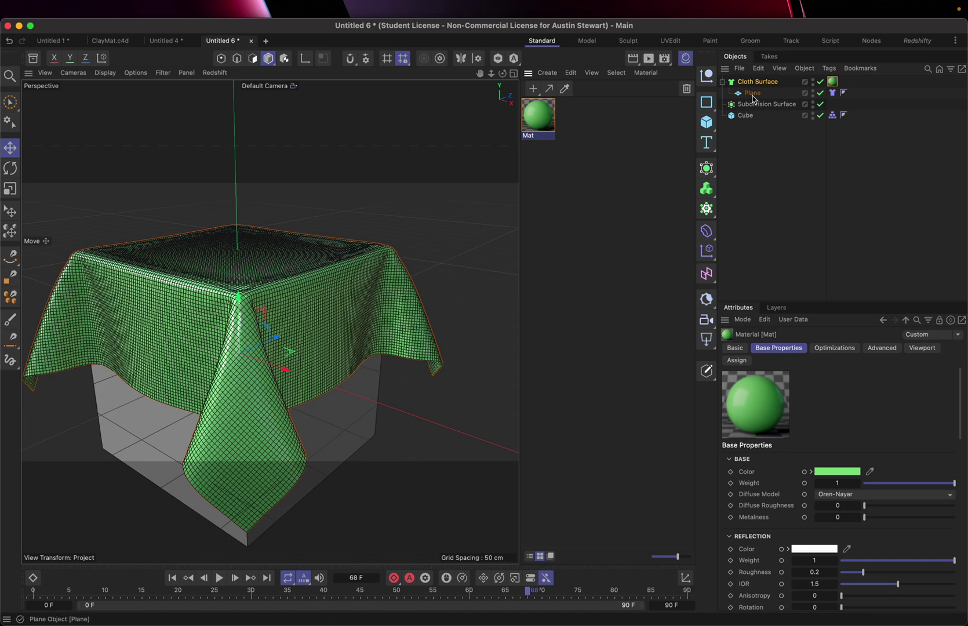
Take the Plane out of the Cloth Surface and transfer the green material from the Cloth Surface to the Plane
left_click_drag(752, 93, 750, 142)
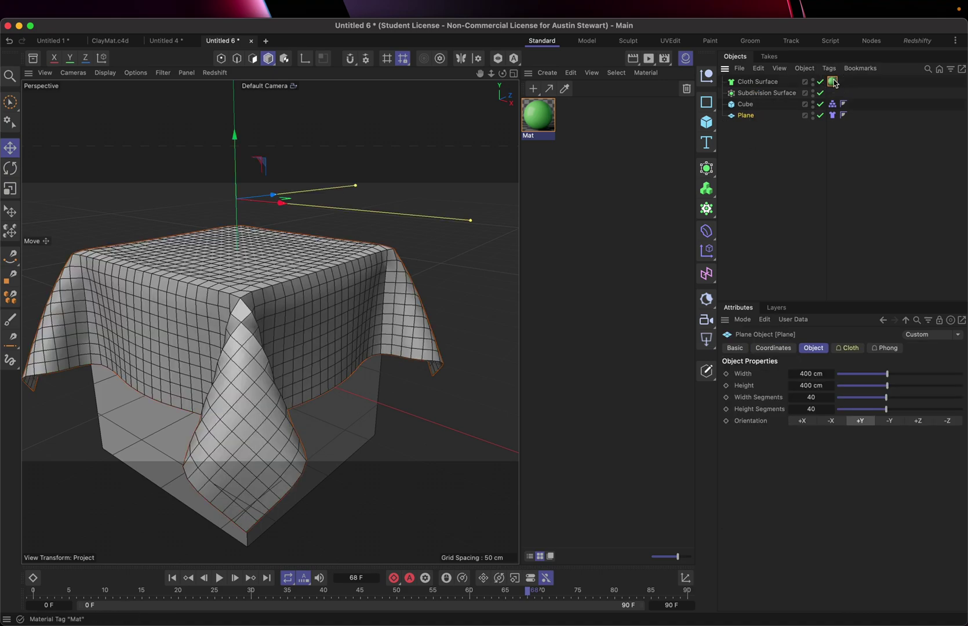
left_click_drag(833, 81, 750, 120)
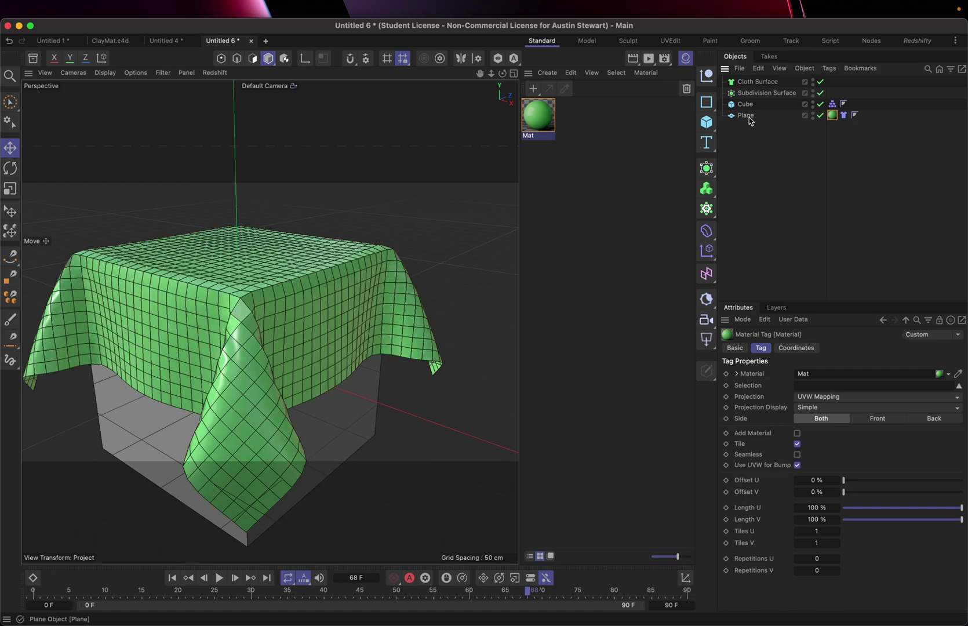
Add an RS Object render tag to the Plane, override its geometry settings and enable Tessellation
left_click(750, 121)
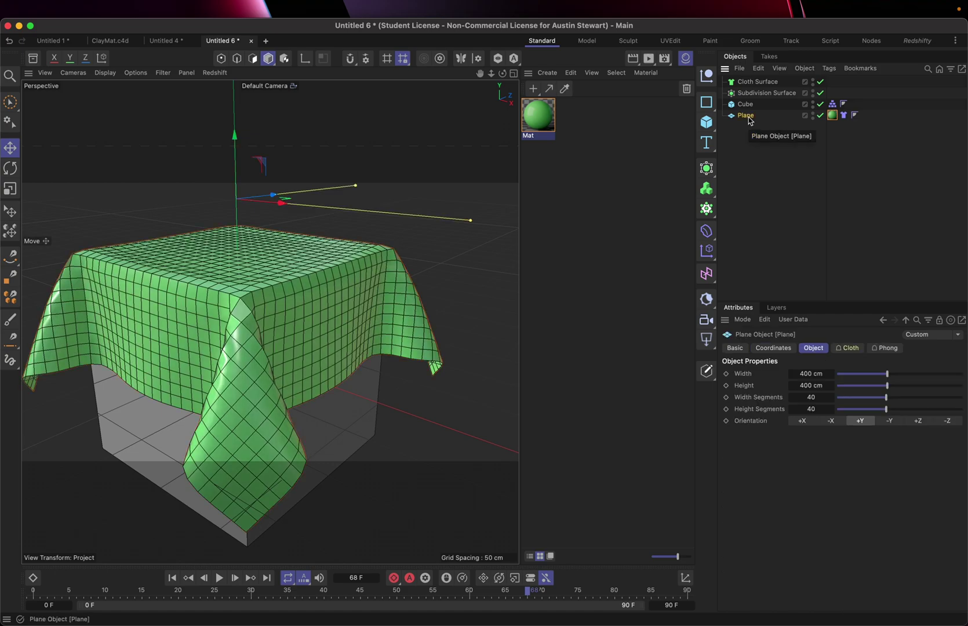
right_click(750, 121)
mouse_move(772, 249)
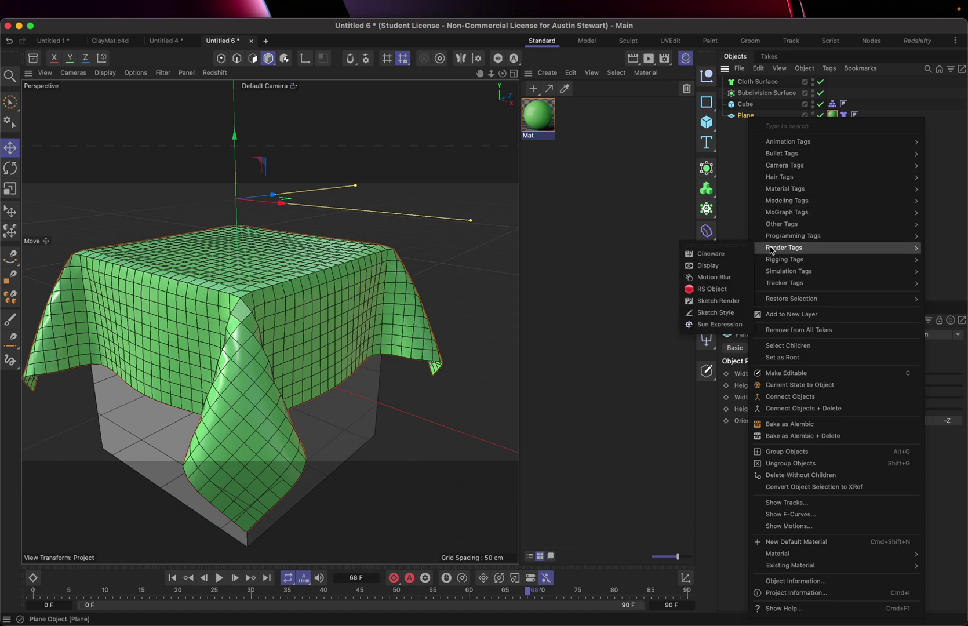
left_click(712, 289)
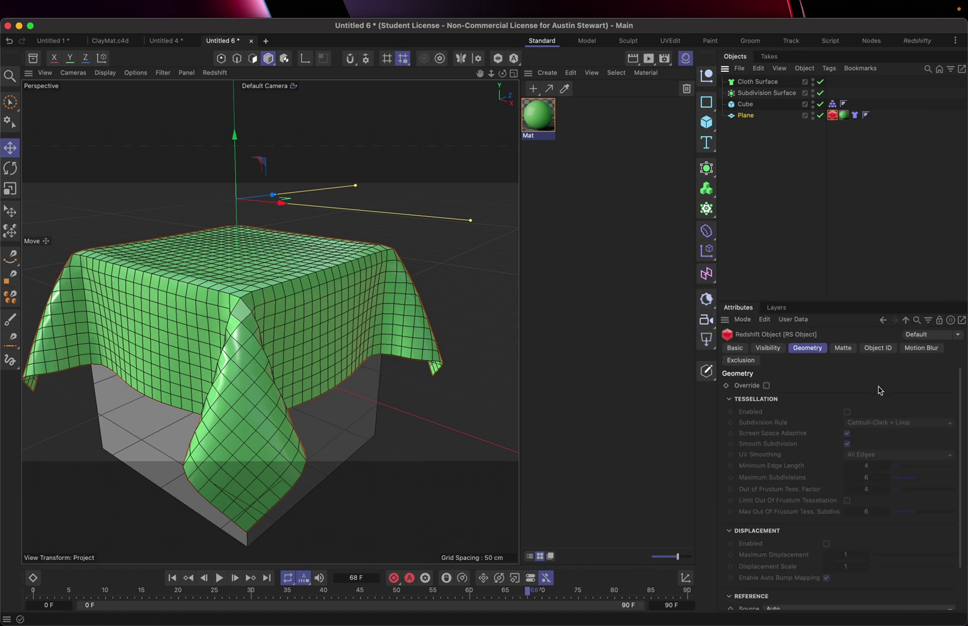
left_click(766, 386)
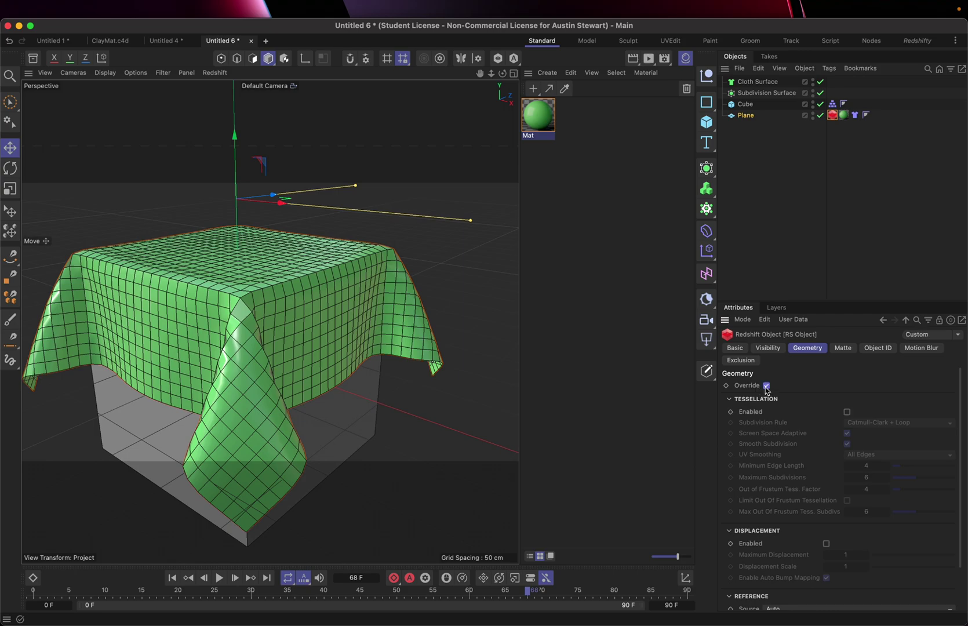
left_click(847, 412)
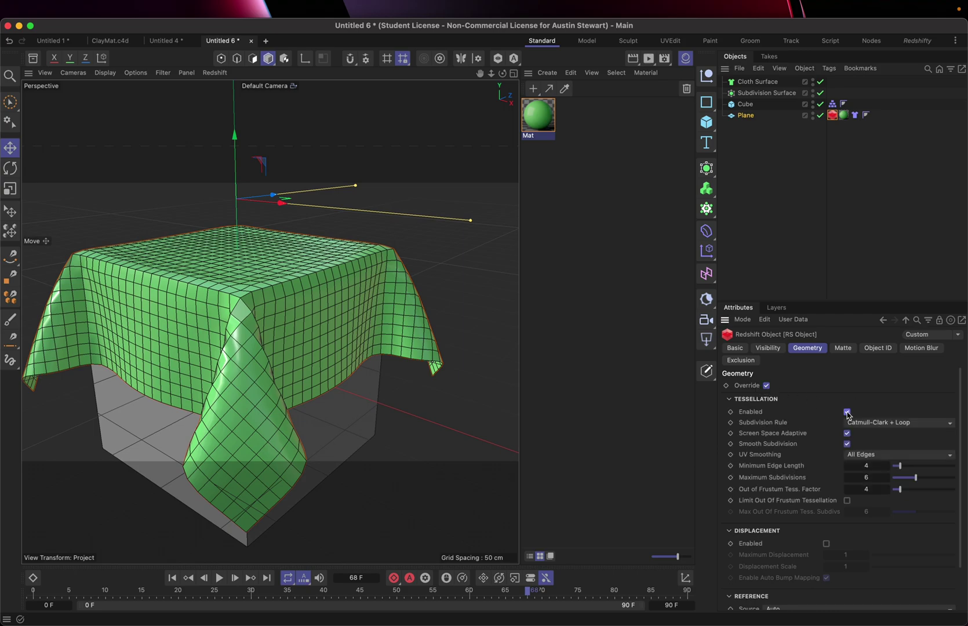
Render the tessellated green cloth in the Redshift RenderView to check its smoothness, and close the render window
left_click(648, 59)
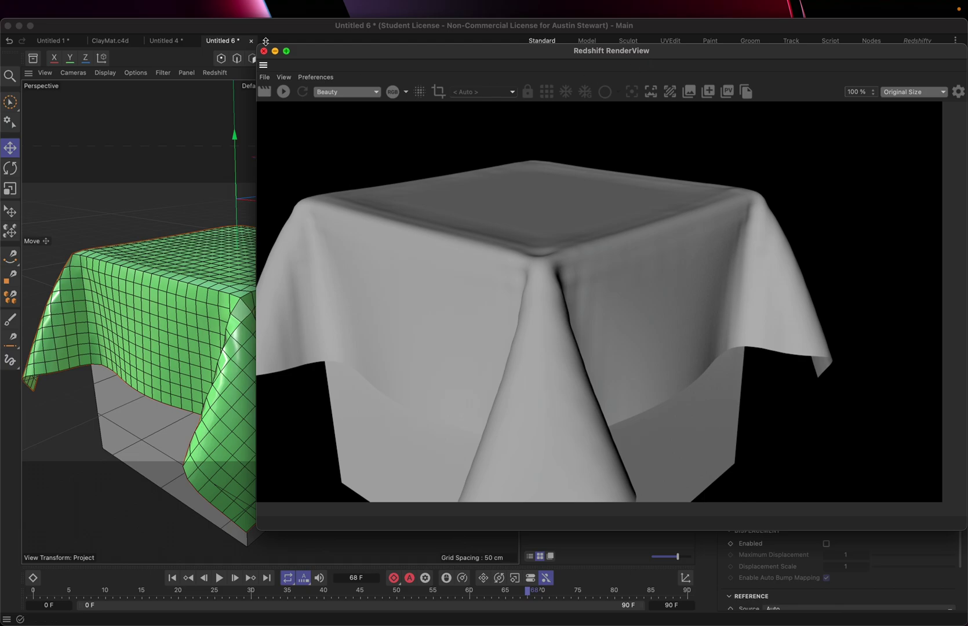
left_click(283, 91)
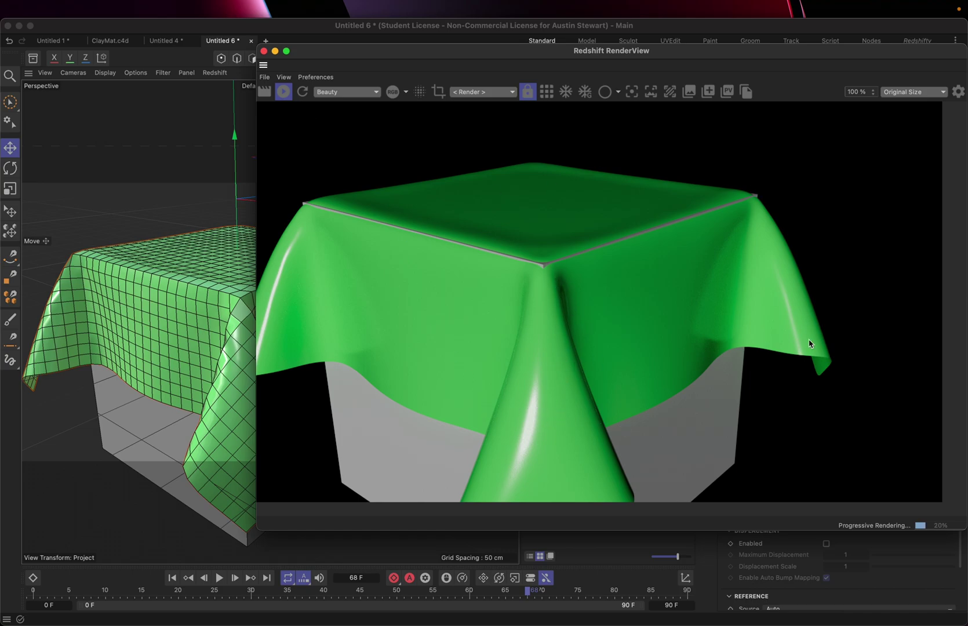
left_click(283, 92)
left_click(264, 51)
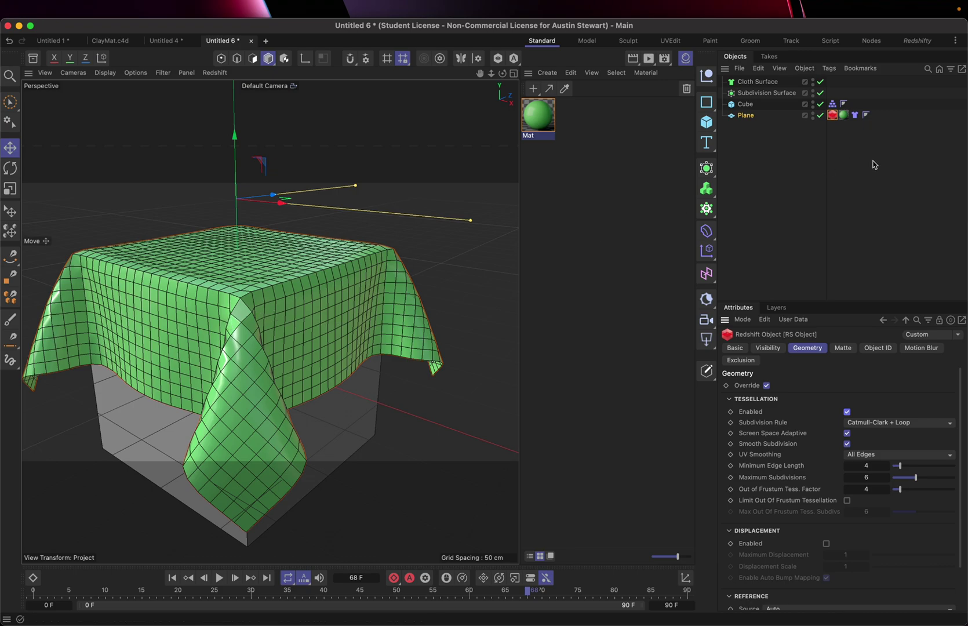
Delete the unused Cloth Surface and Subdivision Surface objects
left_click(763, 92)
left_click(760, 85, "shift")
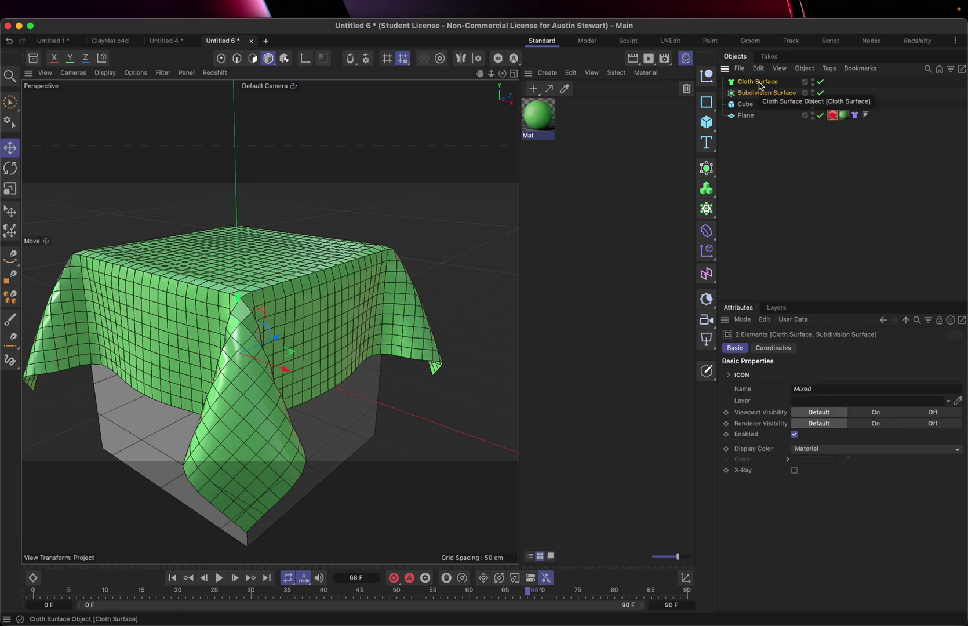
key("Delete")
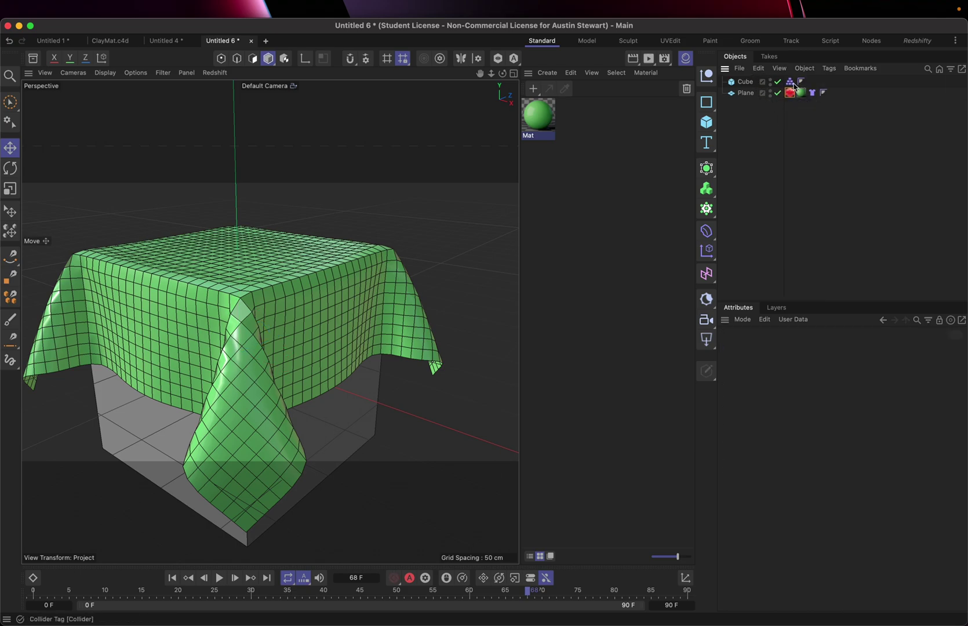
Replay the cloth simulation from the first frame and stop it at frame 47 with the plane draped over the cube
left_click(746, 93)
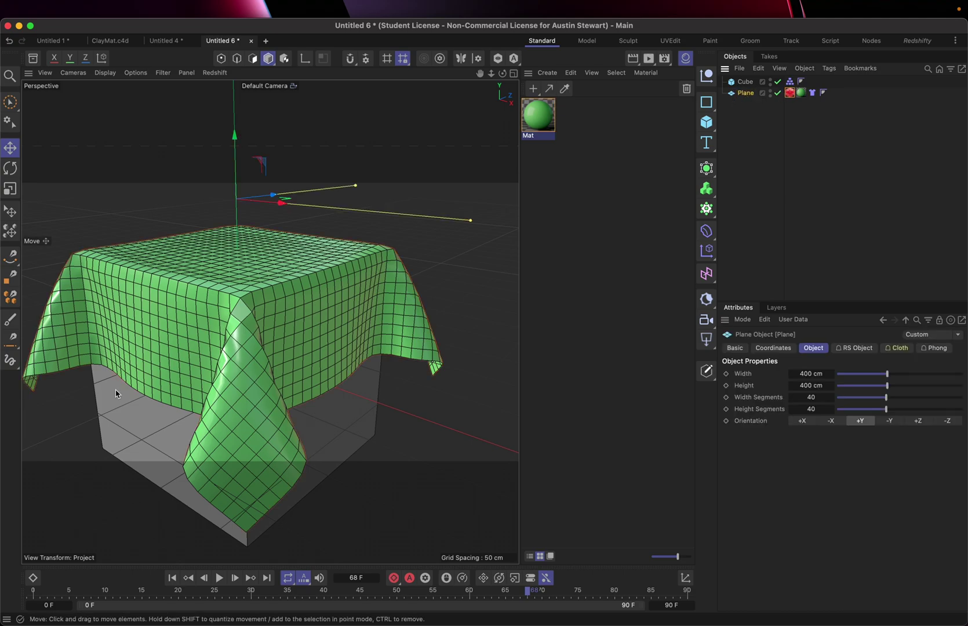
left_click(172, 578)
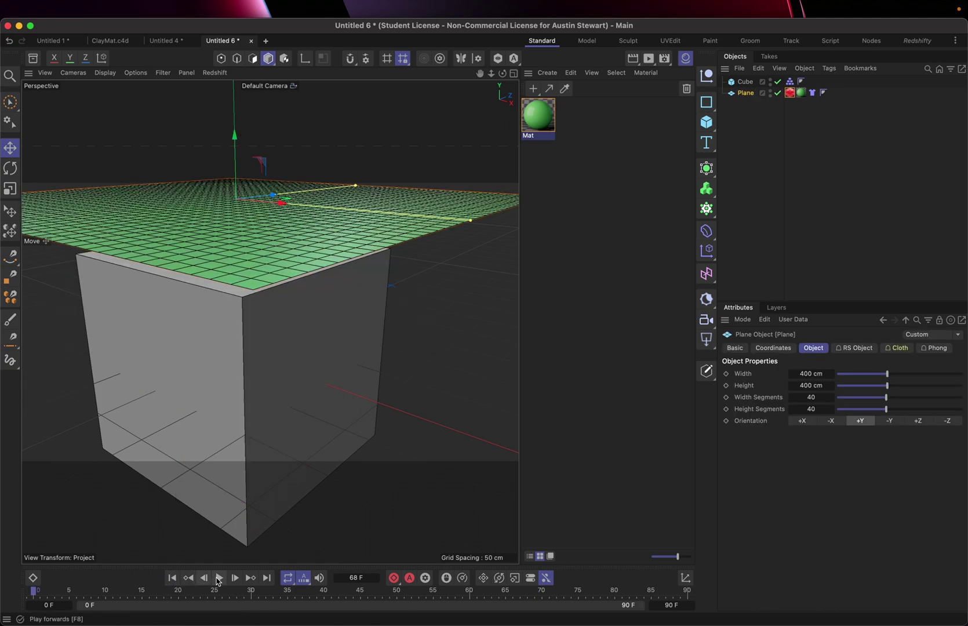
left_click(220, 579)
left_click(220, 579)
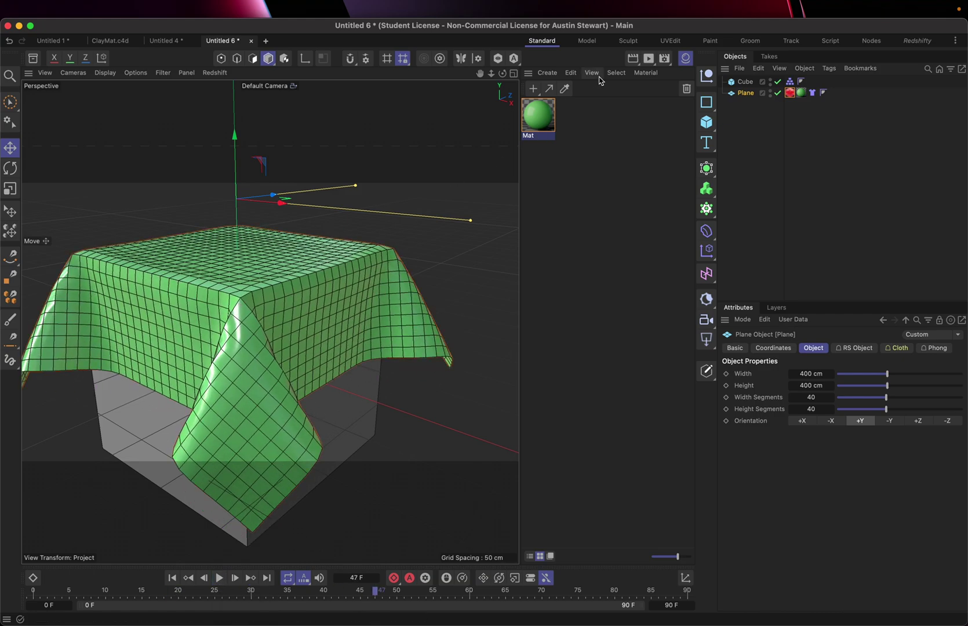
Render the draped cloth at frame 47 to inspect where the cube's edges poke through, and close the render window
left_click(649, 59)
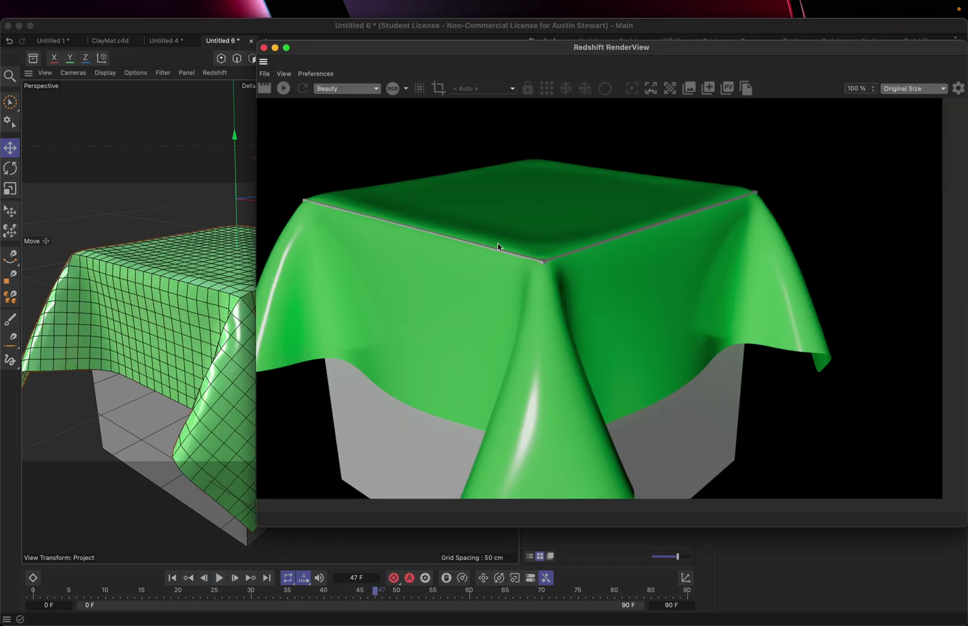
left_click(284, 87)
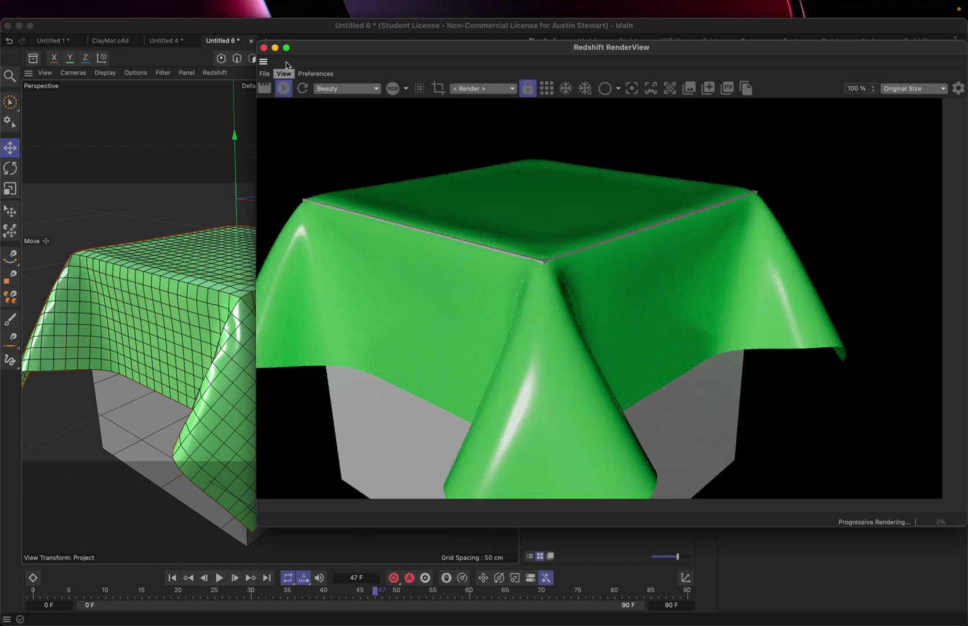
left_click(283, 88)
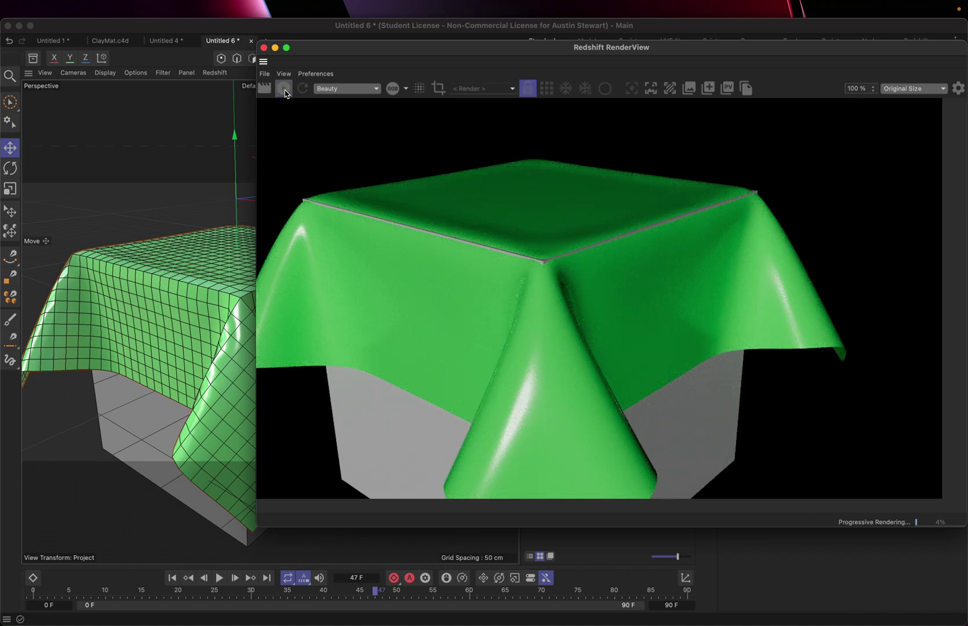
left_click(264, 47)
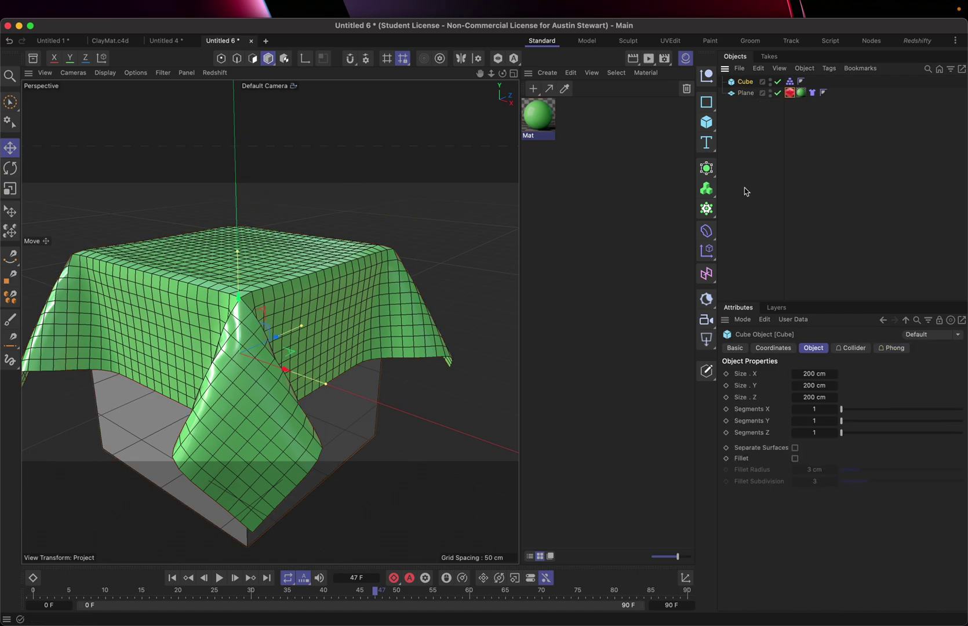
Turn on the Cube's Fillet and return the simulation to frame 0
left_click(794, 458)
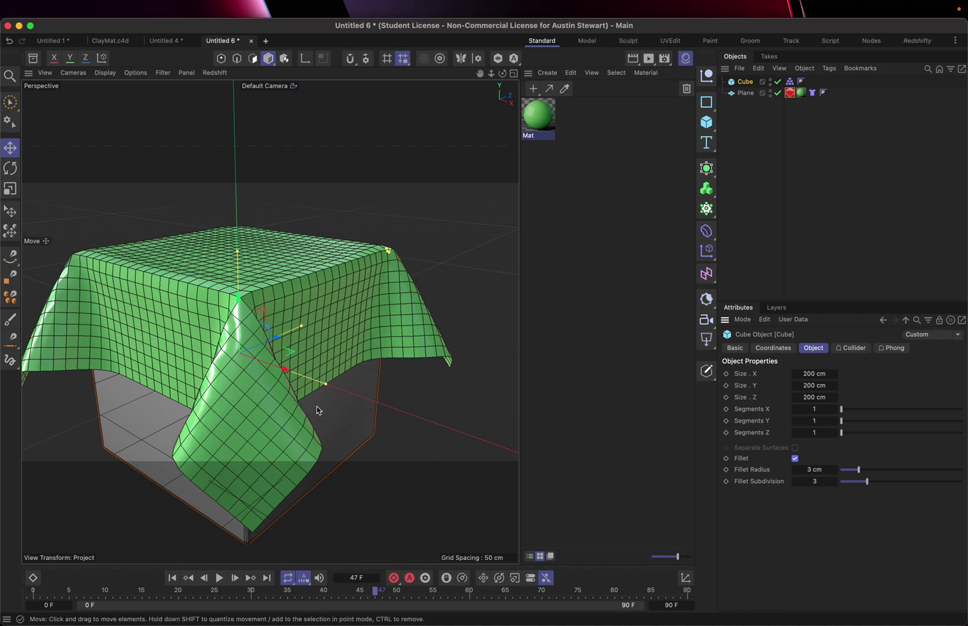
left_click(172, 578)
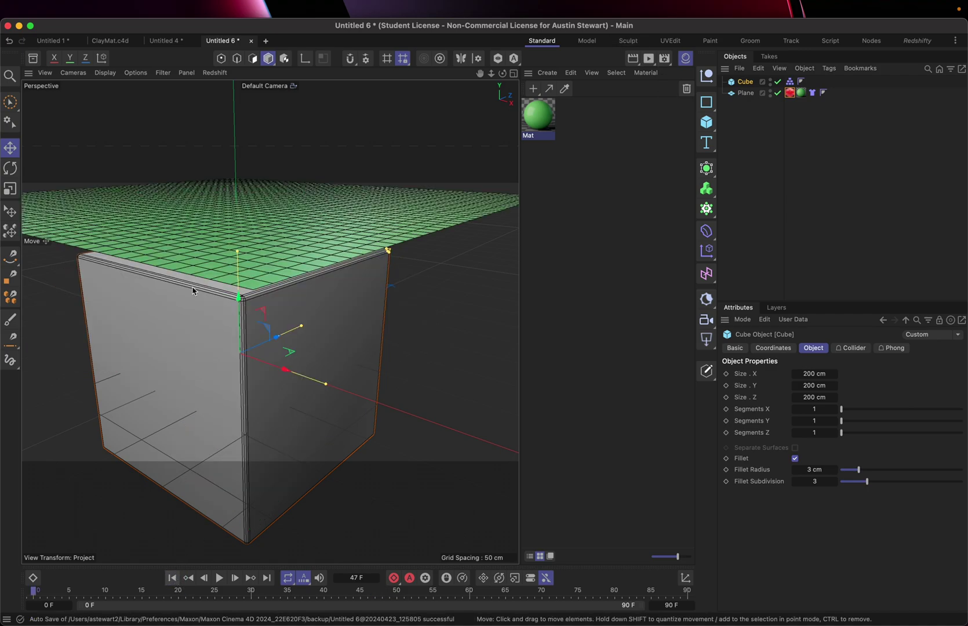
Play the cloth simulation to frame 35 and render it to check the cube's filleted edges, closing the render window after the check
left_click(219, 579)
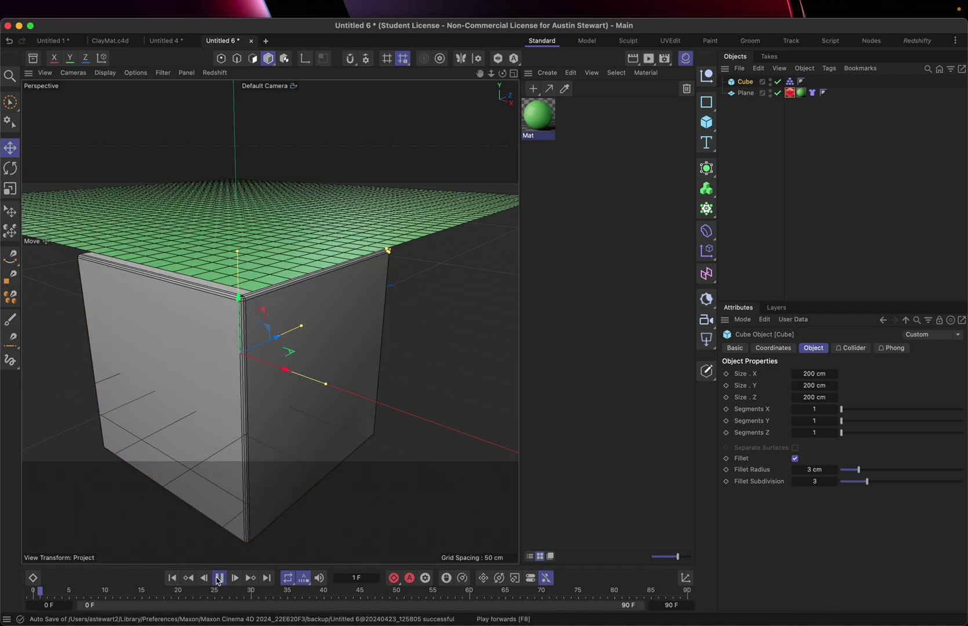
left_click(219, 578)
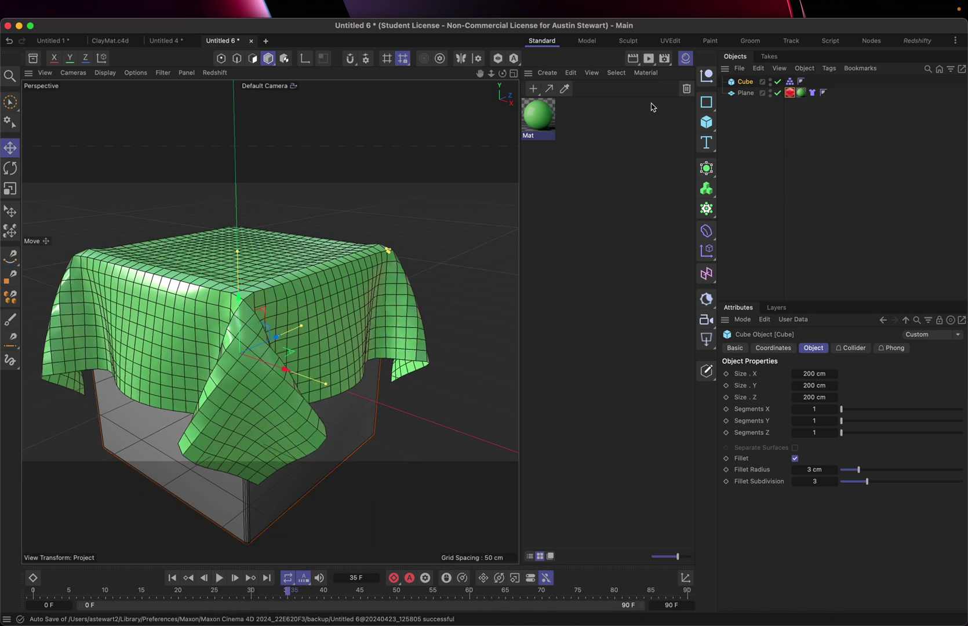
left_click(686, 59)
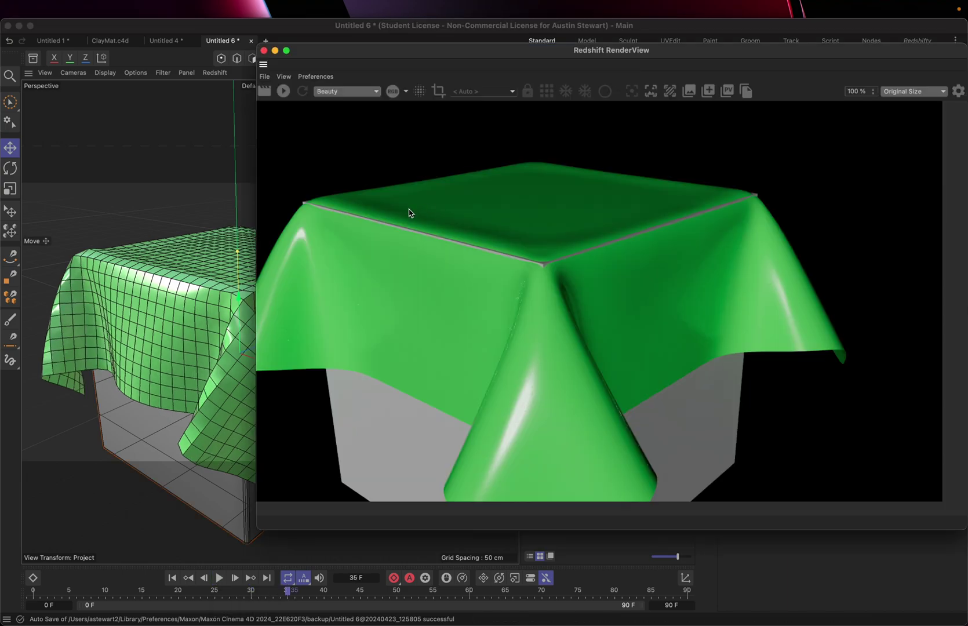
left_click(284, 92)
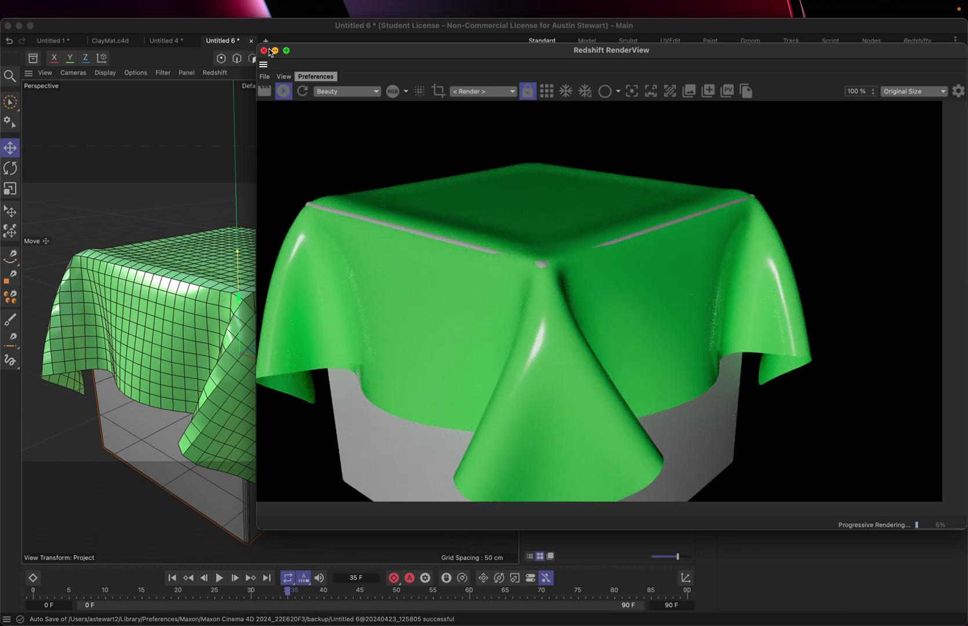
left_click(282, 91)
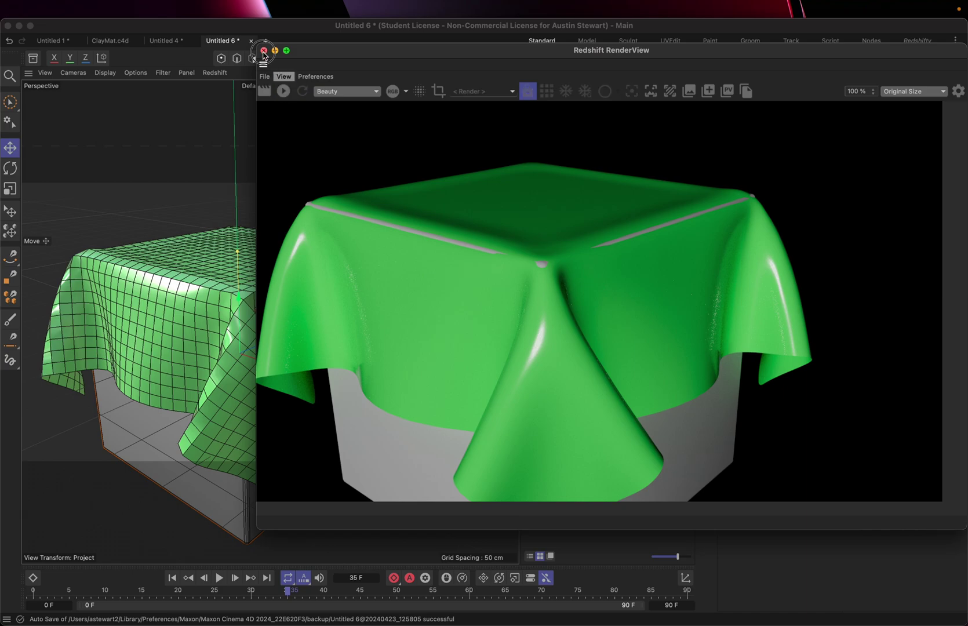
left_click(264, 50)
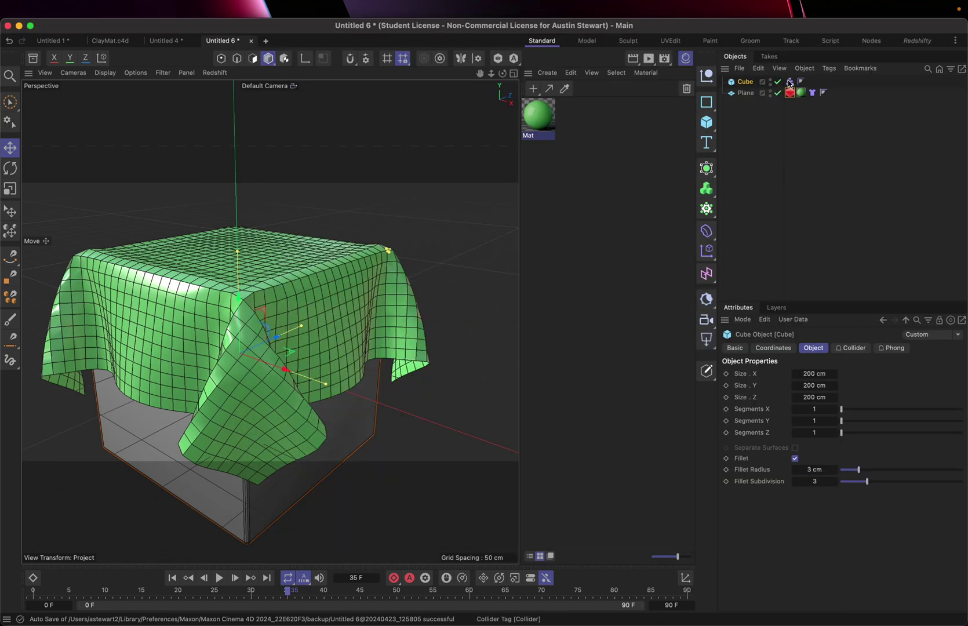
Set the Thickness in the Plane's Cloth tag to 3 cm
left_click(812, 94)
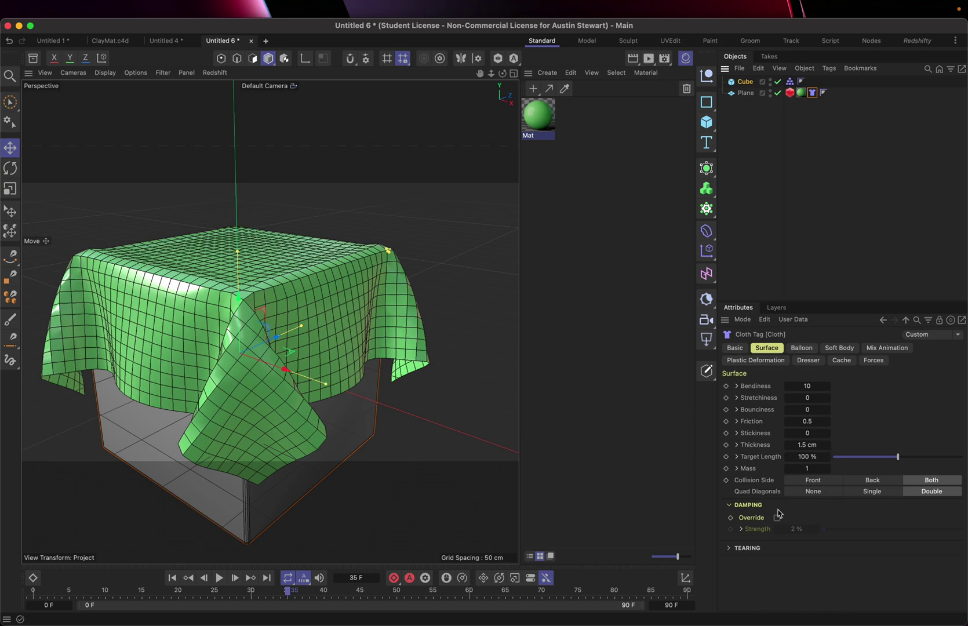
double_click(809, 445)
type("3")
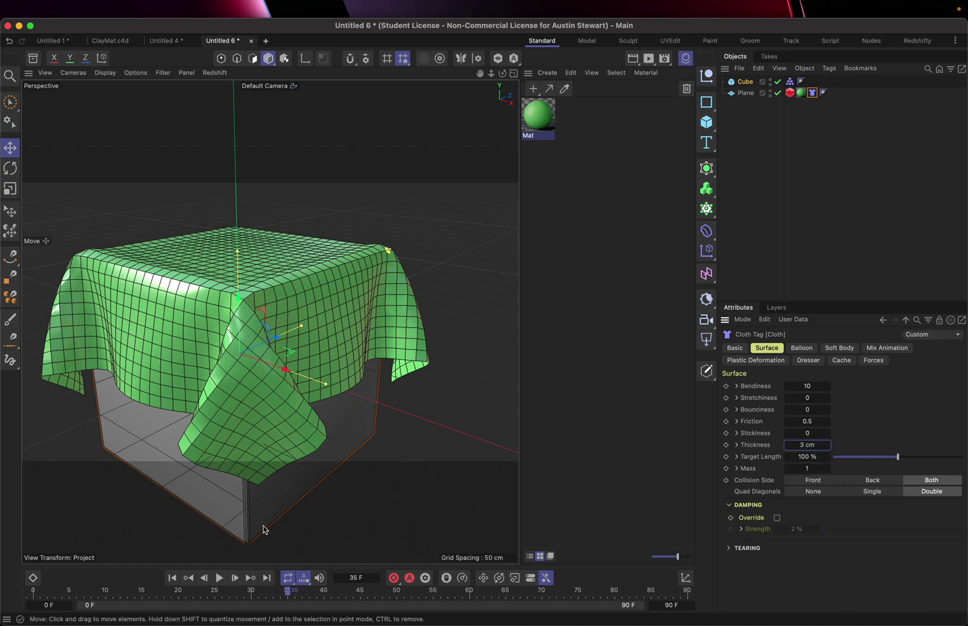
Replay the cloth simulation from the first frame and stop it at frame 36
left_click(172, 578)
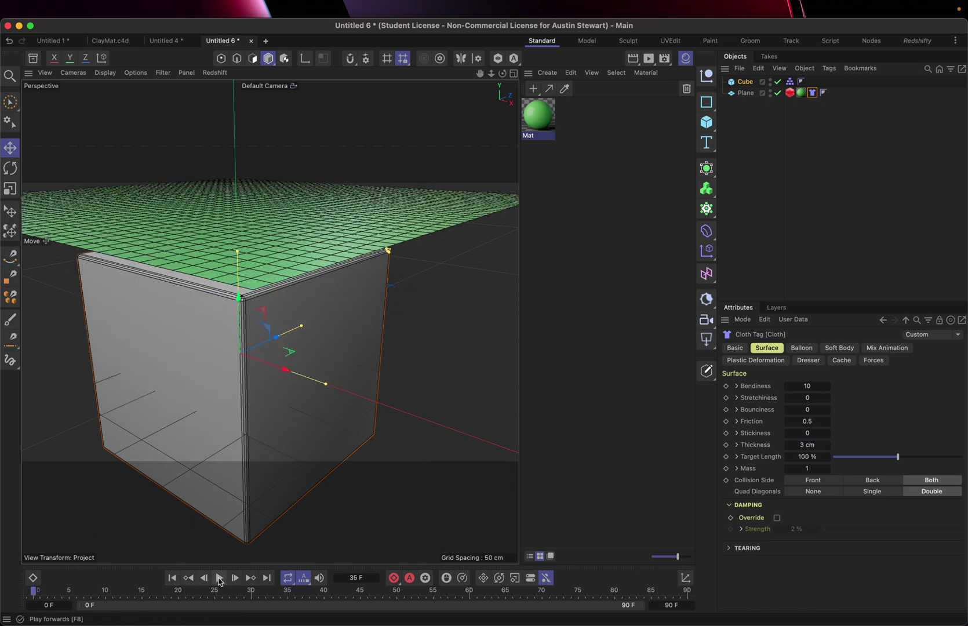
left_click(219, 578)
left_click(219, 578)
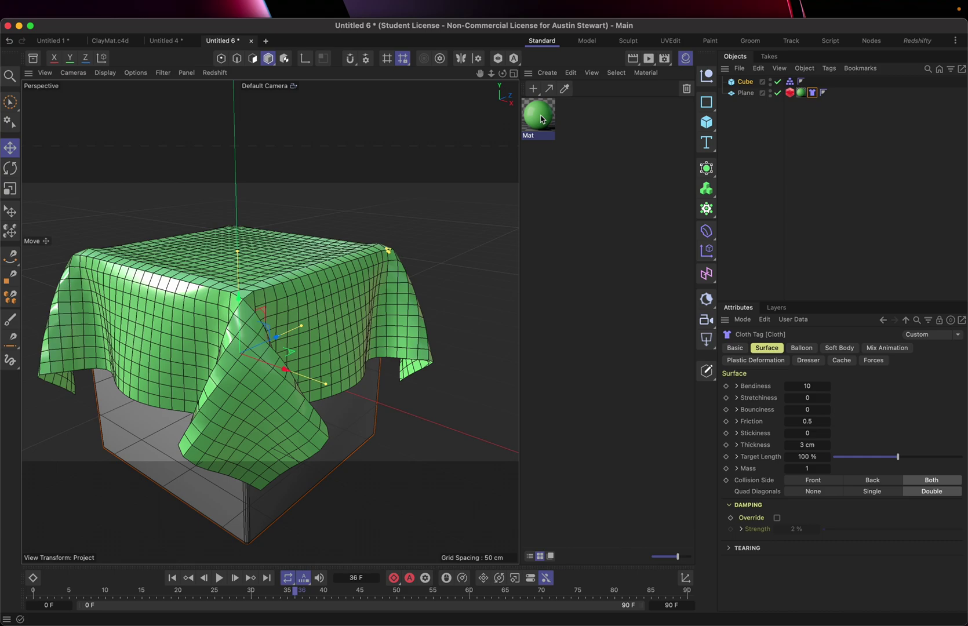
Render the thicker cloth at frame 36 to inspect how it covers the cube's edges, and close the render window
left_click(648, 58)
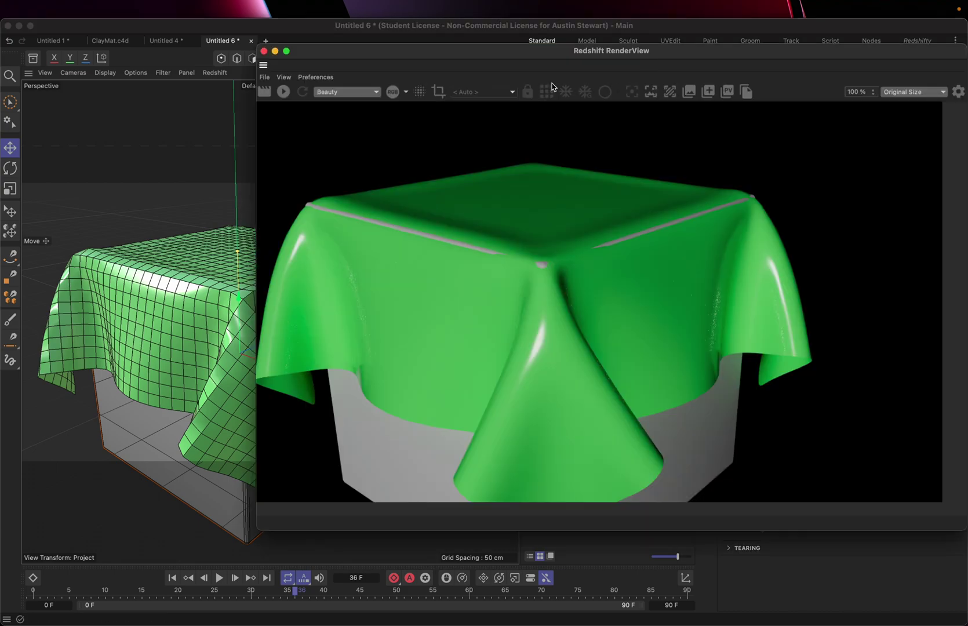
left_click(282, 93)
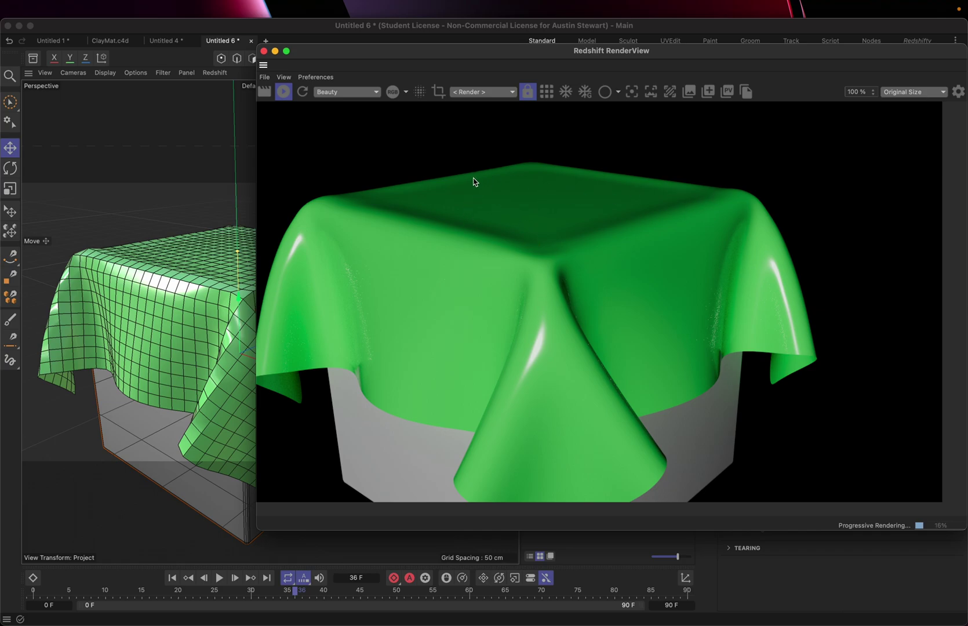
left_click(283, 91)
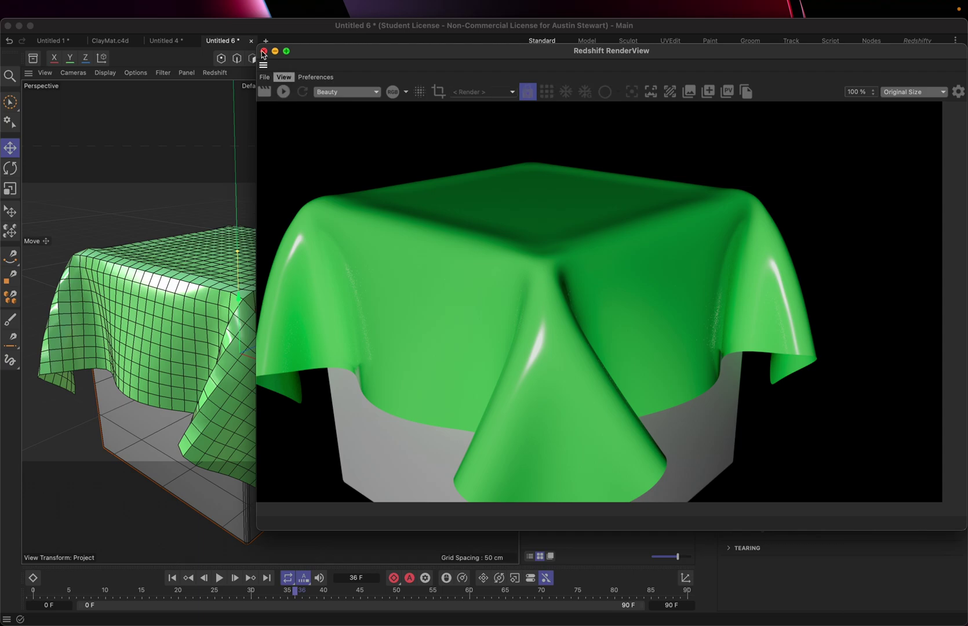
left_click(264, 52)
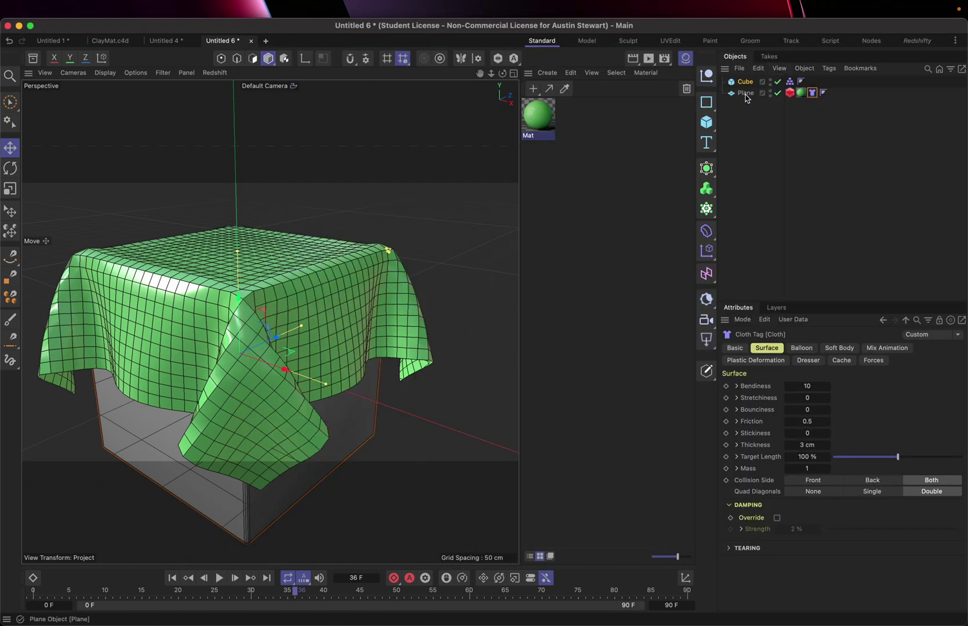
Review the Cube's Collider tag properties, including the Exclude Polys options
left_click(790, 81)
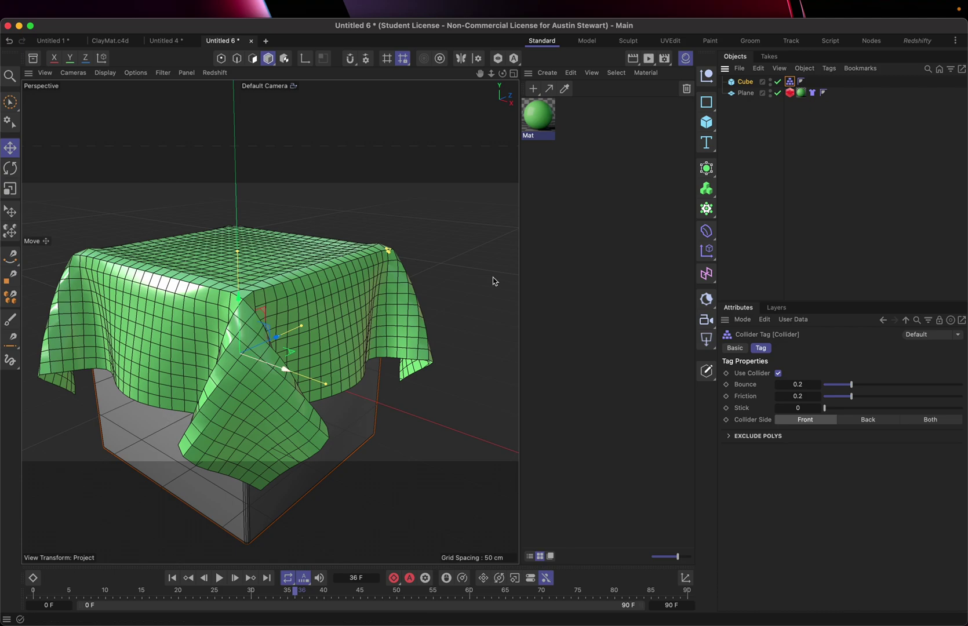
left_click(729, 437)
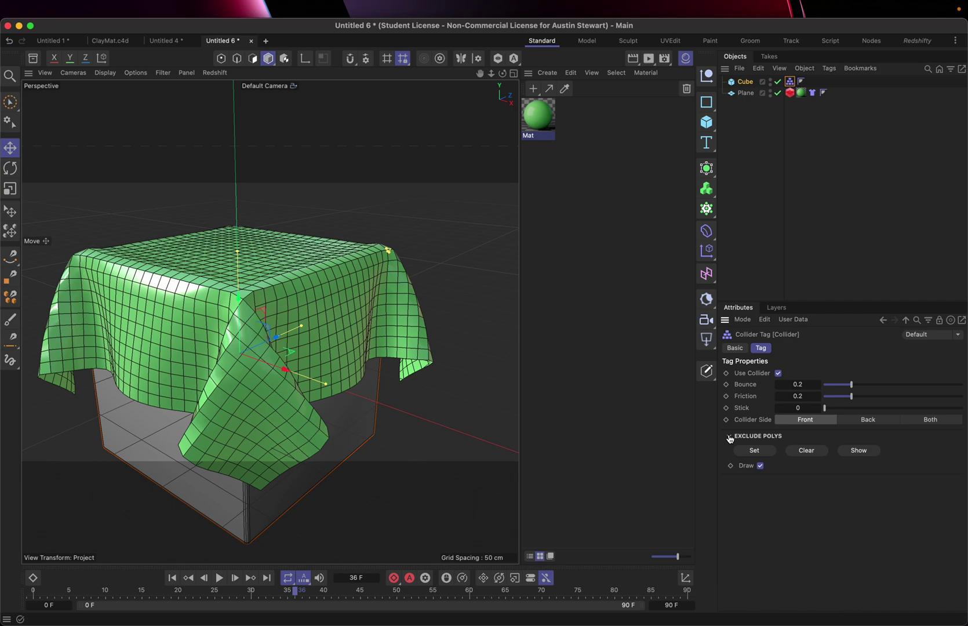
left_click(729, 436)
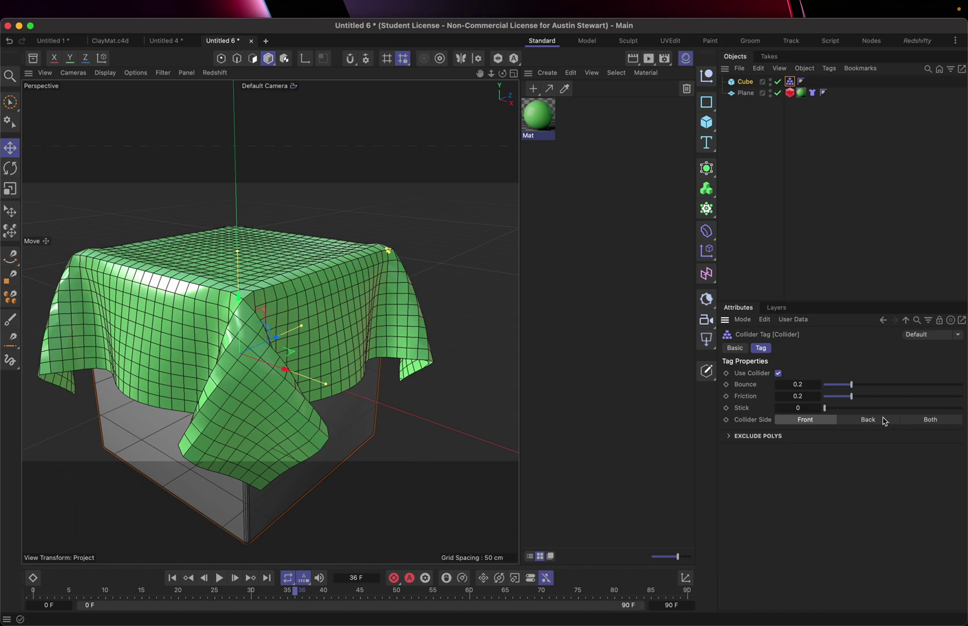
left_click(729, 436)
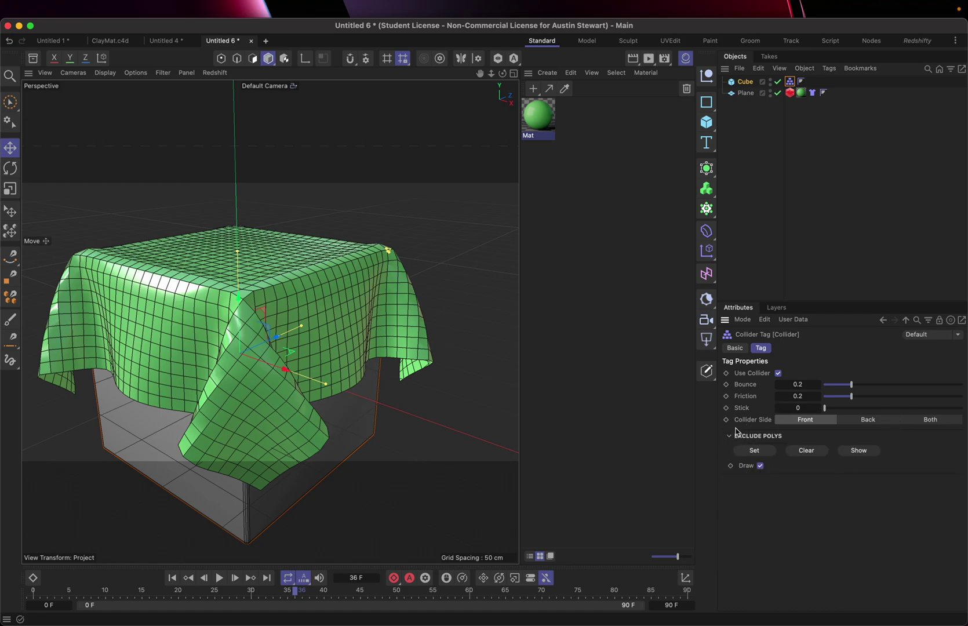
left_click(729, 437)
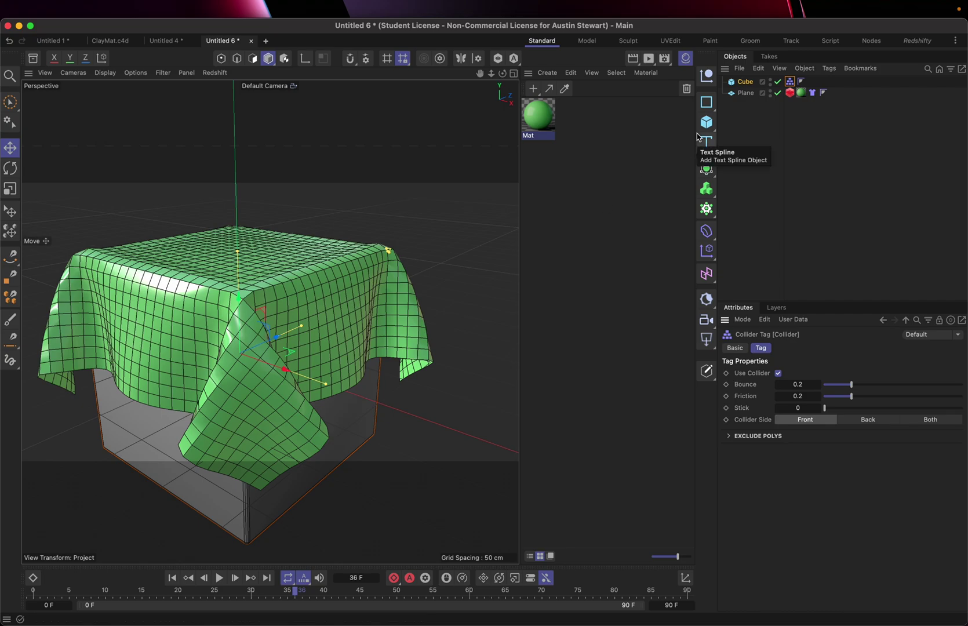
Hide the Plane in the viewport and render, and add a Sphere primitive
left_click(747, 94)
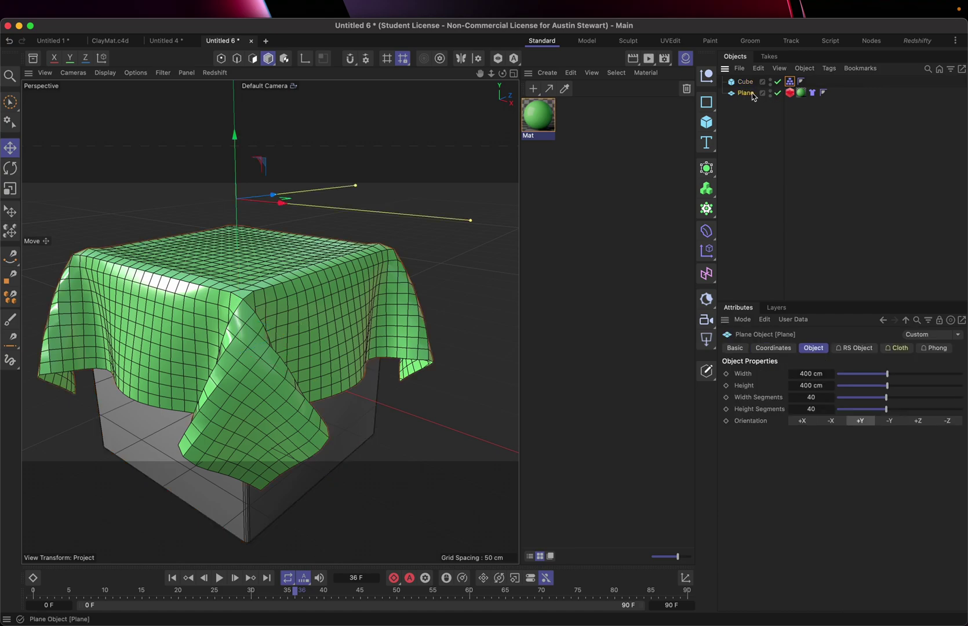
left_click(770, 91)
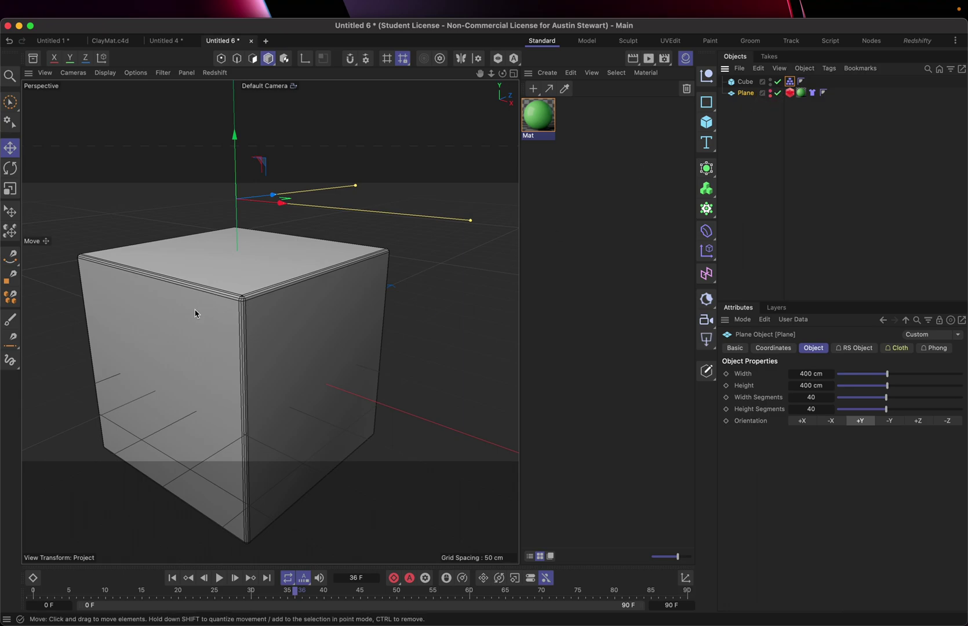
left_click(706, 122)
left_click(810, 181)
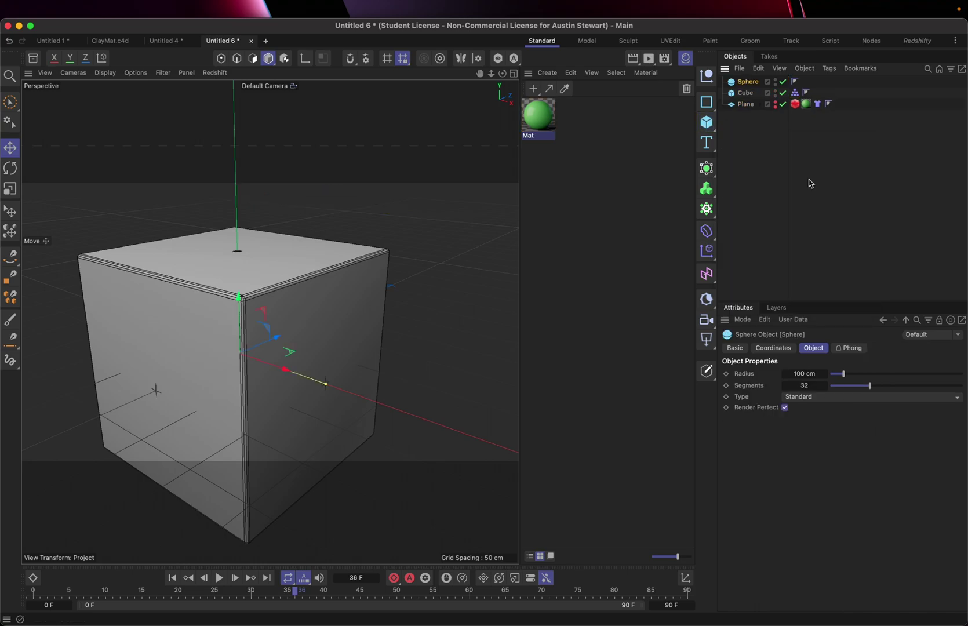
Raise the sphere along the Y axis until it floats well above the cube
left_click_drag(238, 292, 238, 93)
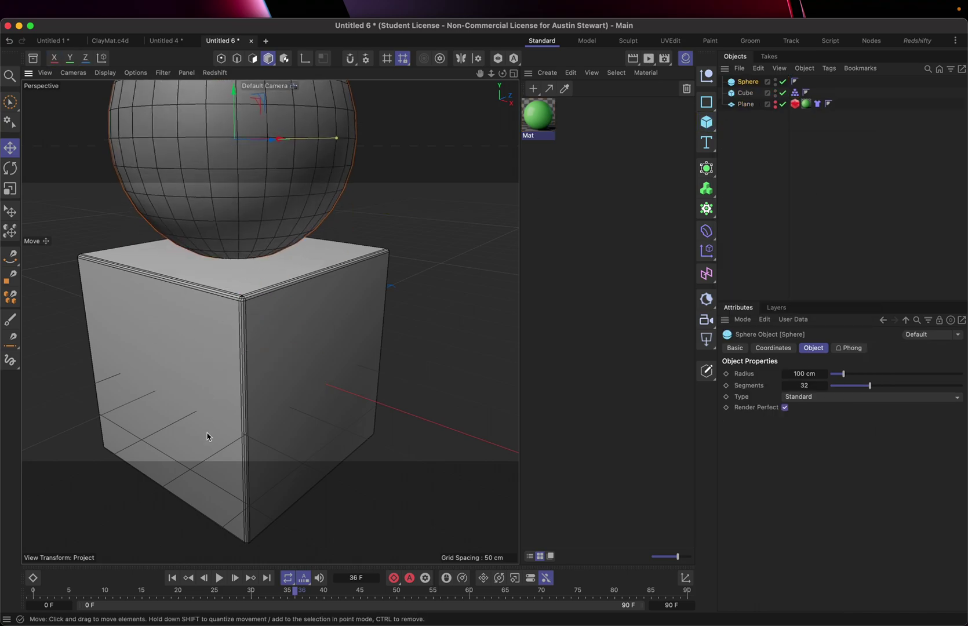
scroll(207, 435, "down", 5)
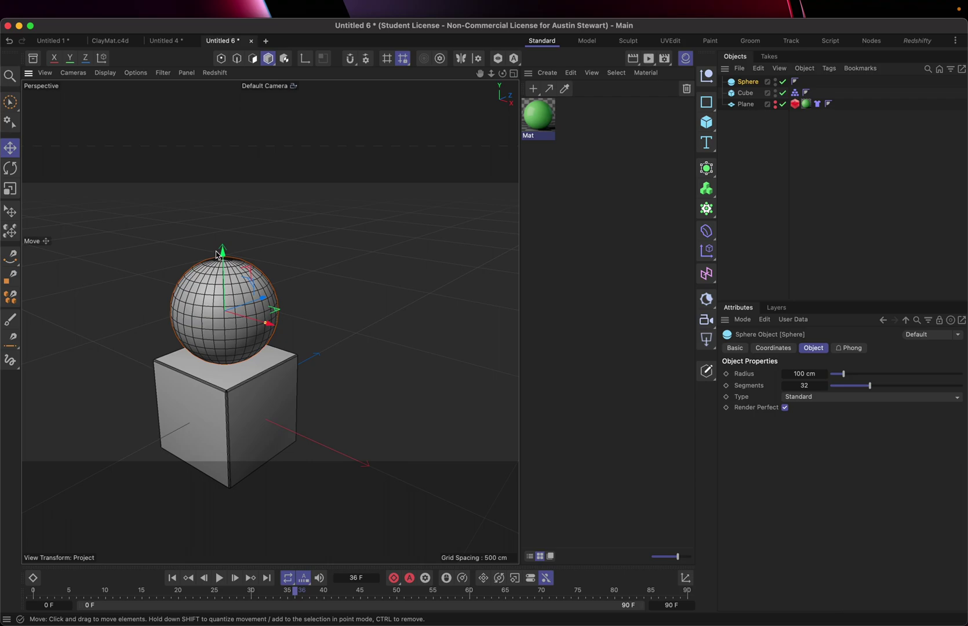
left_click_drag(218, 255, 230, 123)
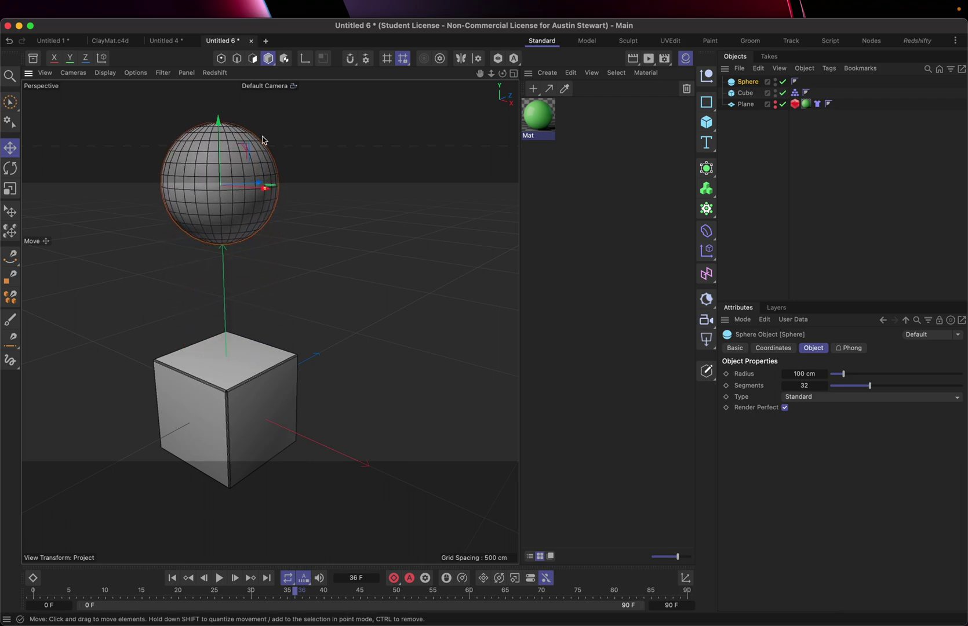
Add a Rigid Body simulation tag to the Sphere
right_click(750, 84)
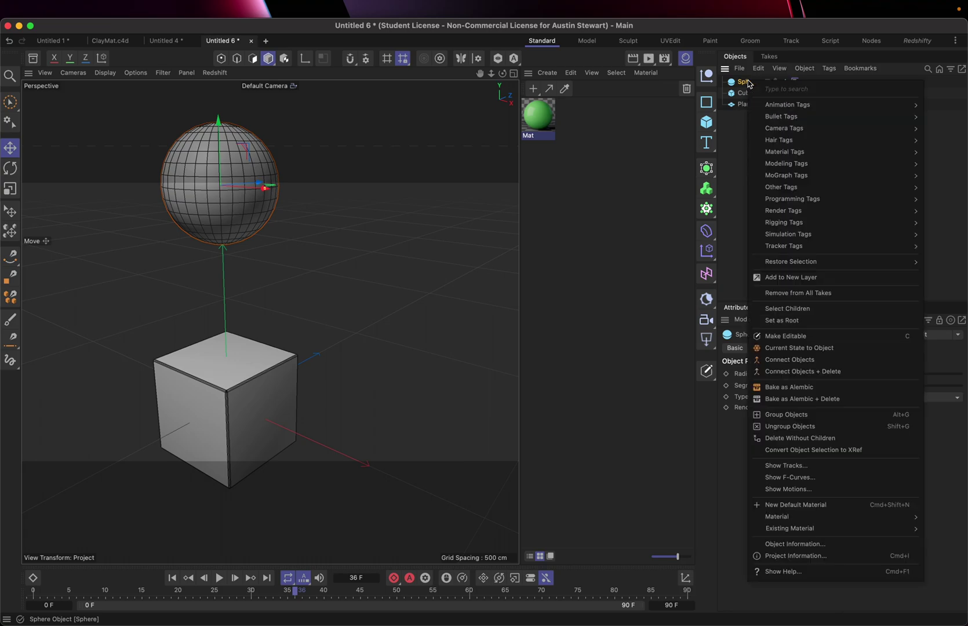
mouse_move(788, 239)
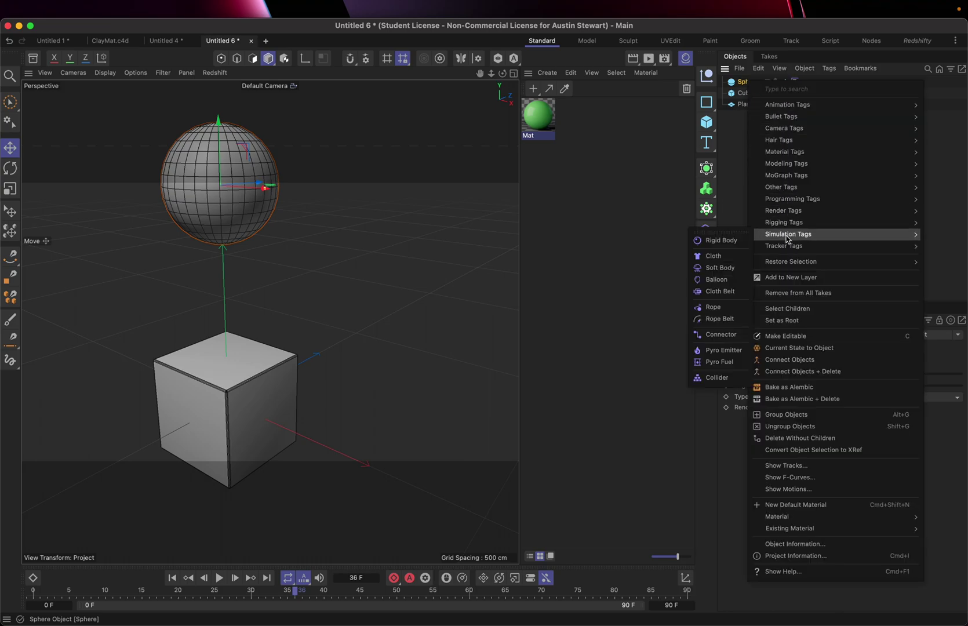
left_click(720, 241)
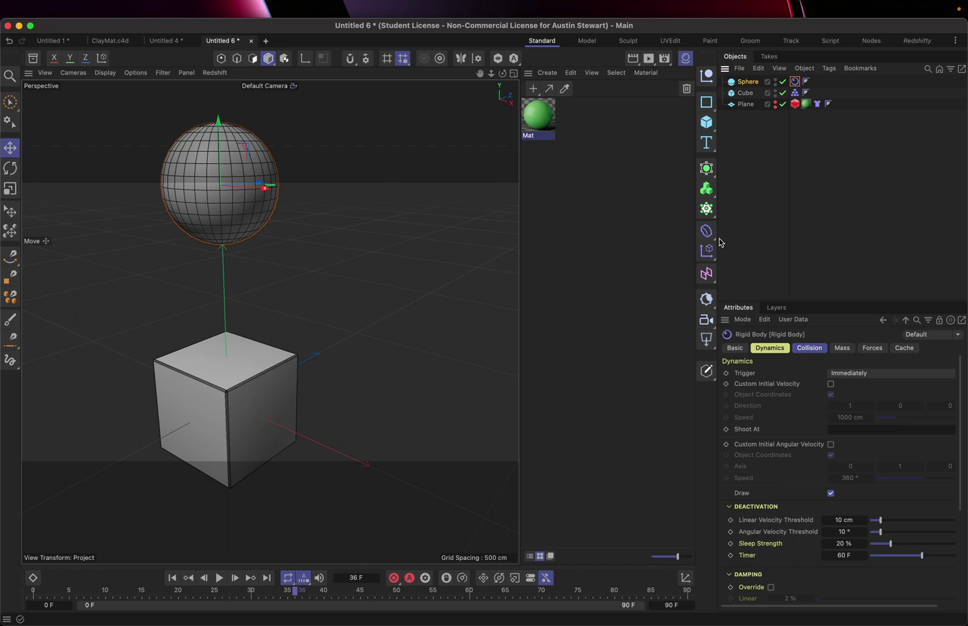
Test the sphere's fall onto the cube, disable the Plane object, and replay the fall from the first frame to frame 38
left_click(219, 580)
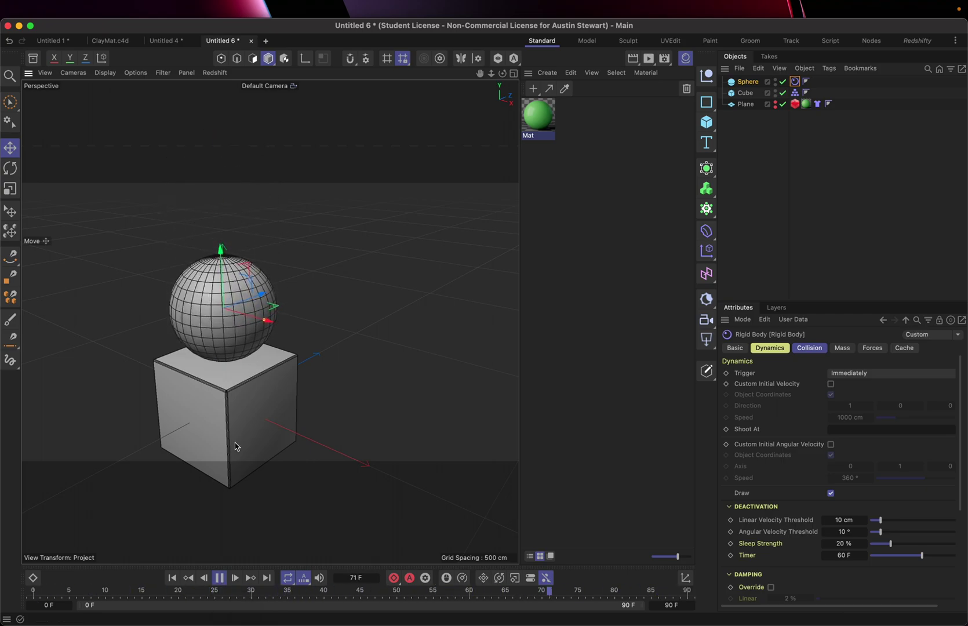
left_click(220, 578)
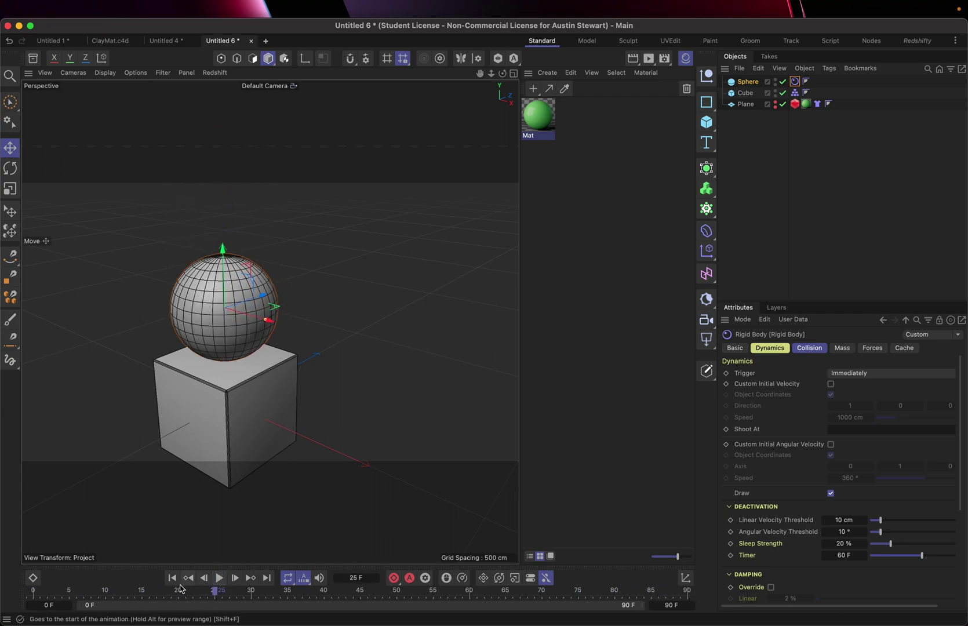
left_click(171, 577)
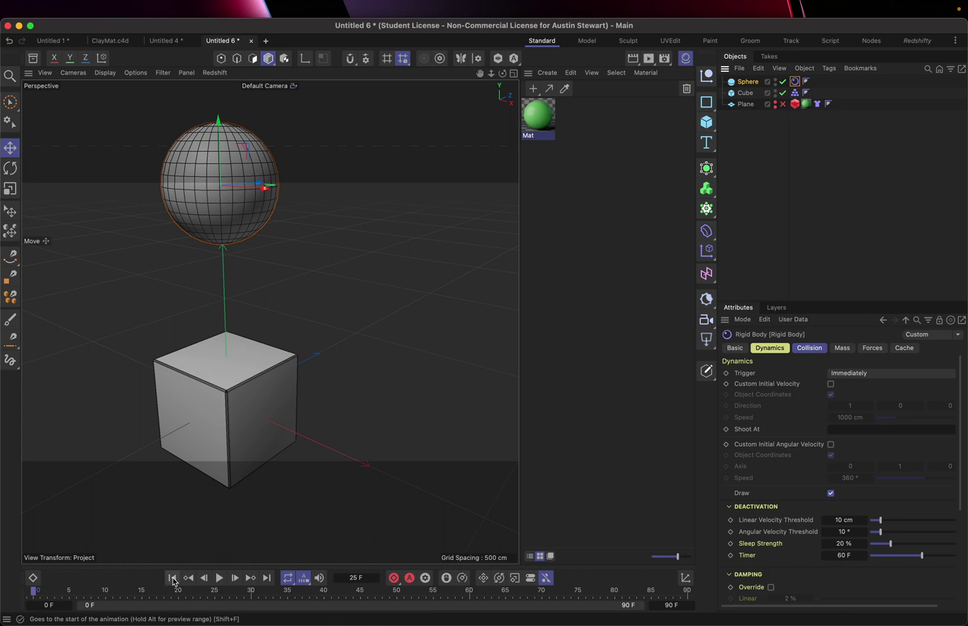
left_click(218, 578)
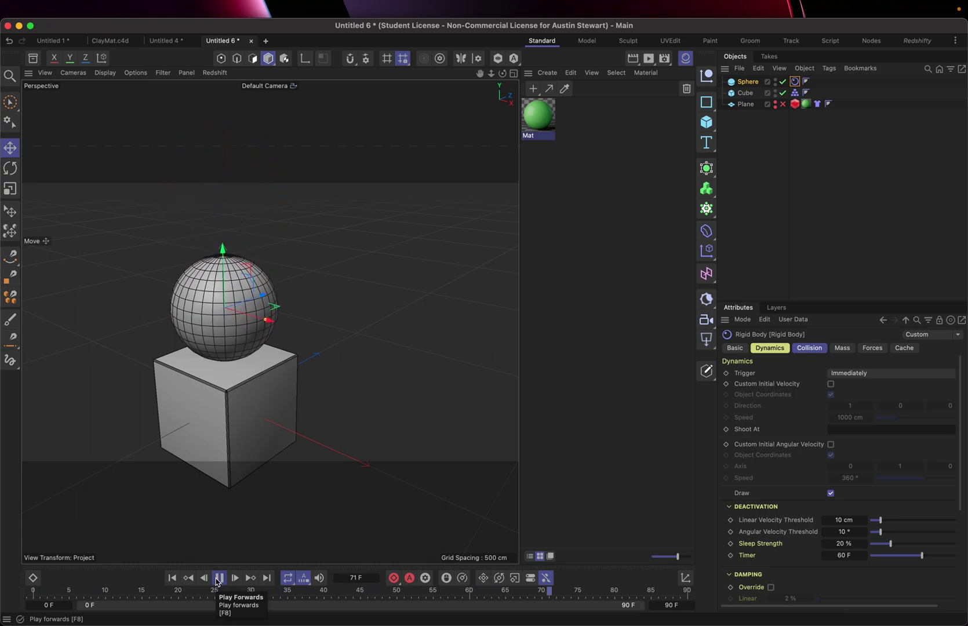
left_click(218, 578)
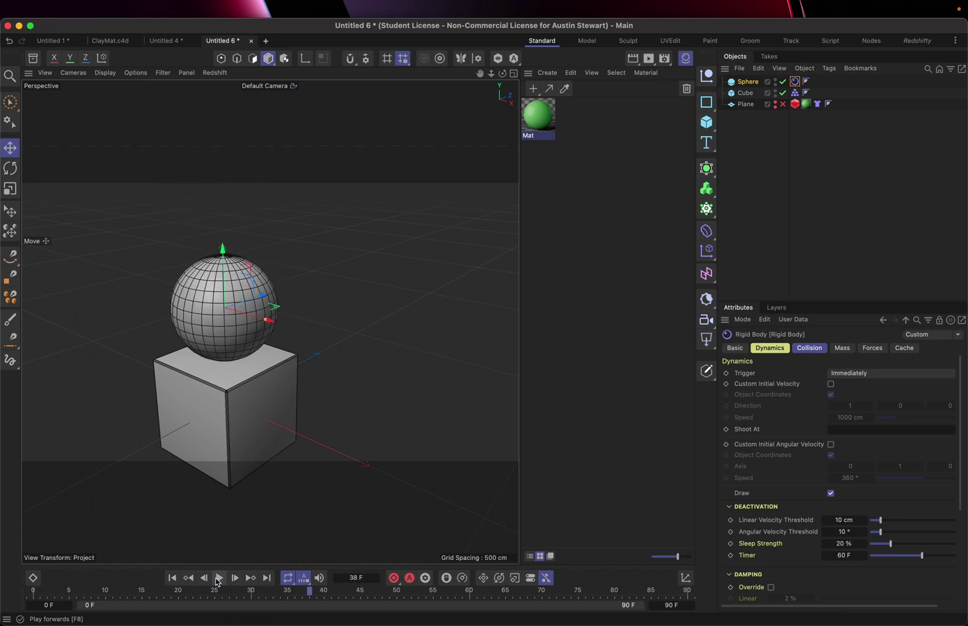
Return to the first frame and set the sphere's Rigid Body collision bounciness to 100
left_click(172, 578)
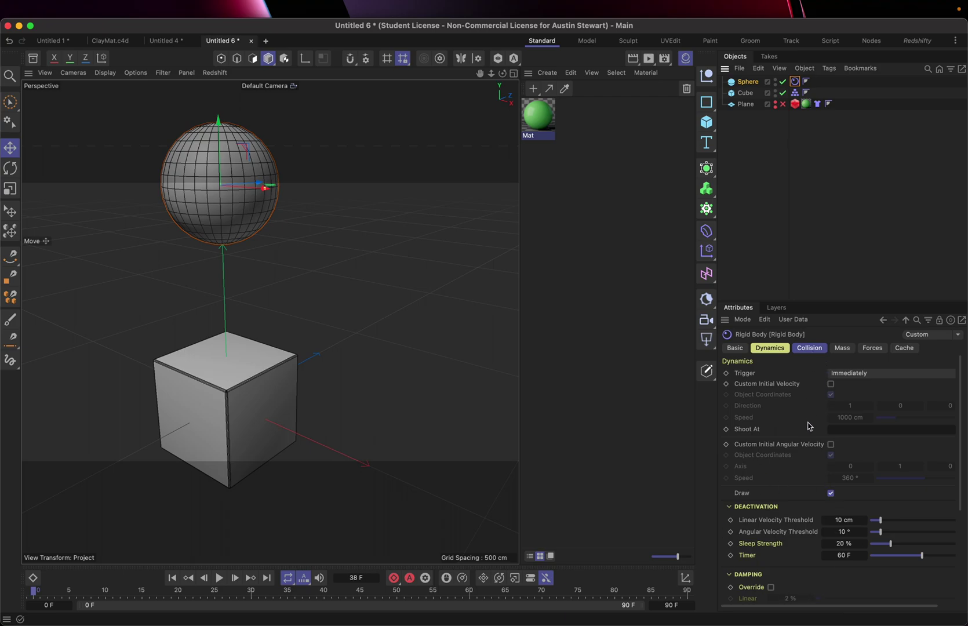
scroll(805, 443, "down", 5)
scroll(805, 443, "down", 2)
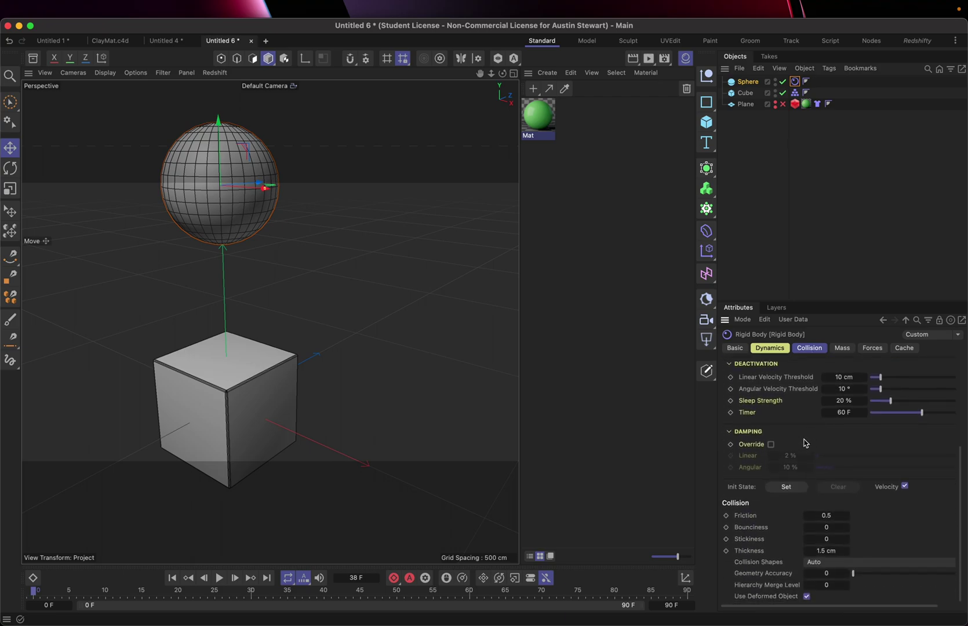
left_click(812, 350)
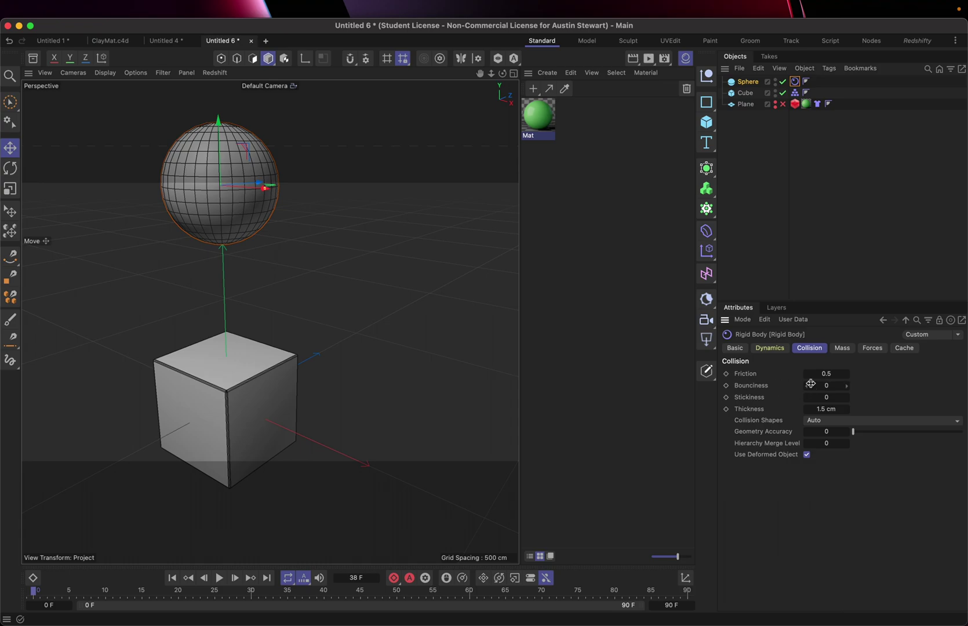
left_click(829, 386)
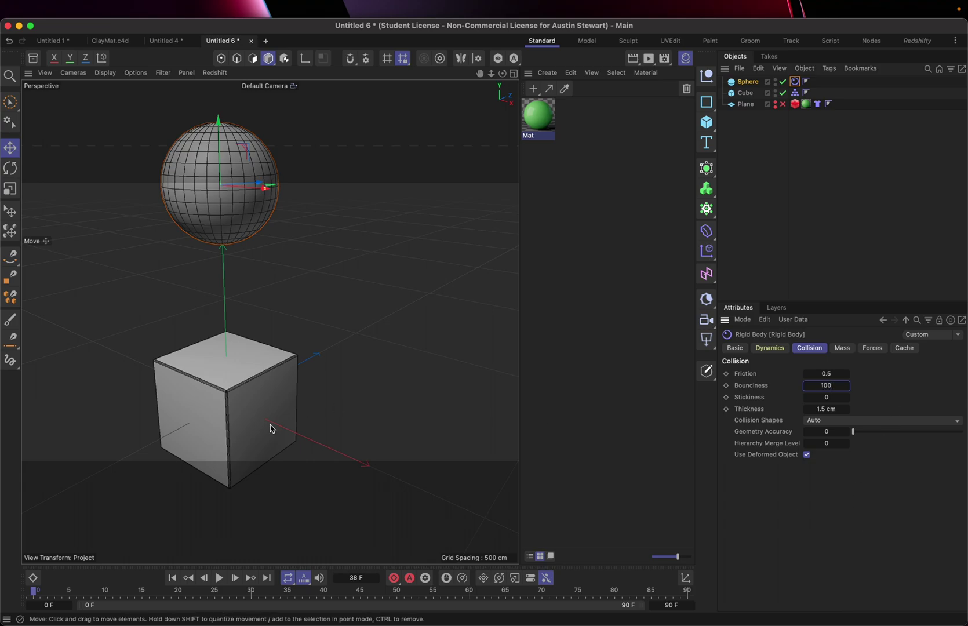
Play the sphere's fall from the first frame to frame 47 to check the bounce, and rewind
left_click(172, 578)
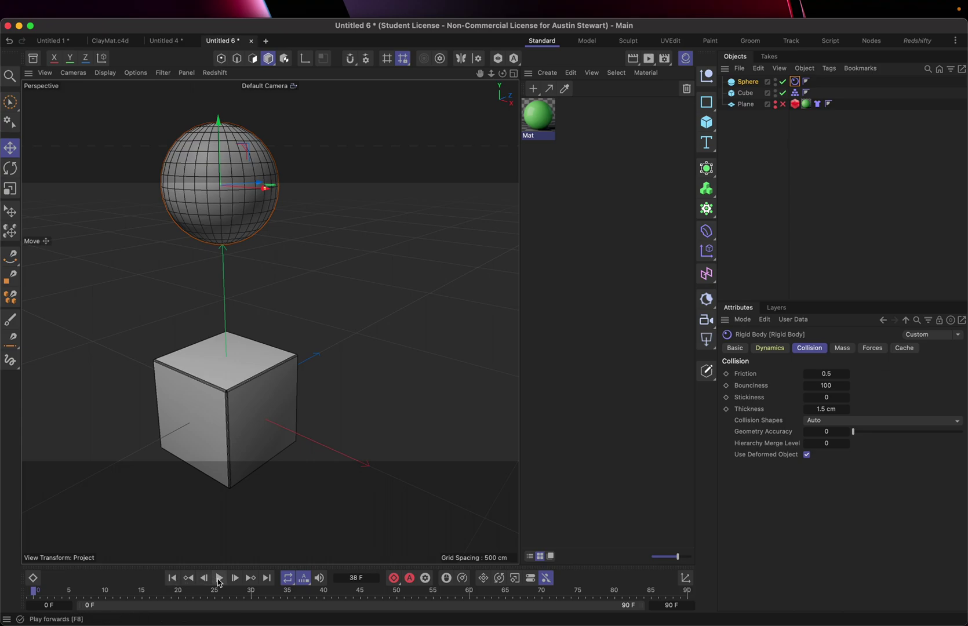
left_click(219, 578)
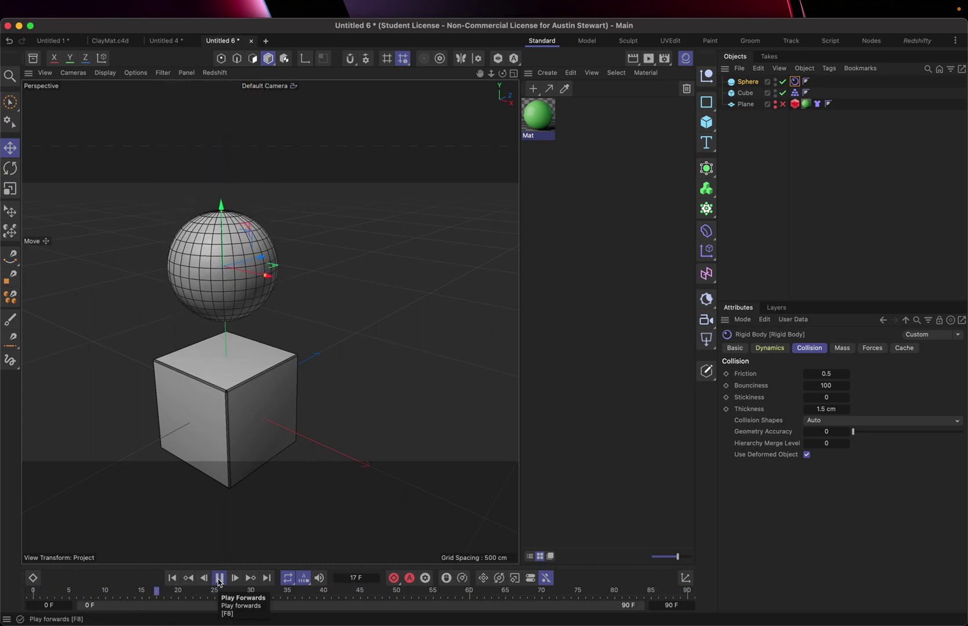
left_click(219, 582)
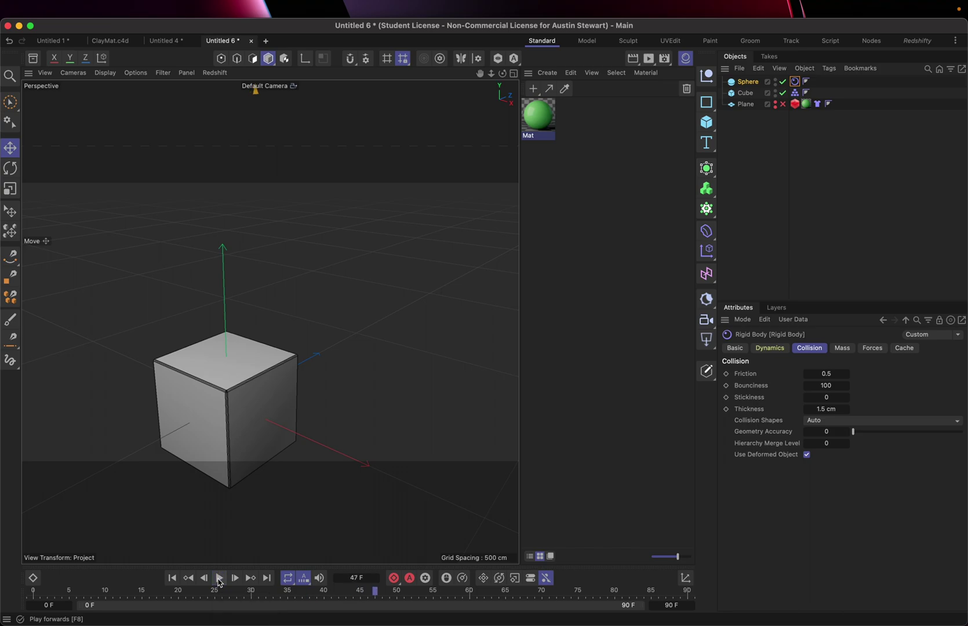
left_click(172, 578)
Set the sphere's bounciness to 25 and replay the fall from the first frame to frame 86
left_click(824, 384)
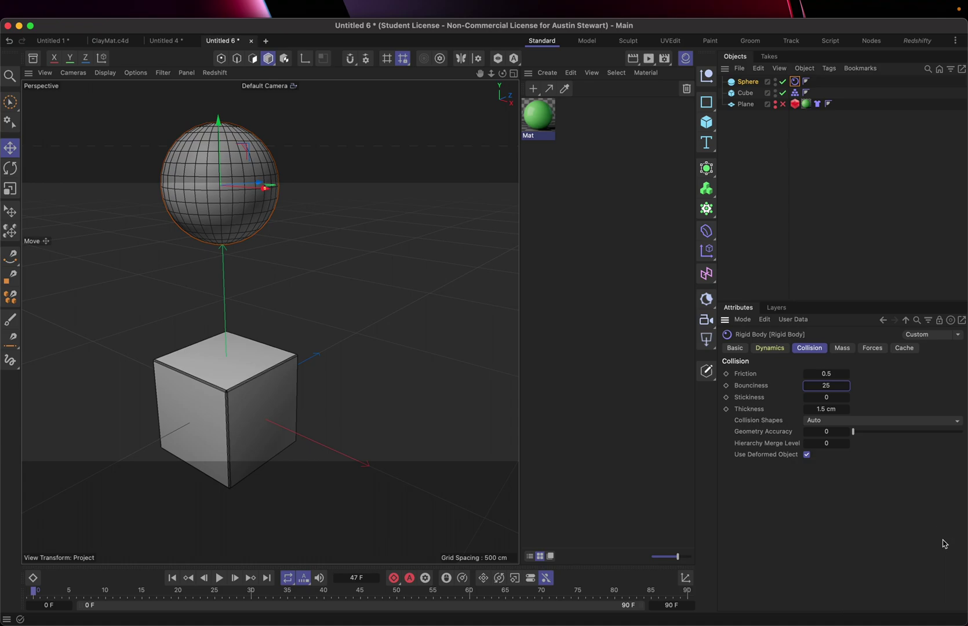
left_click(174, 579)
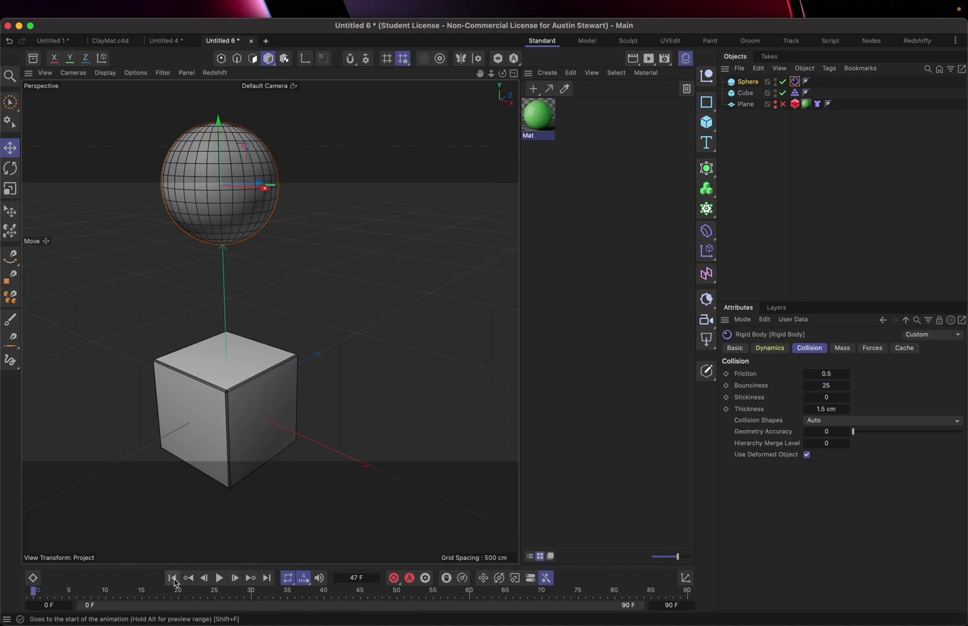
left_click(220, 579)
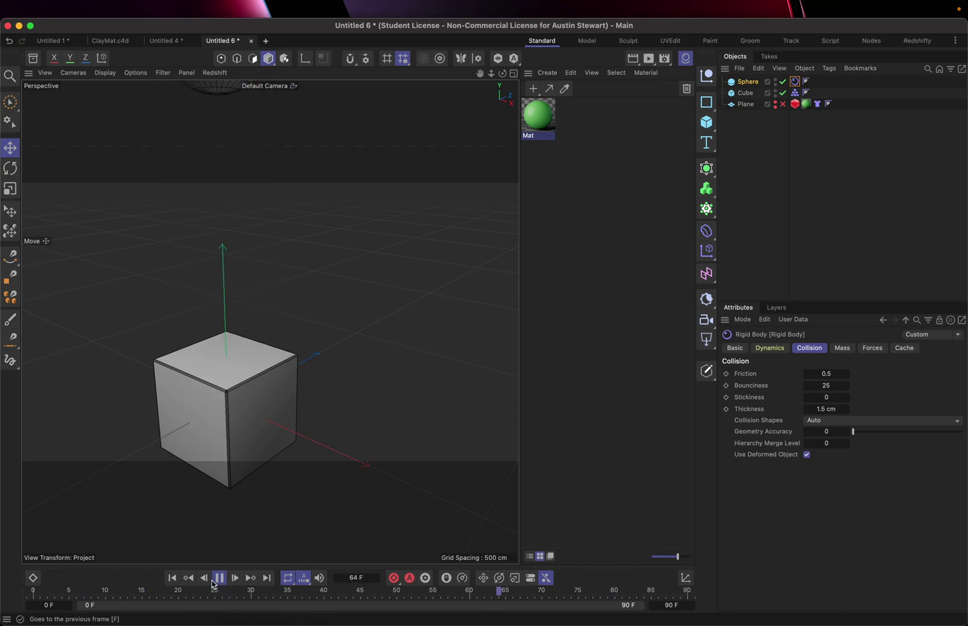
left_click(218, 579)
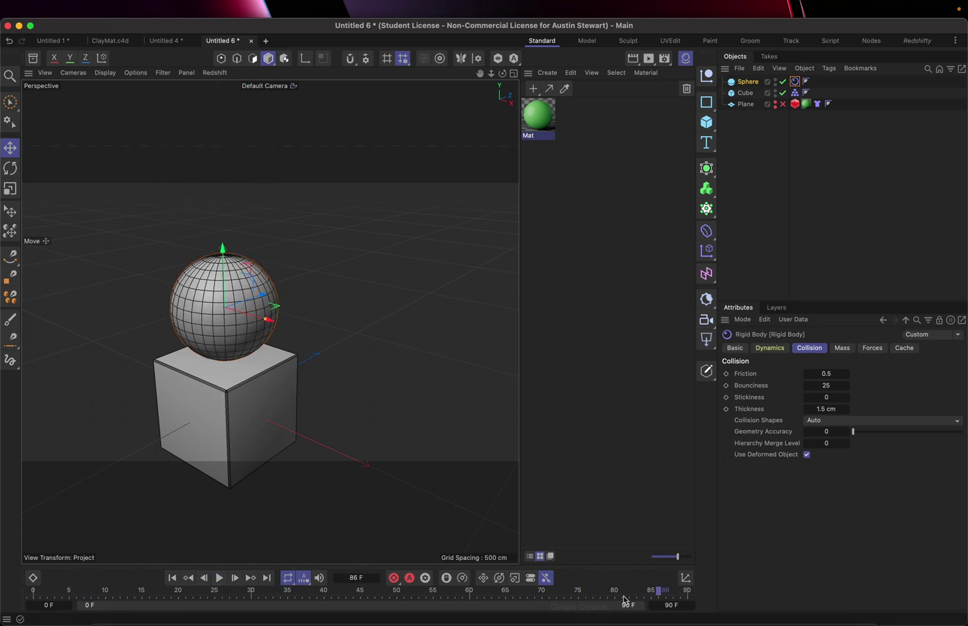
Extend the project length to 300 frames and play the simulation from the start
left_click(677, 607)
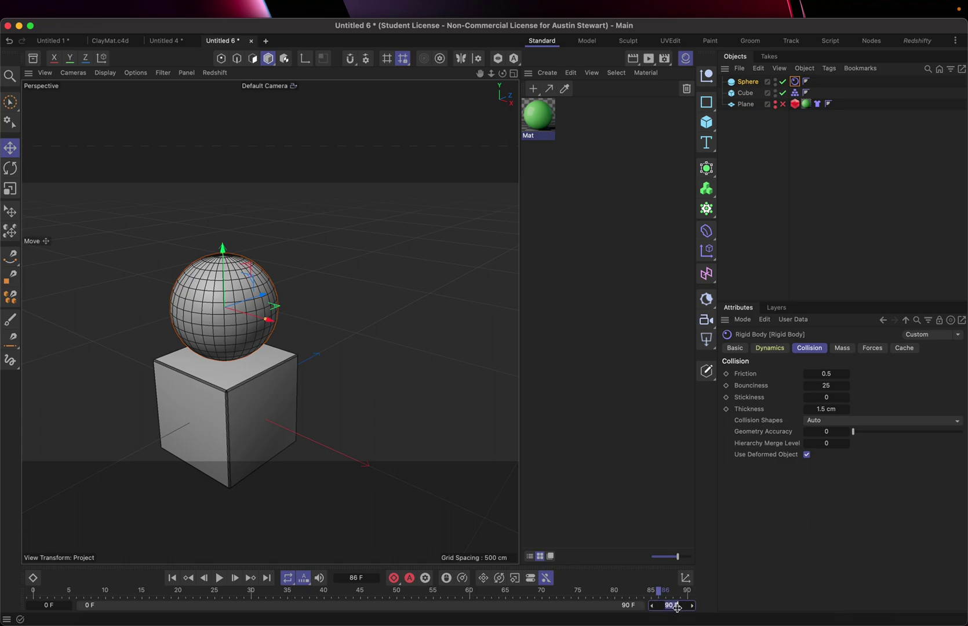
type("300")
key("Return")
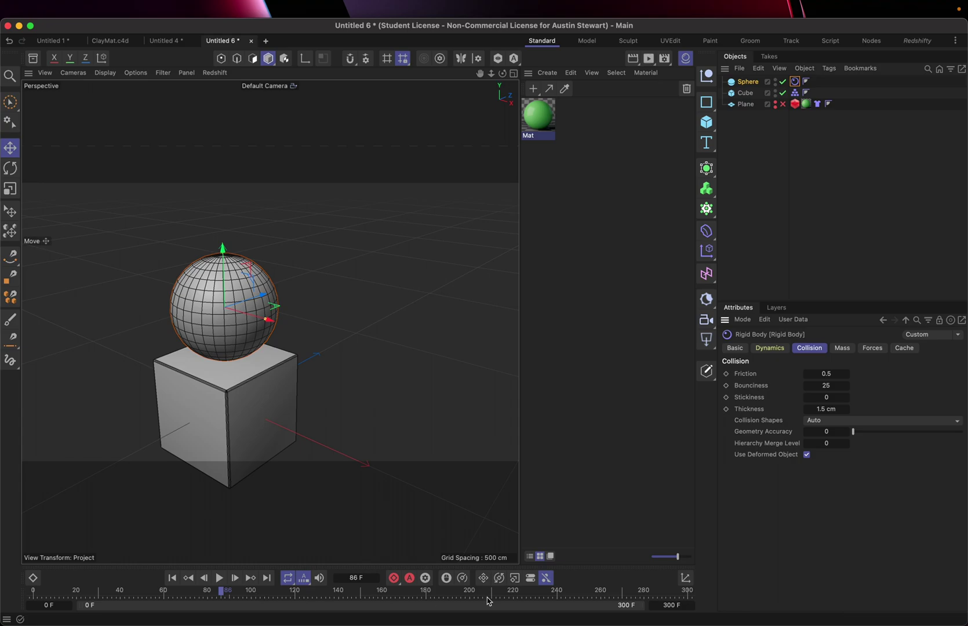
left_click(172, 578)
left_click(219, 580)
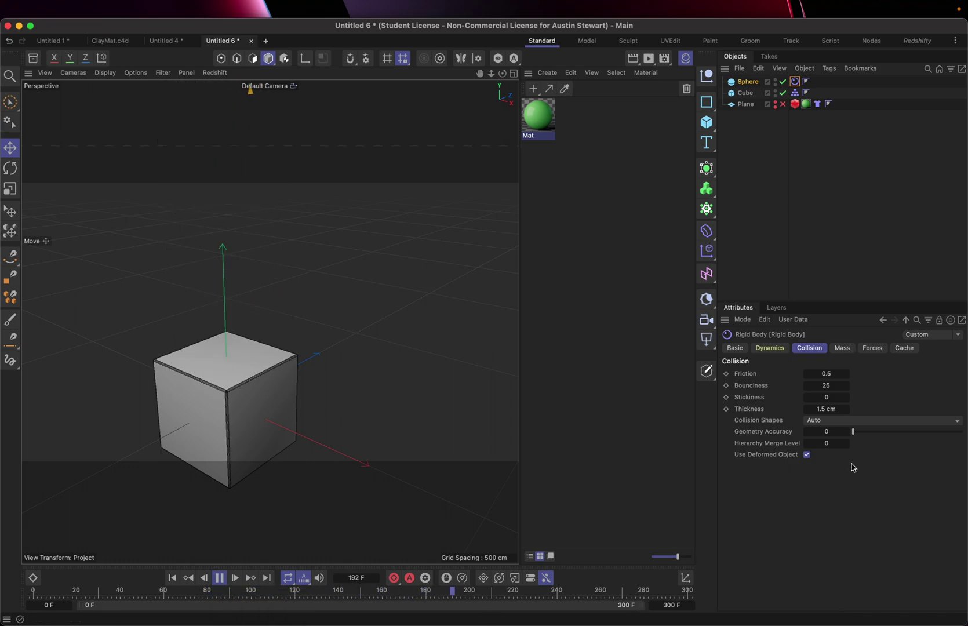
Set the sphere's bounciness to 10 and replay the fall from the start
left_click(831, 385)
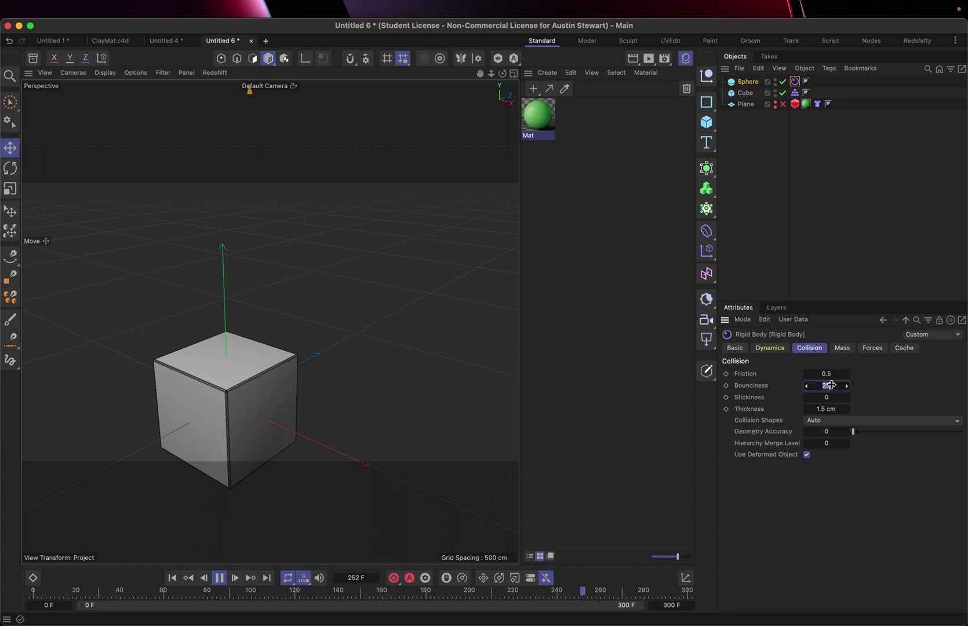
type("1")
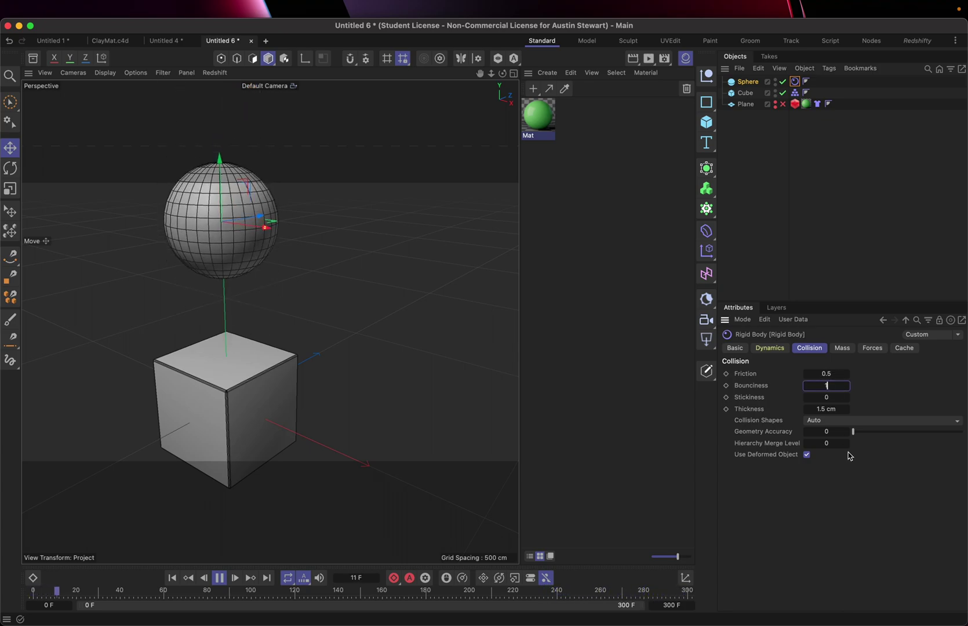
type("0")
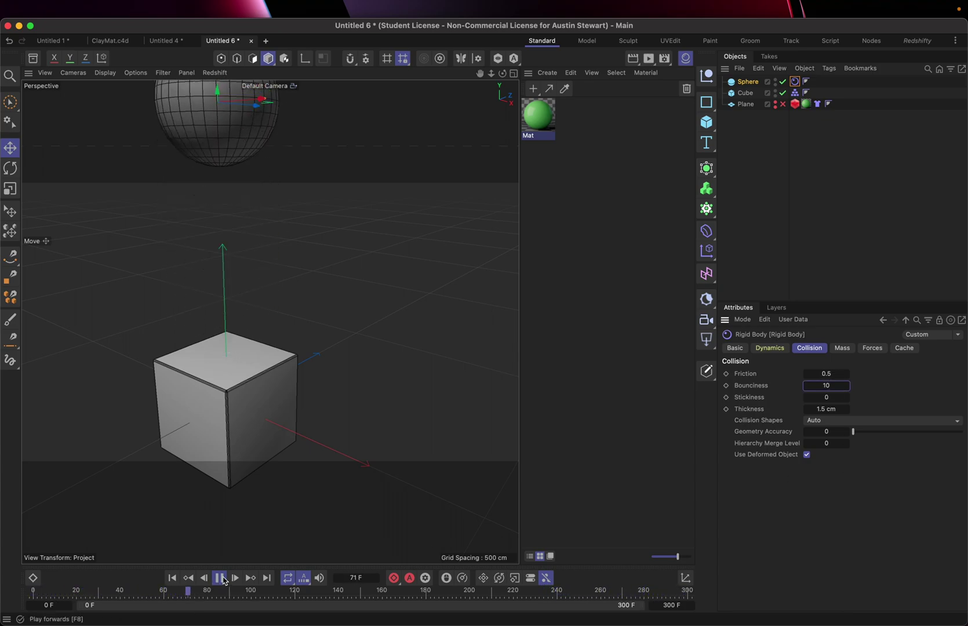
left_click(223, 579)
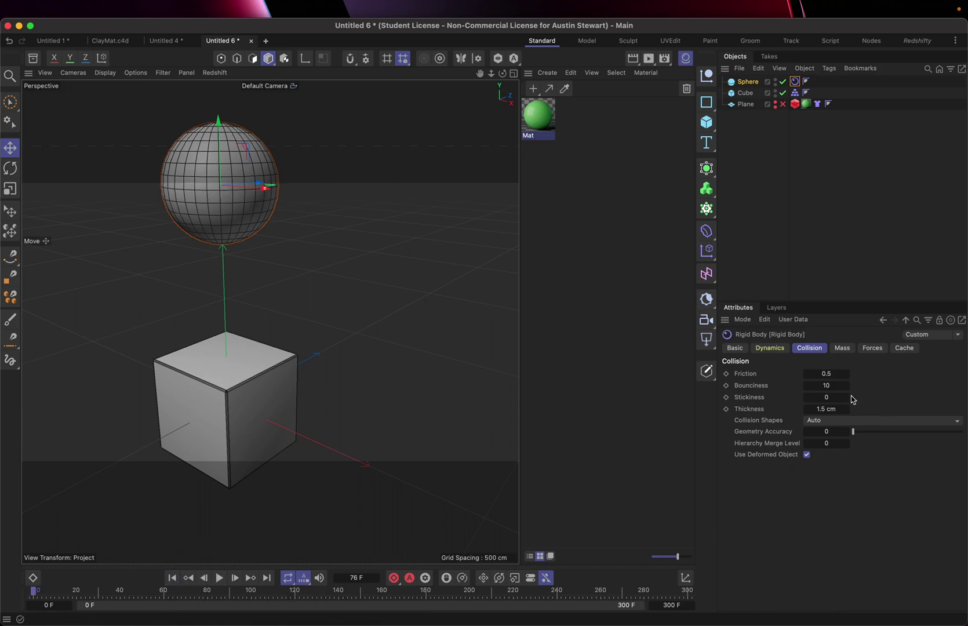
left_click(188, 578)
left_click(220, 578)
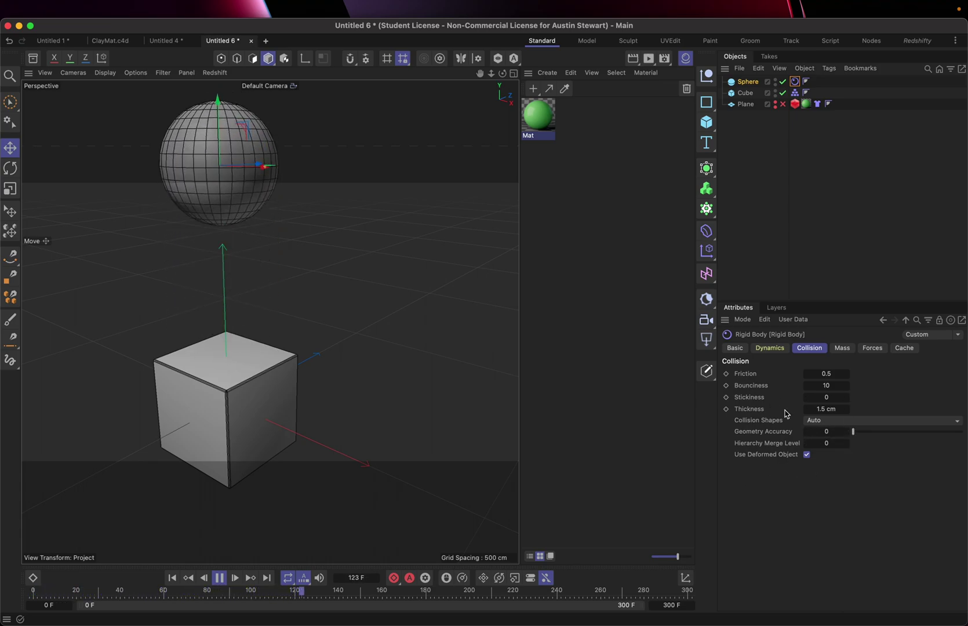
Try the Is Hollow option in the Rigid Body mass settings, switch it off again and stop playback
left_click(842, 348)
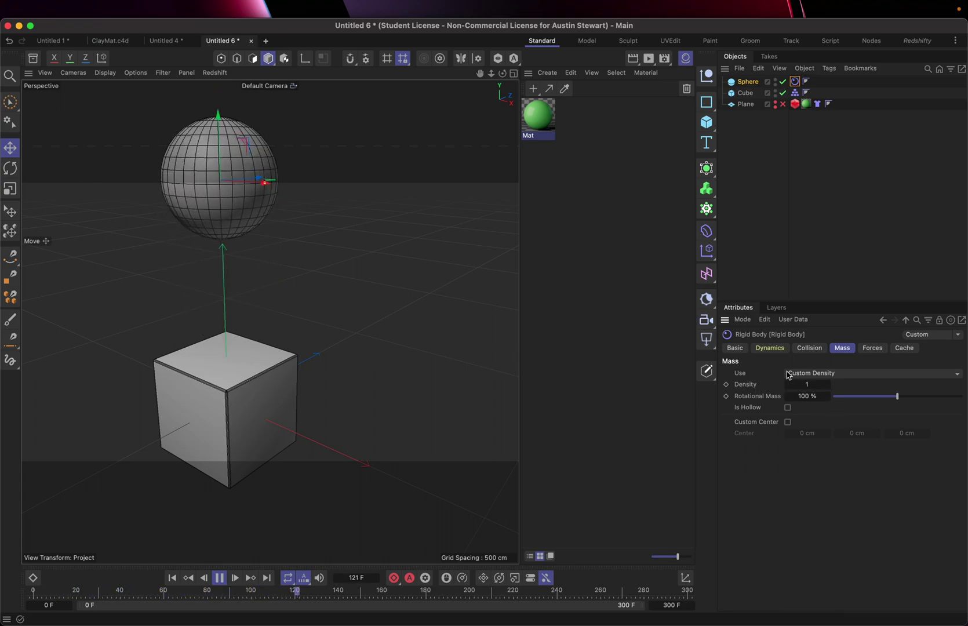
left_click(788, 409)
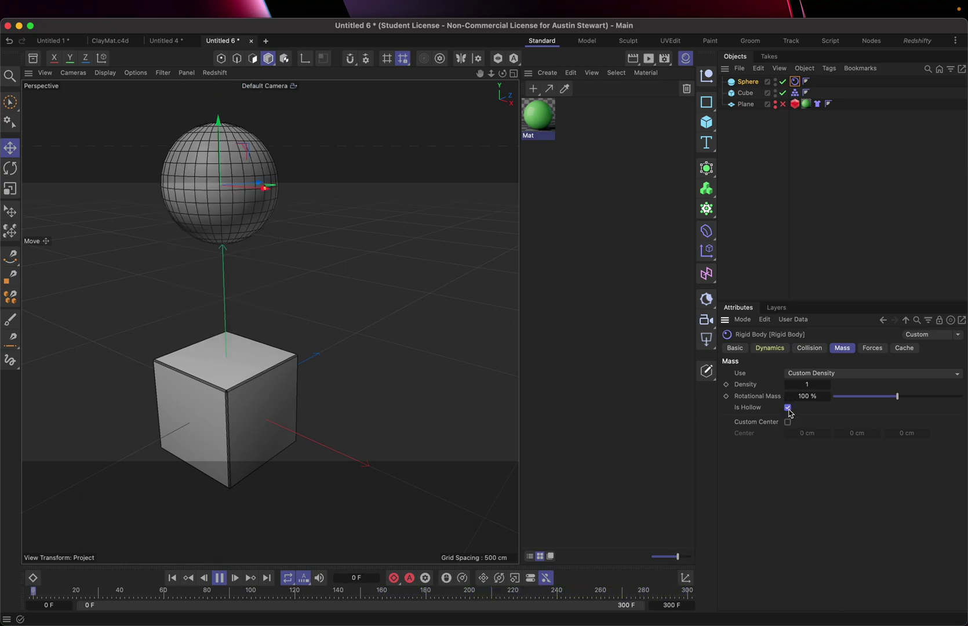
left_click(788, 408)
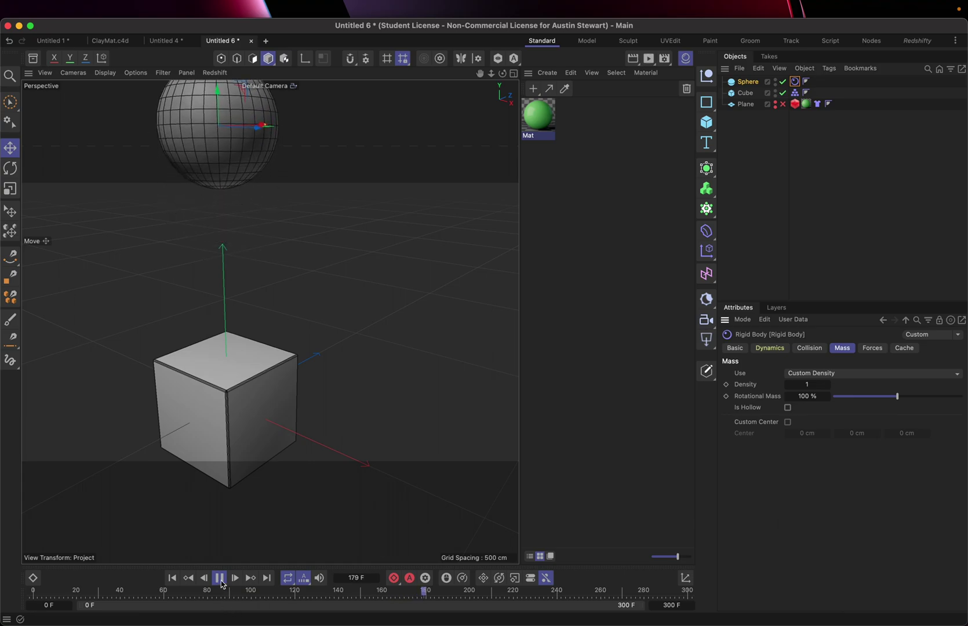
key("space")
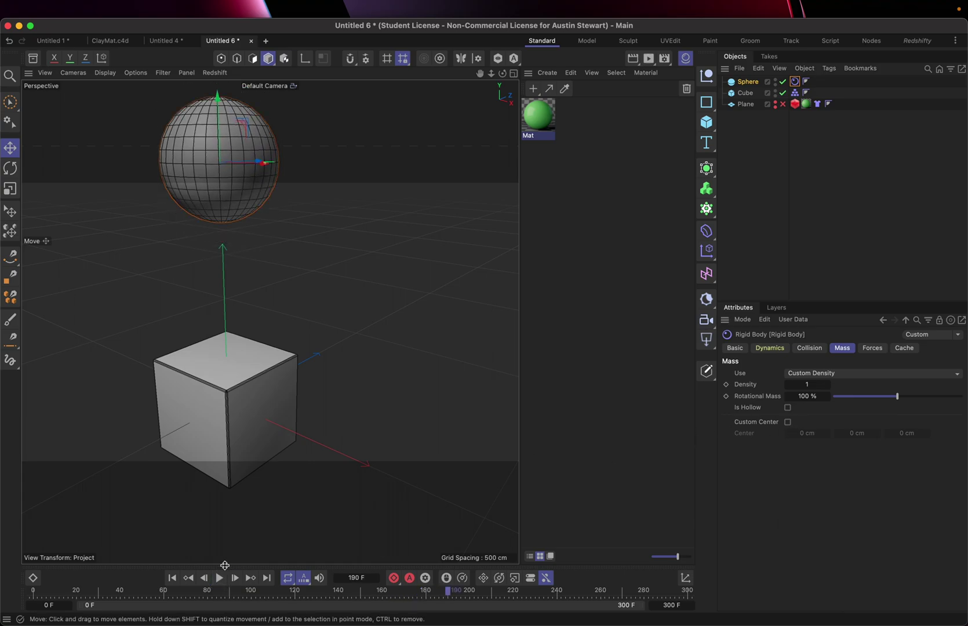
Enable a custom center of mass with X at 1 cm and play the simulation from the first frame to frame 288
left_click(173, 577)
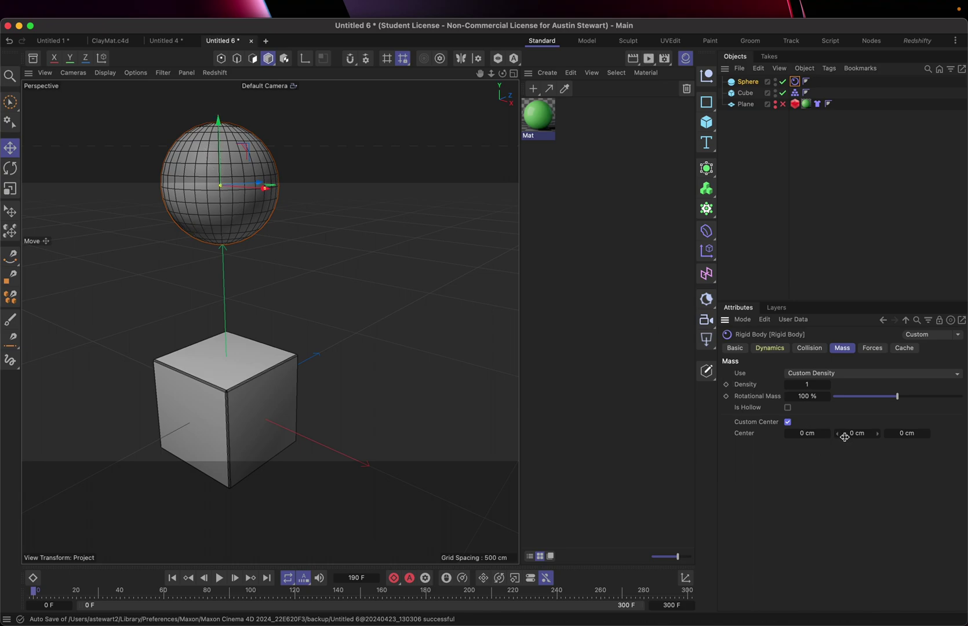
left_click(803, 434)
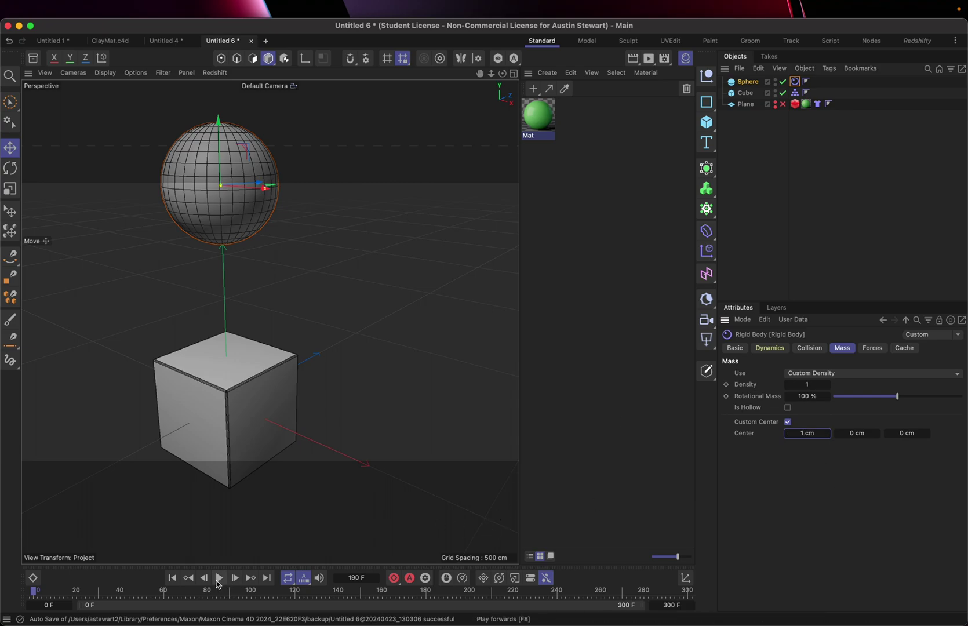
left_click(217, 580)
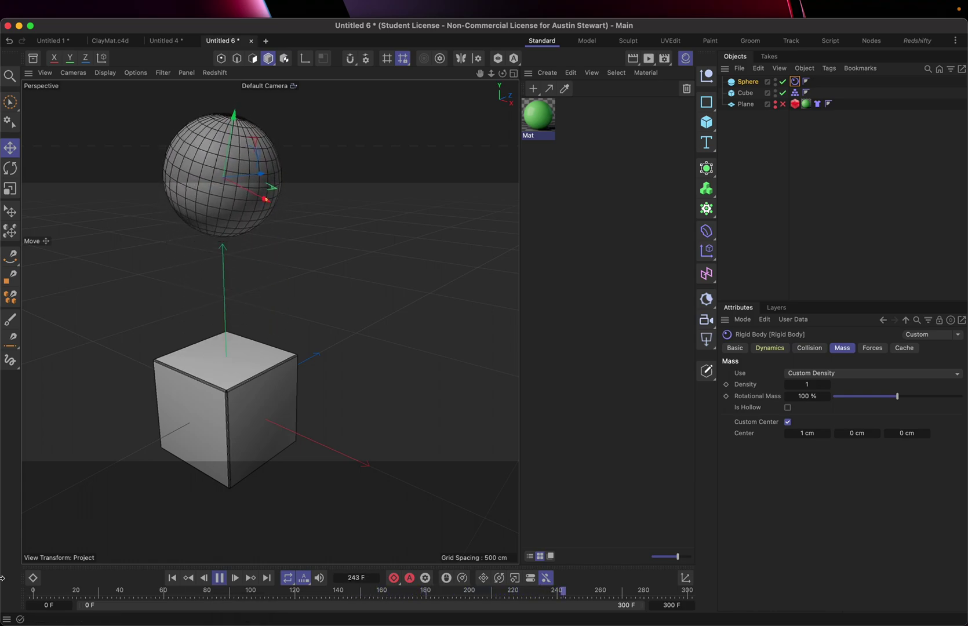
left_click(219, 578)
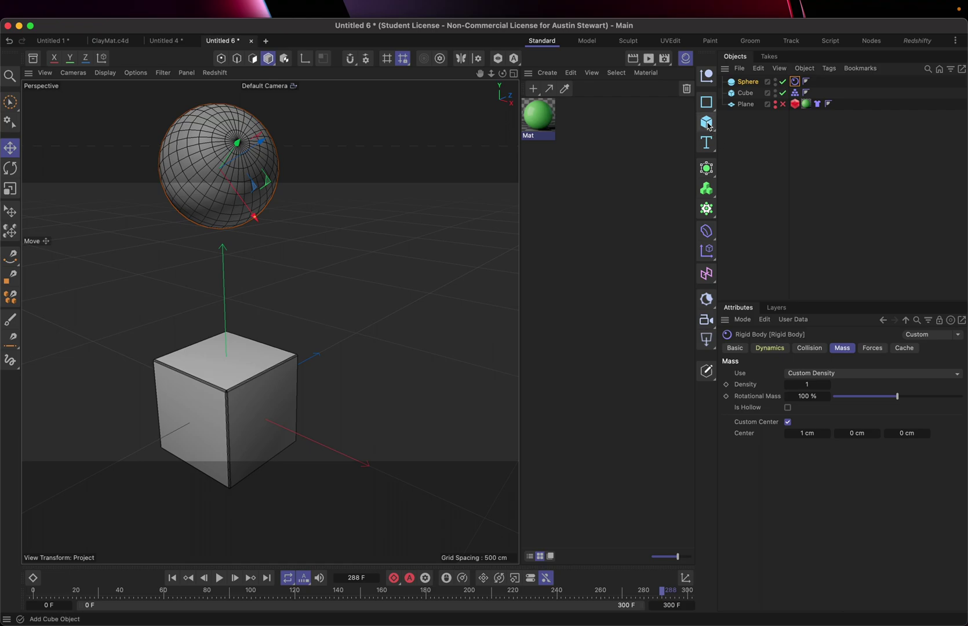
Disable the Sphere and add a second cube, raised along the Y axis above the collider cube
left_click(782, 82)
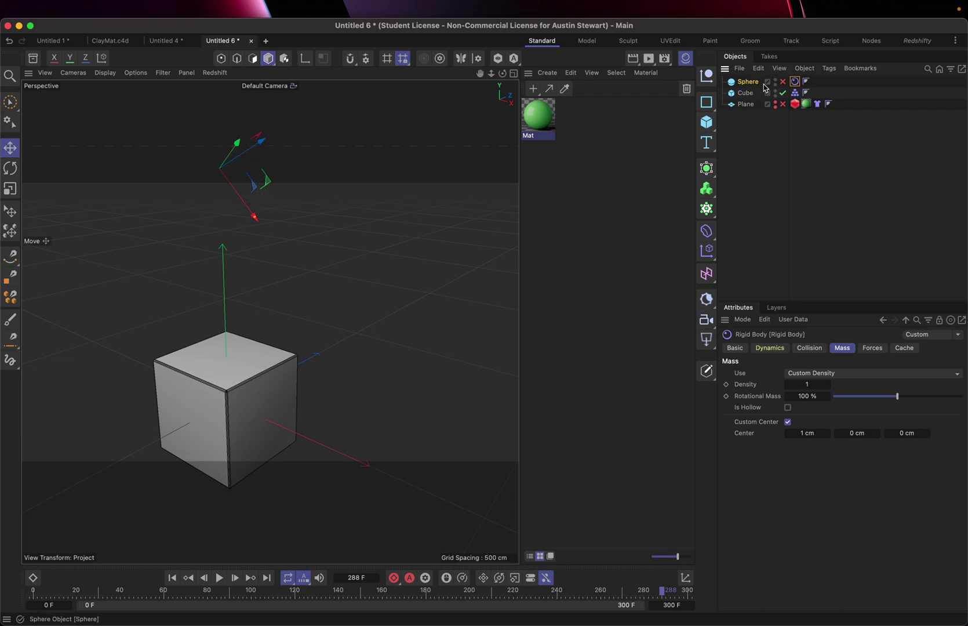
left_click(706, 122)
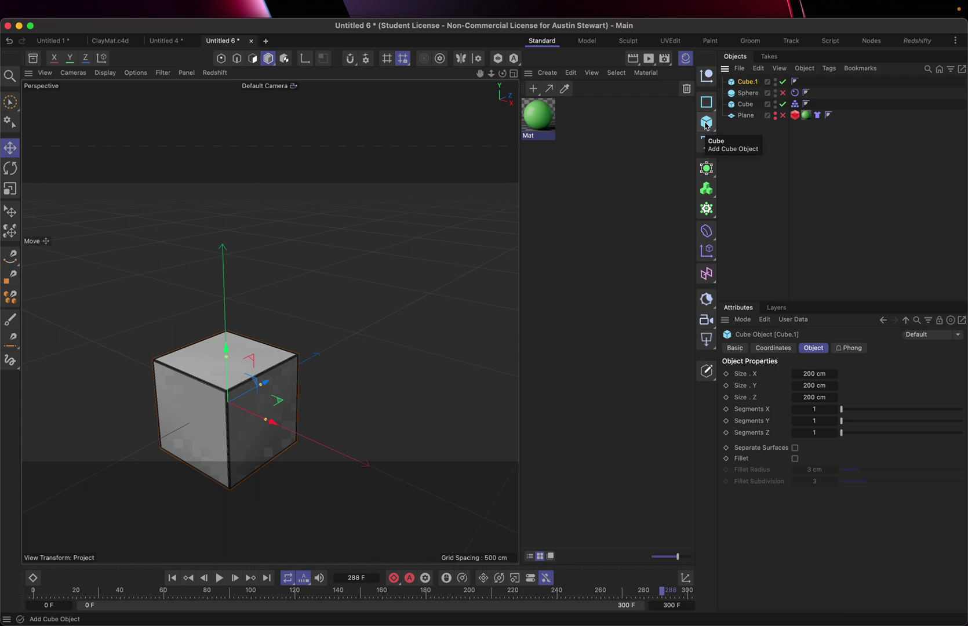
left_click_drag(226, 348, 272, 164)
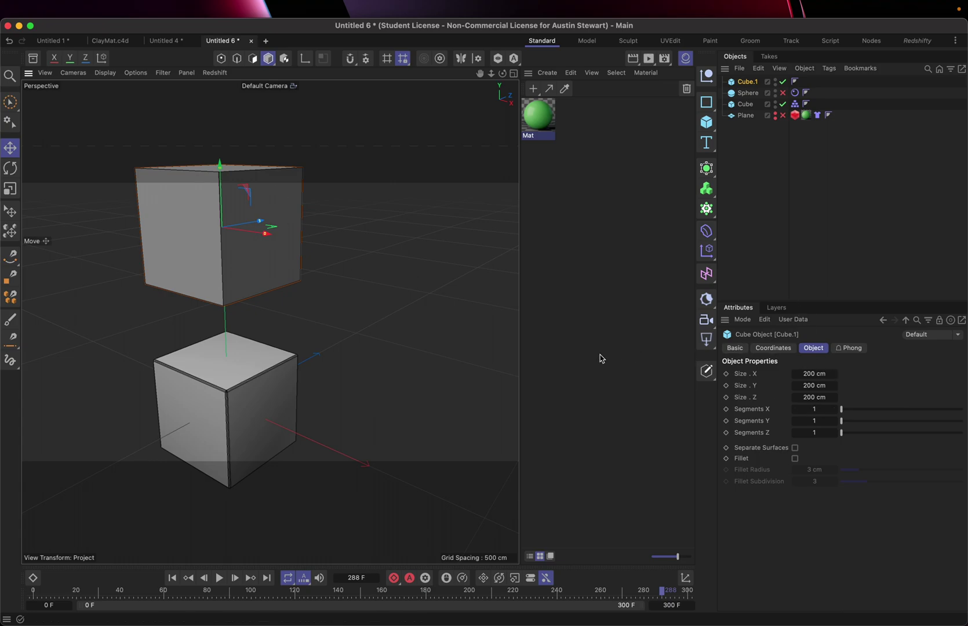
Scale the upper cube down uniformly to about half its size and add a Soft Body simulation tag to it
key("t")
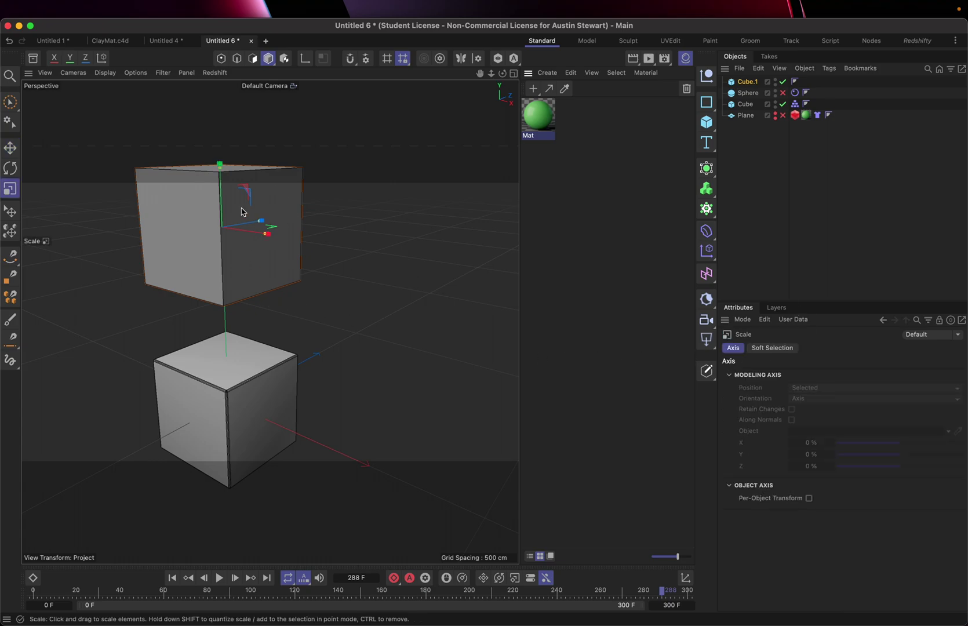
left_click_drag(219, 163, 244, 231)
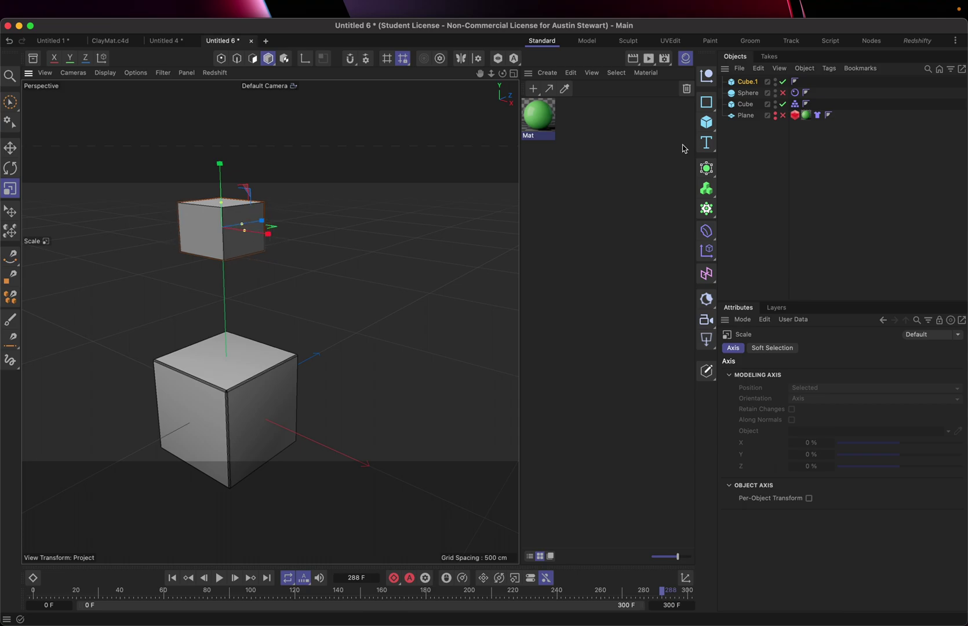
right_click(748, 81)
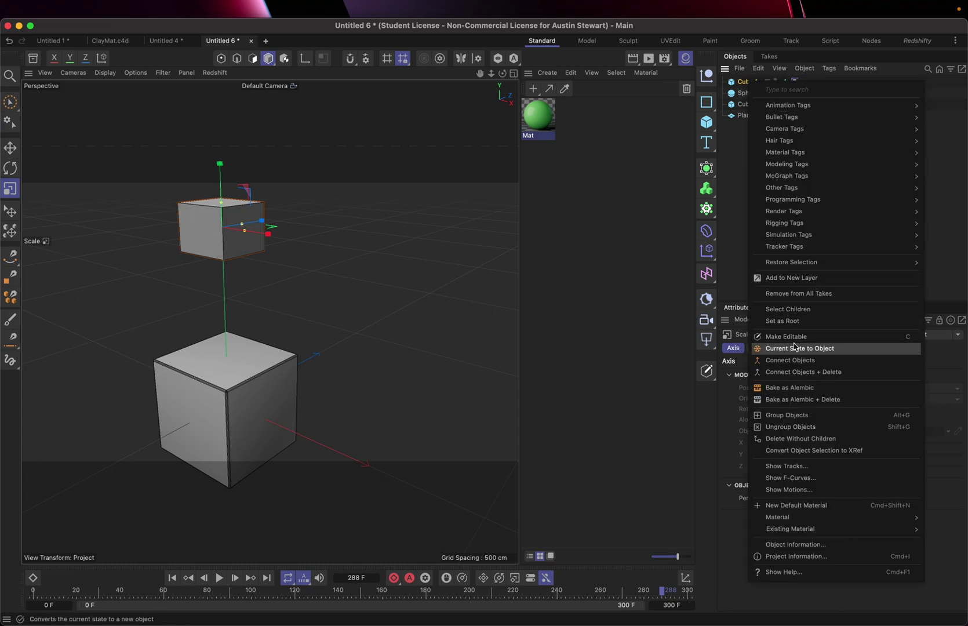
mouse_move(786, 240)
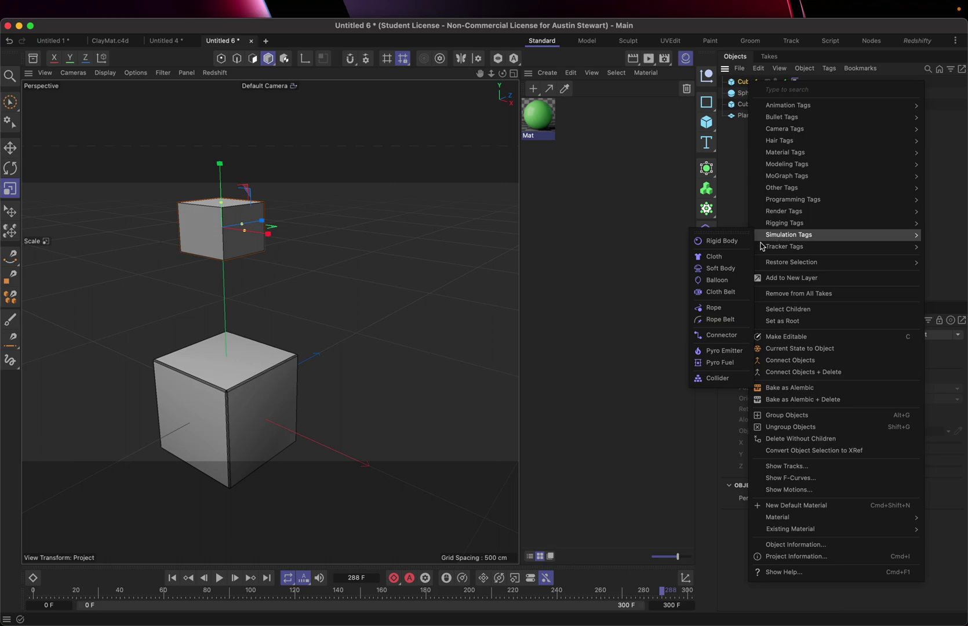
left_click(724, 269)
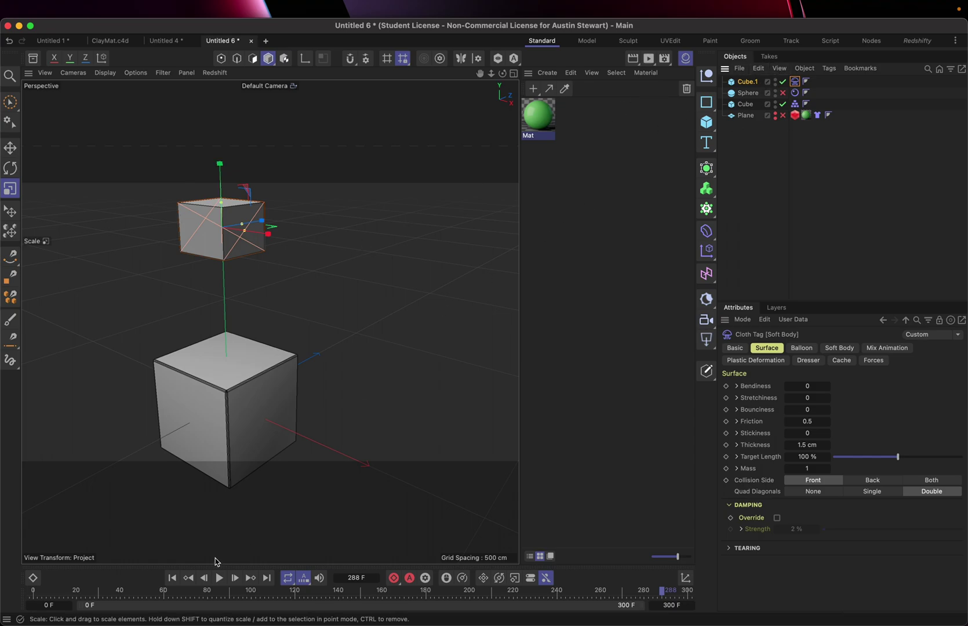
Play the soft body simulation and set the upper cube's X, Y and Z segments to 10 each
left_click(218, 578)
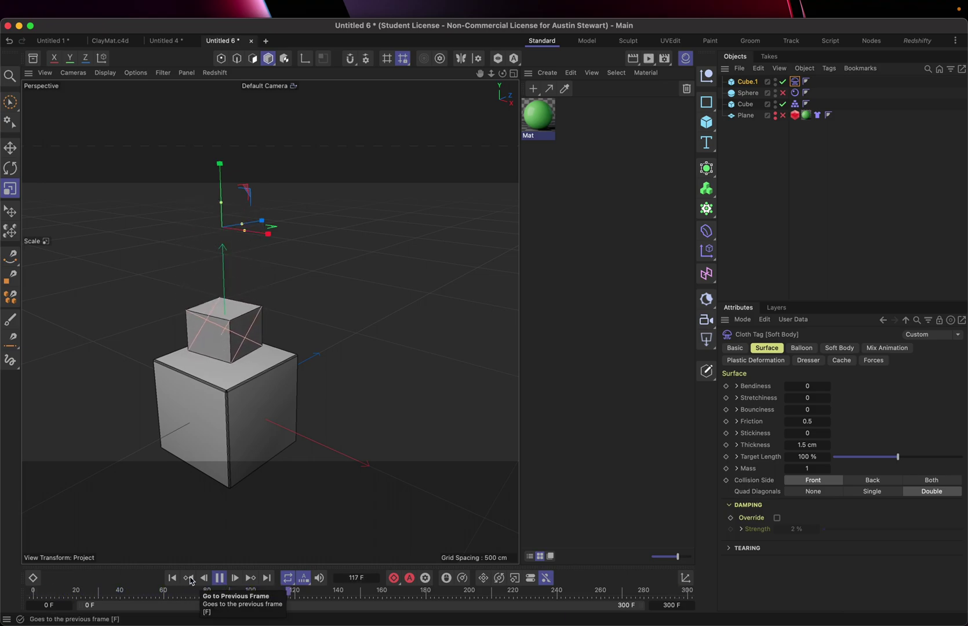
left_click(172, 578)
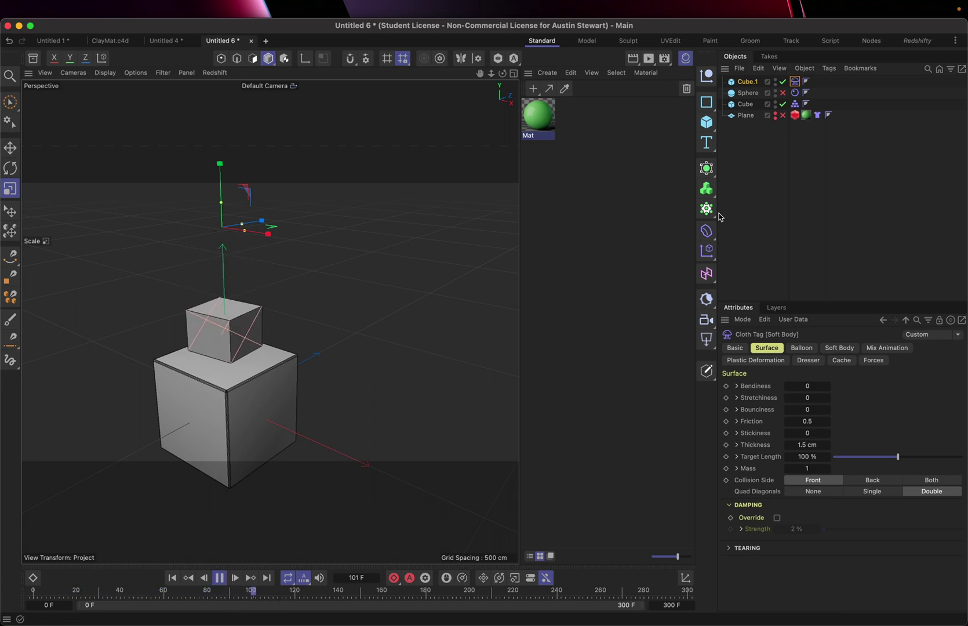
left_click(745, 82)
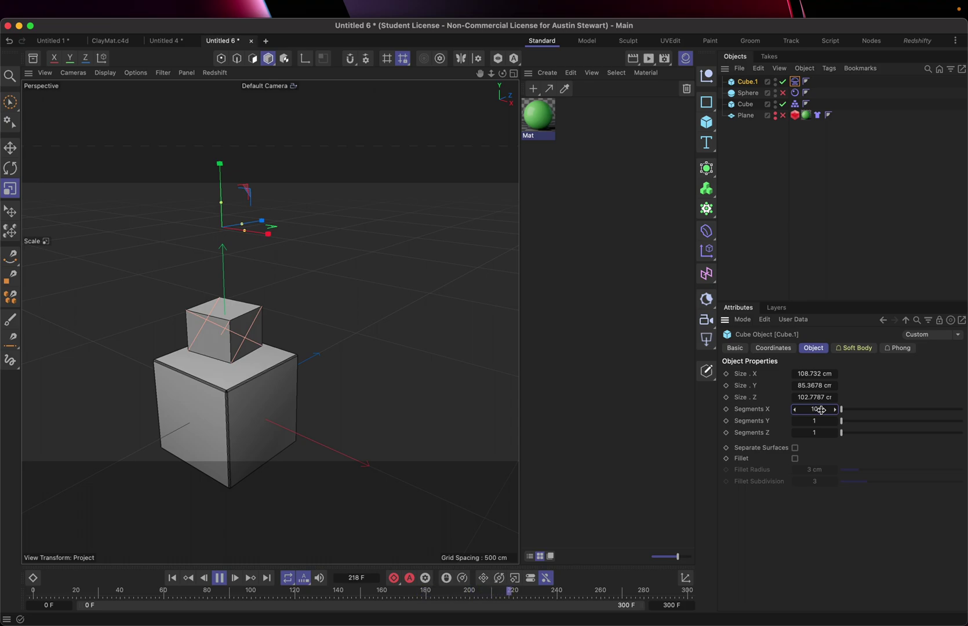
key("Tab")
type("10")
key("Tab")
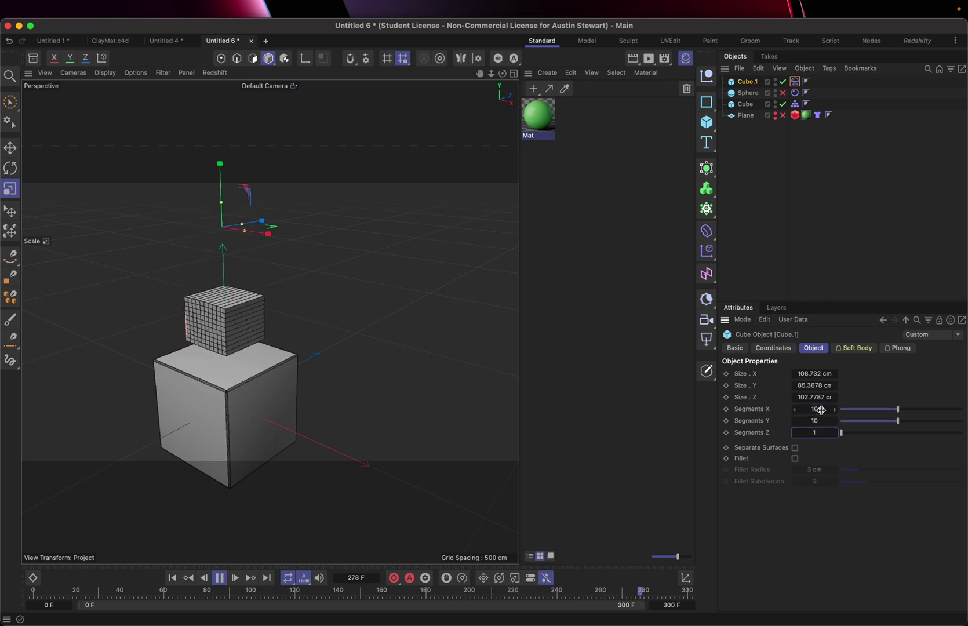
type("10")
key("Return")
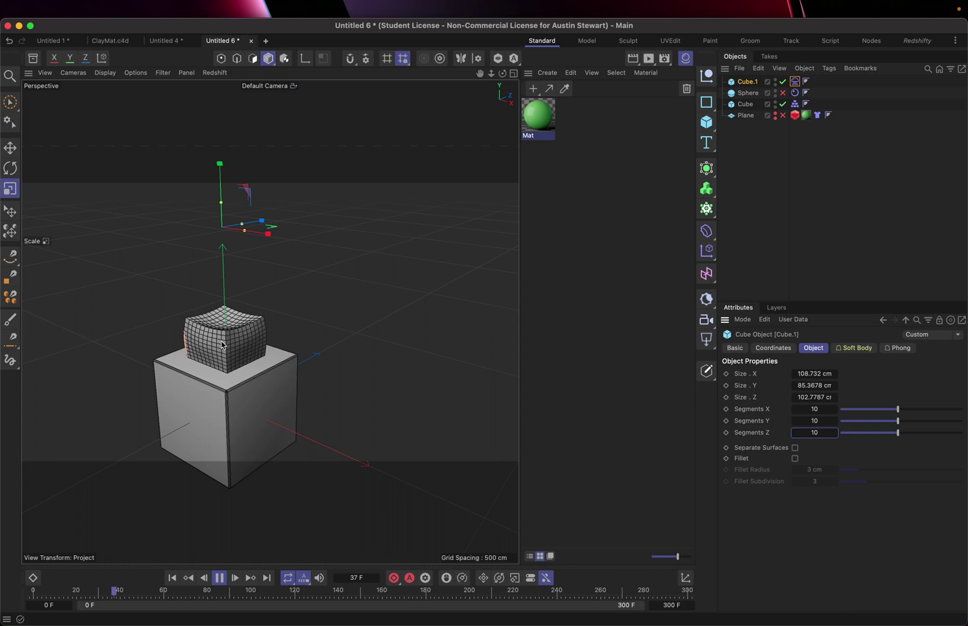
Stop and rewind the simulation, raise the upper cube much higher along the Y axis, and play it again
left_click(219, 577)
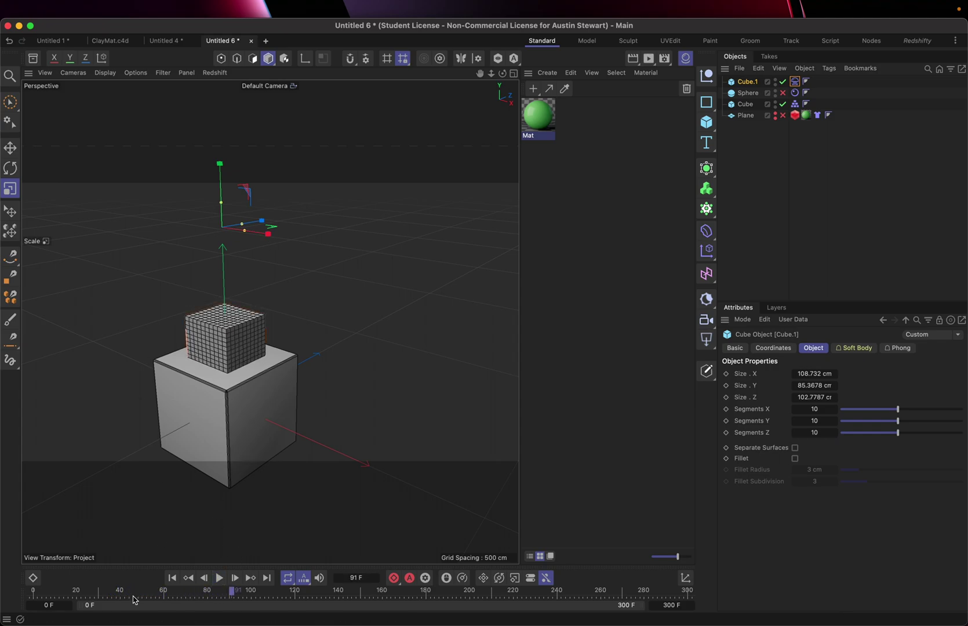
left_click(171, 578)
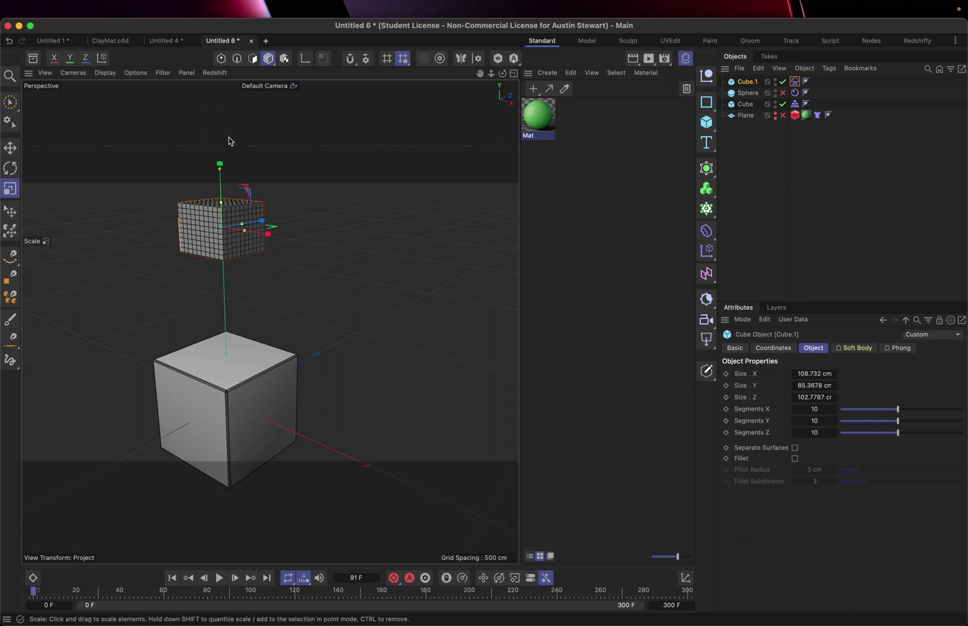
key("e")
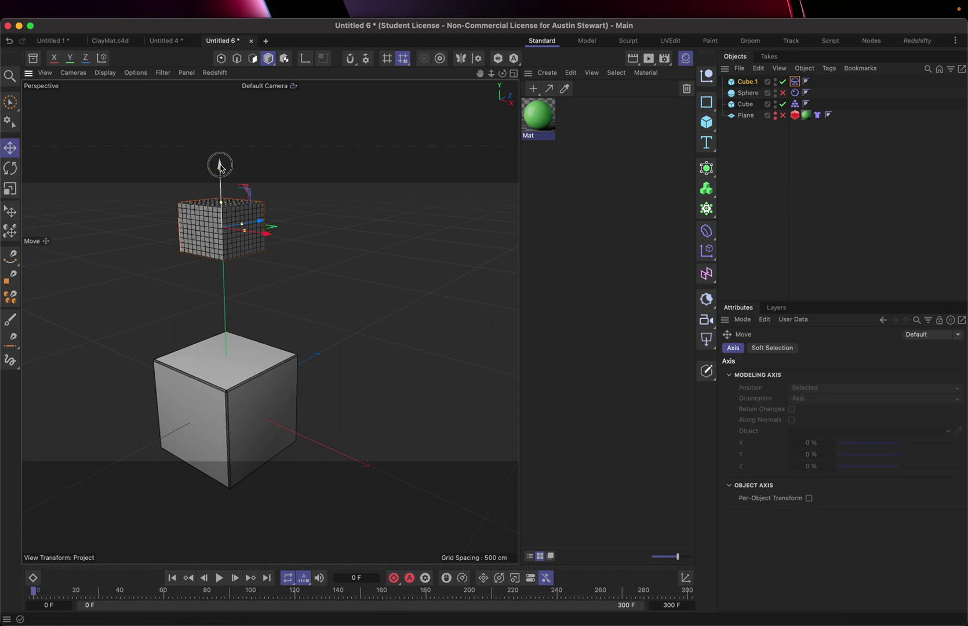
left_click_drag(220, 166, 221, 86)
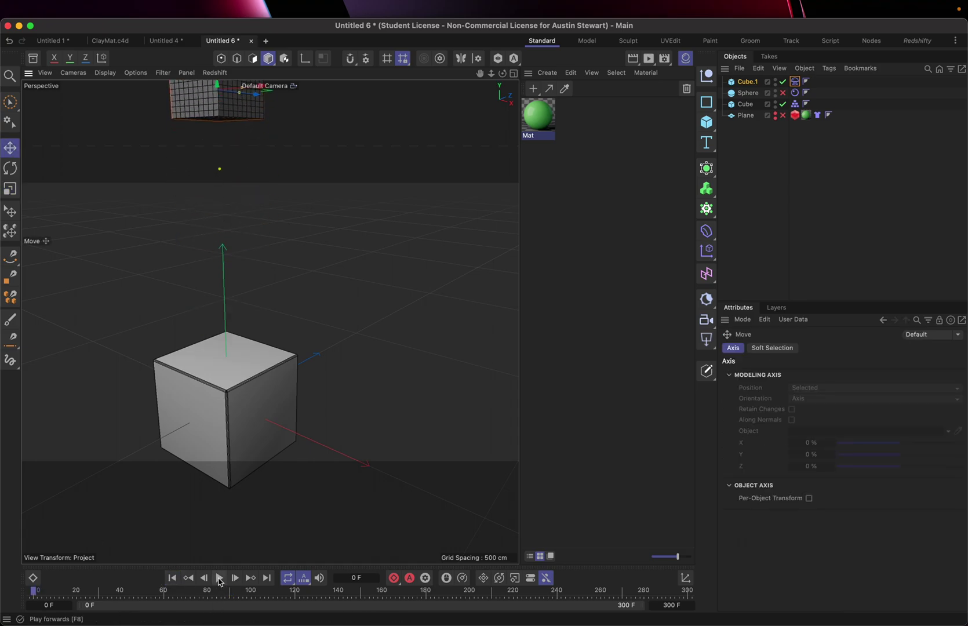
left_click(219, 577)
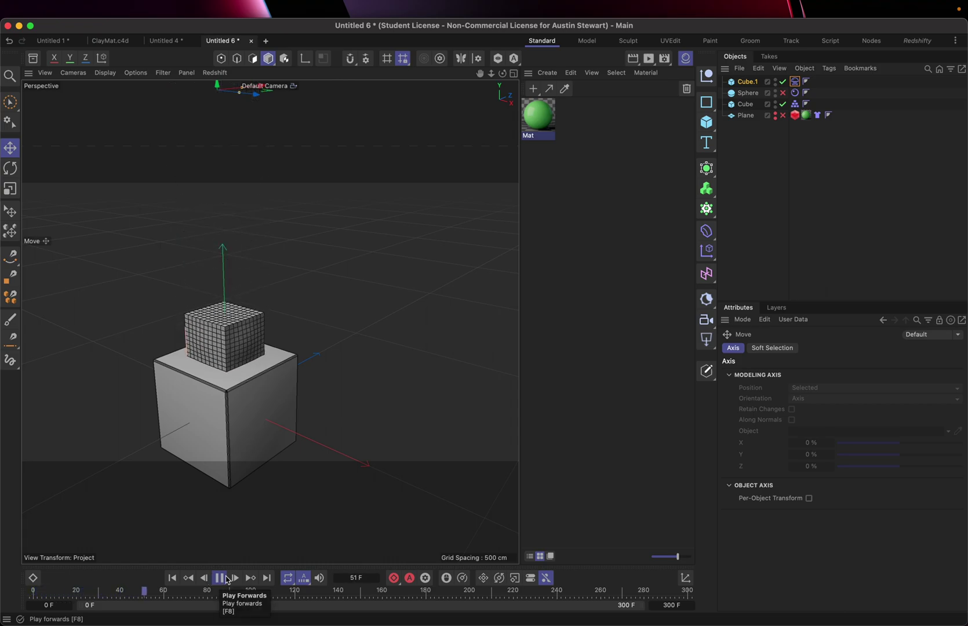
Examine the upper cube's Soft Body tag settings, including the options for creating the internal poles
left_click(795, 81)
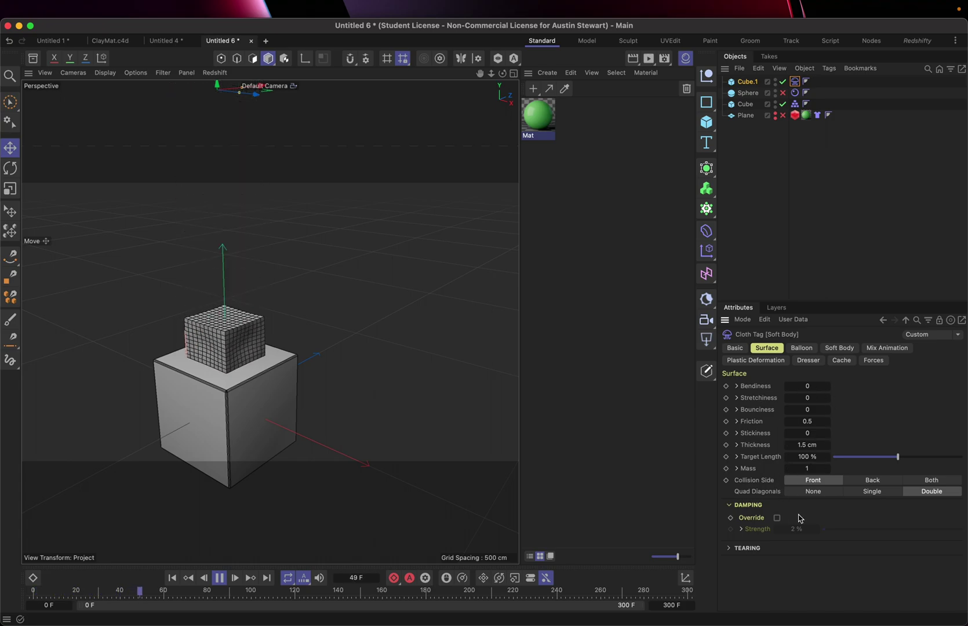
left_click(837, 350)
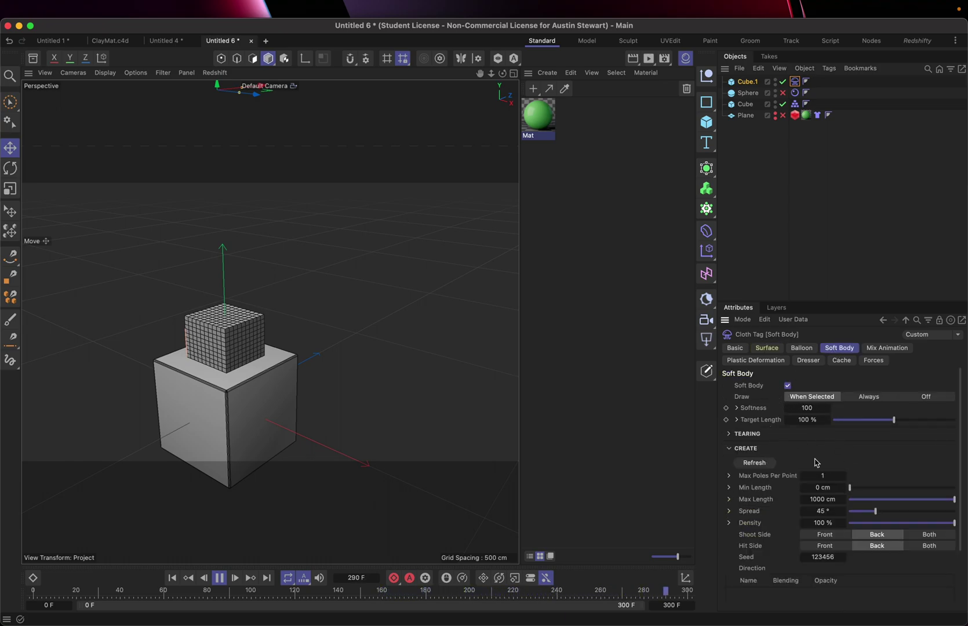
scroll(778, 547, "down", 3)
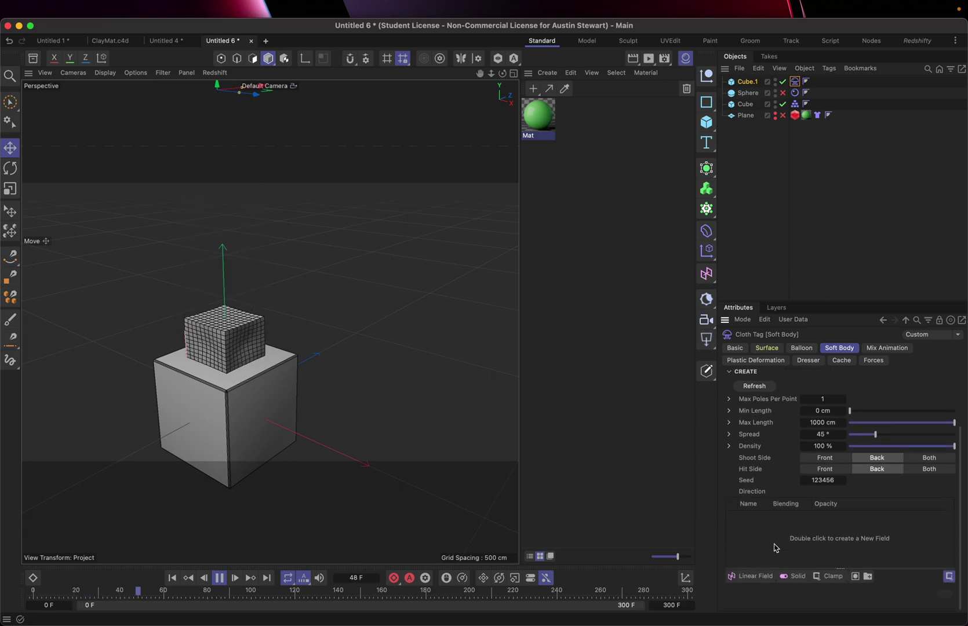
scroll(775, 547, "up", 3)
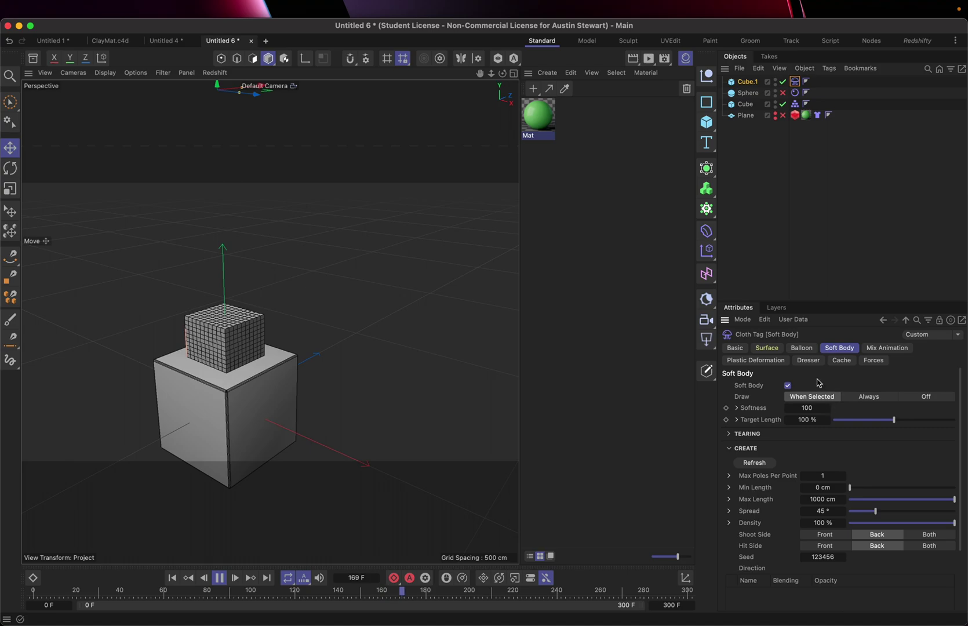
Set the soft body's surface Bounciness to 10 and replay the simulation from the first frame
left_click(767, 349)
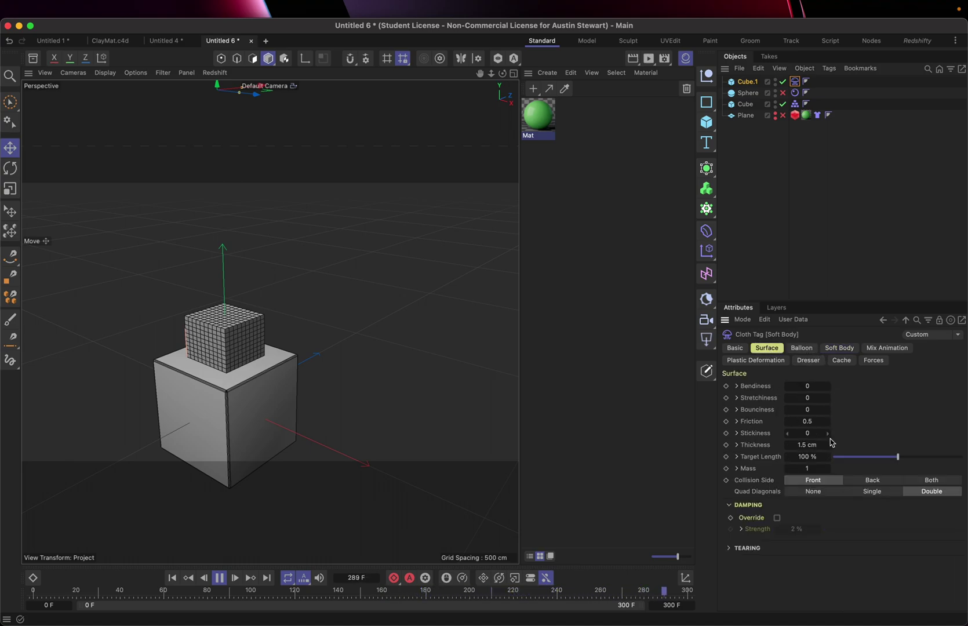
left_click(810, 410)
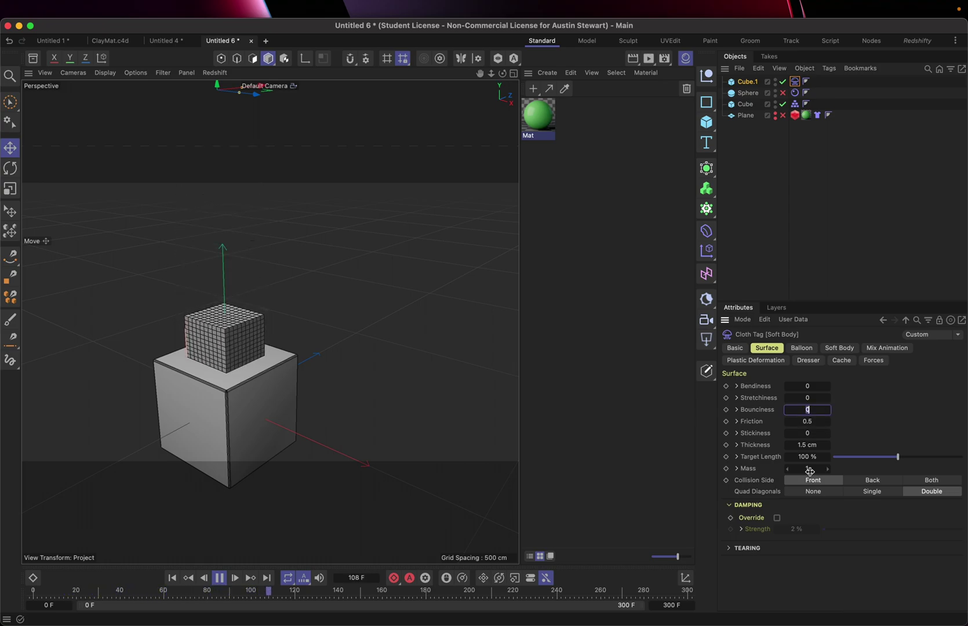
type("10")
left_click(173, 578)
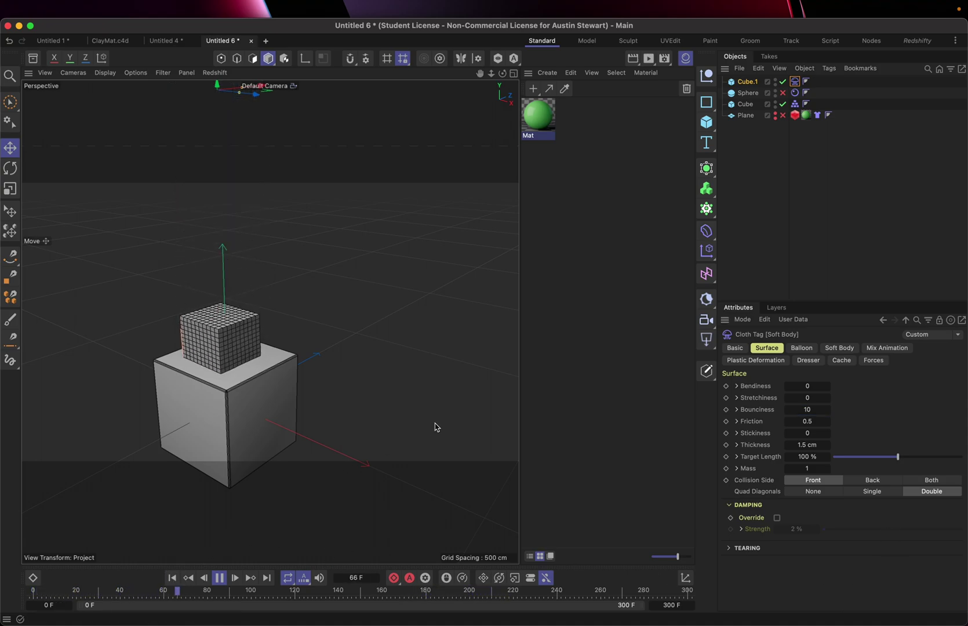
Try a surface Bendiness of 10 on the soft body and replay the simulation from the first frame
left_click(808, 387)
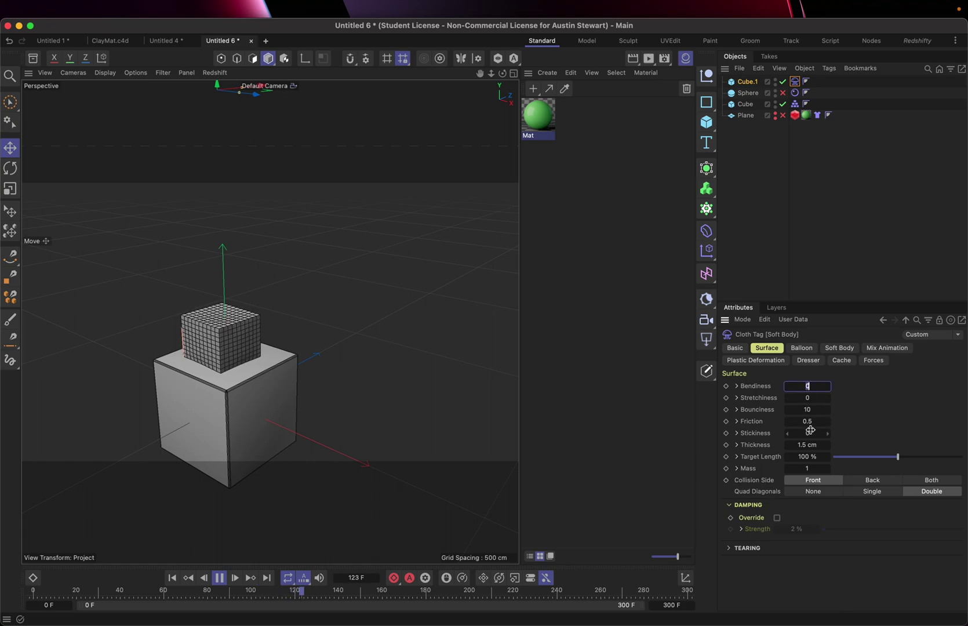
type("10")
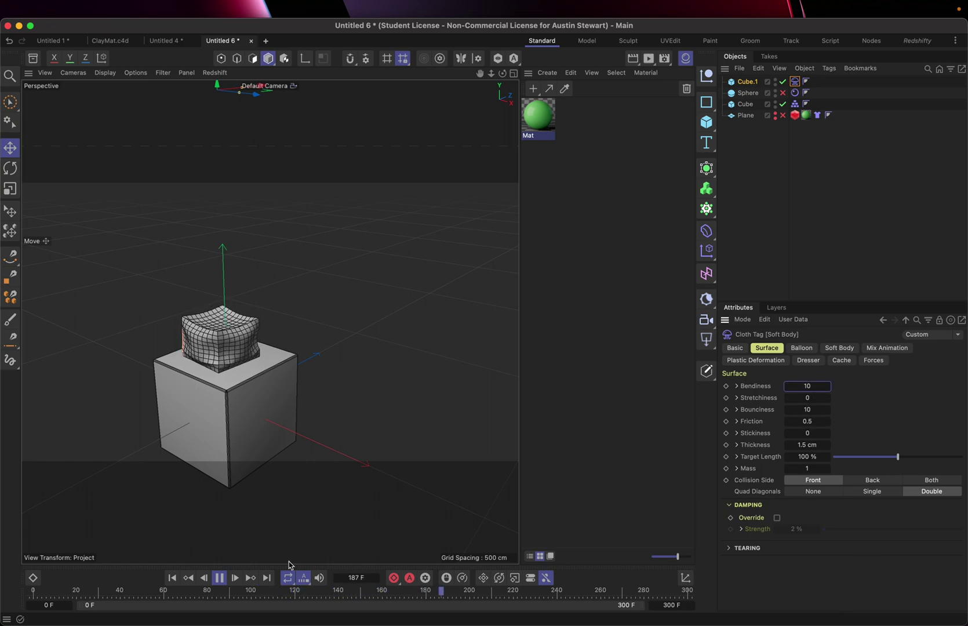
left_click(173, 578)
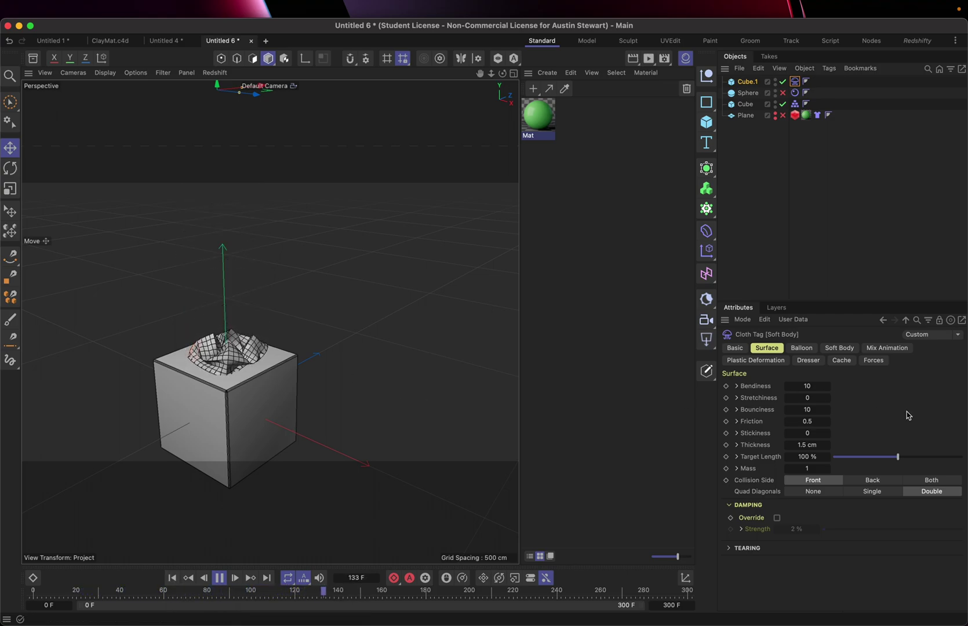
Set the soft body's surface Bendiness to 1 and its Bounciness to 100
left_click(810, 387)
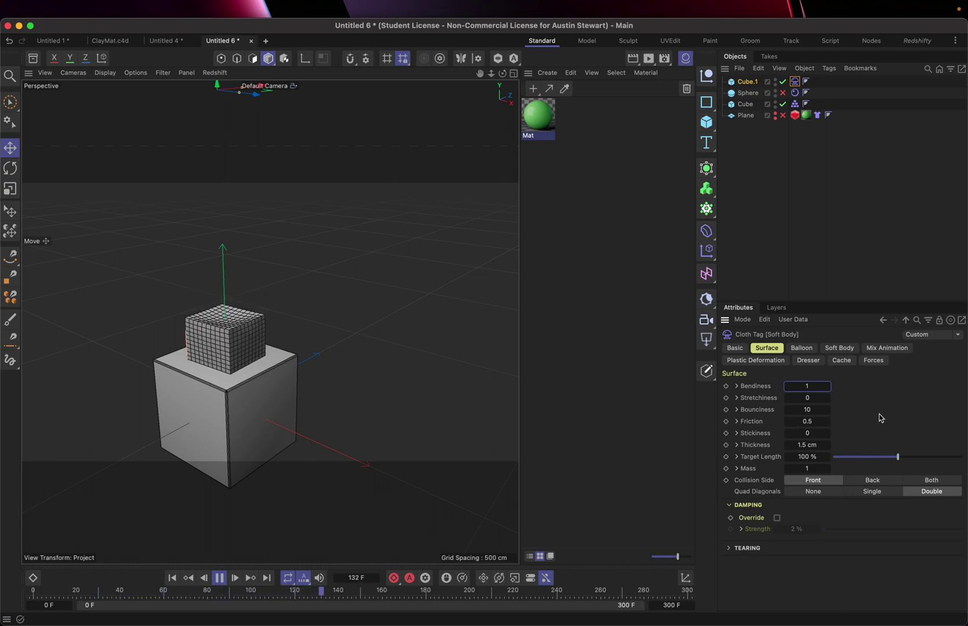
left_click(808, 411)
type("100")
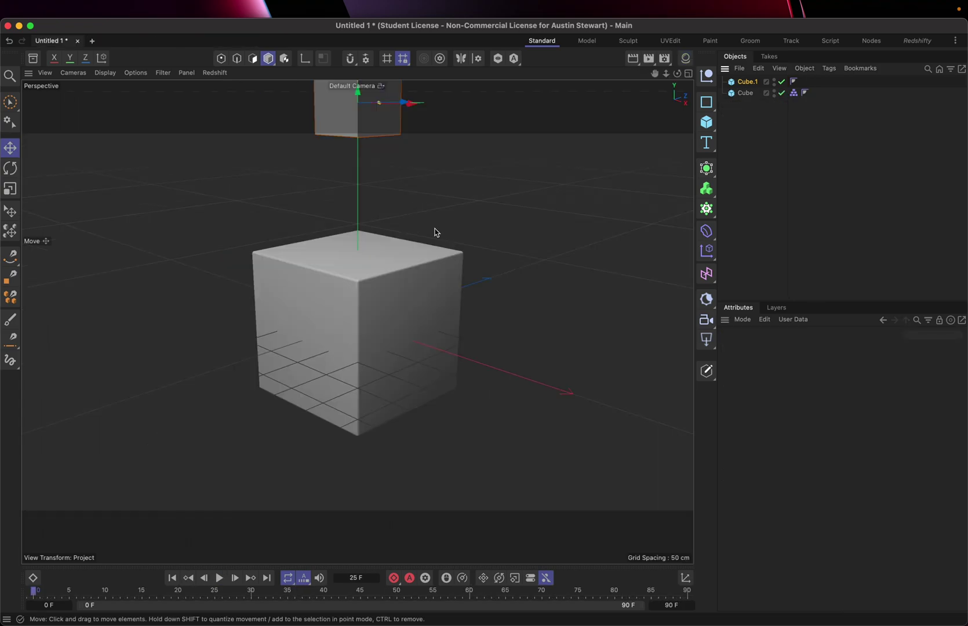
Add a Soft Body simulation tag to the small upper cube in the new scene and show its Soft Body settings
scroll(436, 232, "down", 5)
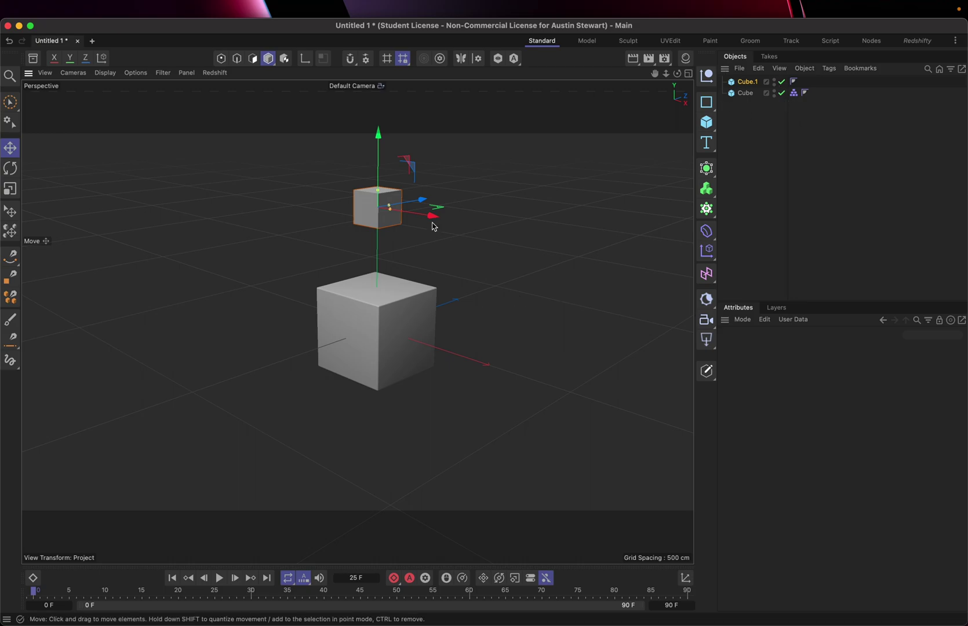
right_click(746, 82)
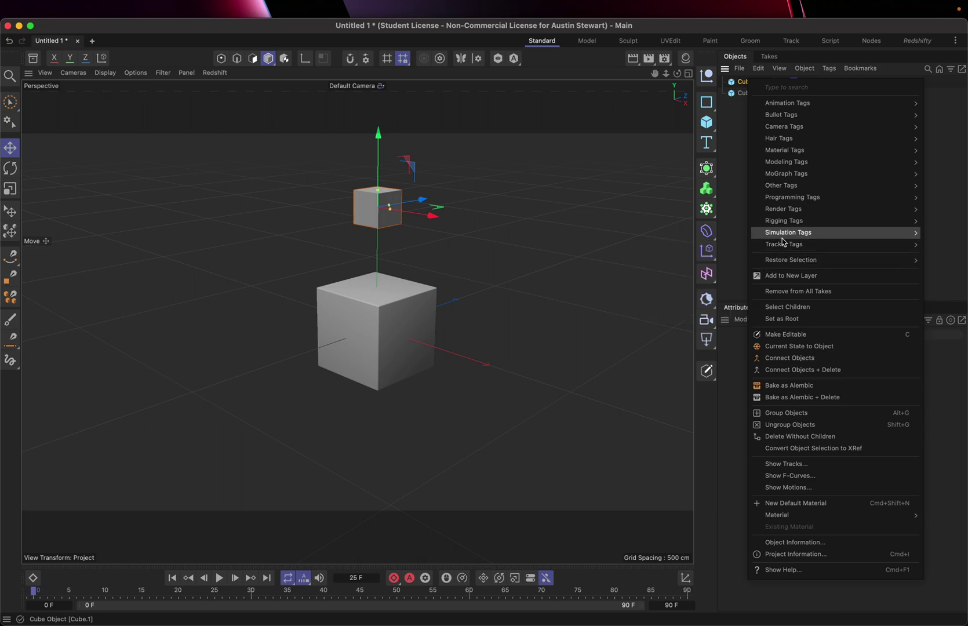
mouse_move(783, 239)
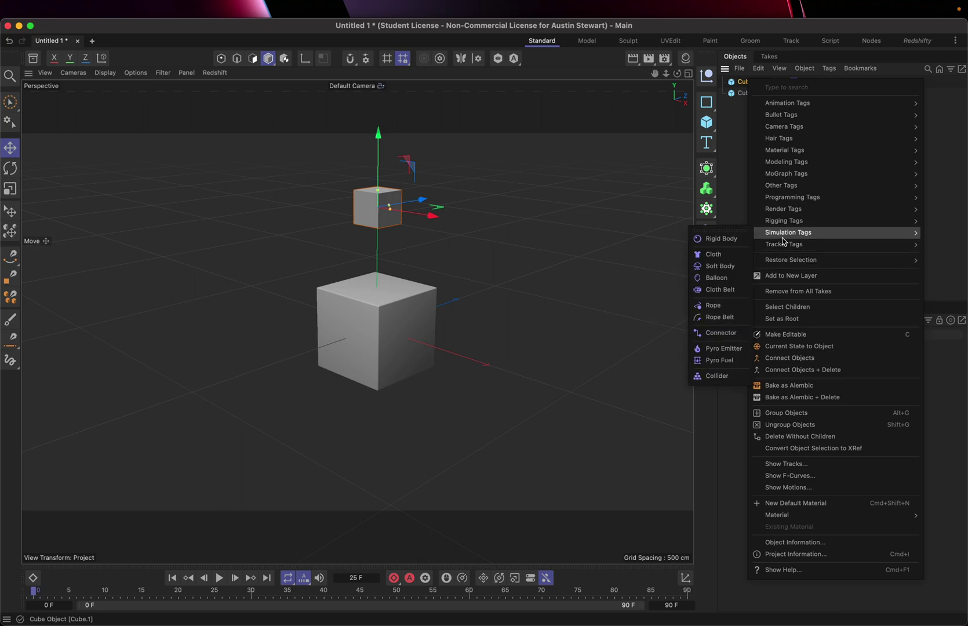
left_click(722, 268)
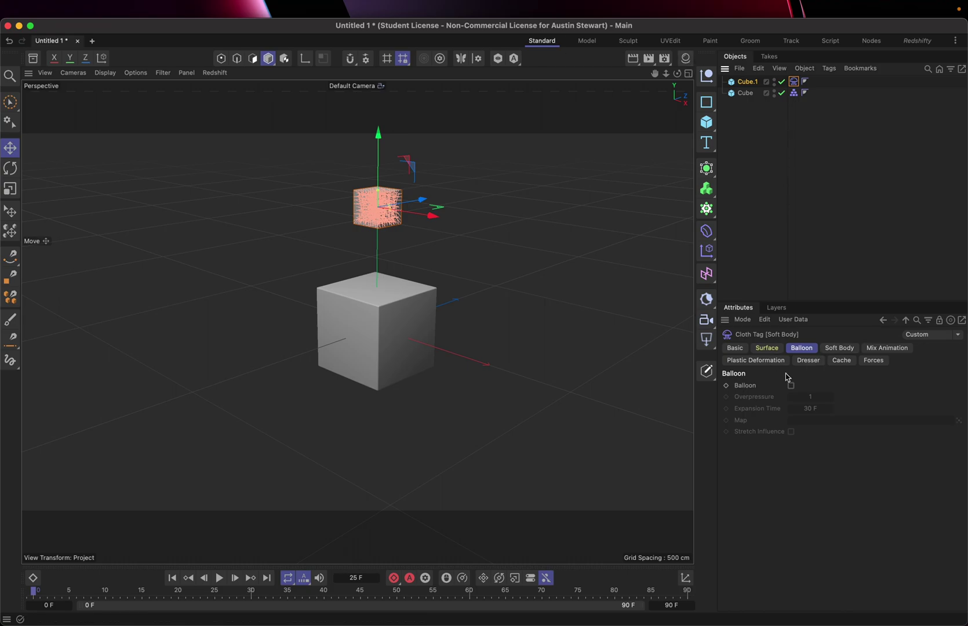
left_click(840, 348)
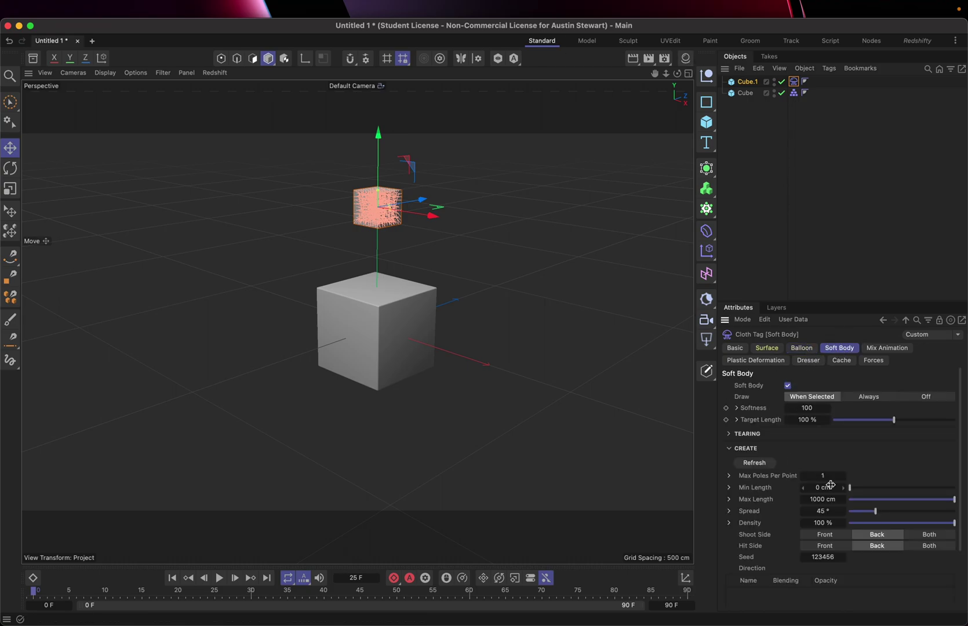
Set the soft body's surface Bounciness to 25 and play the simulation, stopping at frame 55
left_click(768, 349)
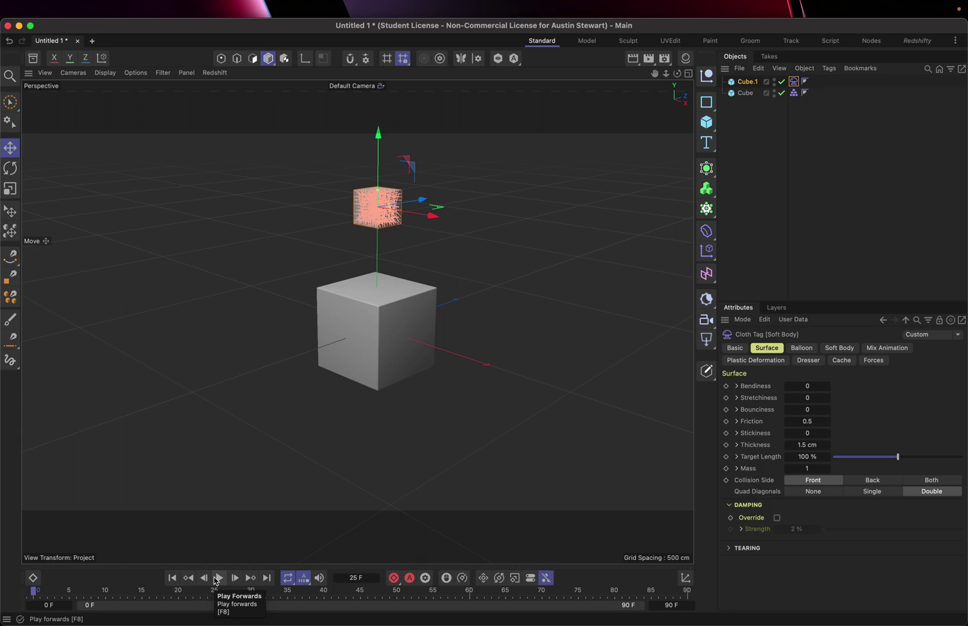
scroll(398, 253, "up", 5)
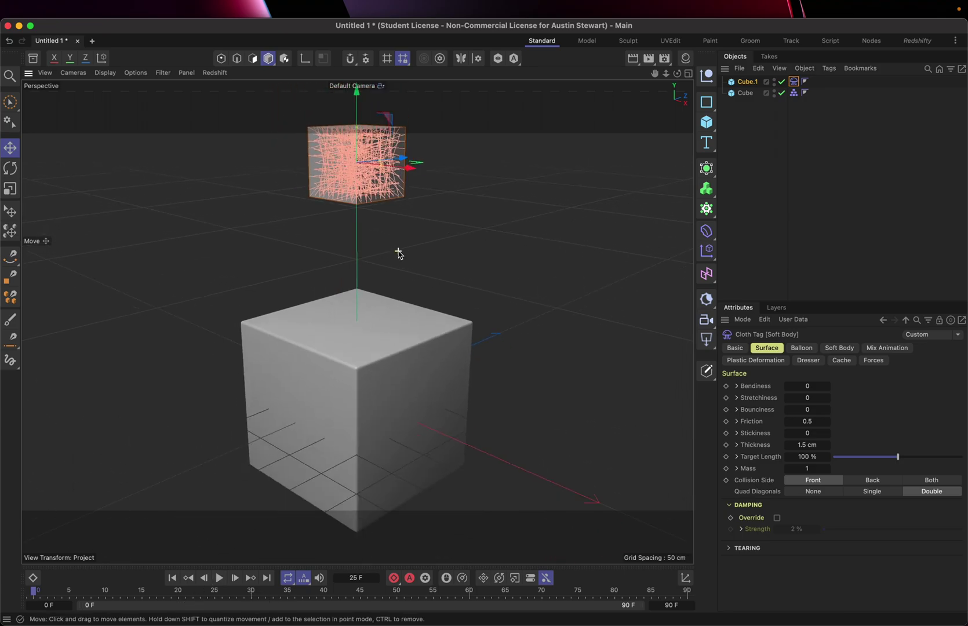
scroll(398, 253, "down", 5)
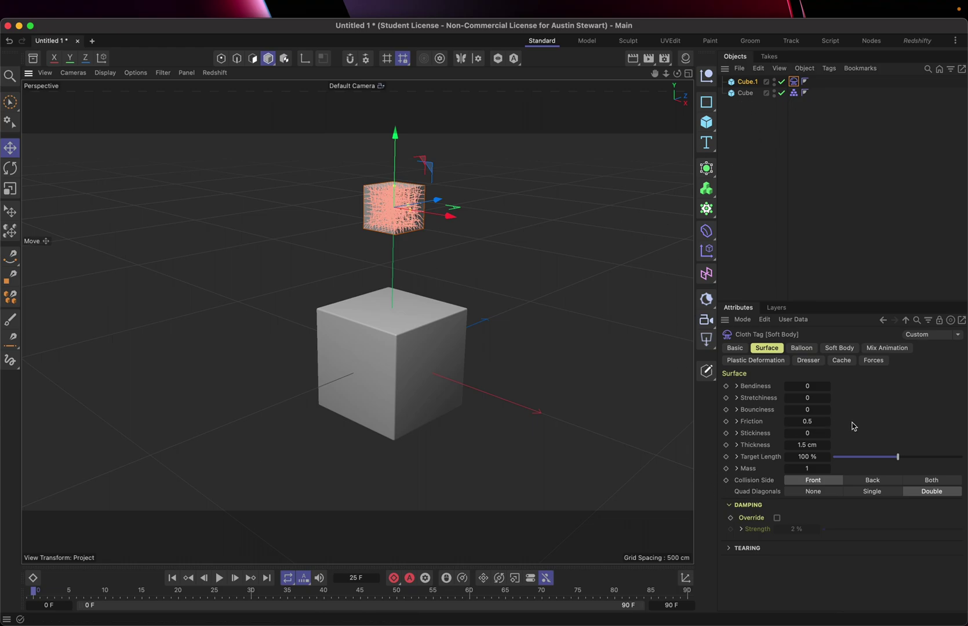
left_click(807, 410)
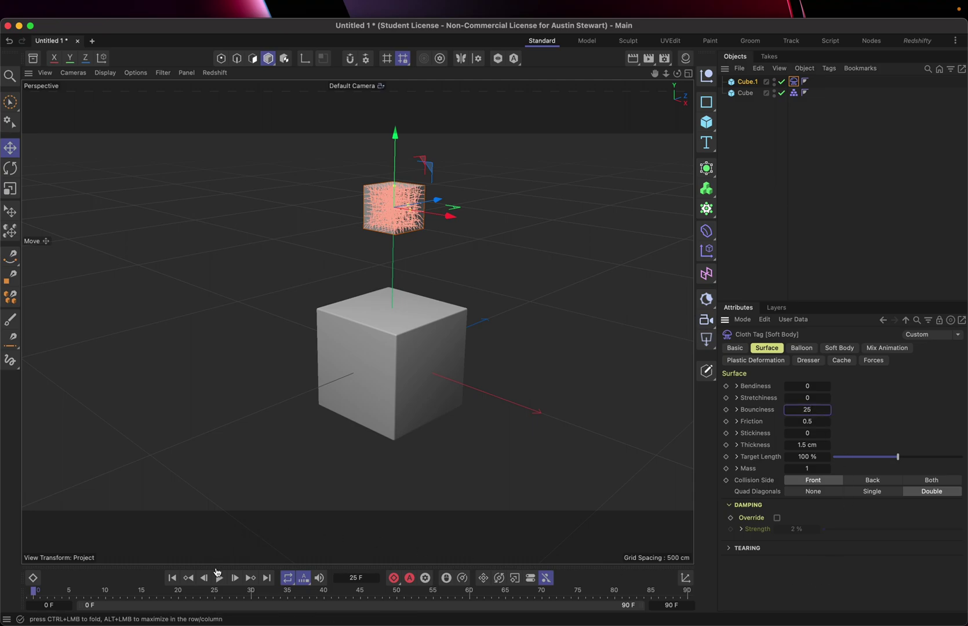
left_click(218, 576)
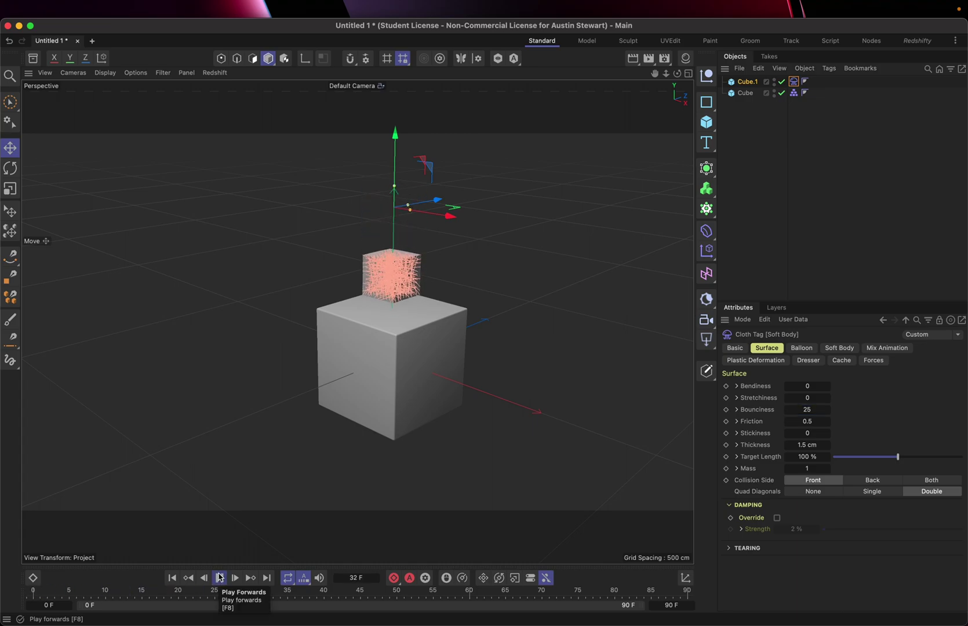
key("F8")
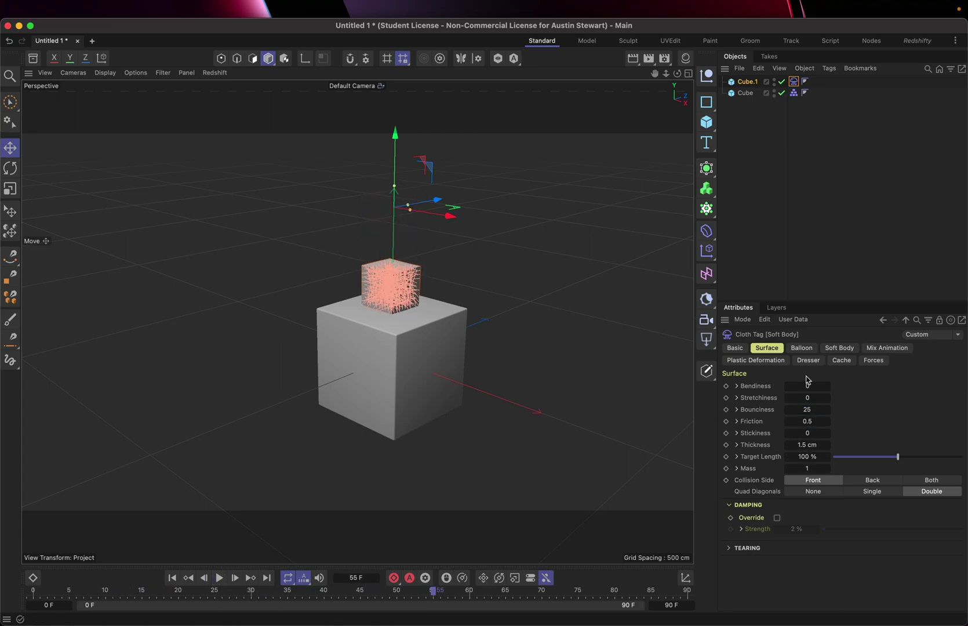
Inspect the soft body's internal poles and creation settings, set their Draw option to Off, and replay the simulation from the start
left_click(847, 348)
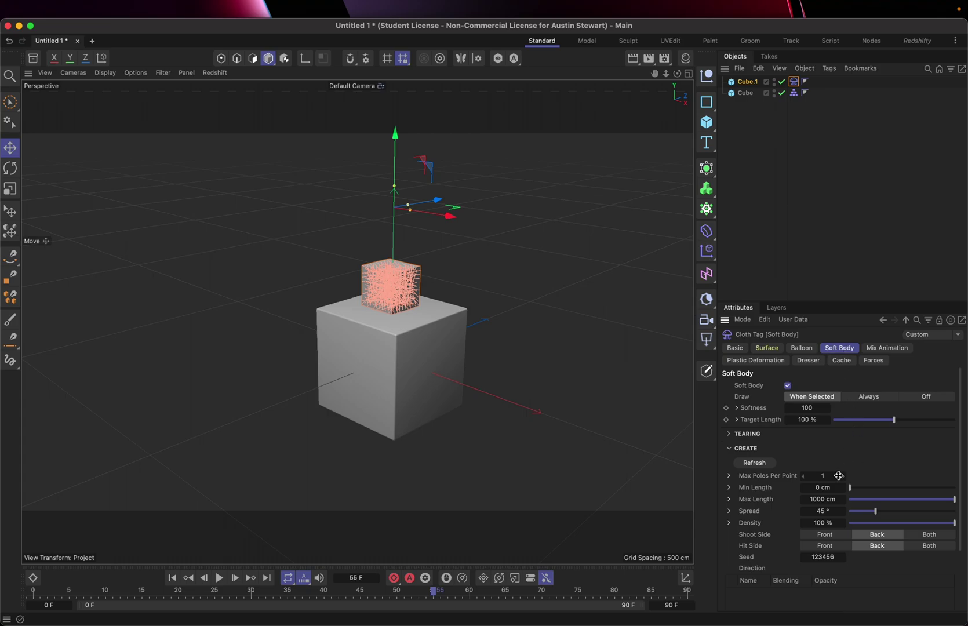
scroll(834, 482, "down", 3)
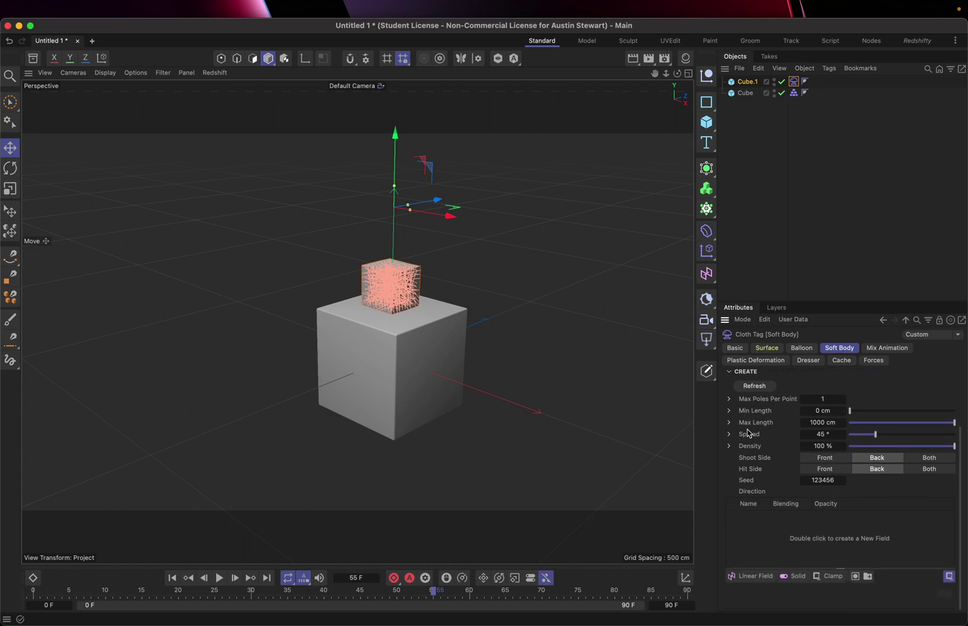
scroll(748, 432, "up", 3)
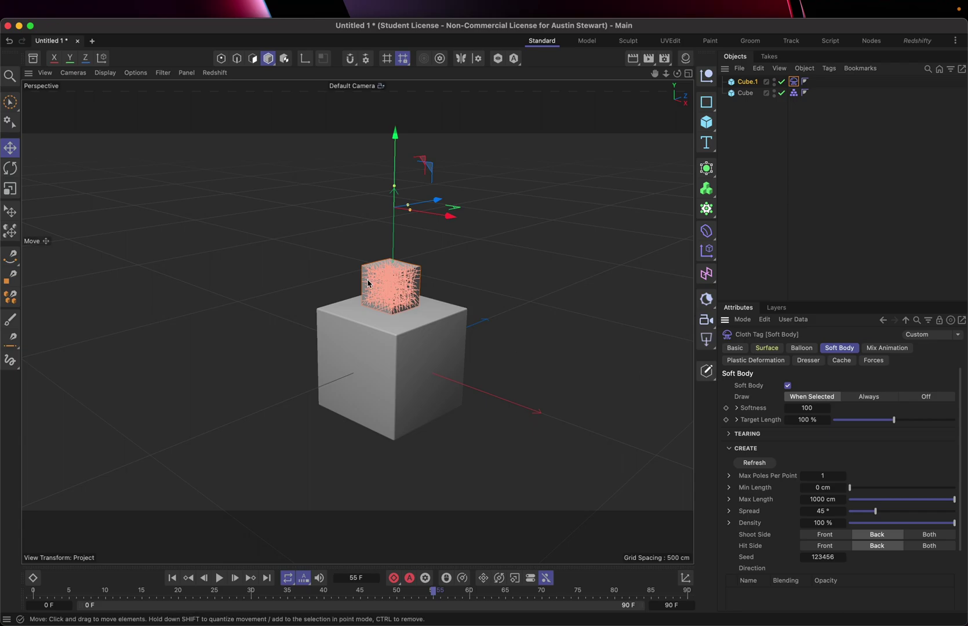
scroll(374, 276, "up", 5)
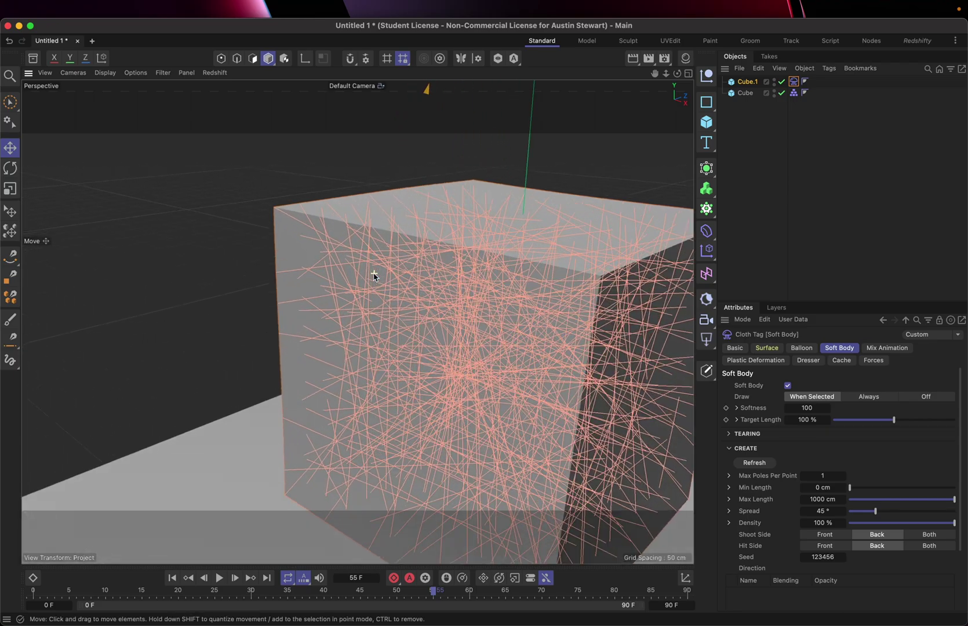
mouse_move(374, 274)
middle_mouse_down("alt")
mouse_move(301, 223)
mouse_move(368, 271)
middle_mouse_up("alt")
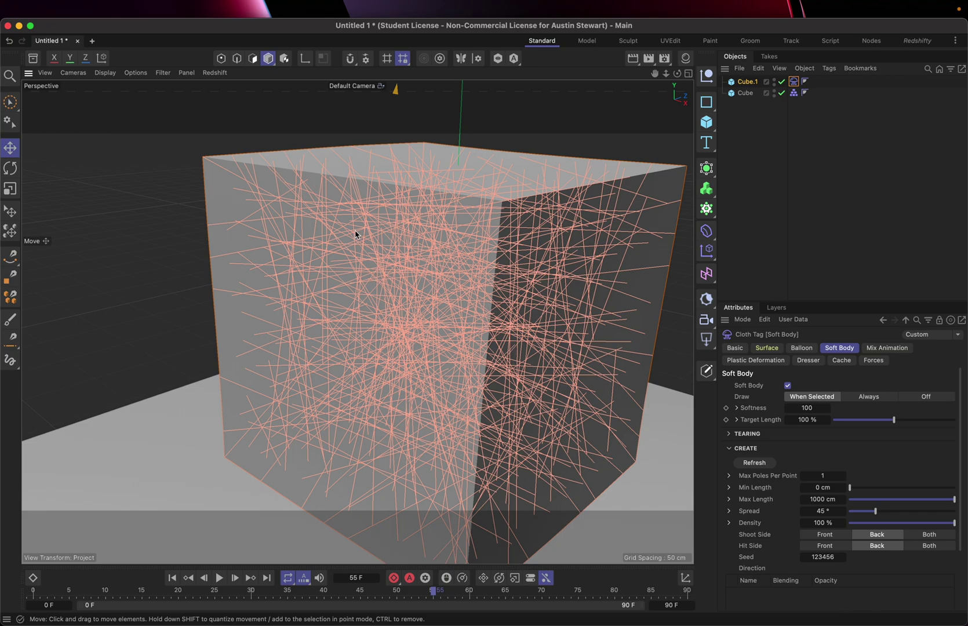
scroll(513, 299, "down", 8)
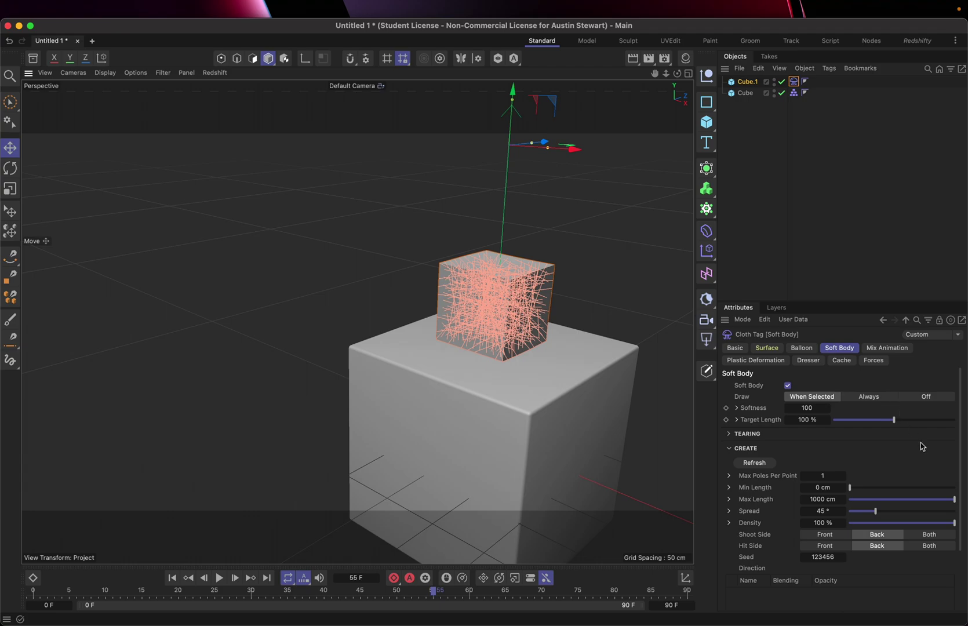
left_click(926, 398)
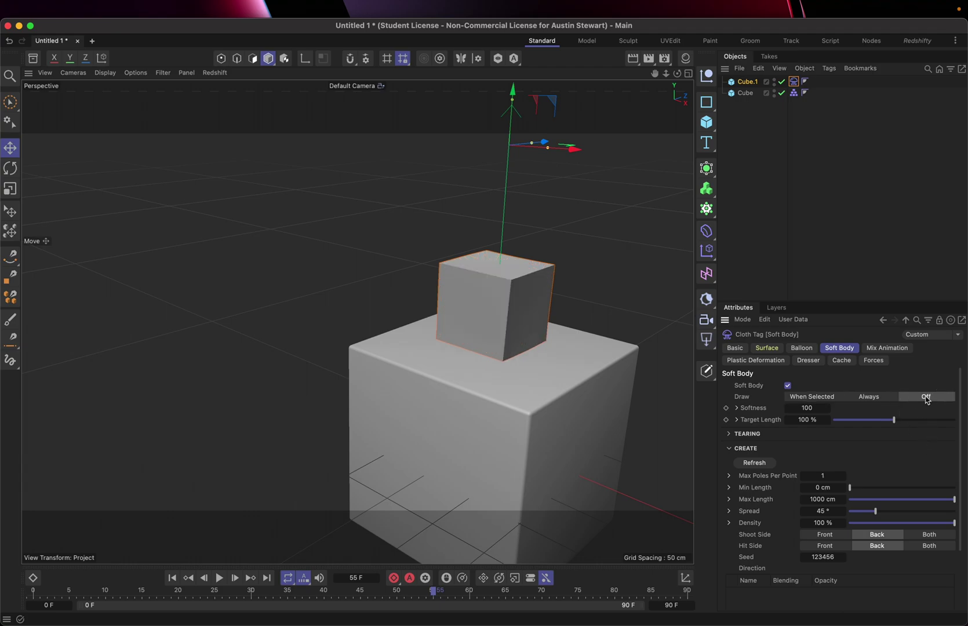
left_click(173, 579)
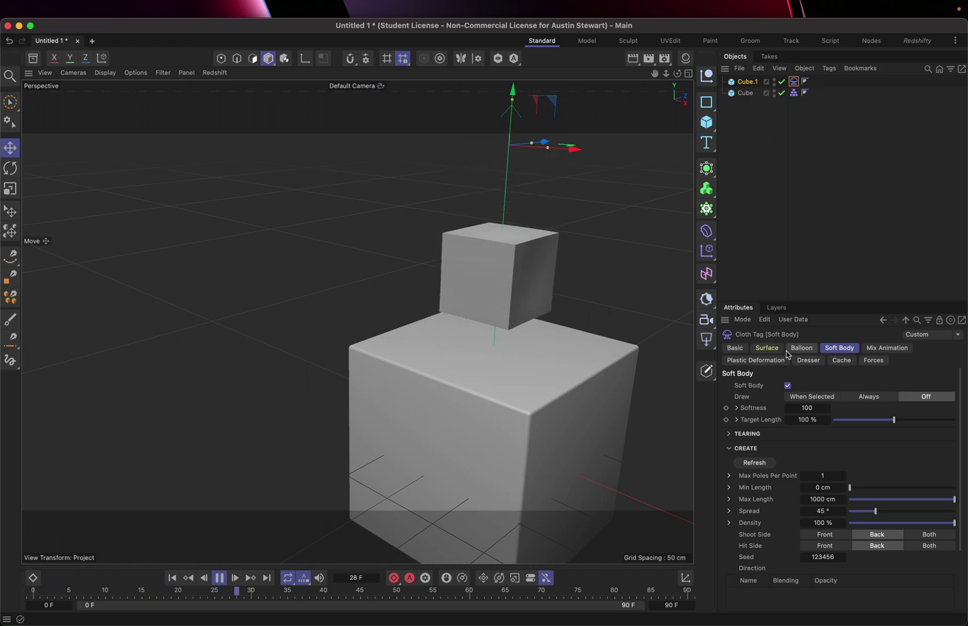
Set the soft body's surface Stretchiness to 5 and replay the simulation from the first frame, stopping at frame 19
left_click(766, 349)
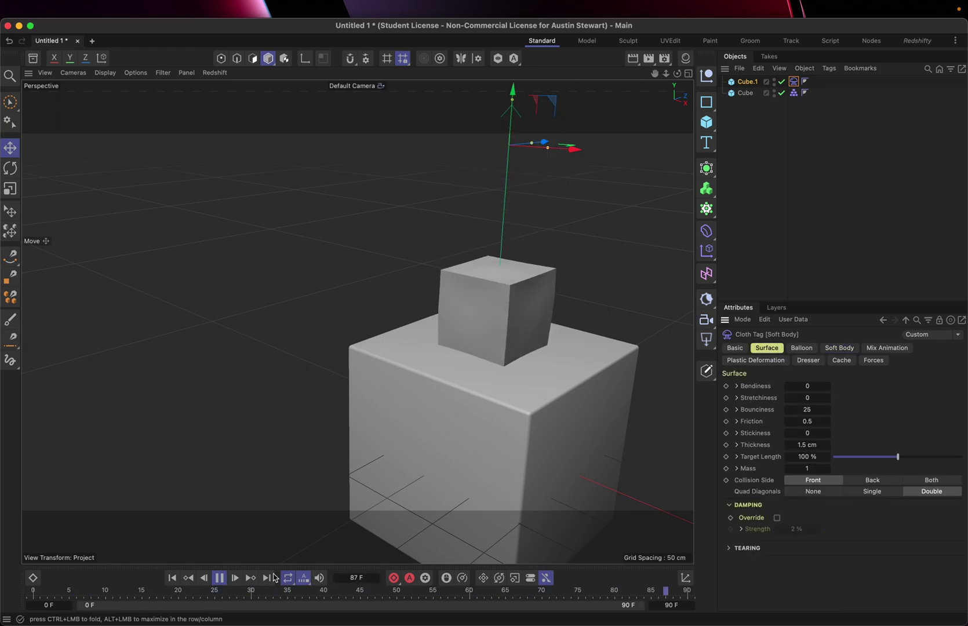
left_click(219, 577)
left_click(172, 577)
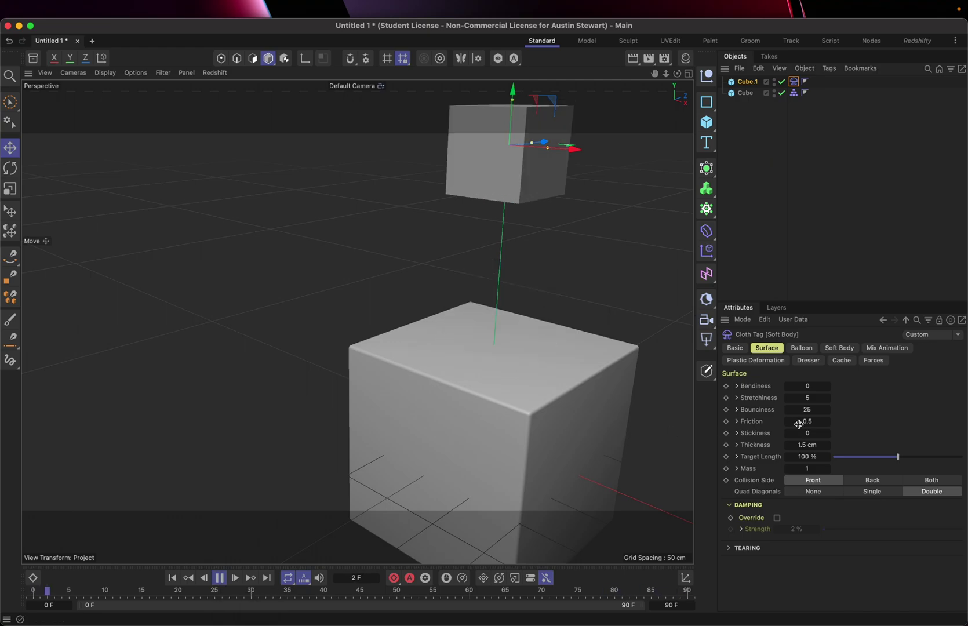
left_click(738, 387)
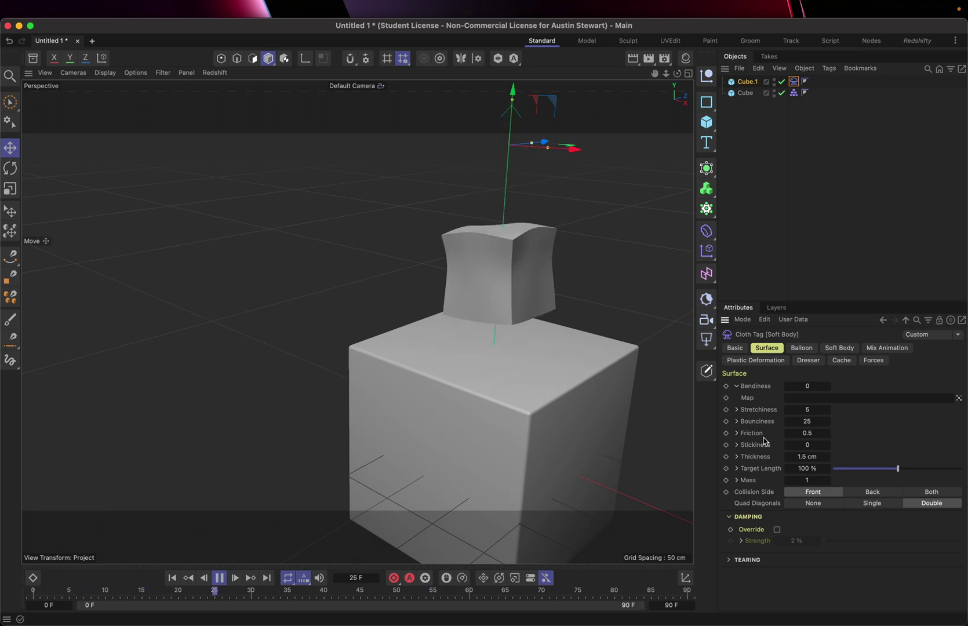
left_click(736, 386)
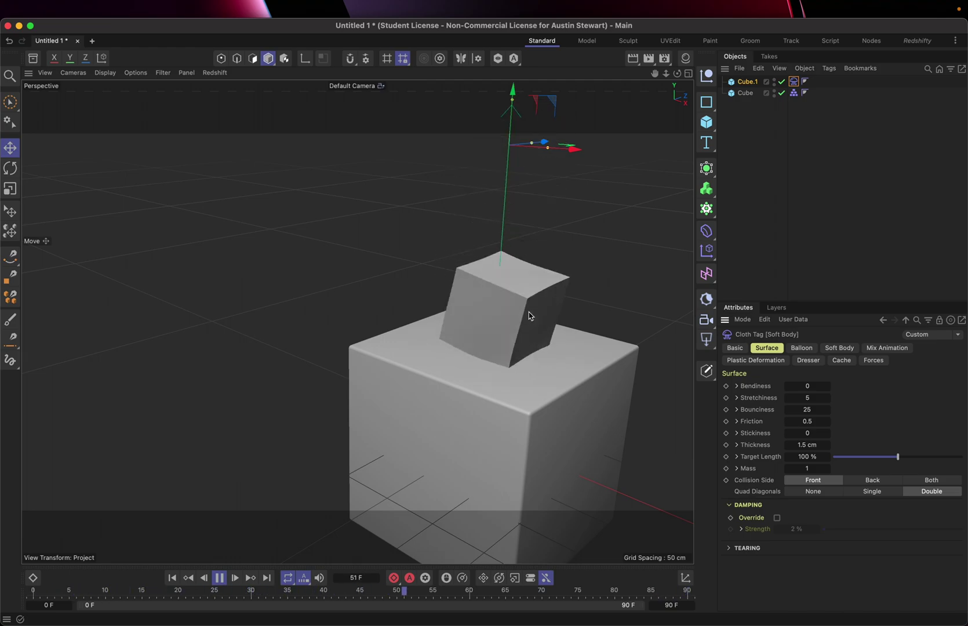
left_click(219, 578)
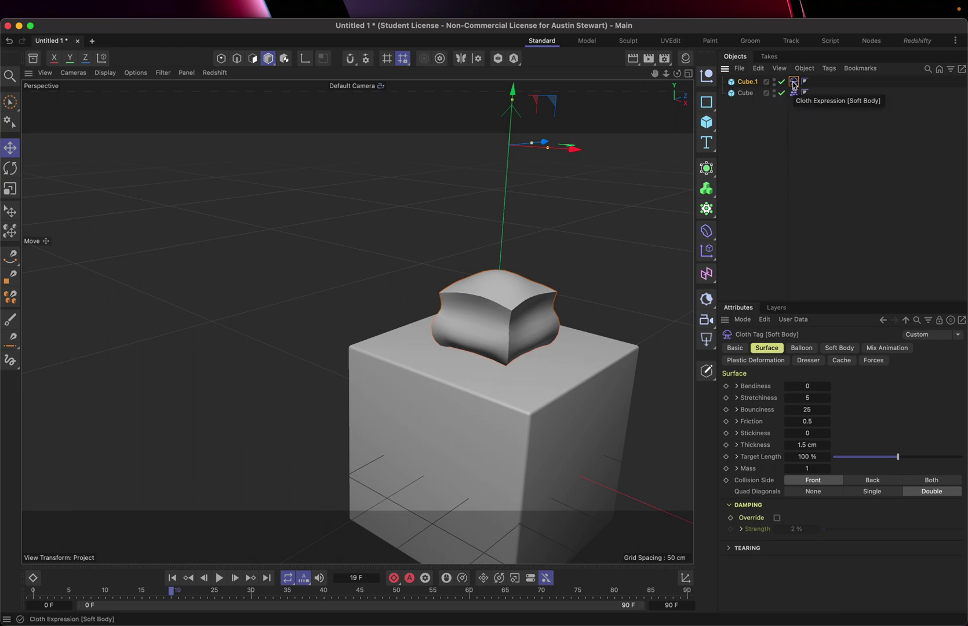
Replace the small upper cube's Soft Body tag with a Balloon simulation tag and show its Balloon settings
key("Delete")
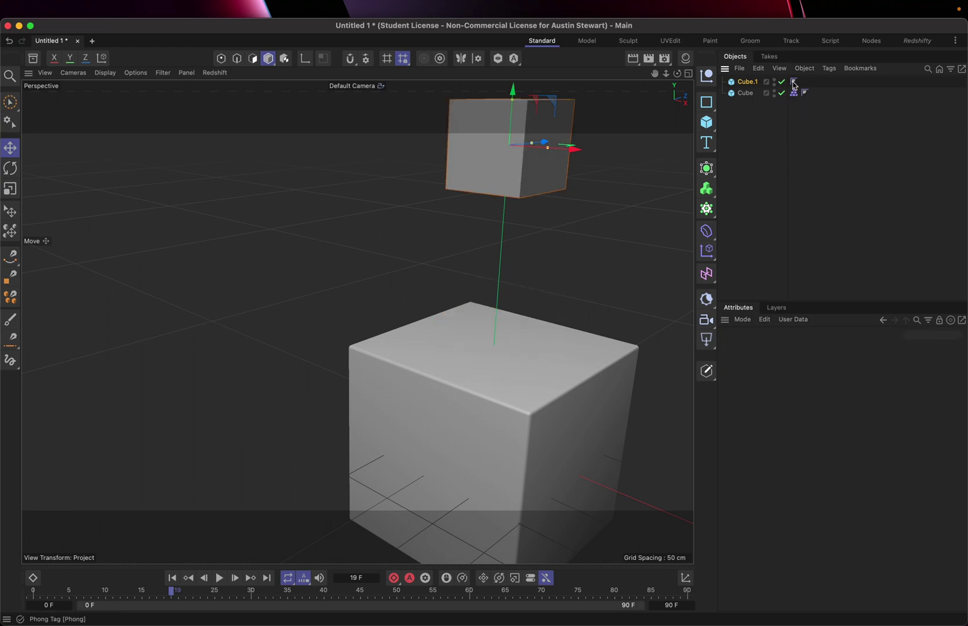
right_click(748, 86)
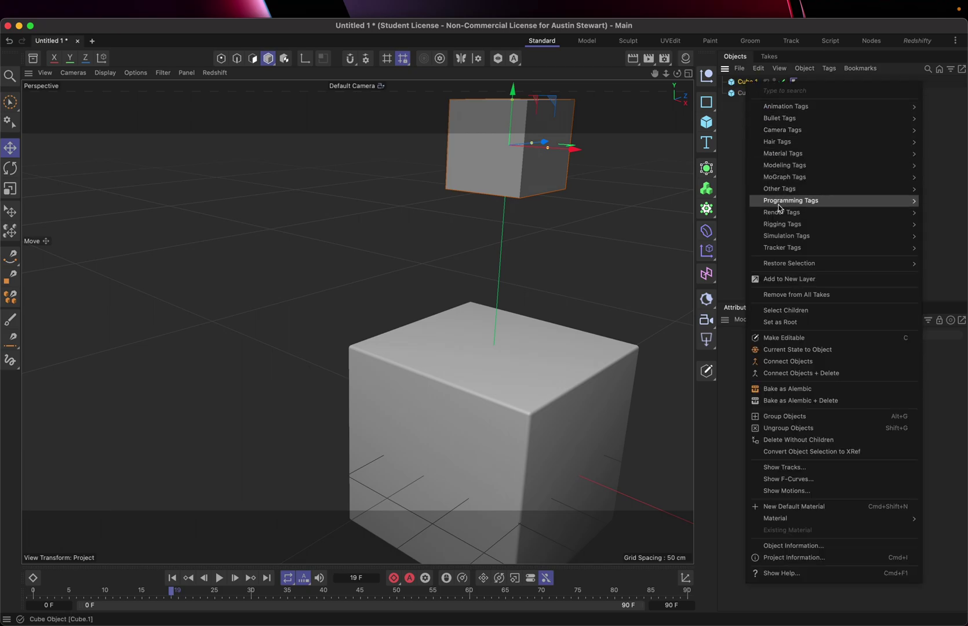
mouse_move(771, 236)
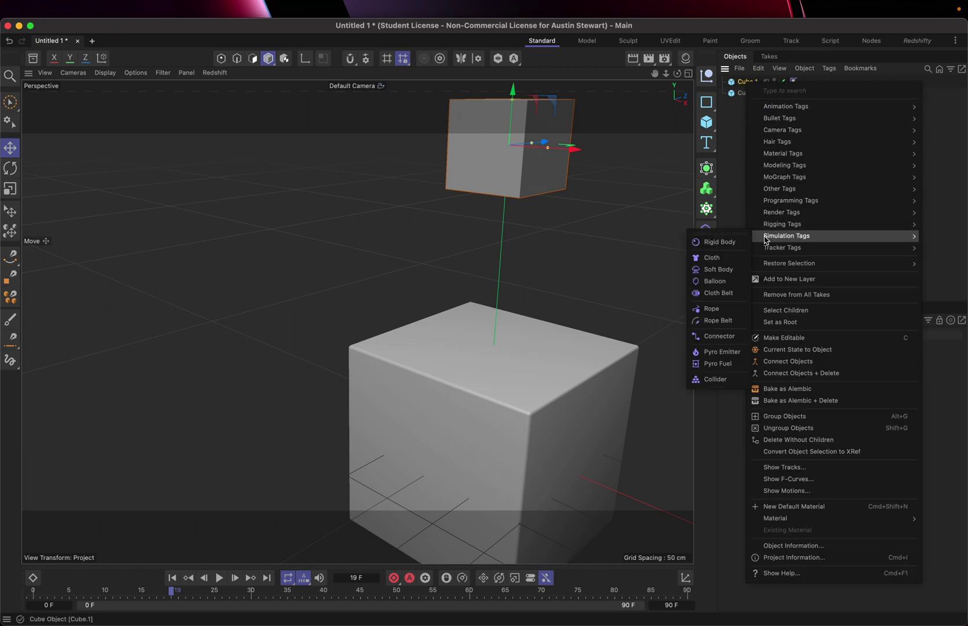
left_click(727, 283)
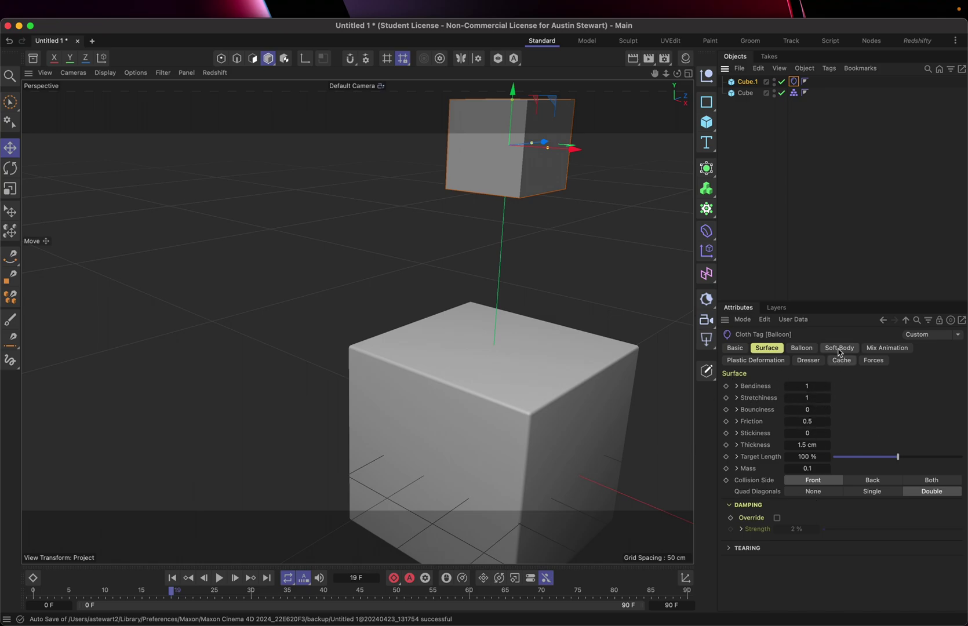
left_click(801, 349)
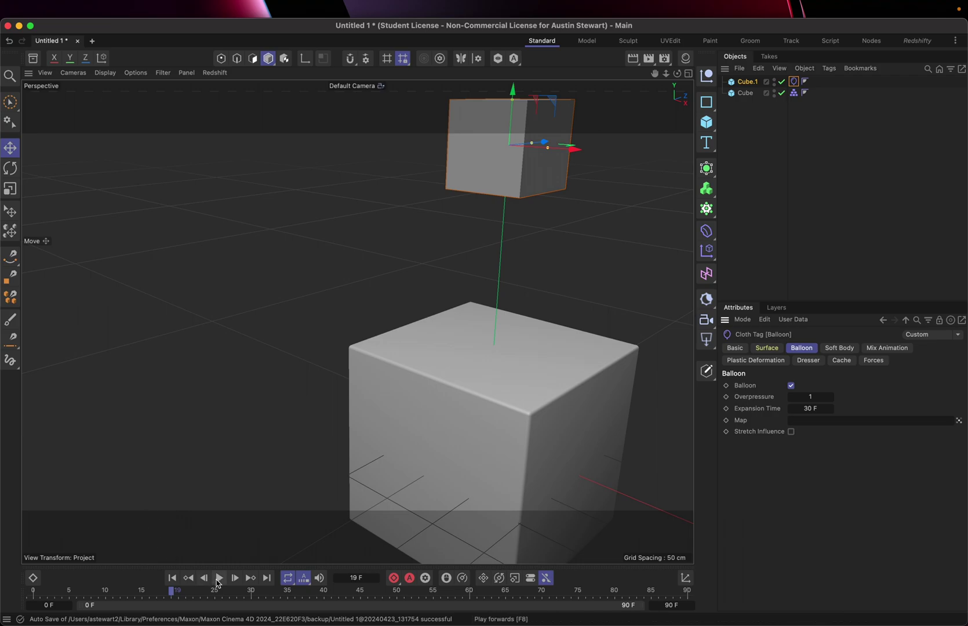
Play the balloon simulation, stop it at frame 44, and return to the first frame
left_click(218, 578)
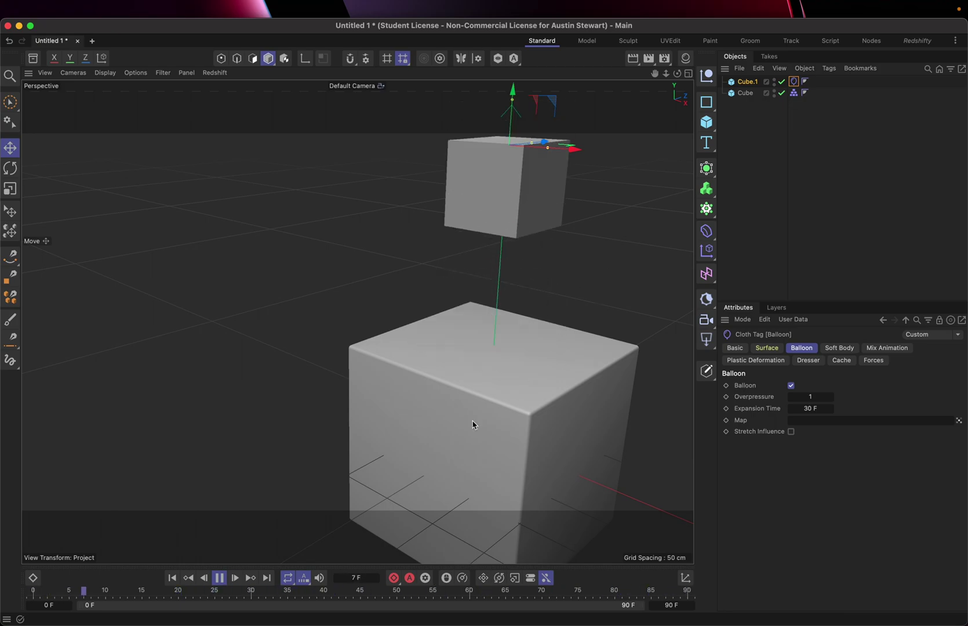
left_click(219, 578)
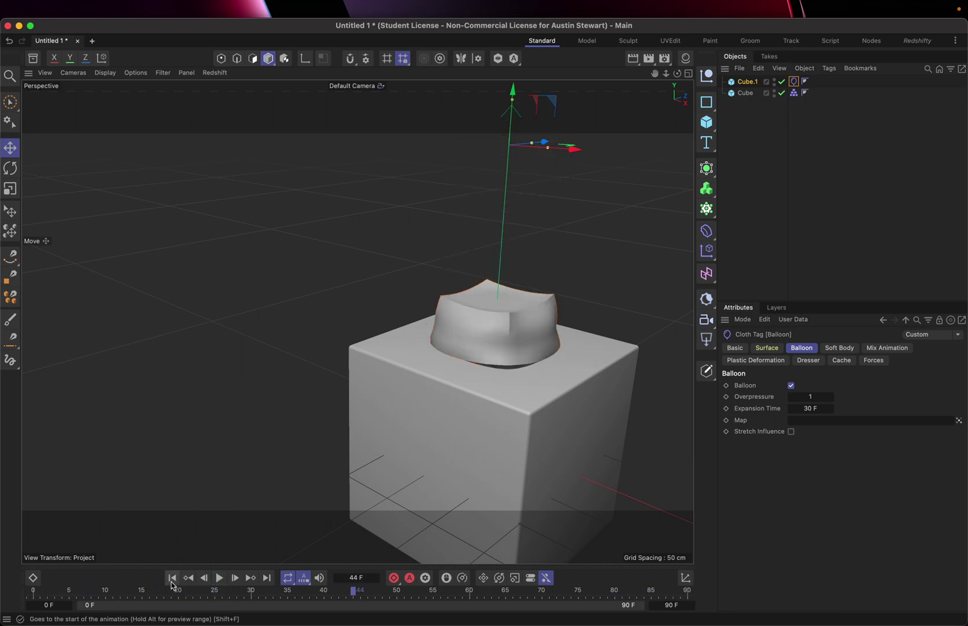
left_click(172, 578)
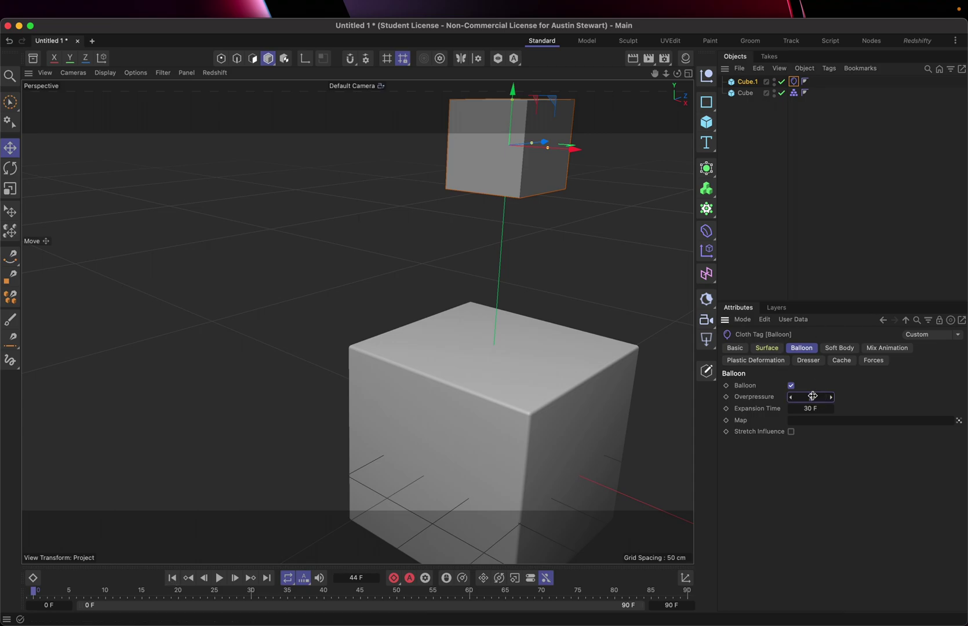
Try a balloon Overpressure of 10 and replay the simulation, stopping at frame 25
type("10")
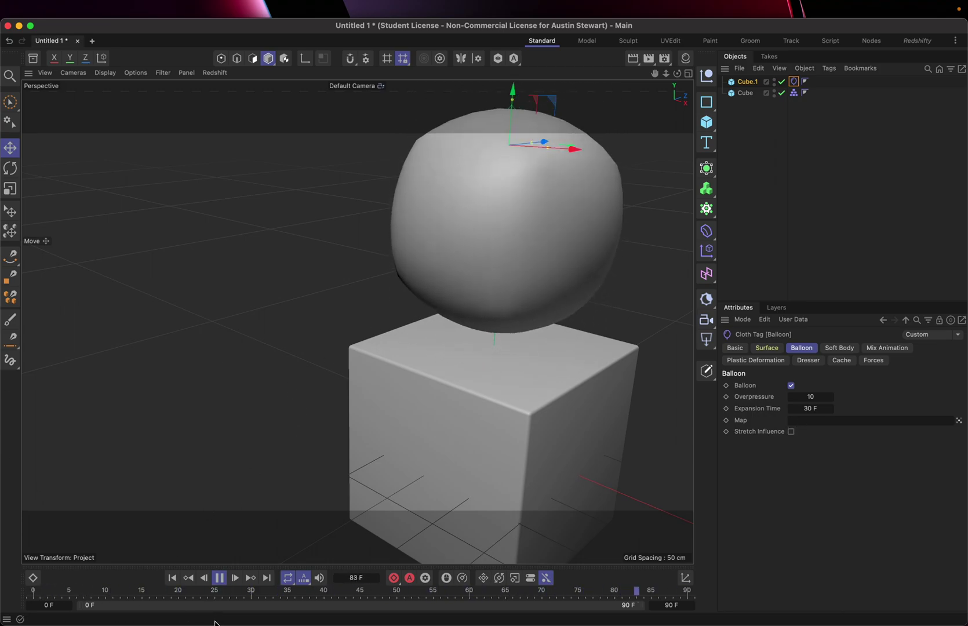
left_click(172, 578)
left_click(219, 578)
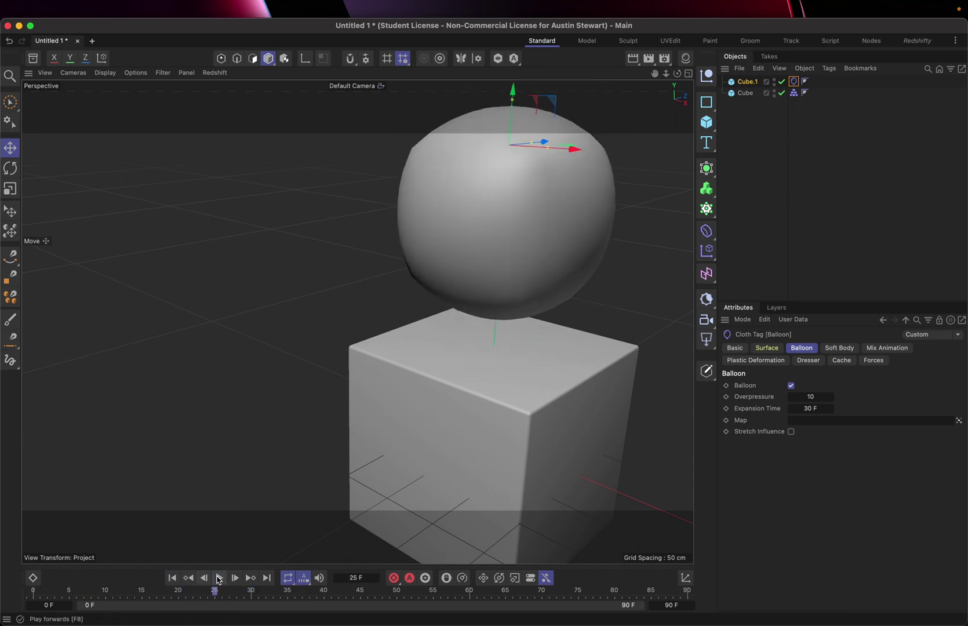
Set the balloon's Overpressure to 5, replay the simulation while viewing the Soft Body, Dresser and Plastic Deformation settings, and stop at frame 71
left_click(172, 578)
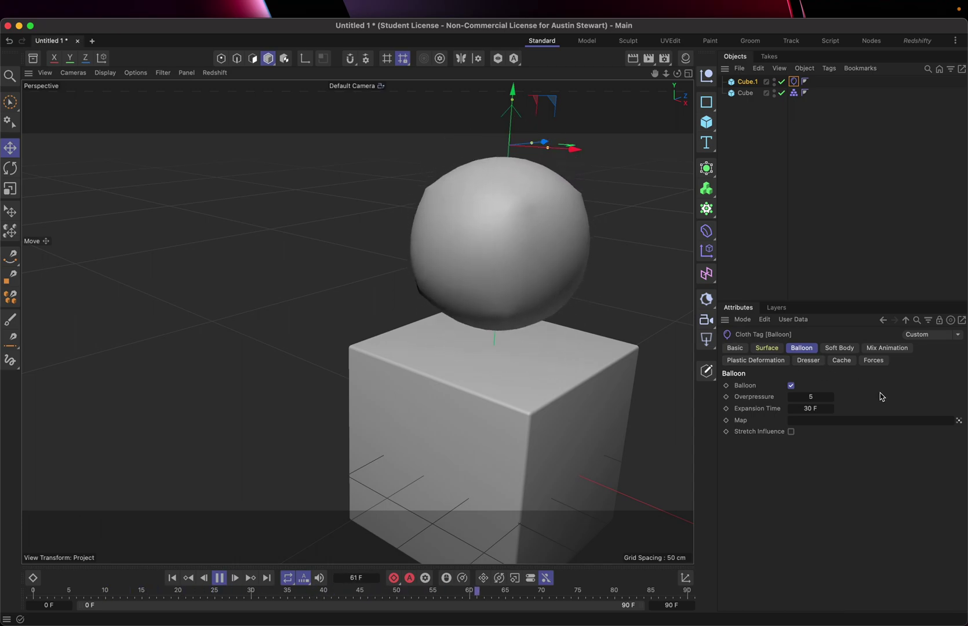
left_click(841, 350)
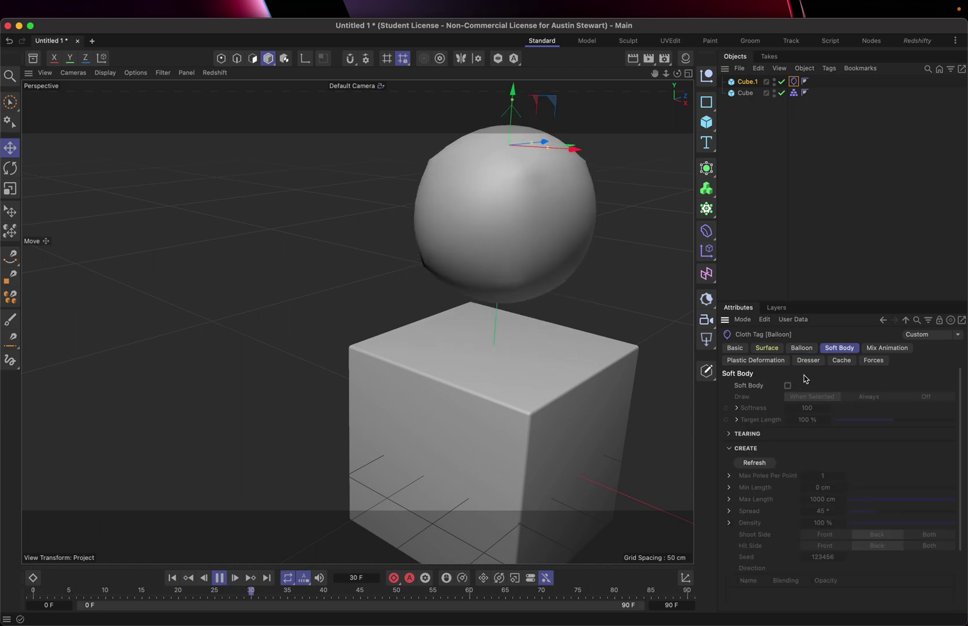
left_click(802, 348)
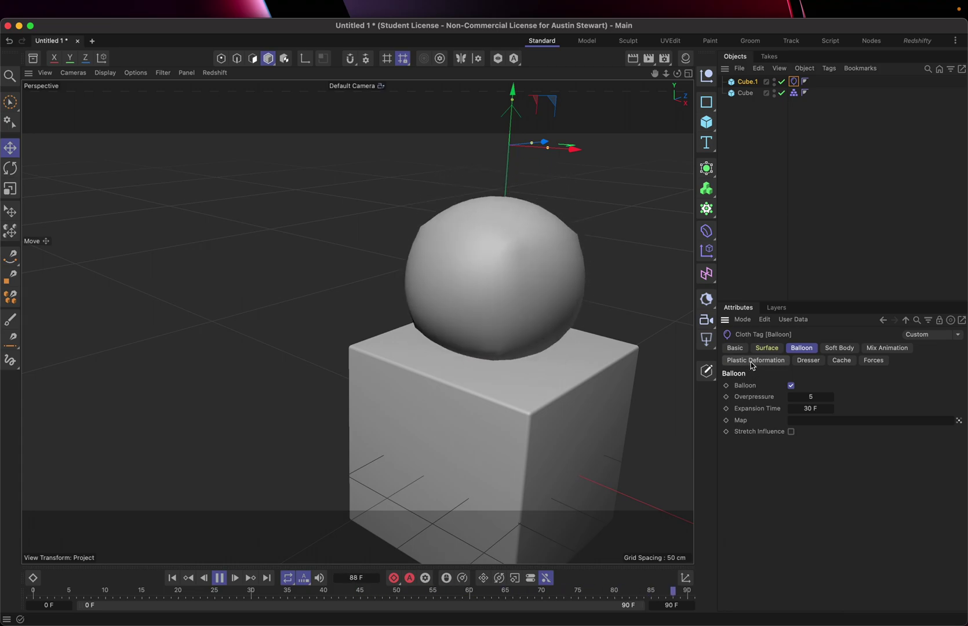
left_click(807, 360)
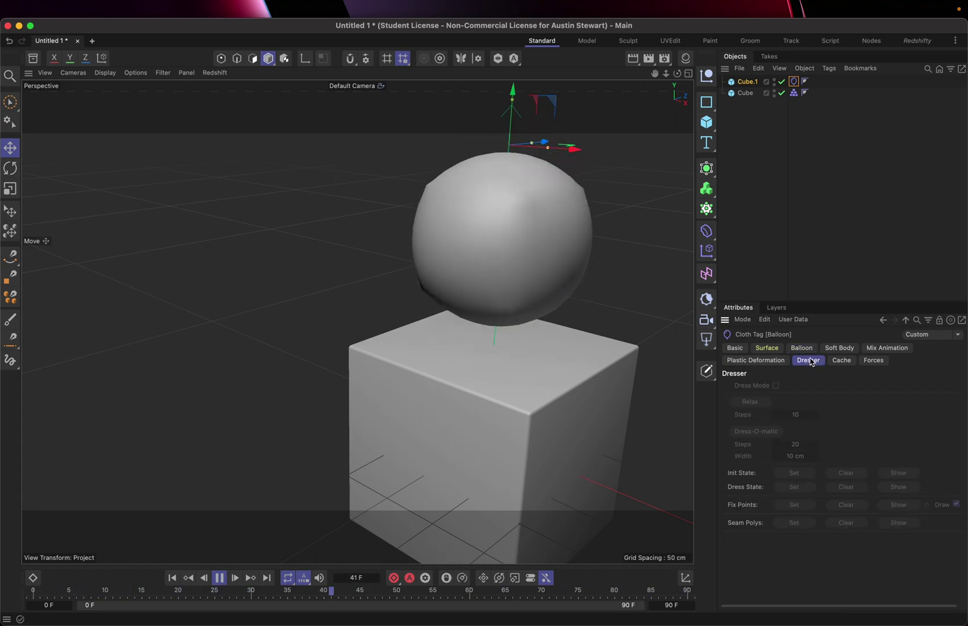
left_click(754, 362)
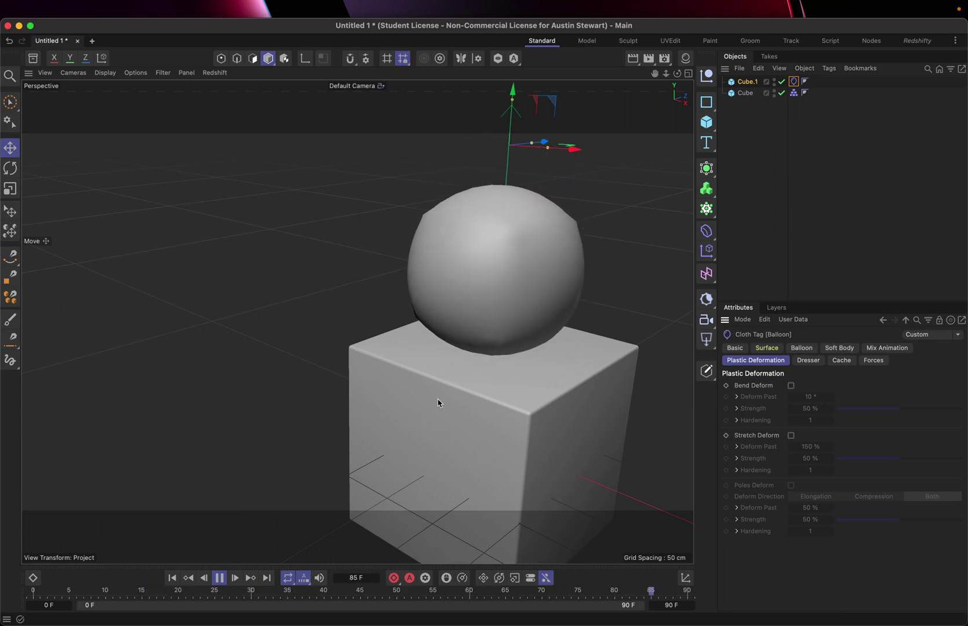
left_click(218, 579)
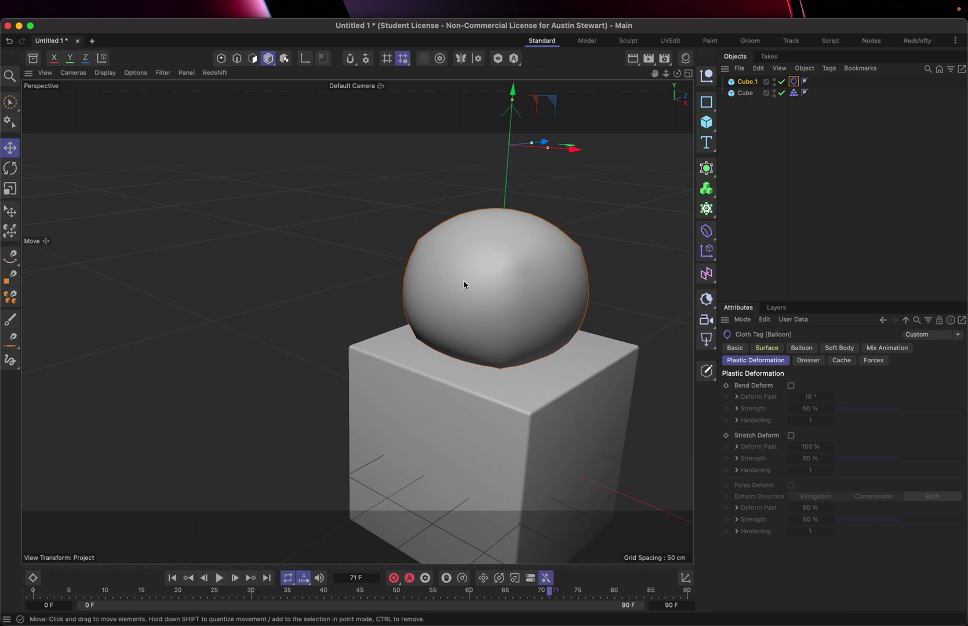
Disable both the small balloon cube and the large collider cube
left_click(781, 82)
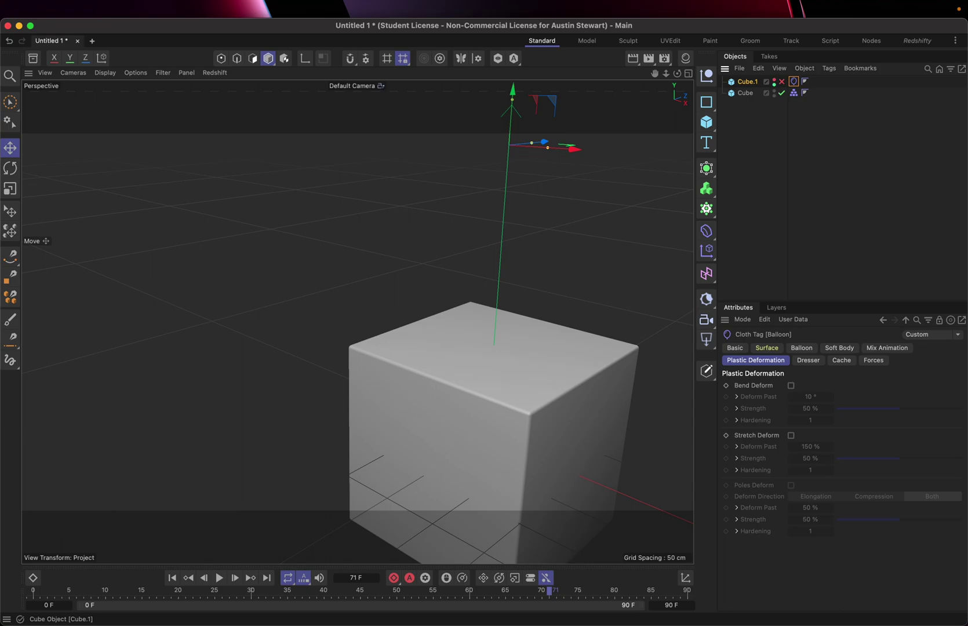
left_click(780, 94)
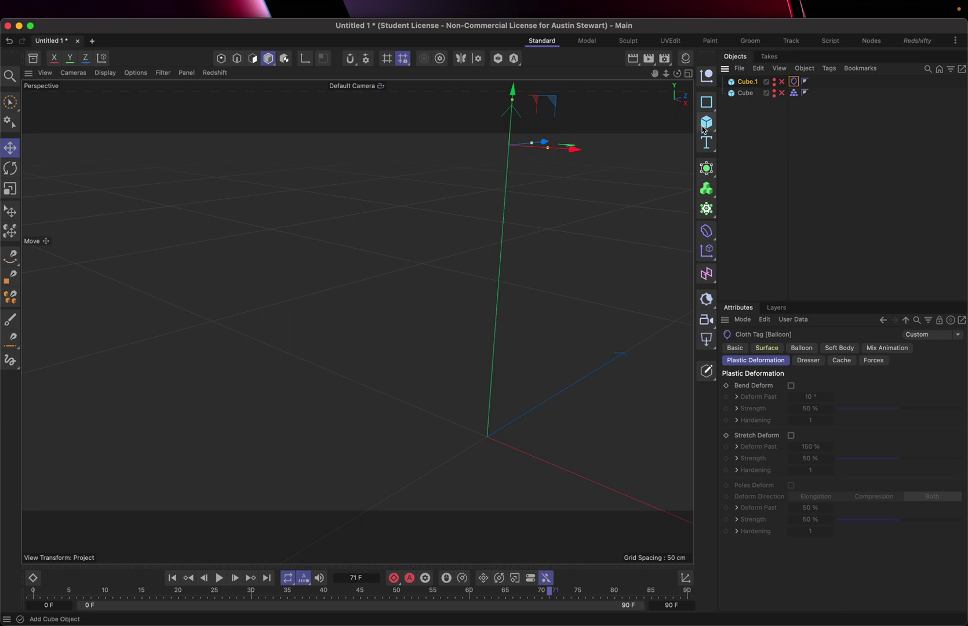
Add a plane with 40 width and 40 height segments and raise it well above the scene origin
left_click_drag(706, 127, 777, 168)
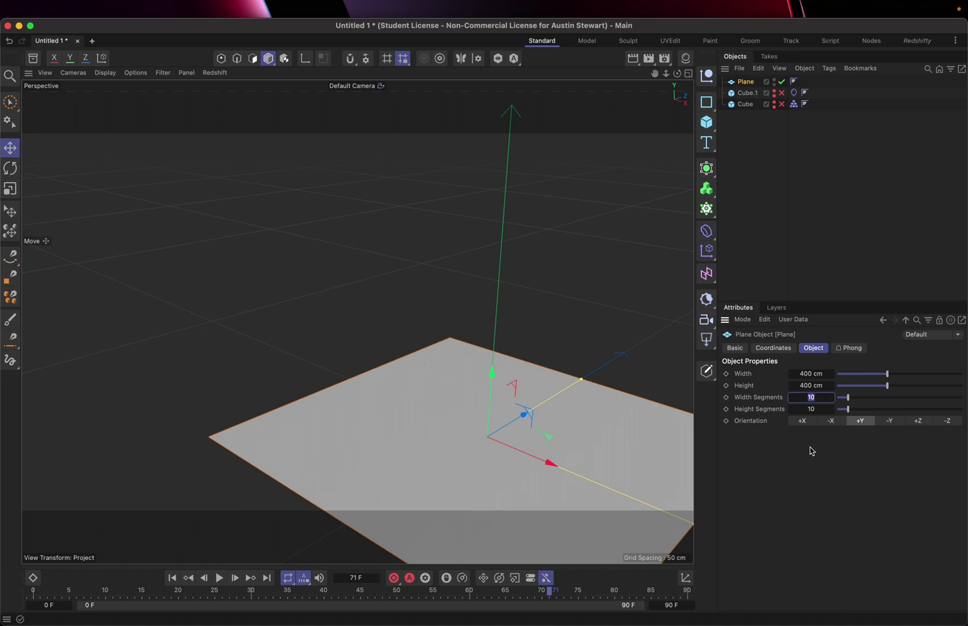
key("Return")
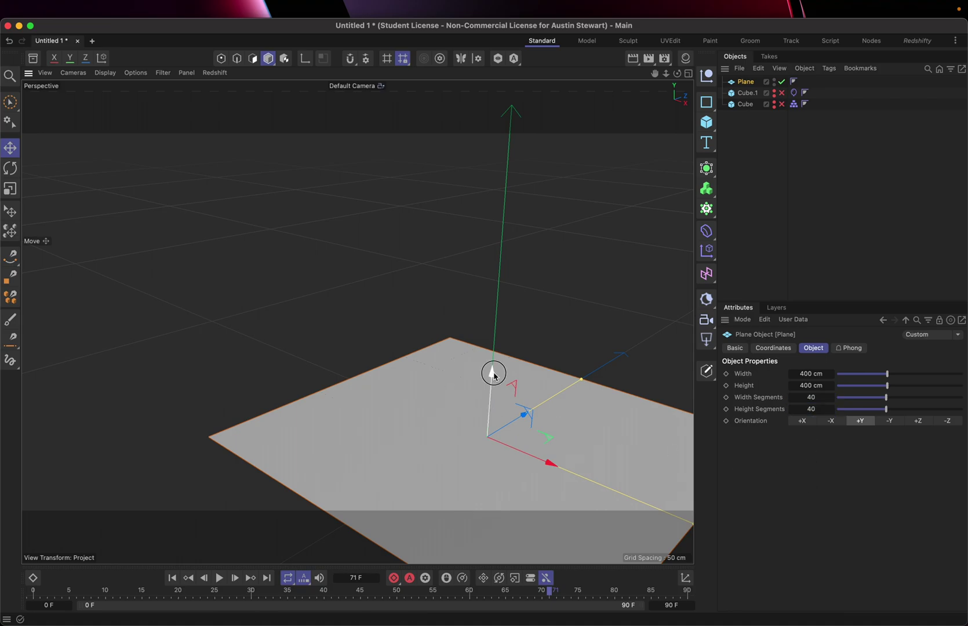
left_click_drag(493, 371, 492, 158)
key("o")
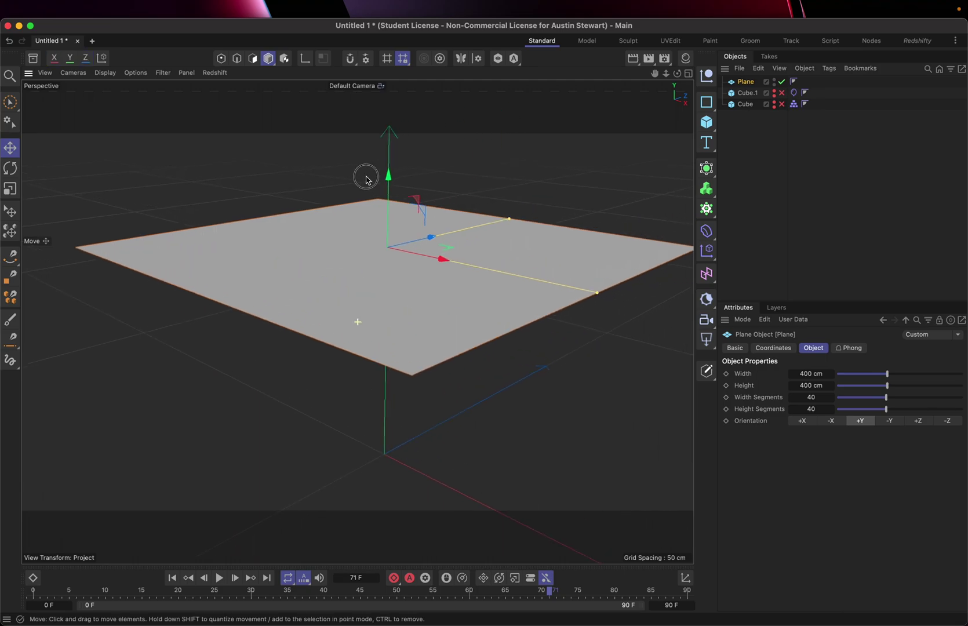
Add a Cloth simulation tag to the plane and convert the plane to an editable polygon object
right_click(742, 87)
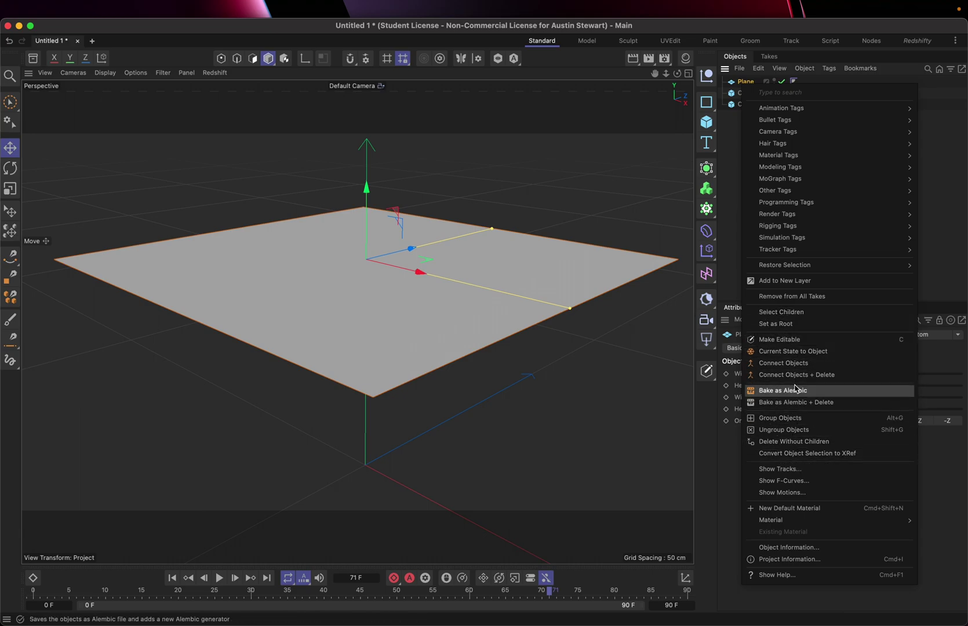
mouse_move(790, 241)
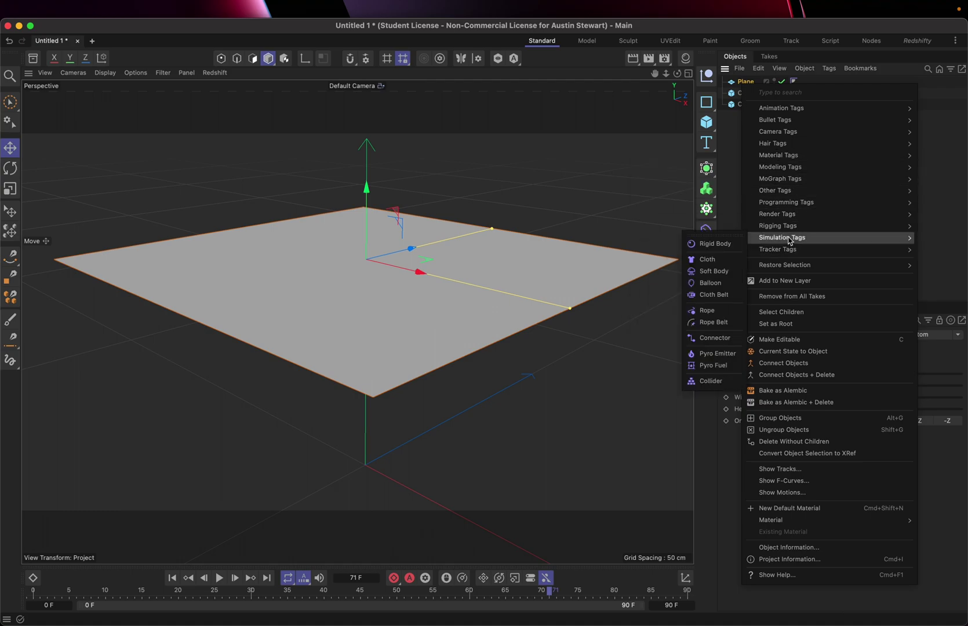
left_click(708, 260)
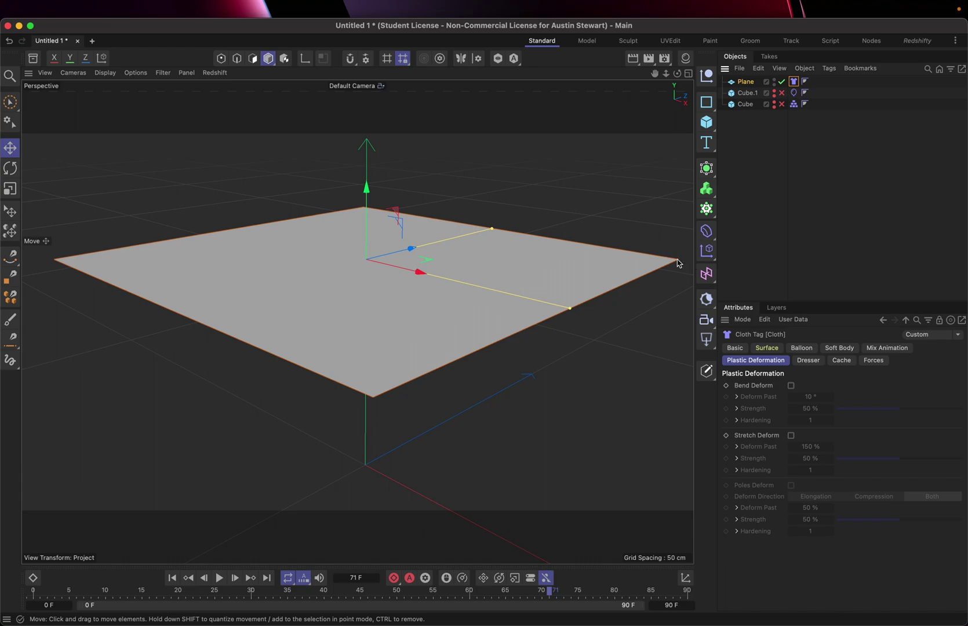
left_click(745, 83)
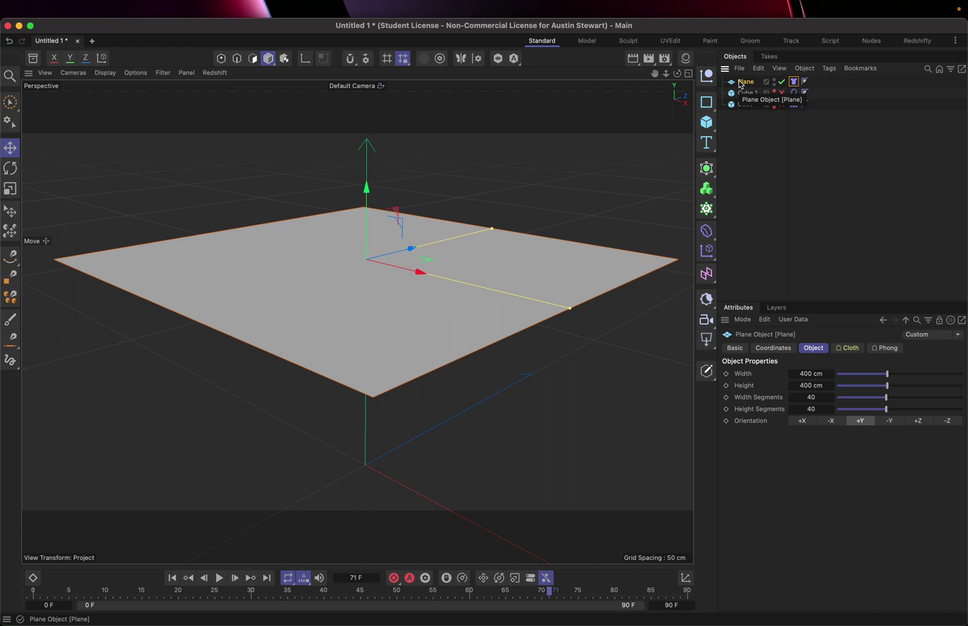
key("c")
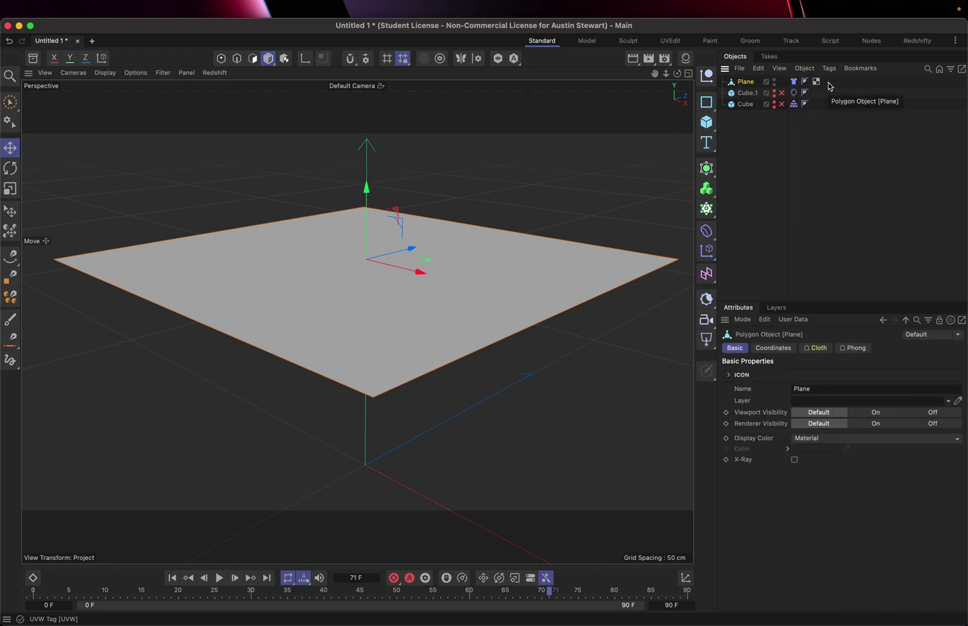
Switch the plane to point editing, show the Cloth tag's Dresser settings, and activate Brush Selection
left_click(798, 86)
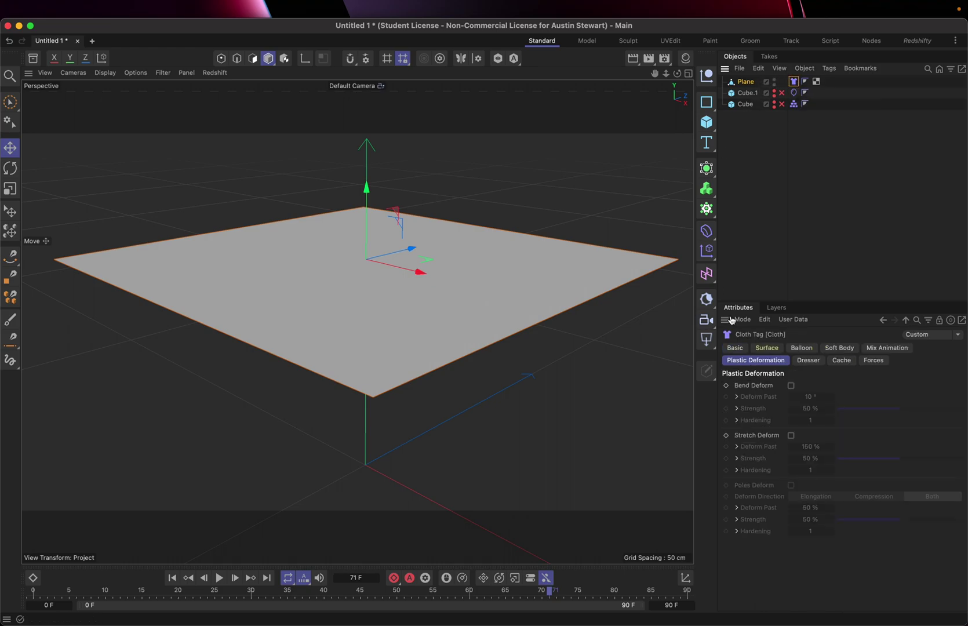
left_click(221, 58)
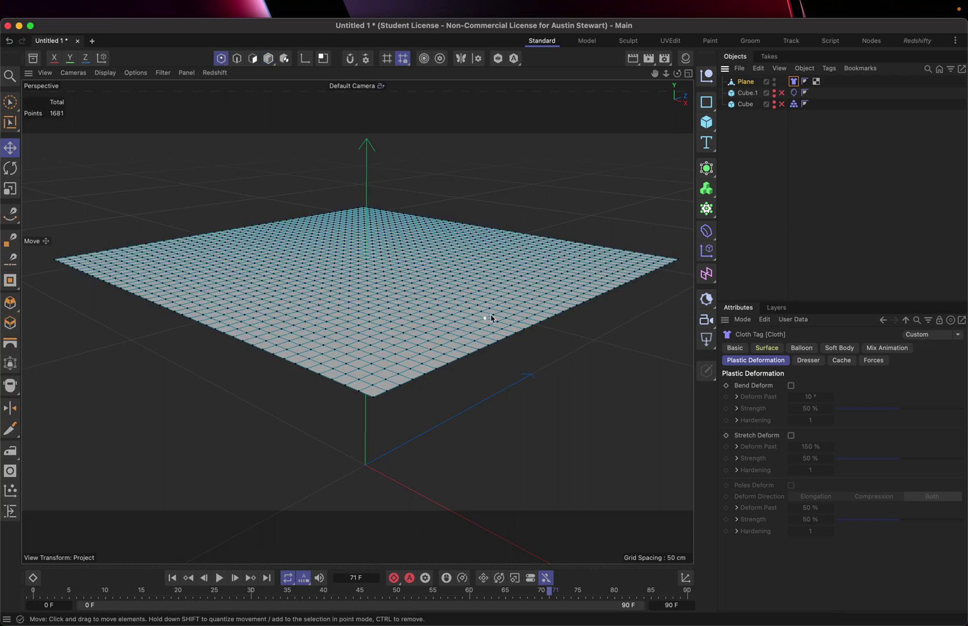
left_click(810, 361)
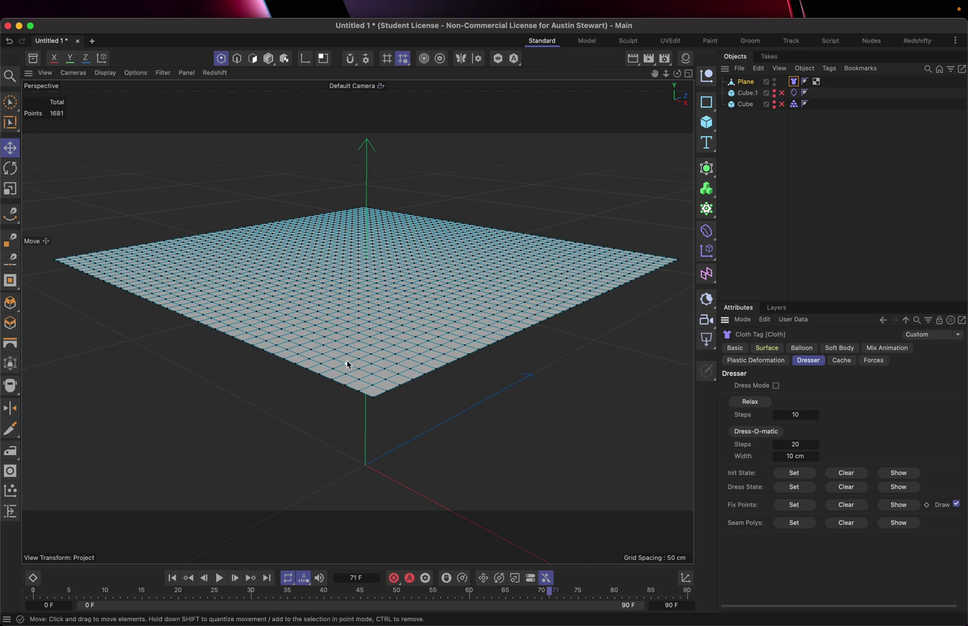
left_click(9, 103)
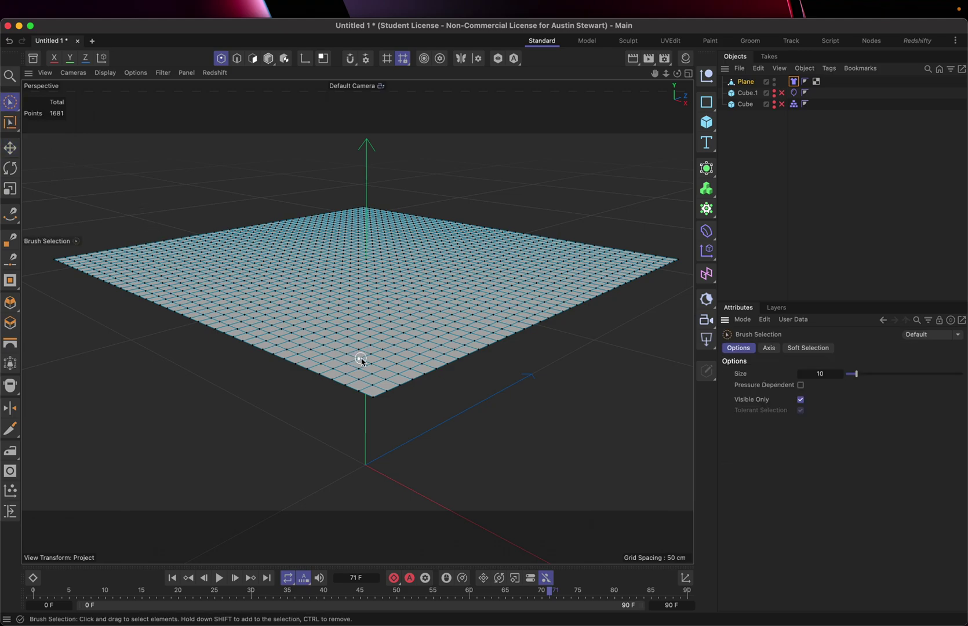
Briefly play the simulation to redraw the plane, and frame the plane in the maximized Perspective view
left_click(689, 74)
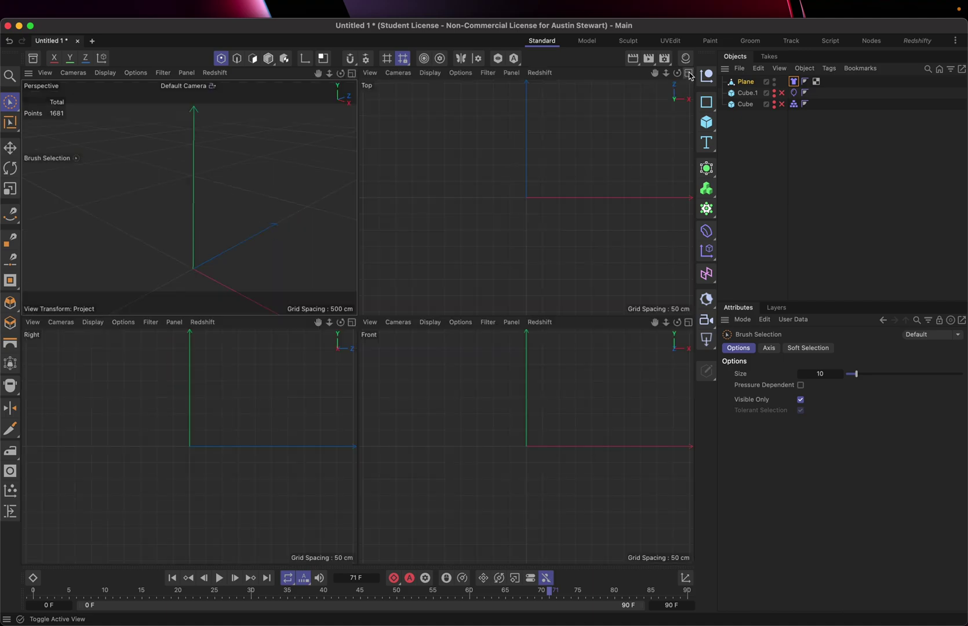
left_click(688, 77)
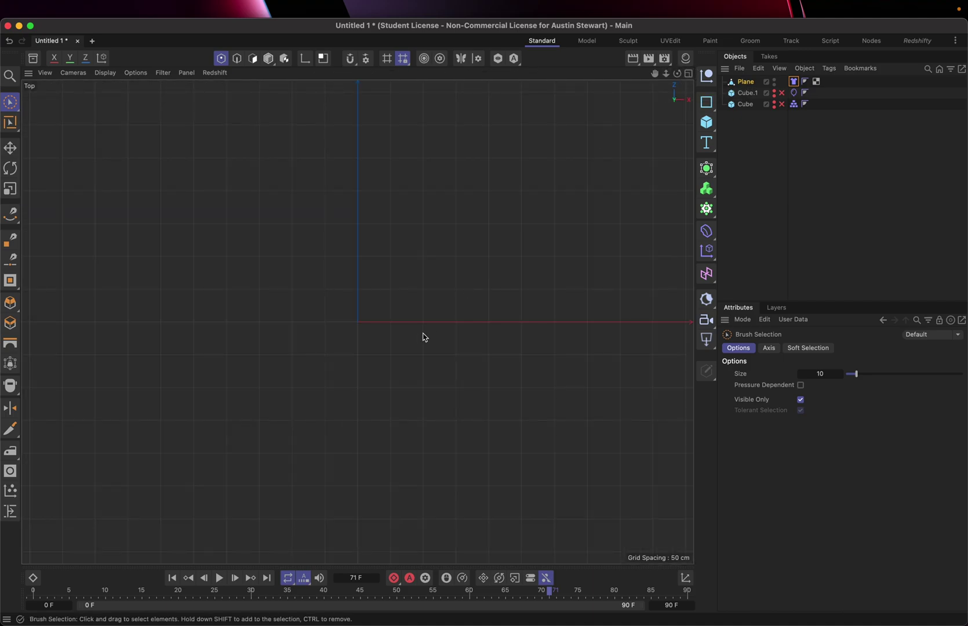
left_click(688, 74)
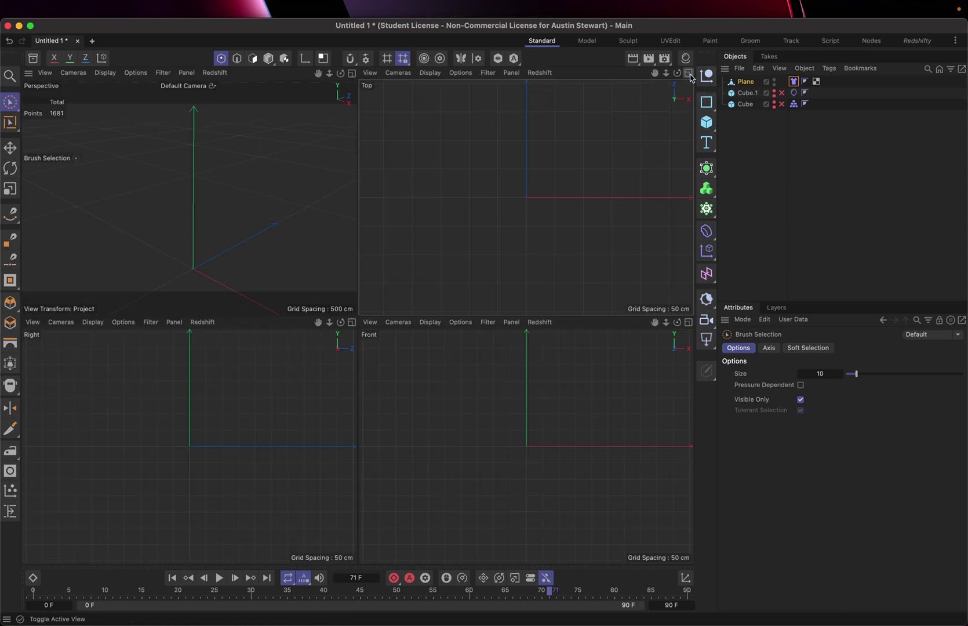
left_click(210, 184)
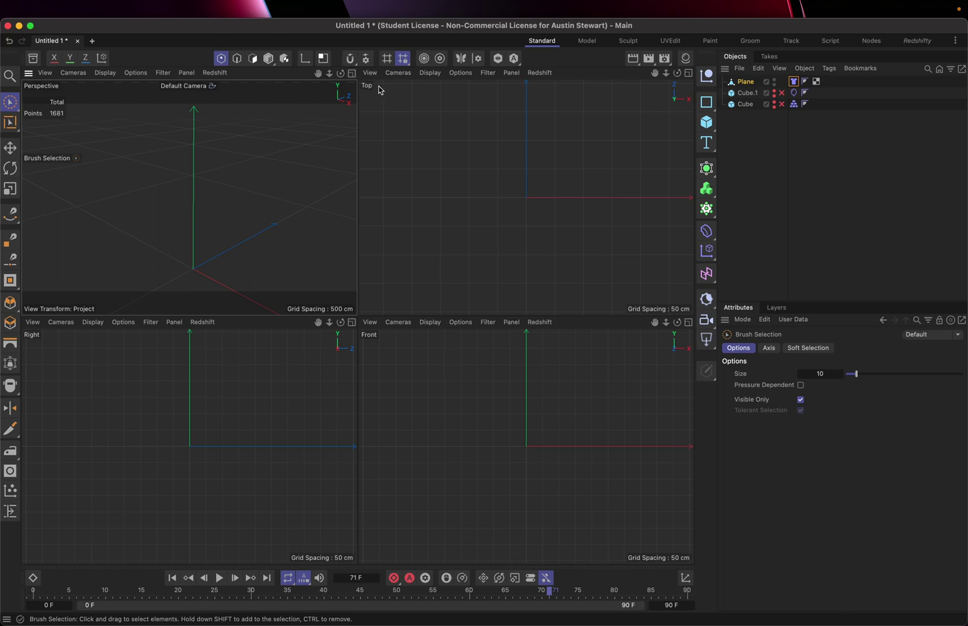
left_click(742, 82)
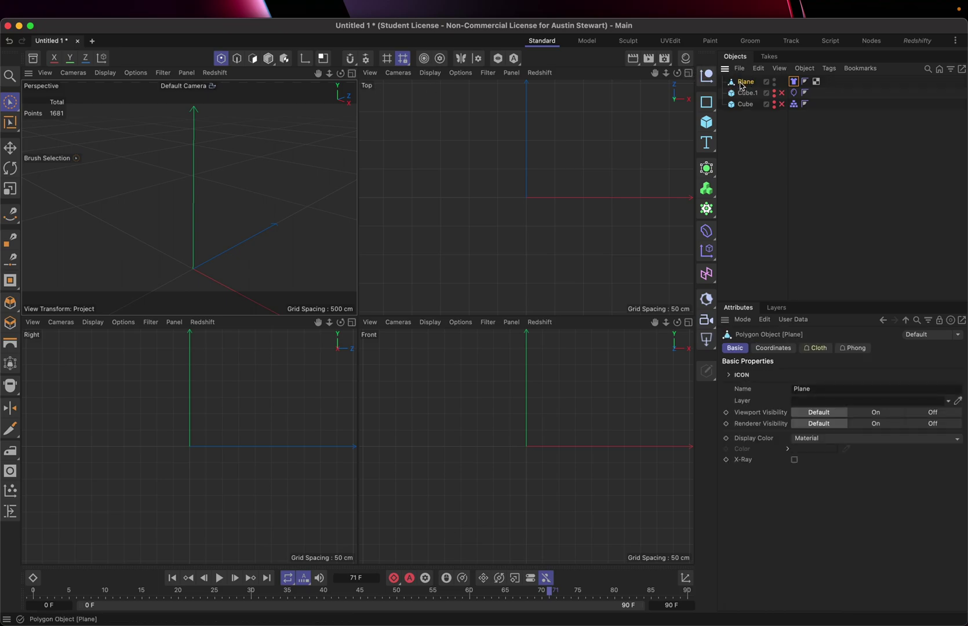
left_click(352, 73)
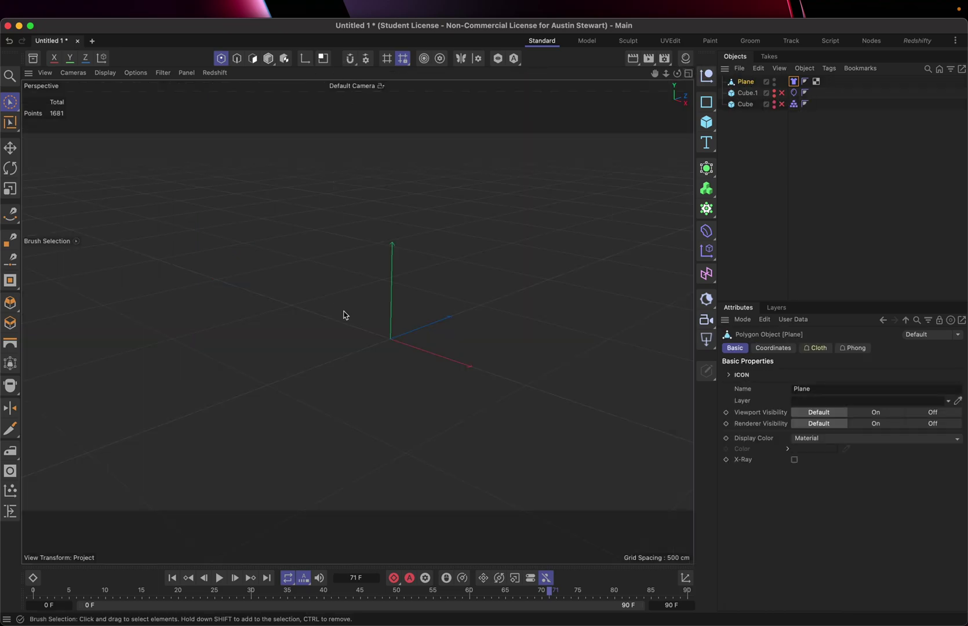
left_click(220, 579)
left_click(220, 578)
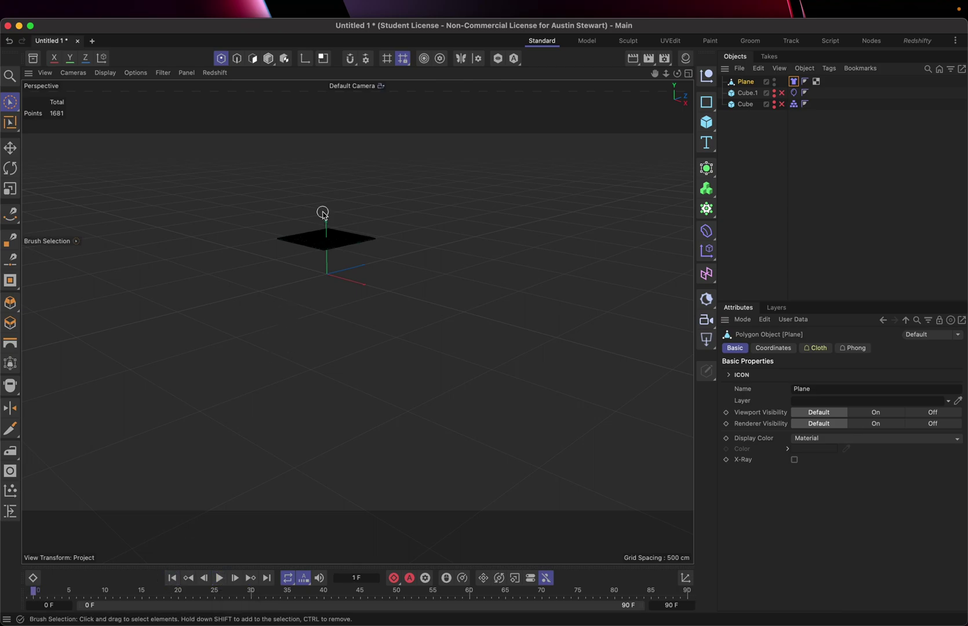
key("h")
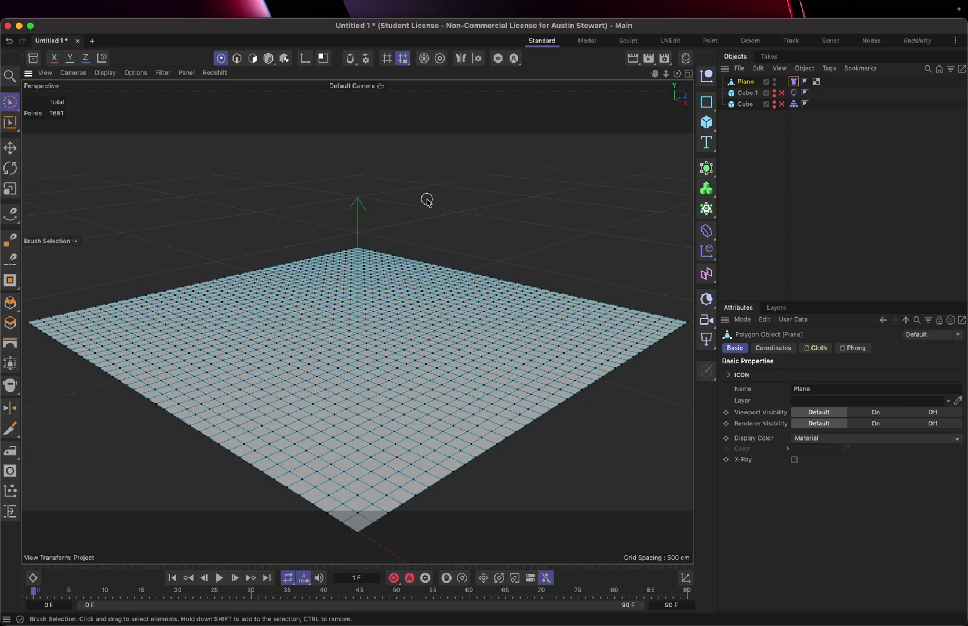
Maximize the Top view, play the simulation briefly to redraw the plane's points, and return to the start frame
left_click(688, 74)
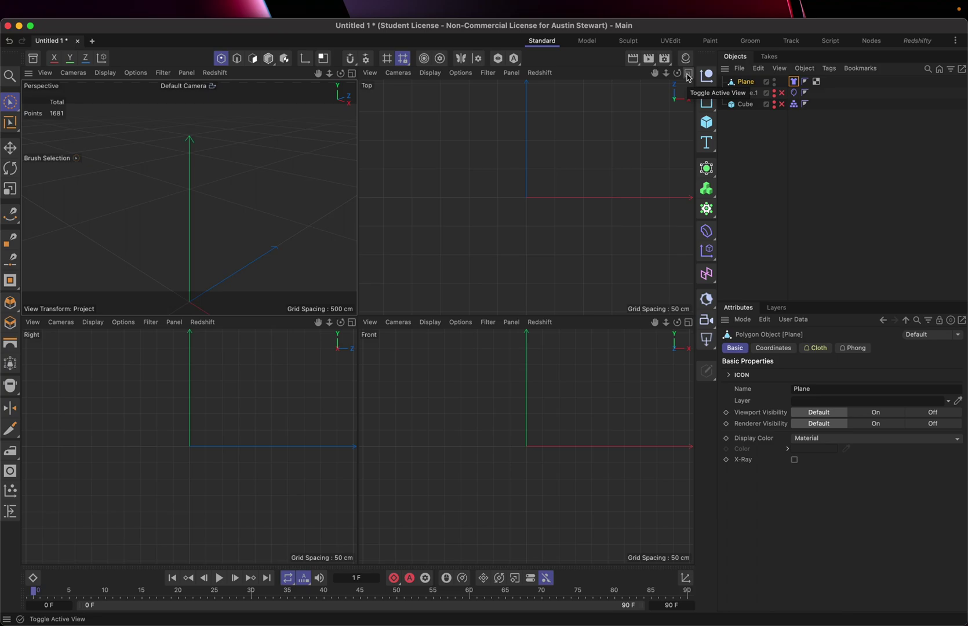
left_click(688, 74)
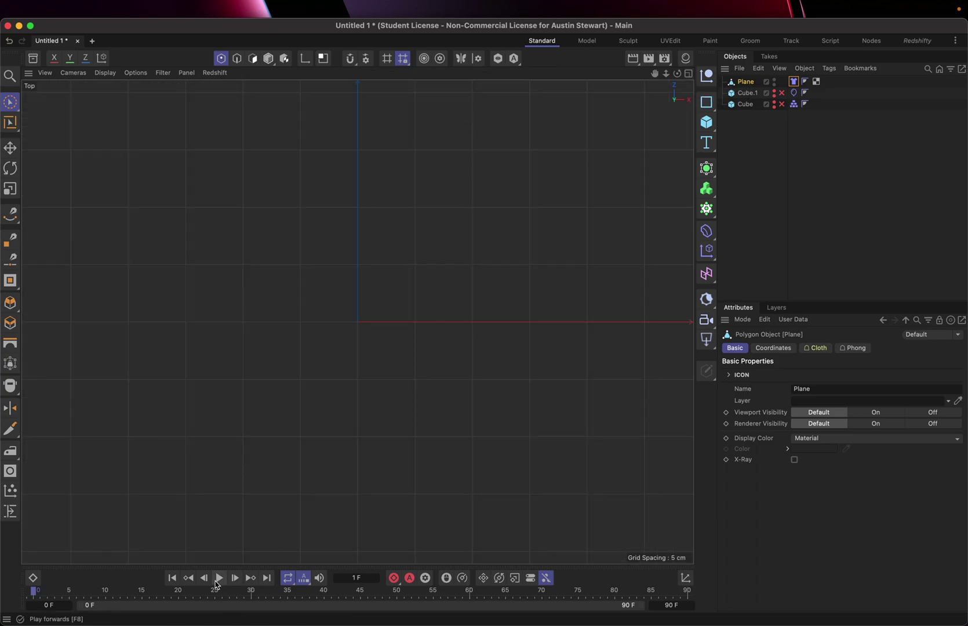
left_click(217, 579)
left_click(218, 578)
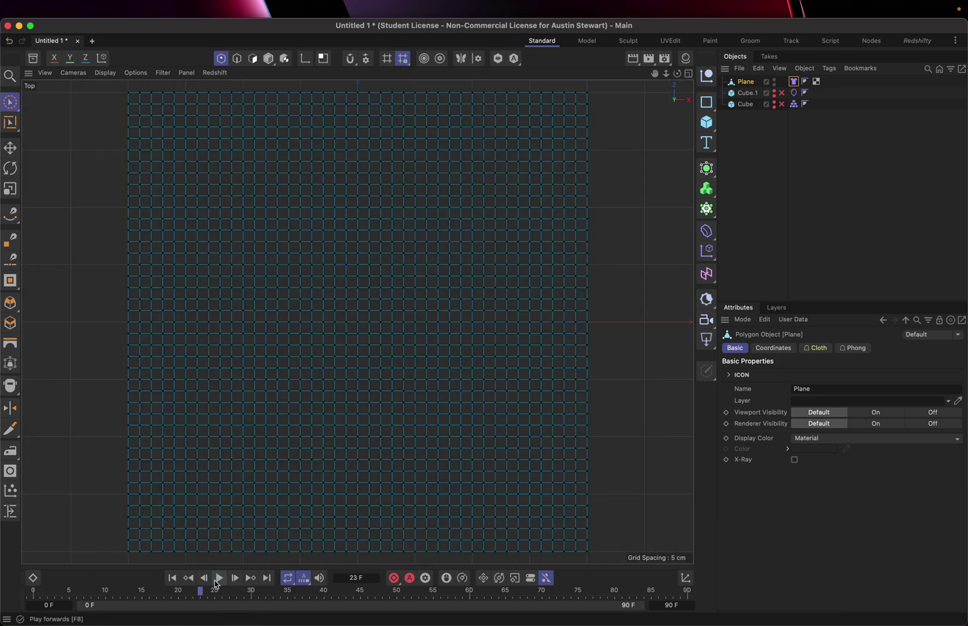
left_click(172, 578)
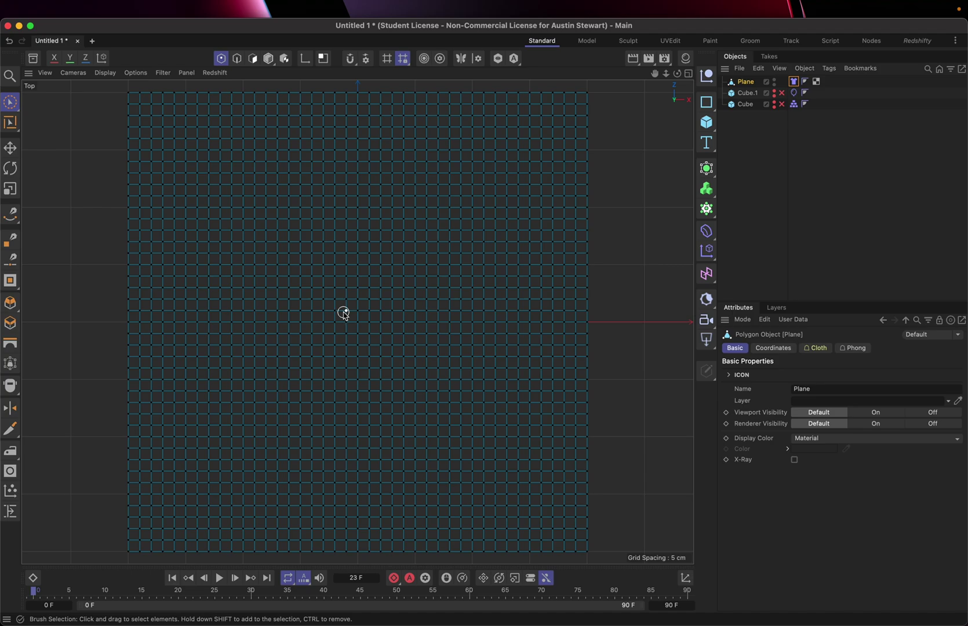
left_click(45, 73)
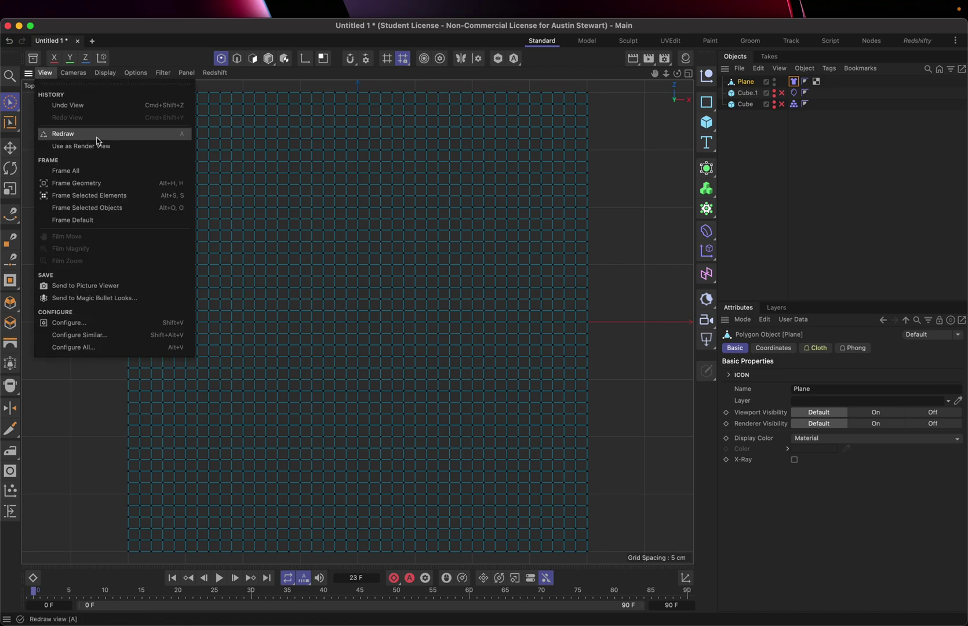
left_click(784, 139)
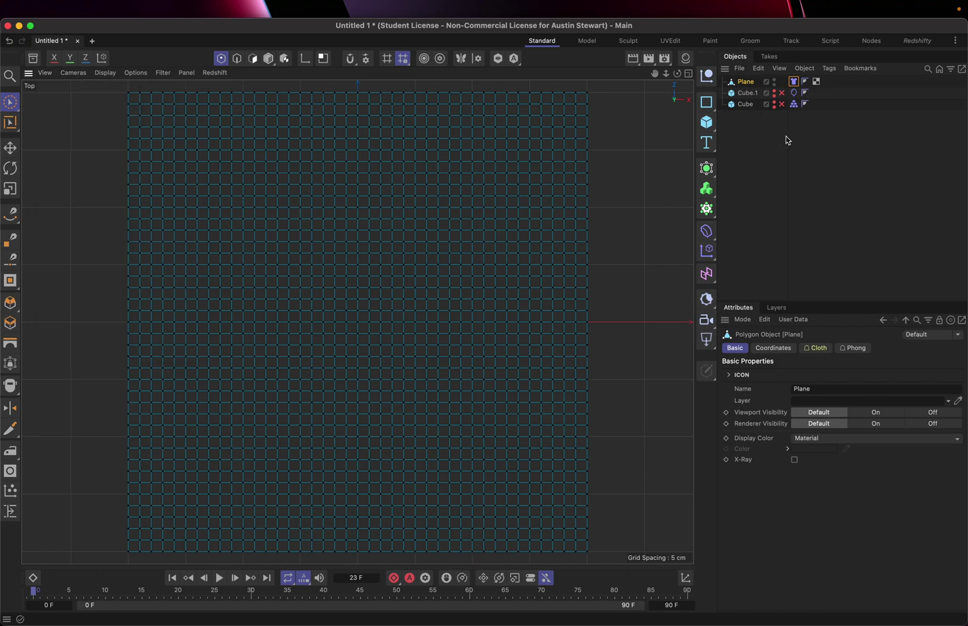
Select one point slightly inside each of the plane's four corners and set them as the cloth's Fix Points
left_click(163, 128)
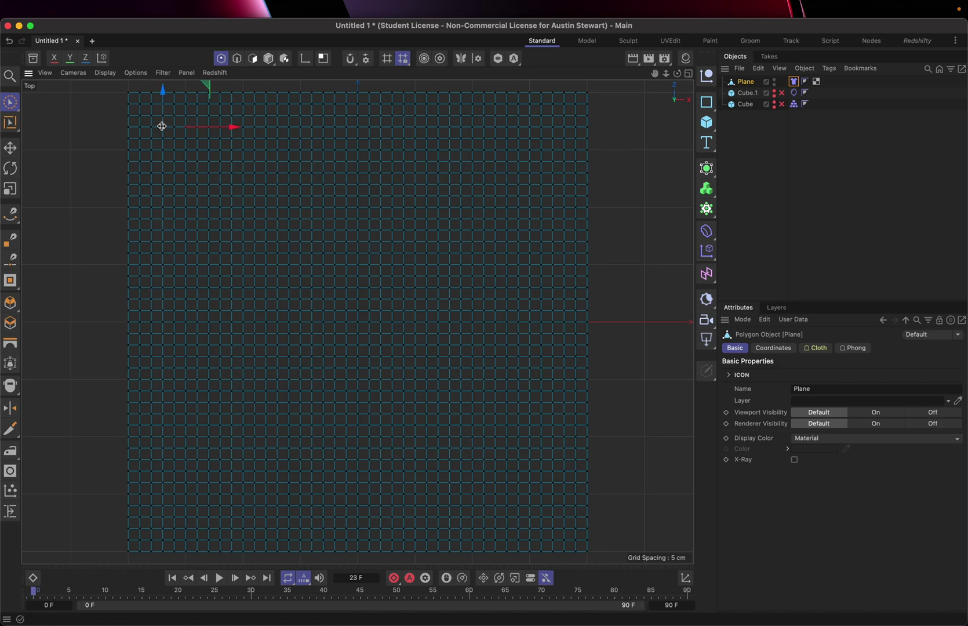
left_click(553, 128, "shift")
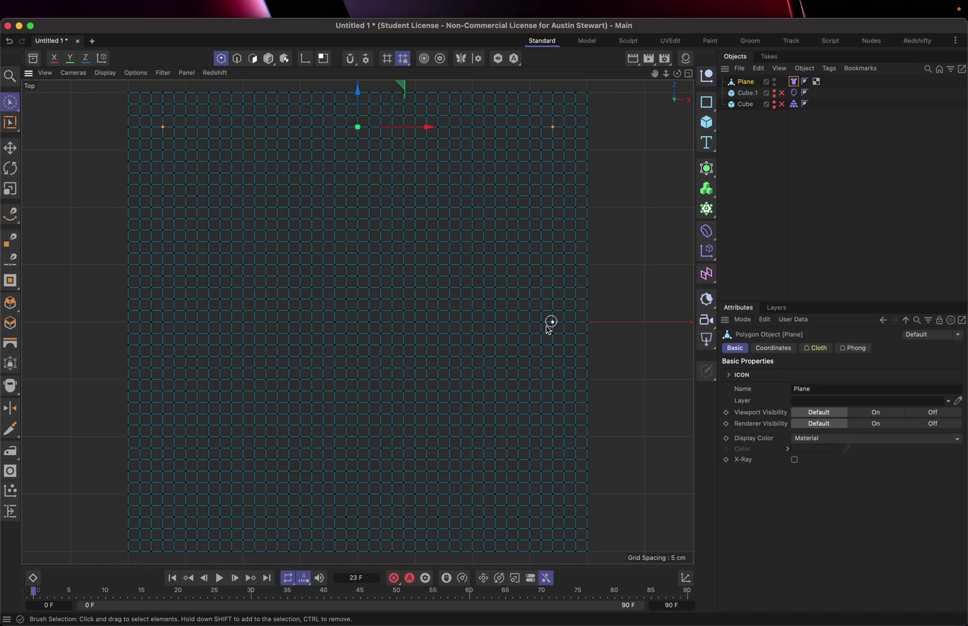
left_click(552, 531, "shift")
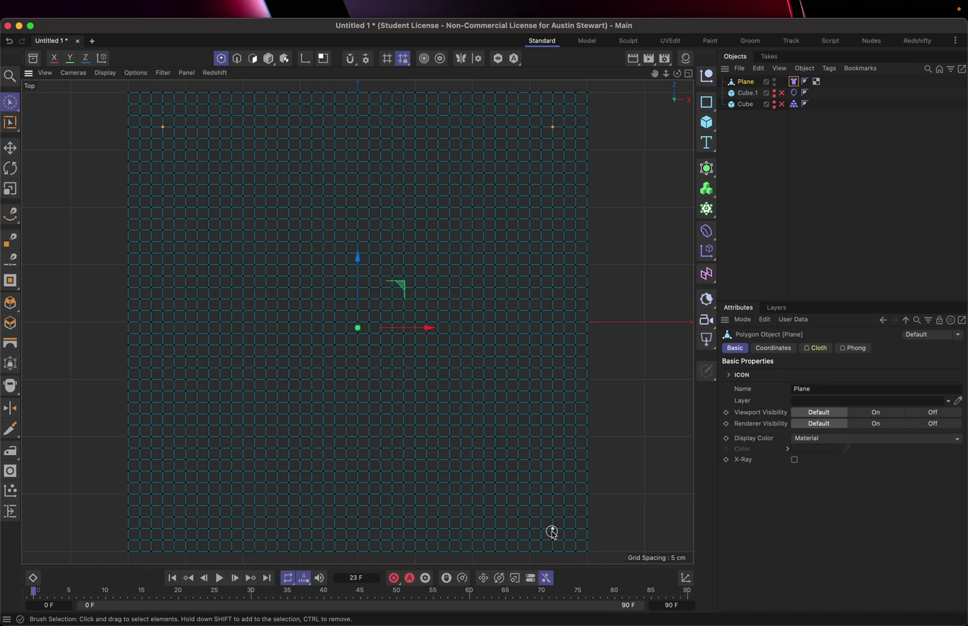
left_click(162, 529, "shift")
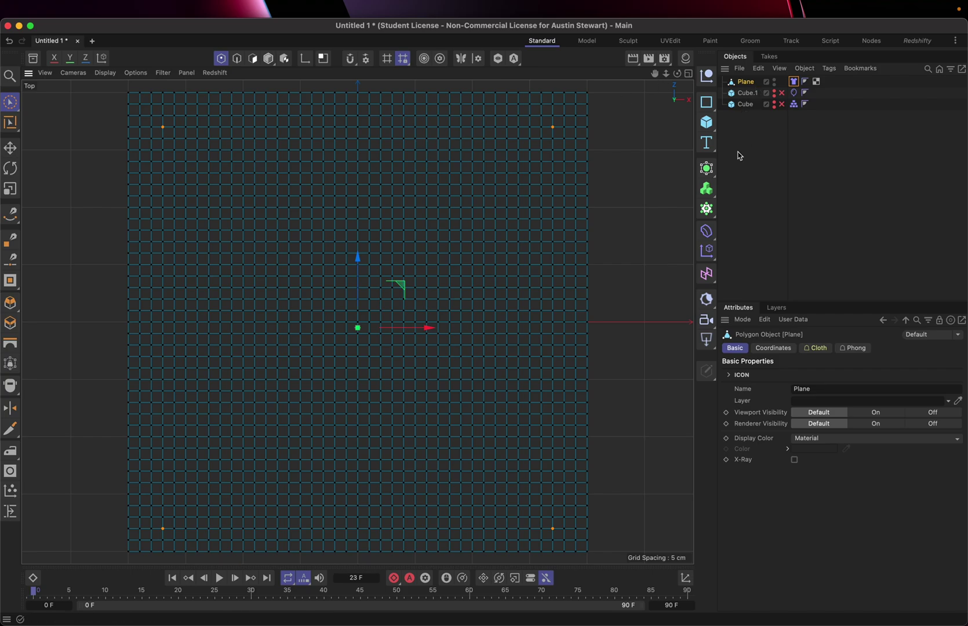
left_click(794, 83)
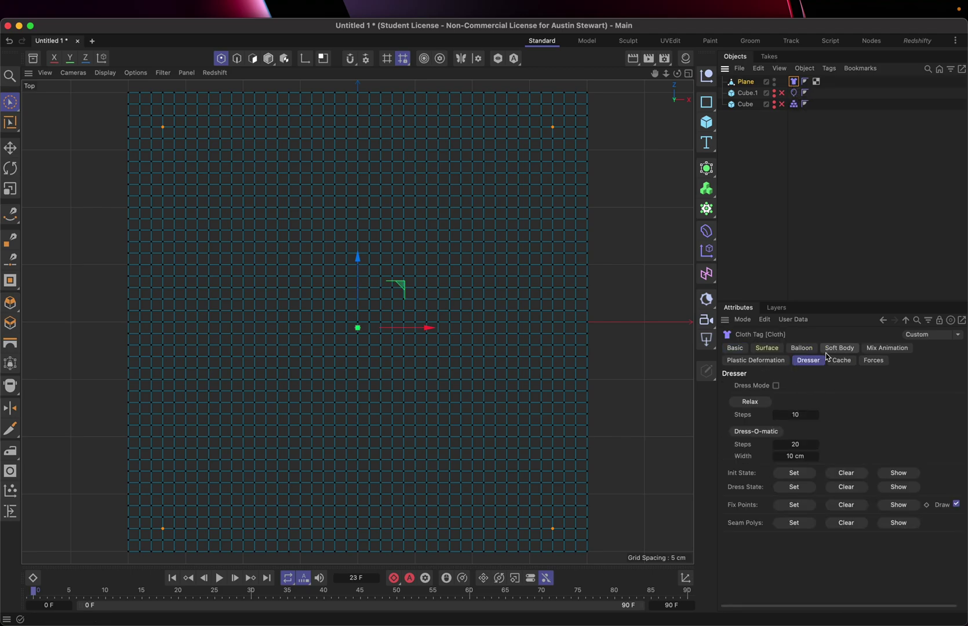
left_click(795, 505)
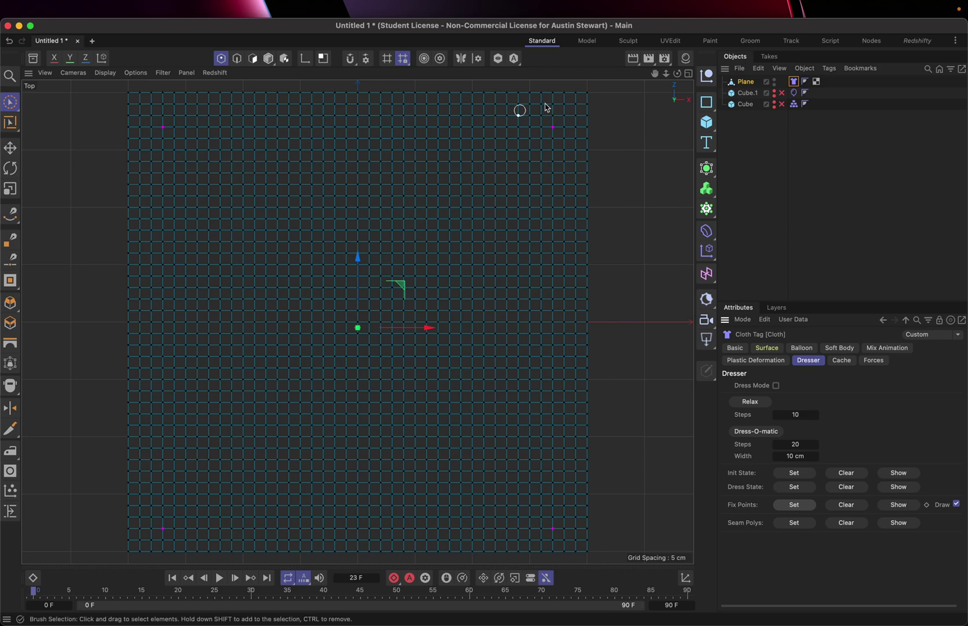
Return to the Perspective view, play the pinned cloth simulation, stop at frame 52, and rewind to the start
left_click(688, 73)
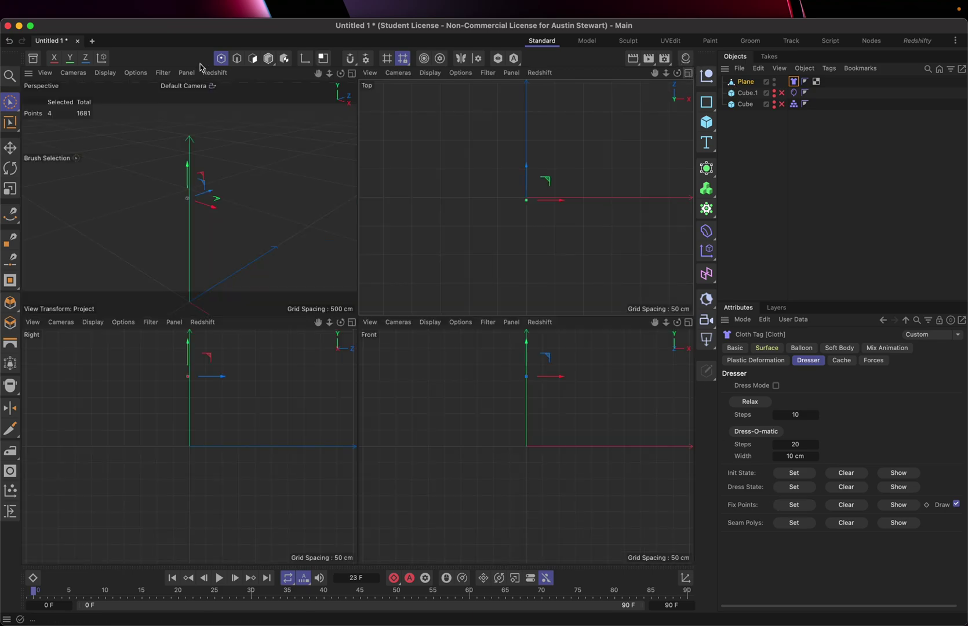
left_click(352, 73)
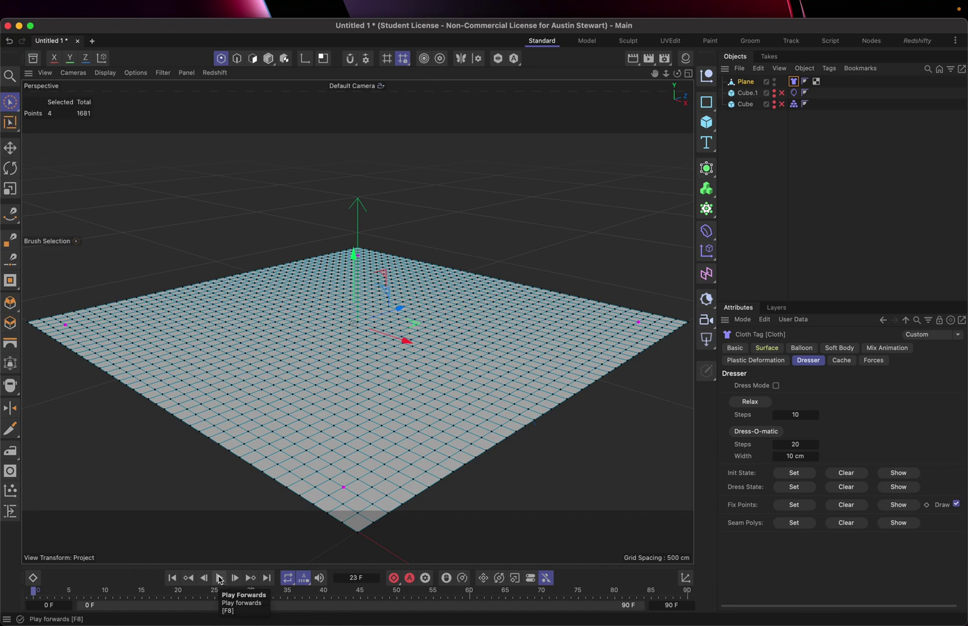
left_click(220, 578)
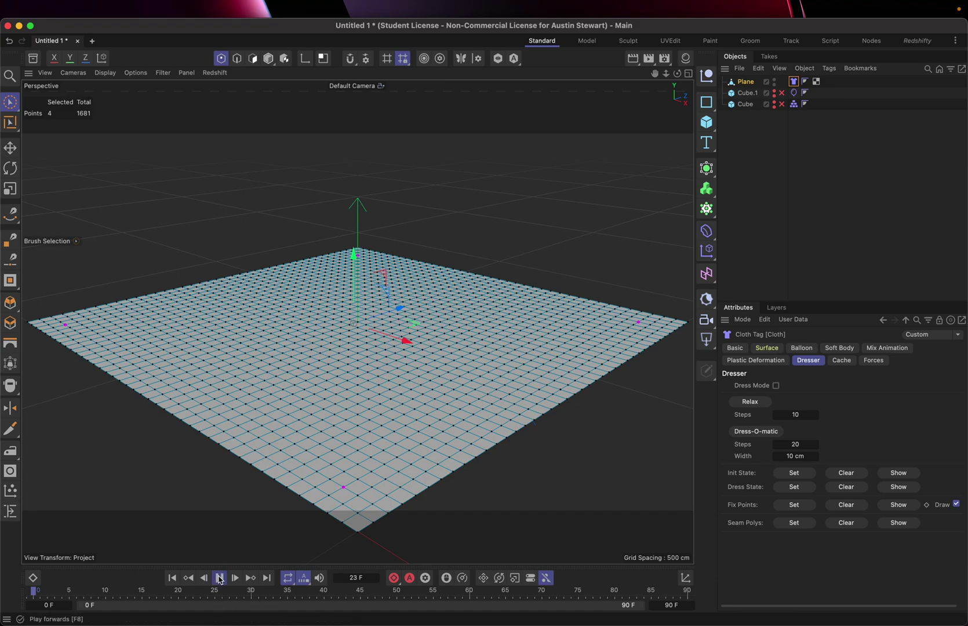
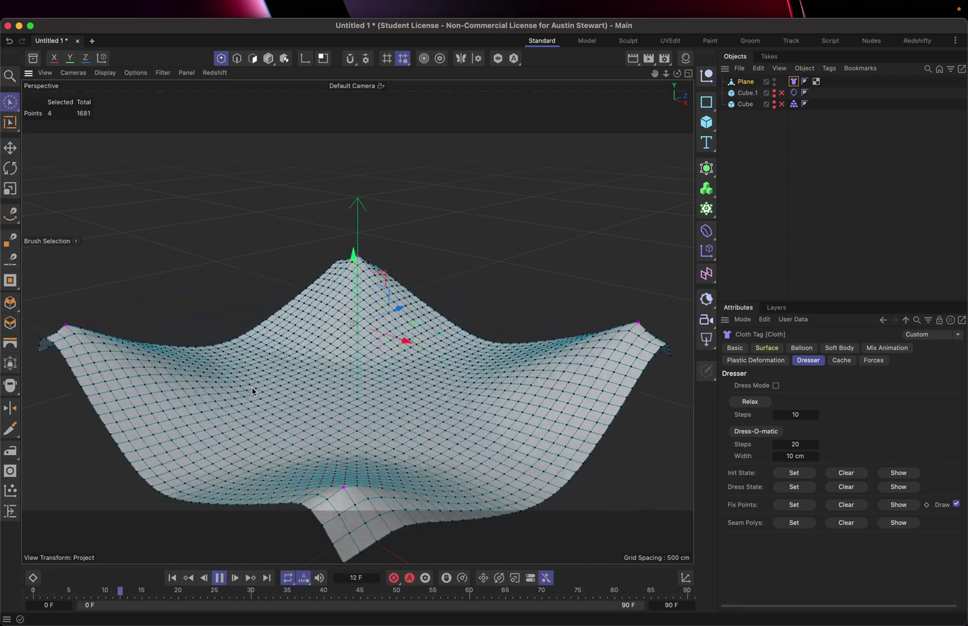
left_click(220, 578)
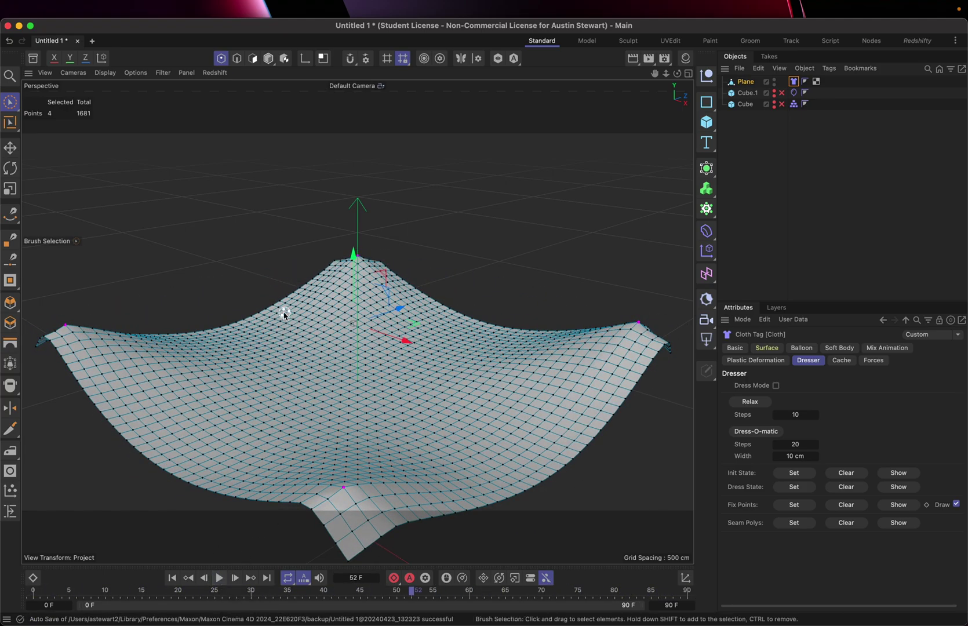
left_click(172, 578)
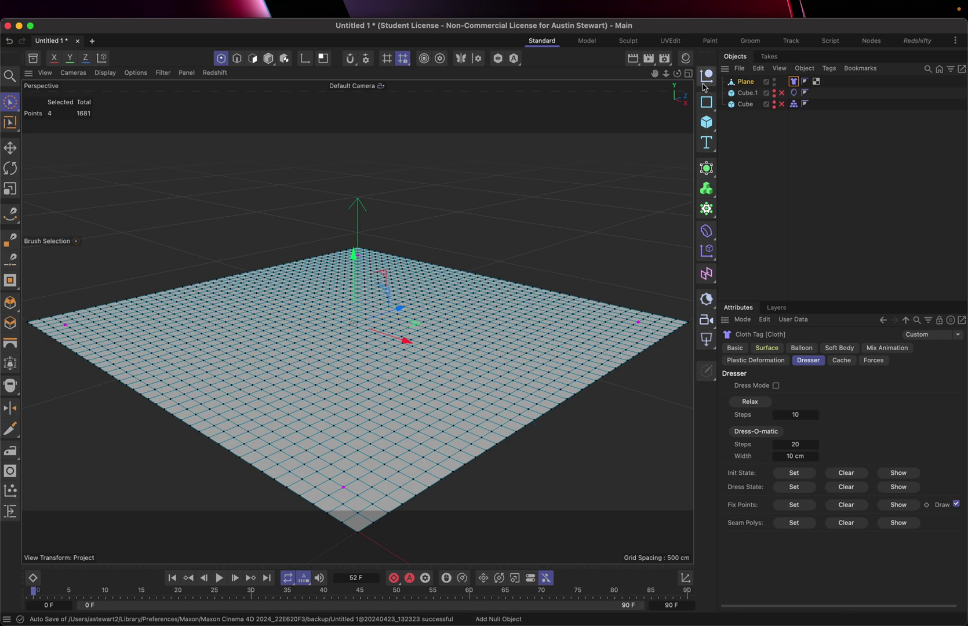
Add a Circle spline to the scene and apply a Rope simulation tag to it
left_click_drag(706, 102, 826, 131)
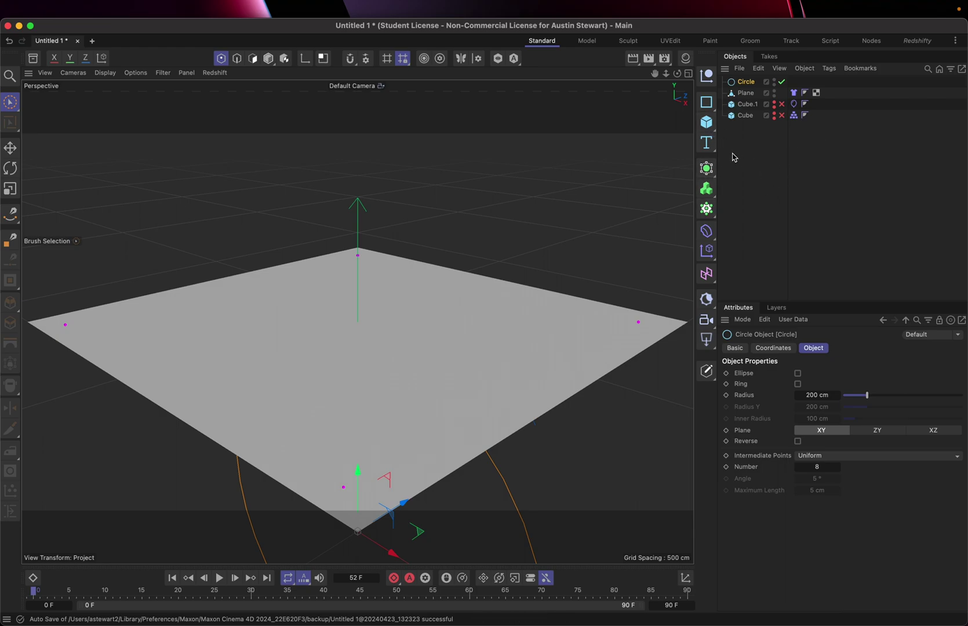
right_click(746, 86)
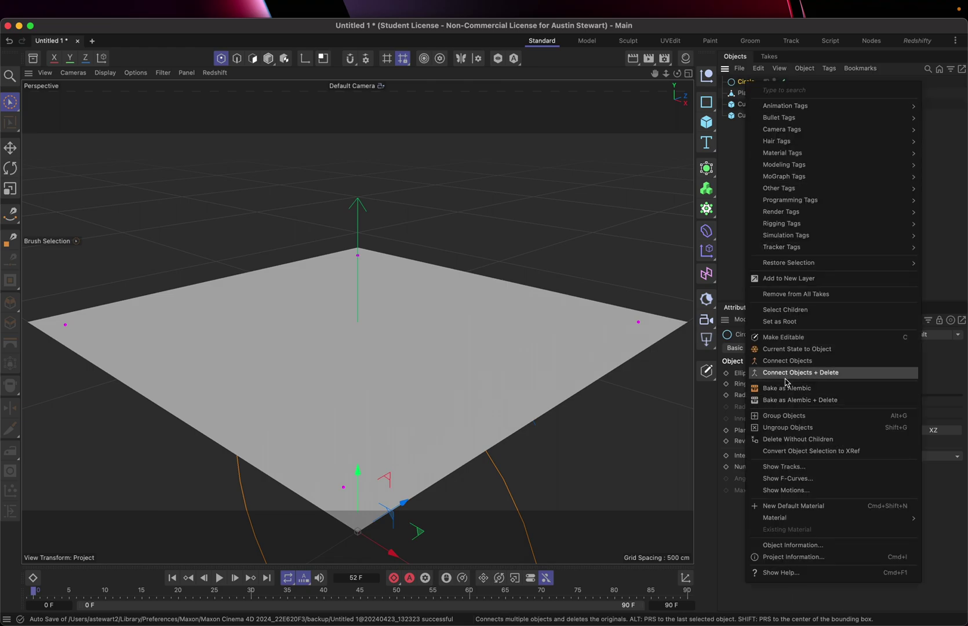
mouse_move(774, 242)
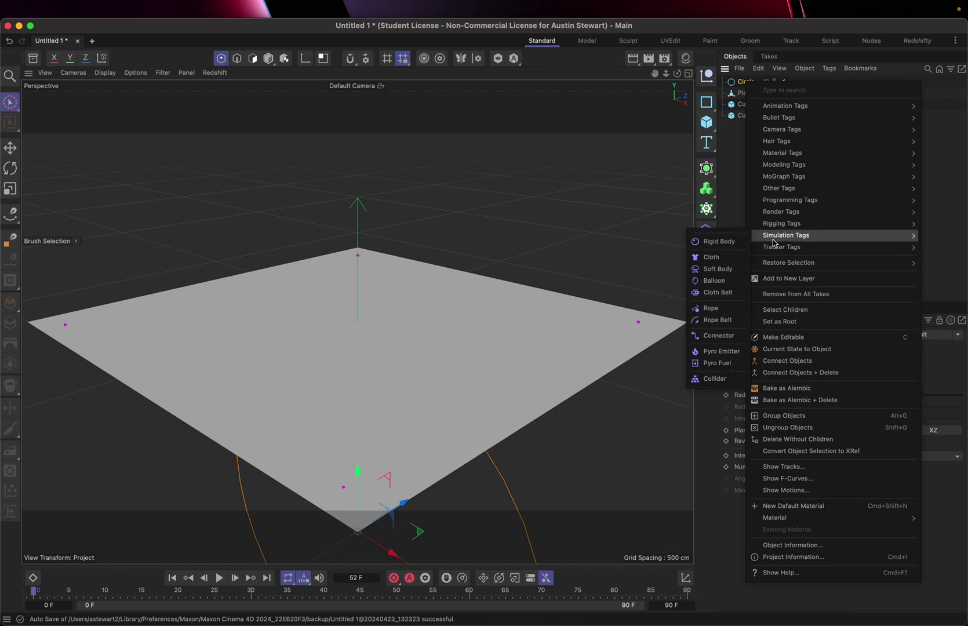
left_click(712, 308)
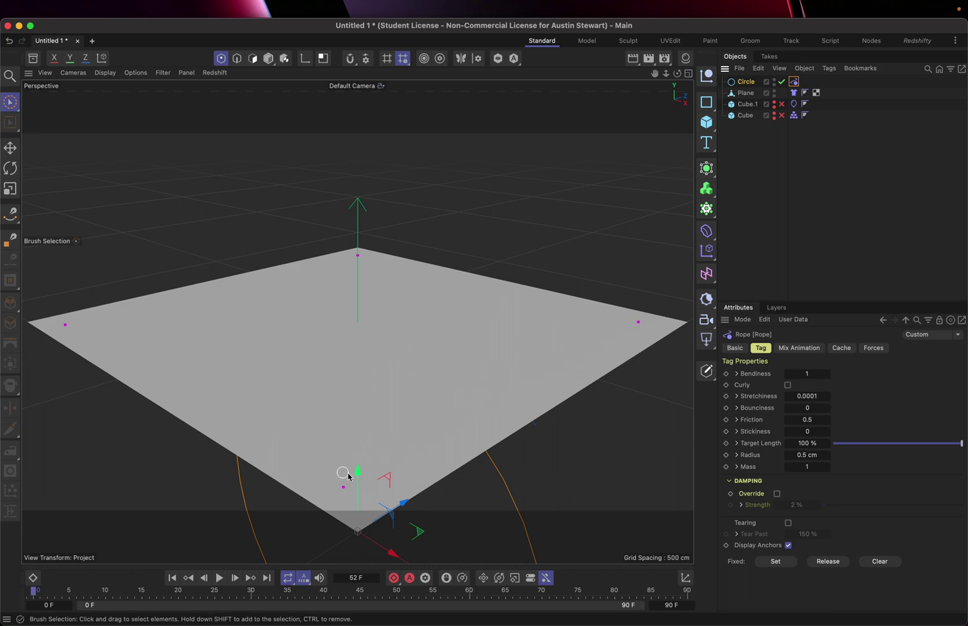
Set the rope circle's radius to 100 cm, orient it to the XZ plane, and raise it well above the cloth plane
left_click_drag(358, 473, 359, 215)
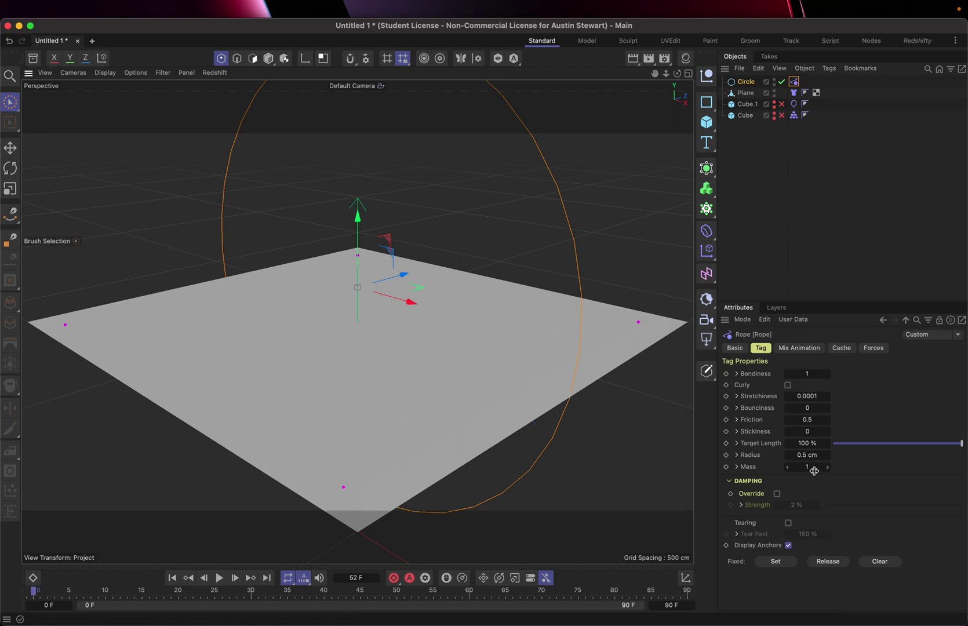
left_click(746, 82)
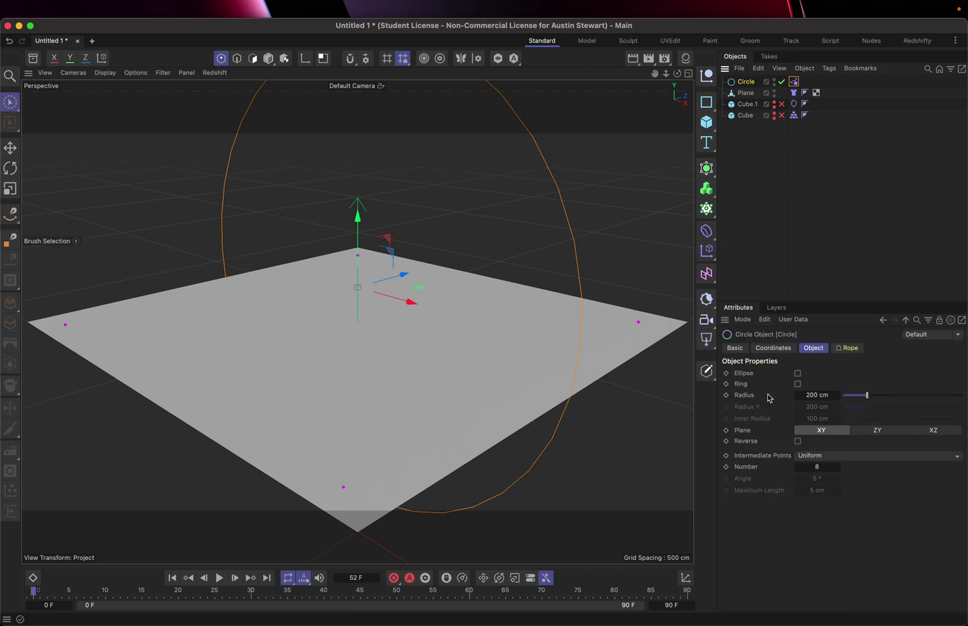
left_click(815, 395)
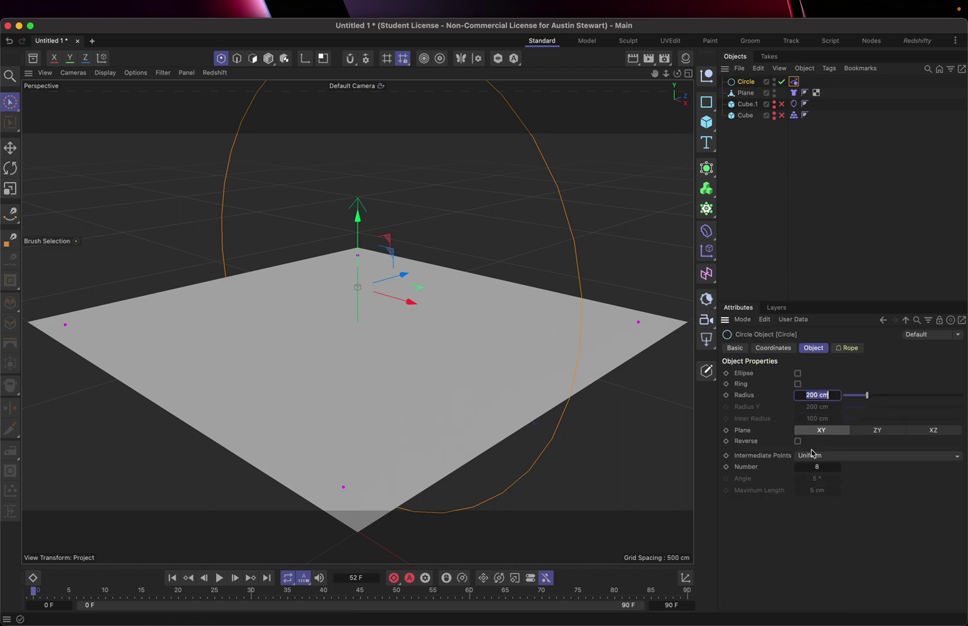
type("50")
key("Return")
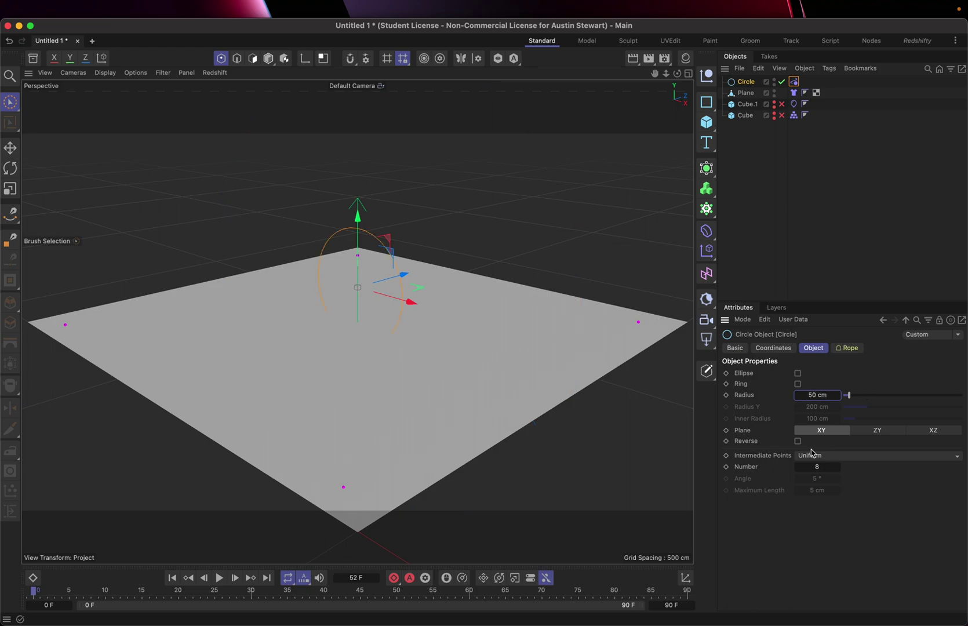
left_click(816, 395)
type("100")
key("Return")
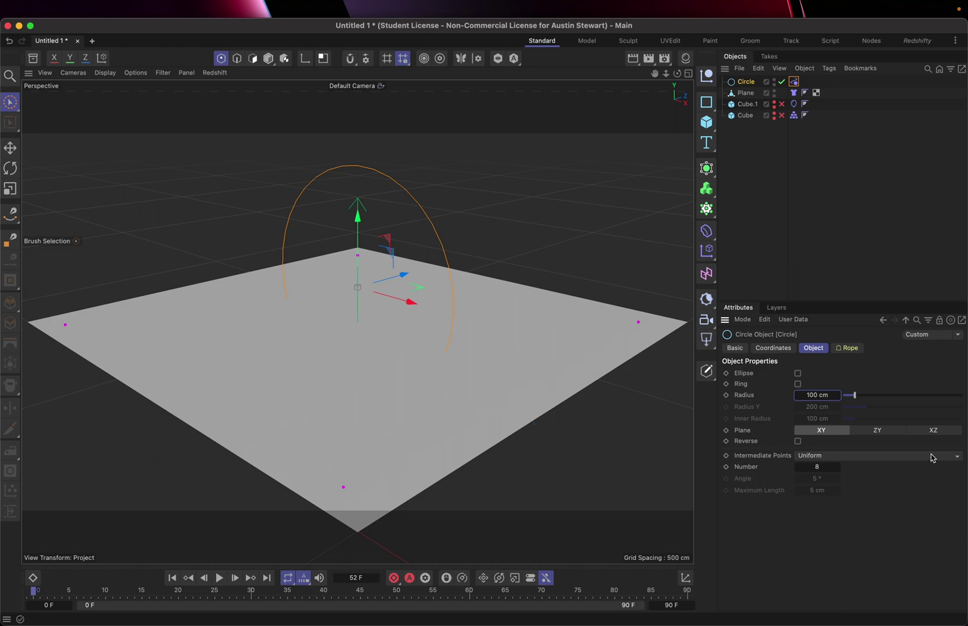
left_click(935, 430)
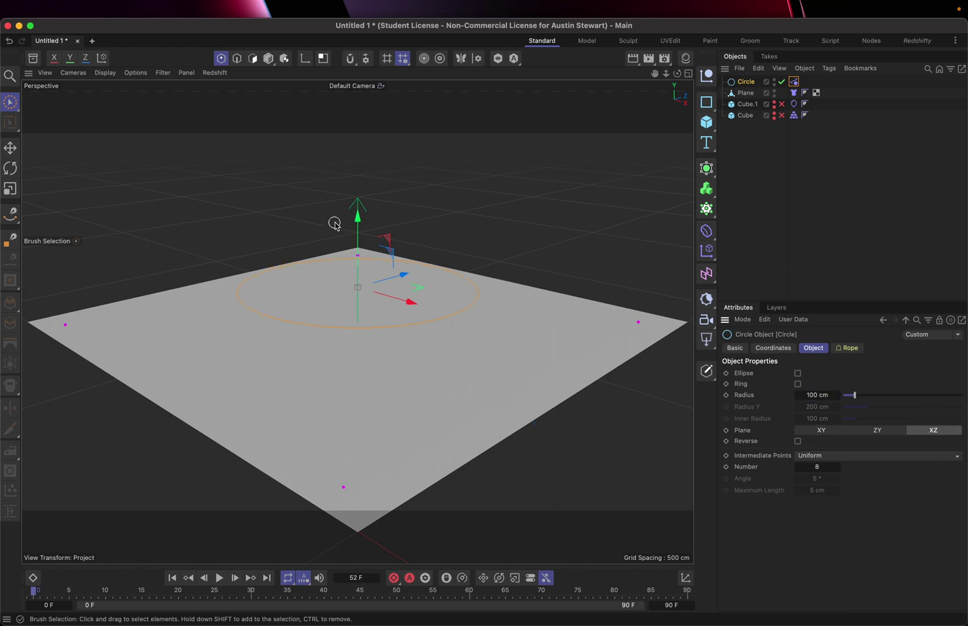
left_click_drag(357, 220, 352, 109)
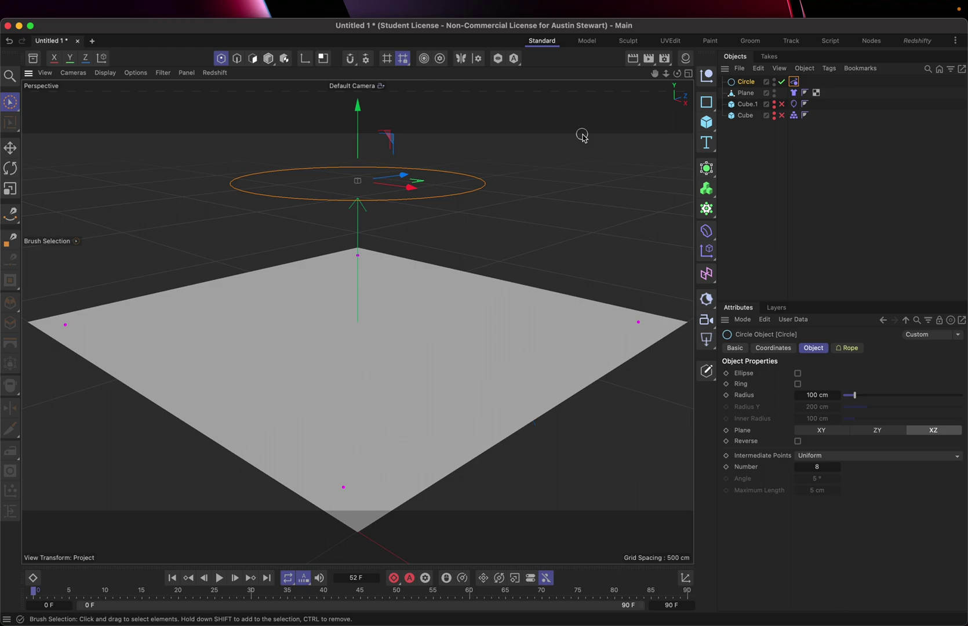
Play the simulation of the rope circle falling onto the cloth, stop at frame 62, and rewind to the start
left_click(219, 579)
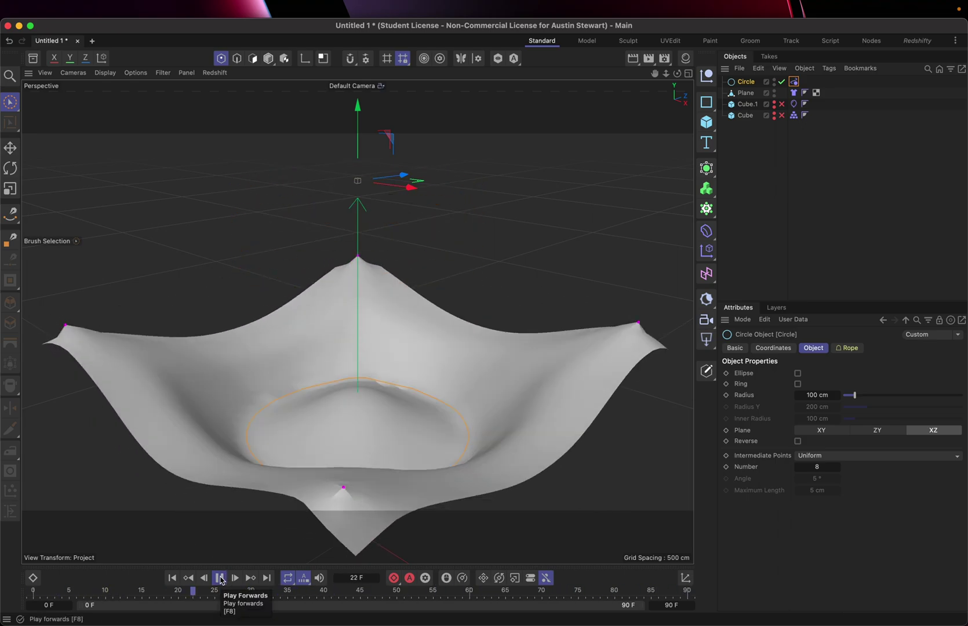
left_click(221, 578)
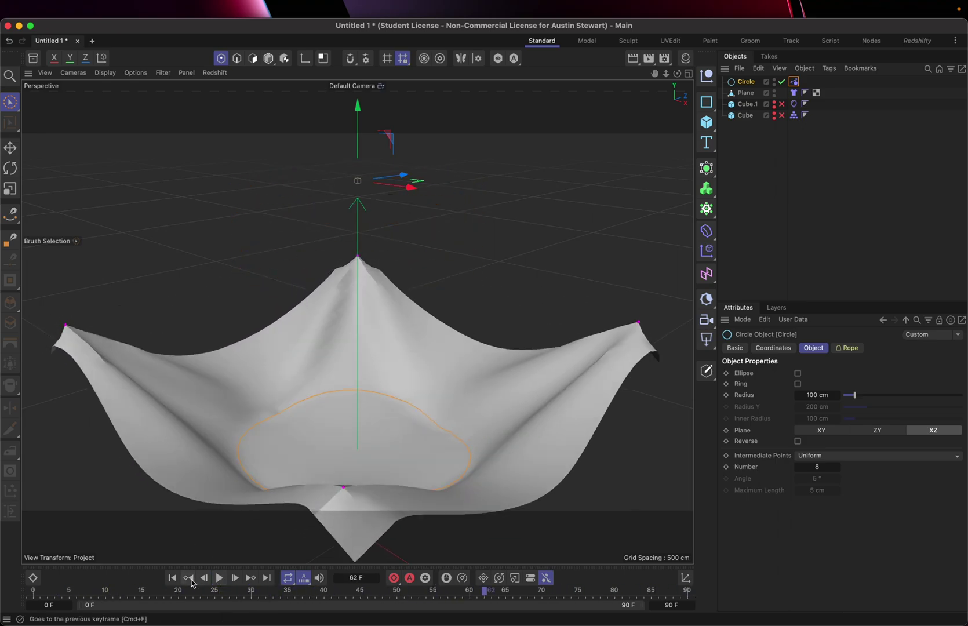
left_click(172, 577)
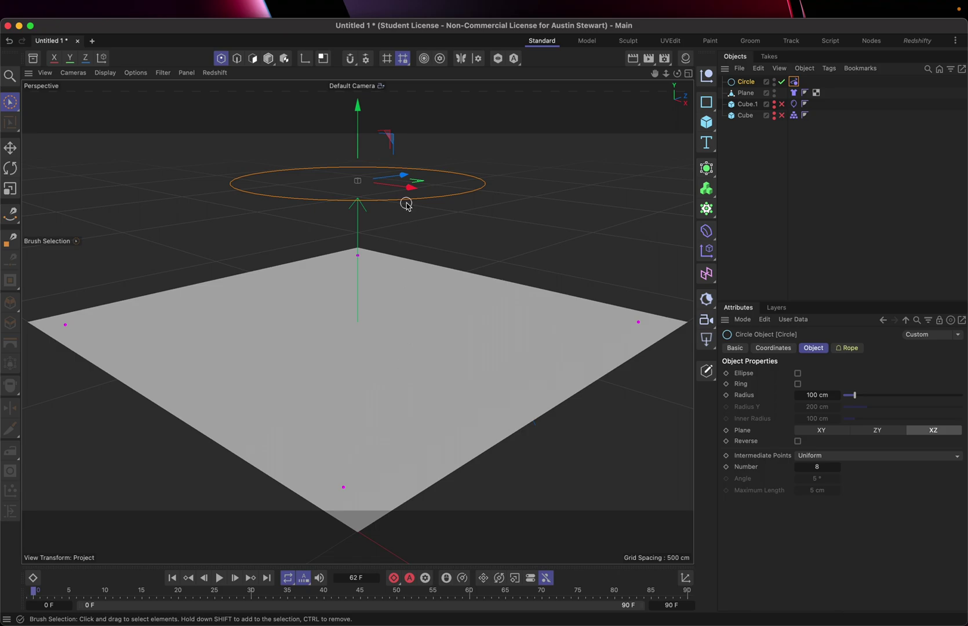
Add a second Circle spline with a radius of 3 cm as the rope's cross-section profile
left_click(708, 104)
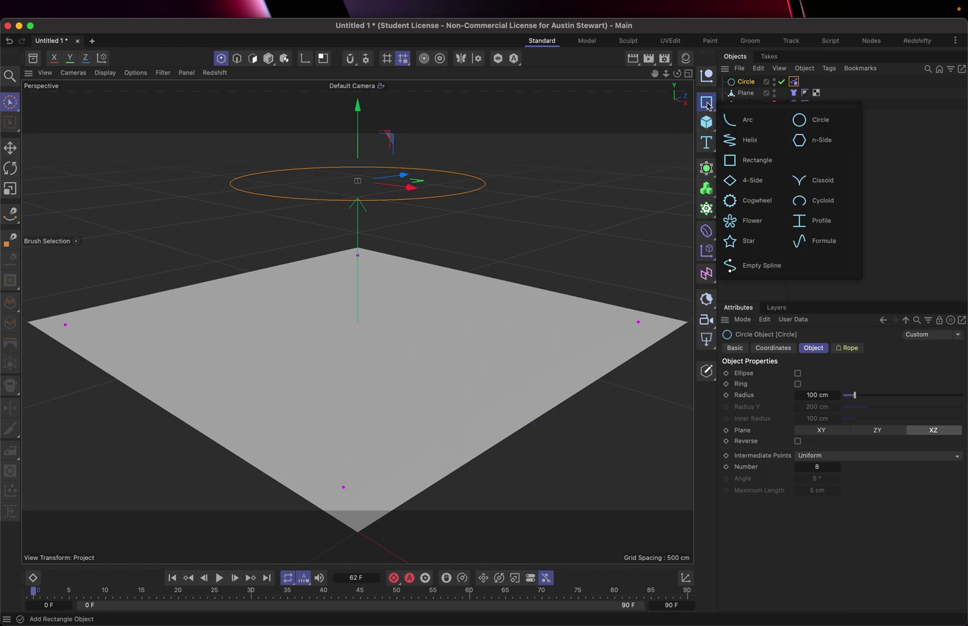
left_click(818, 120)
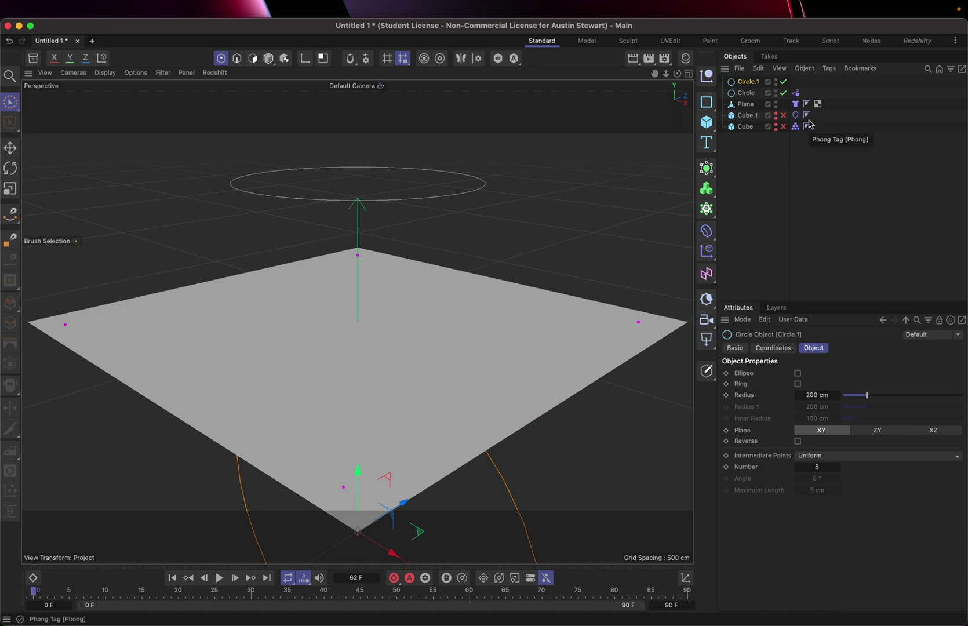
left_click(812, 395)
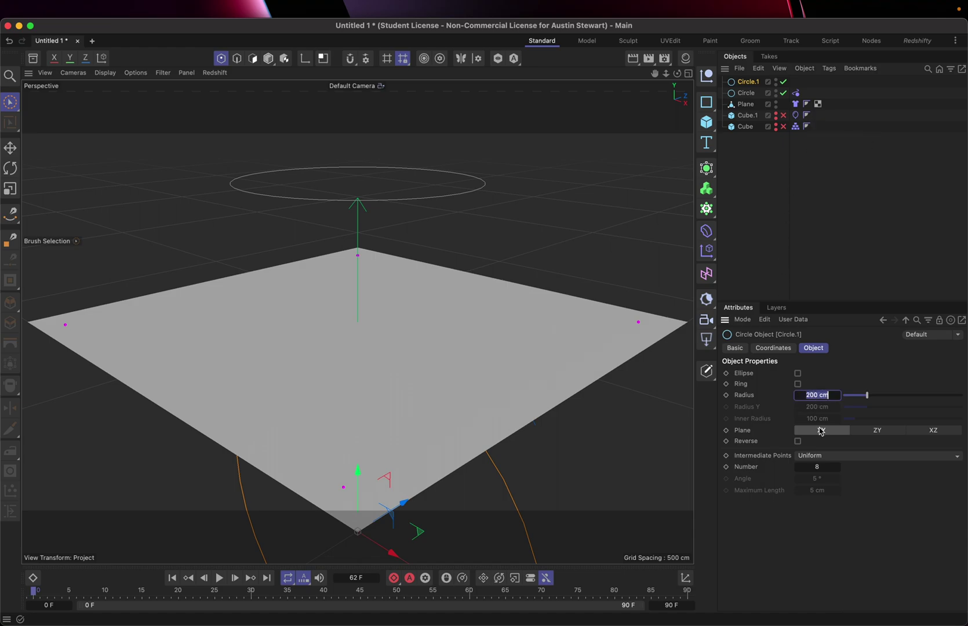
type("3")
key("Return")
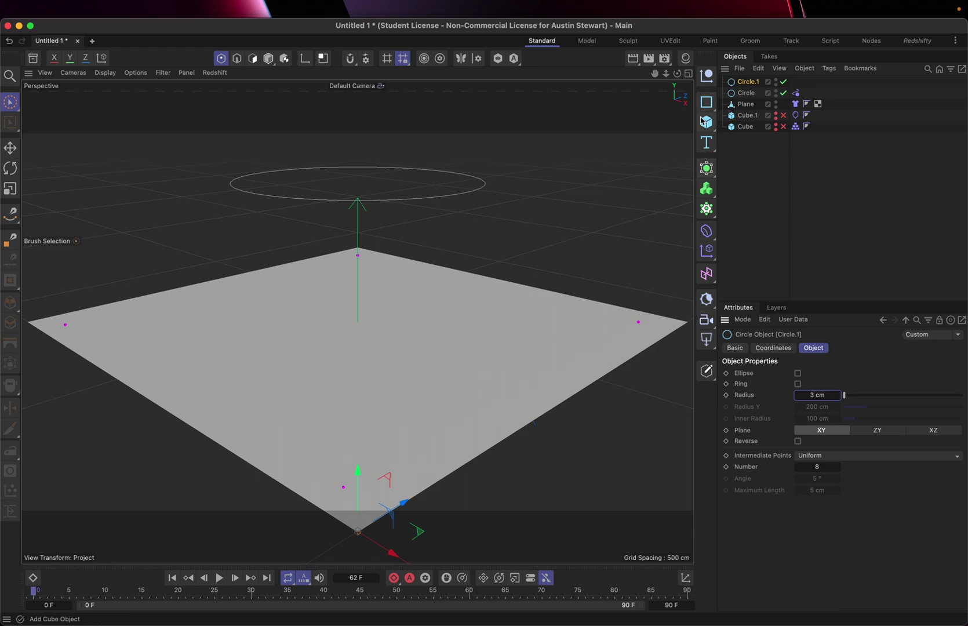
Create a Sweep and nest both circles under it, with the 3 cm profile circle above the rope circle
left_click(706, 168)
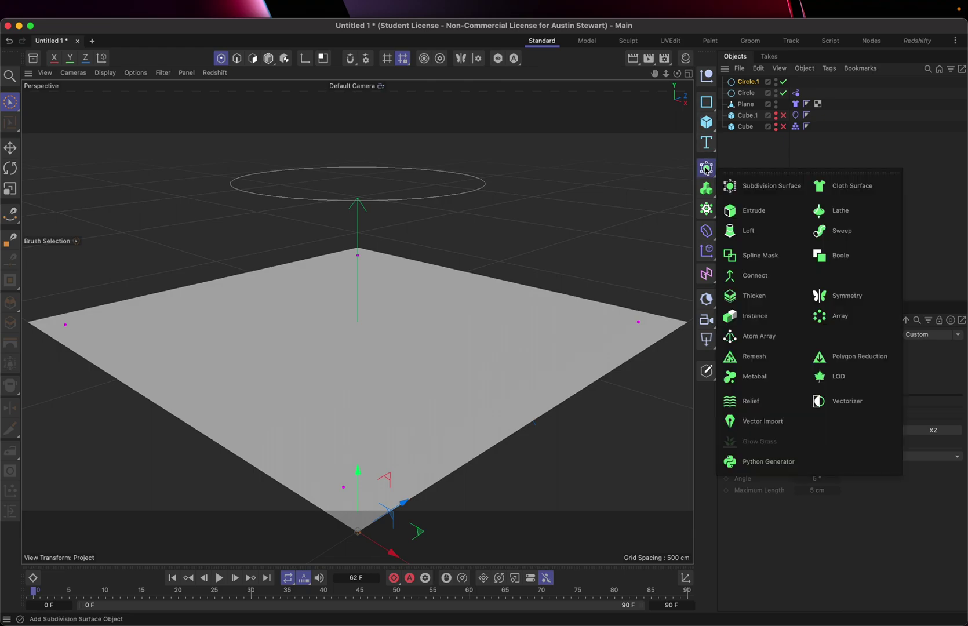
left_click(837, 229)
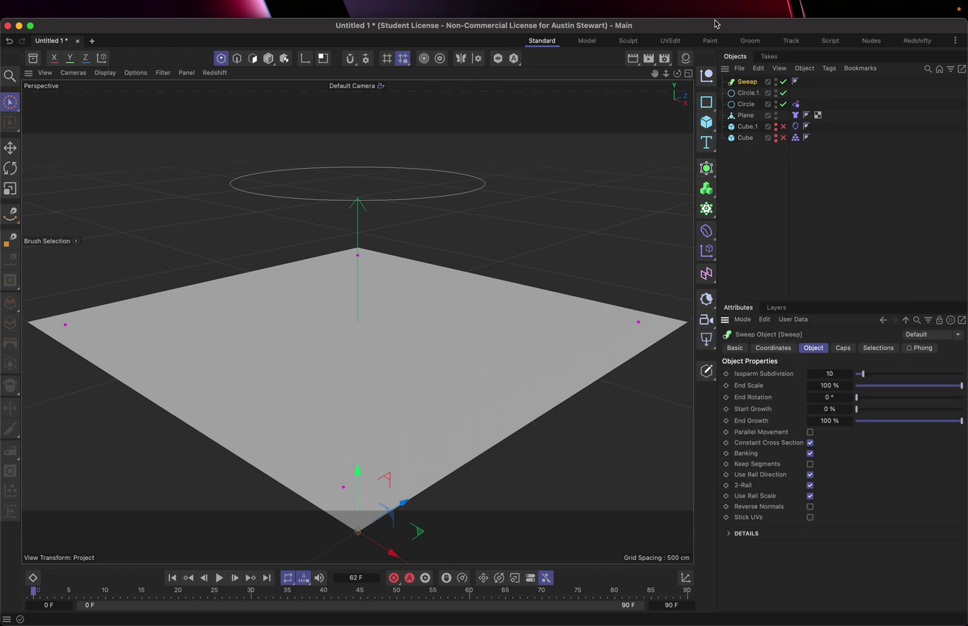
left_click(749, 96)
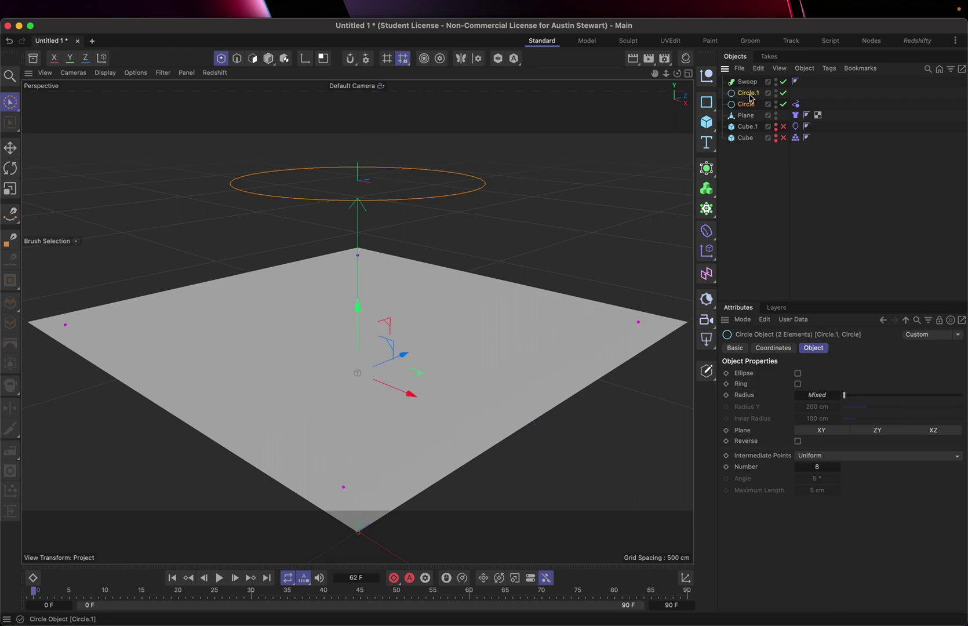
left_click_drag(751, 97, 752, 85)
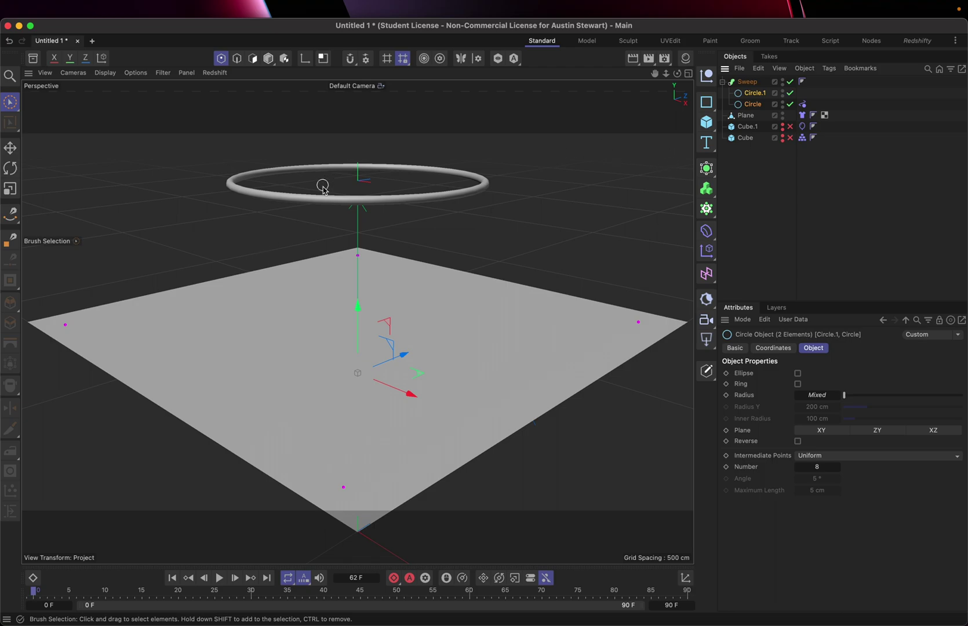
left_click(754, 93)
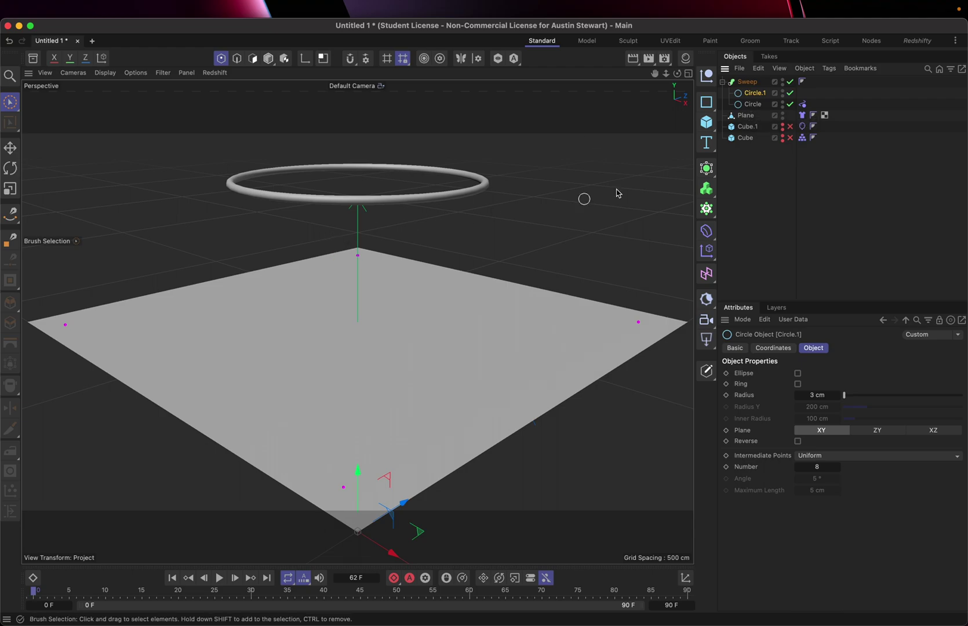
Play the simulation of the swept rope landing on the cloth, pausing and resuming it, and stop at frame 62
mouse_move(230, 622)
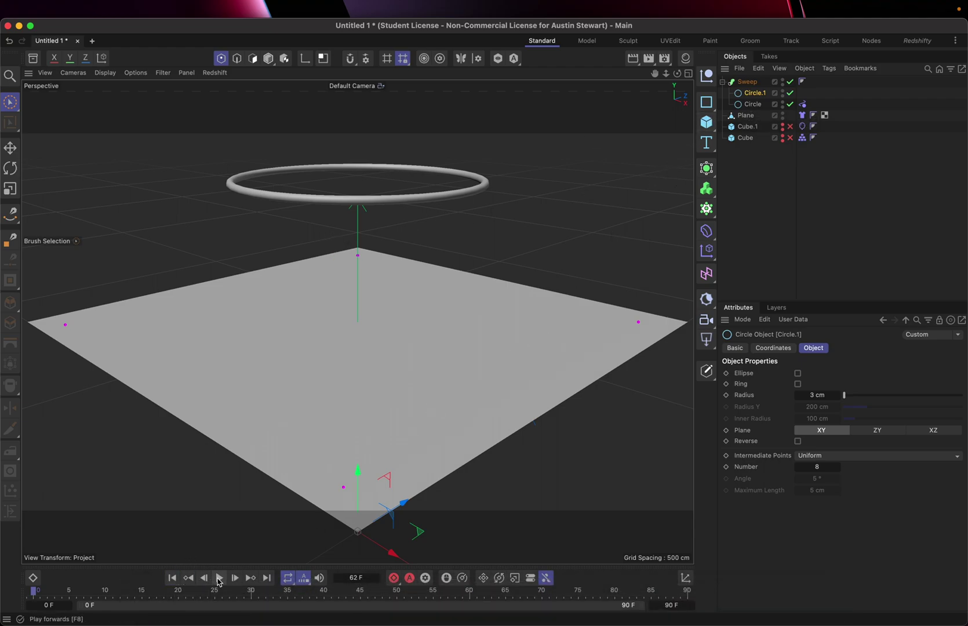
left_click(218, 582)
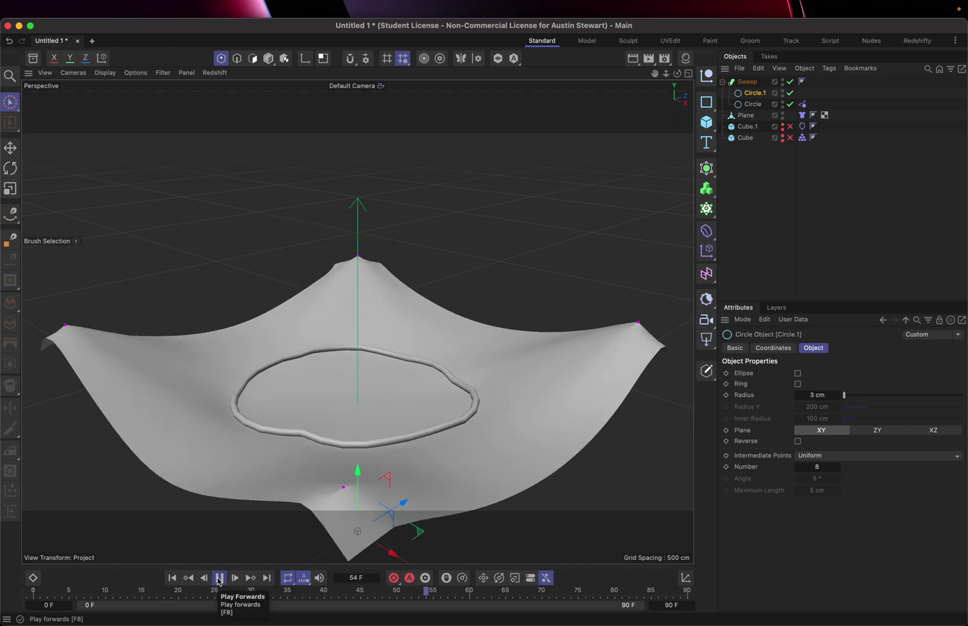
left_click(218, 582)
left_click(218, 581)
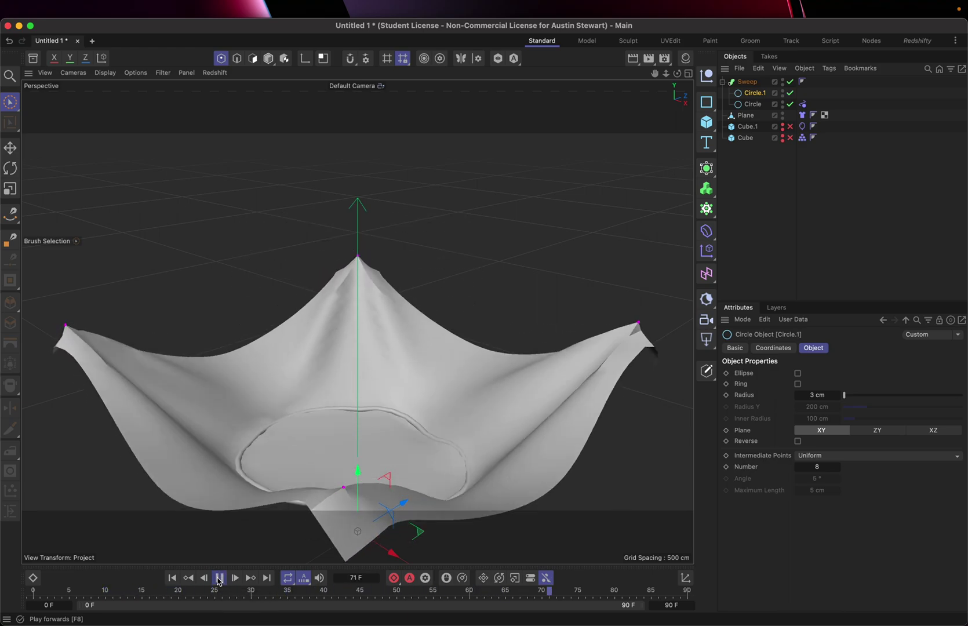
left_click(218, 581)
left_click(219, 582)
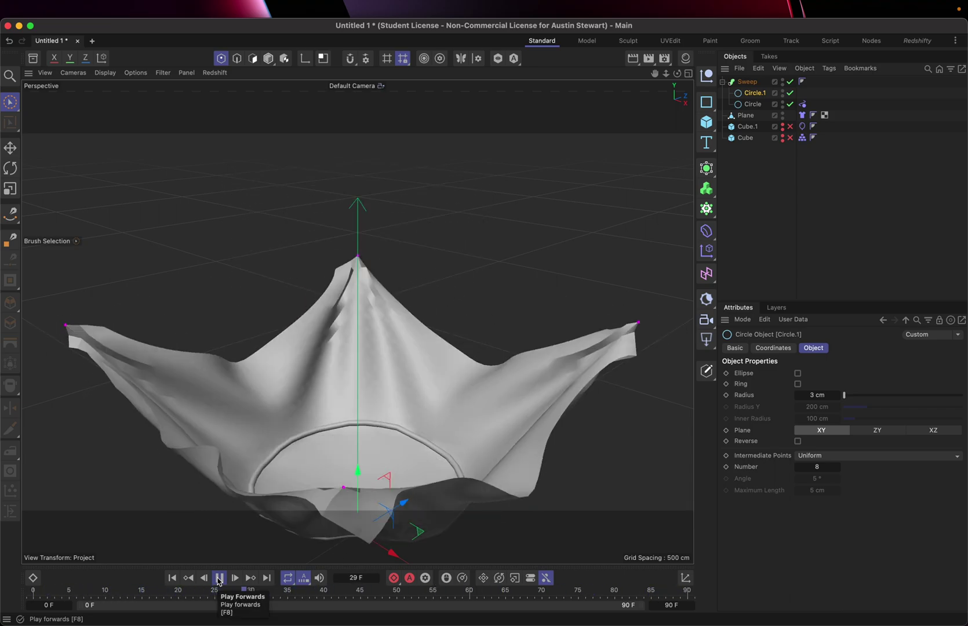
left_click(218, 581)
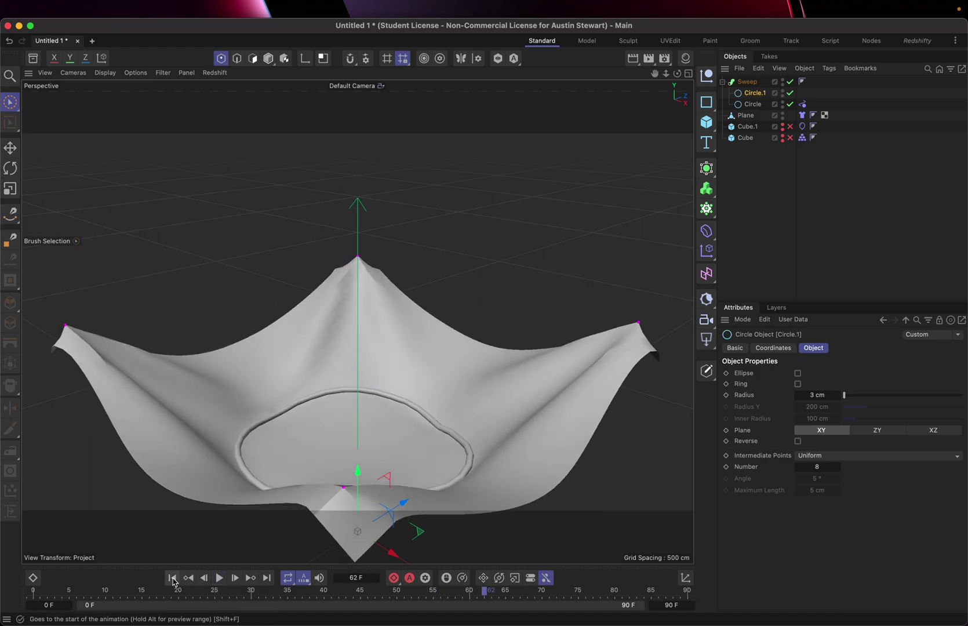
Set the Radius in the circle's Rope tag to 3 cm to match the sweep profile
left_click(803, 105)
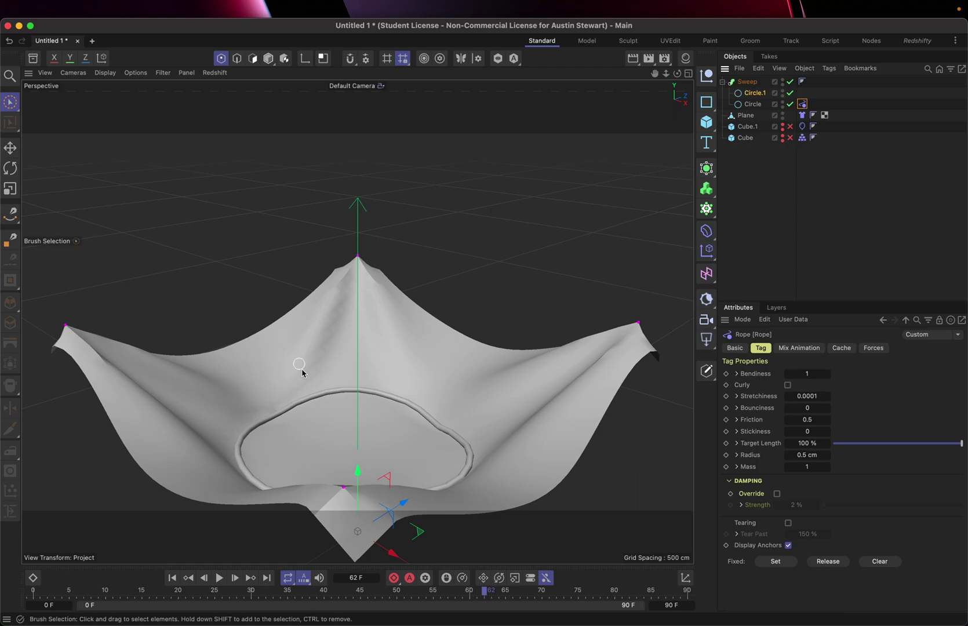
left_click(803, 456)
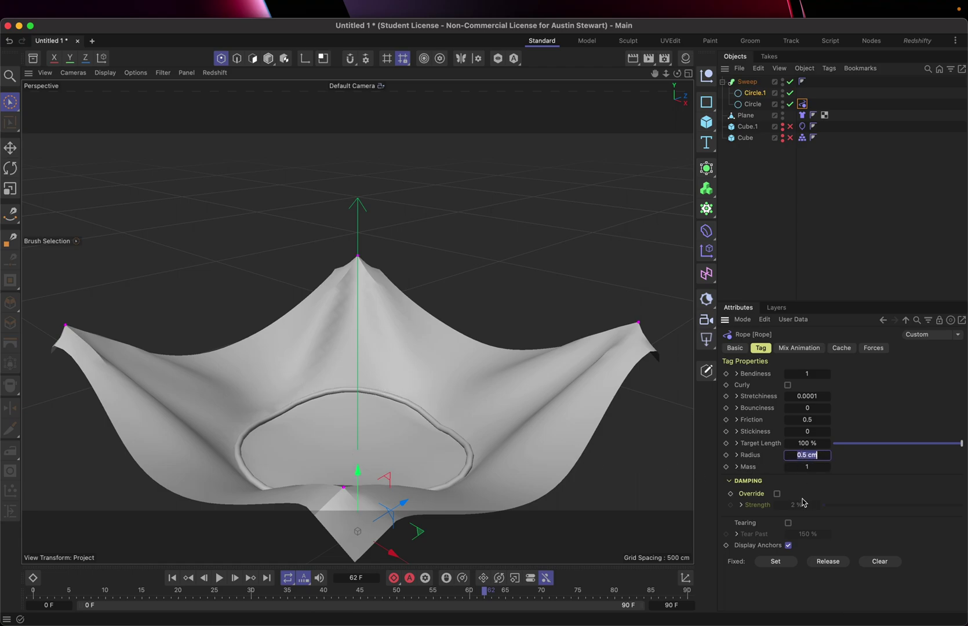
type("5")
Replay the simulation from the start with the new rope radius, stop at frame 81, and rewind
left_click(174, 578)
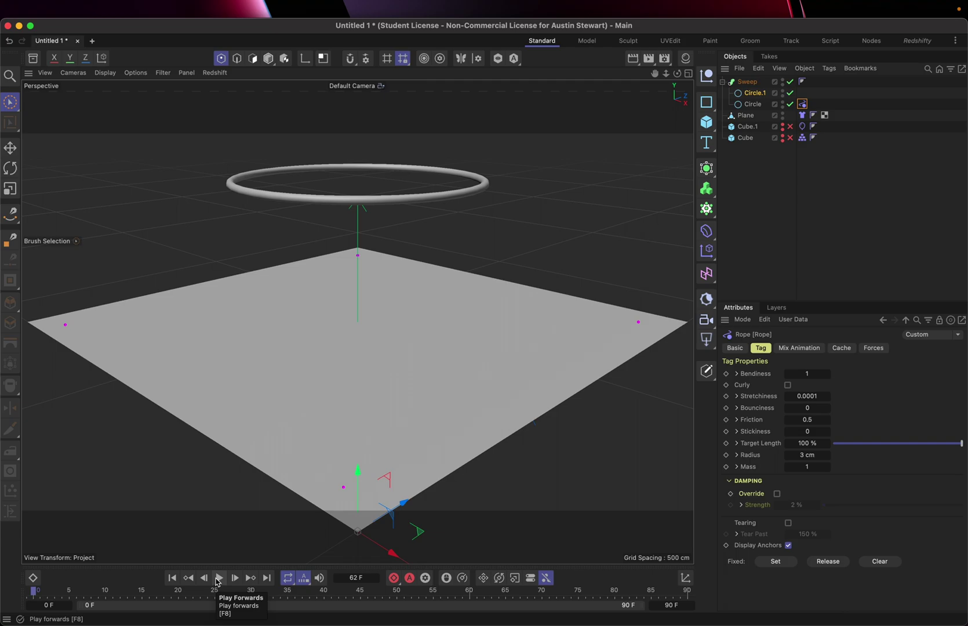
left_click(218, 579)
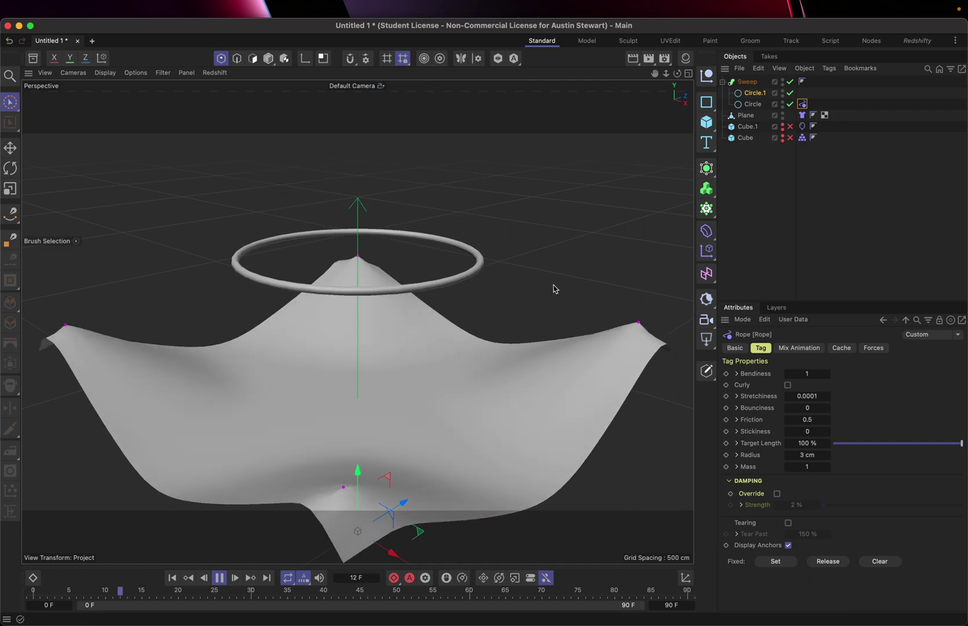
left_click(204, 578)
left_click(172, 578)
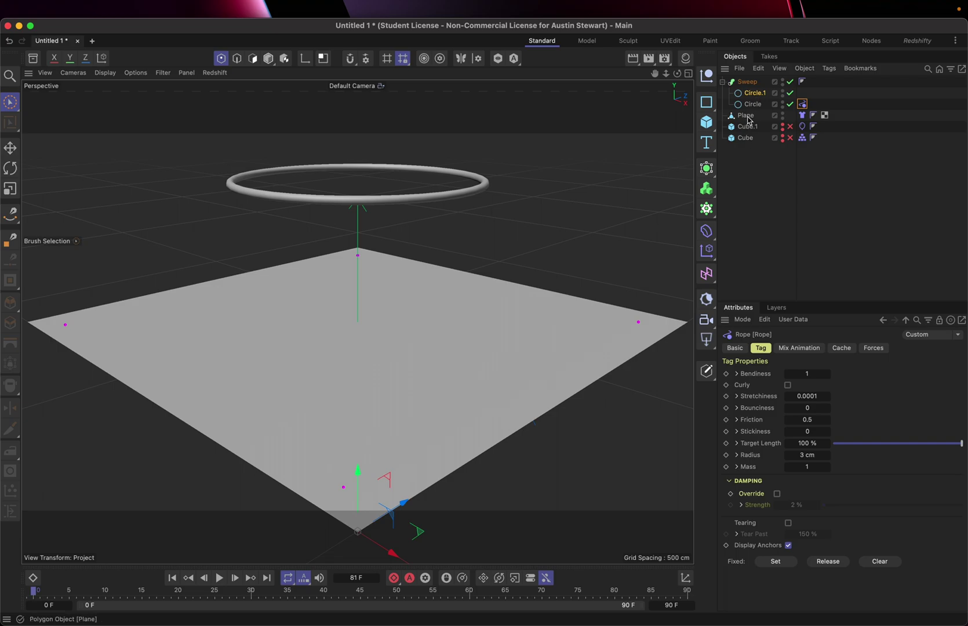
Set the Surface Thickness in the Plane's Cloth tag to 3 cm
left_click(802, 115)
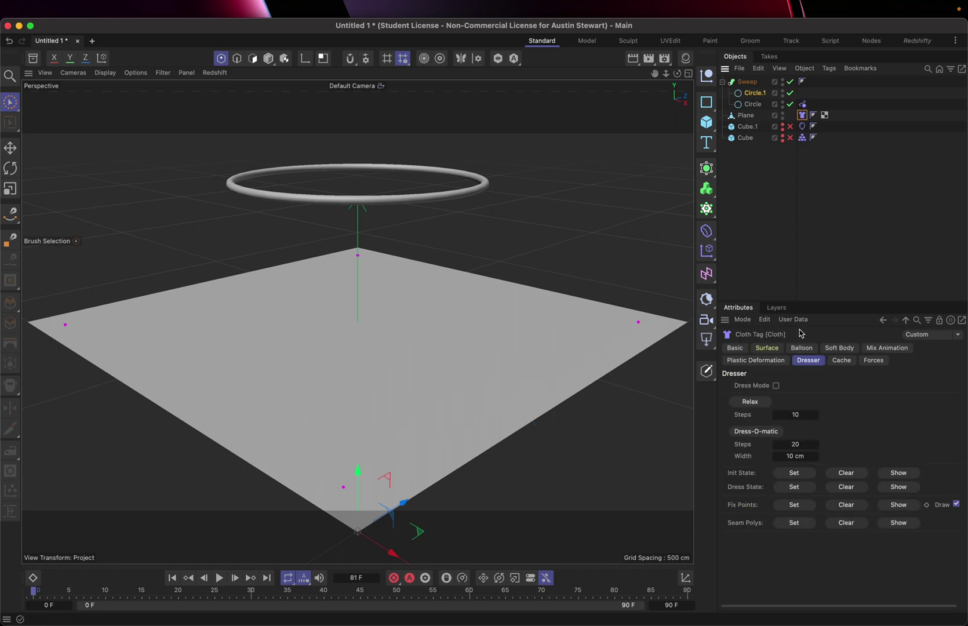
left_click(766, 348)
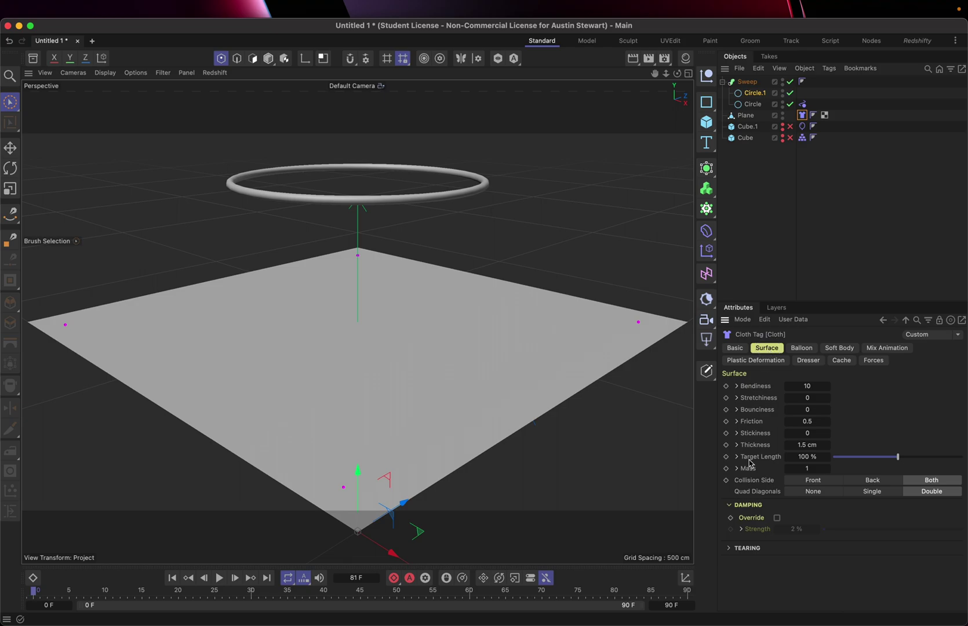
left_click(805, 445)
type("3")
Play the simulation with the new cloth thickness, stop at frame 54, and rewind to the start
left_click(220, 578)
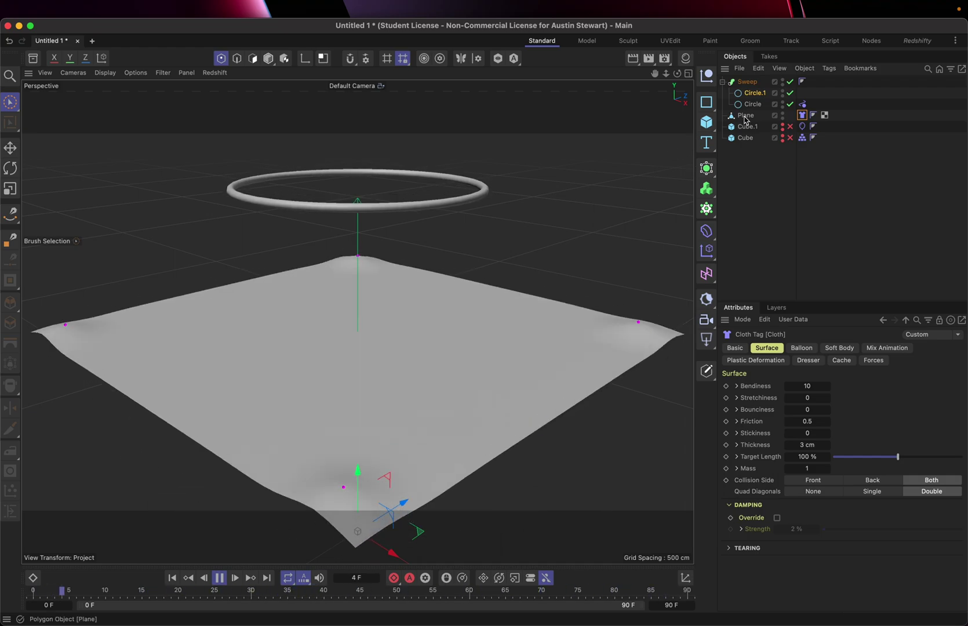
left_click(217, 578)
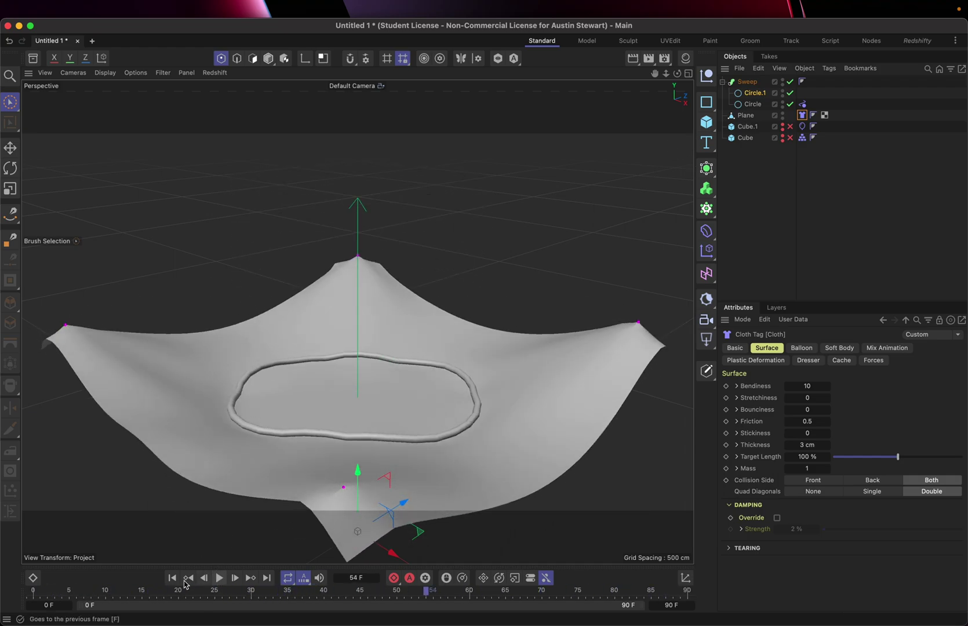
left_click(173, 578)
Select the Sweep and raise it along the Y axis to well above the plane
scroll(264, 400, "down", 5)
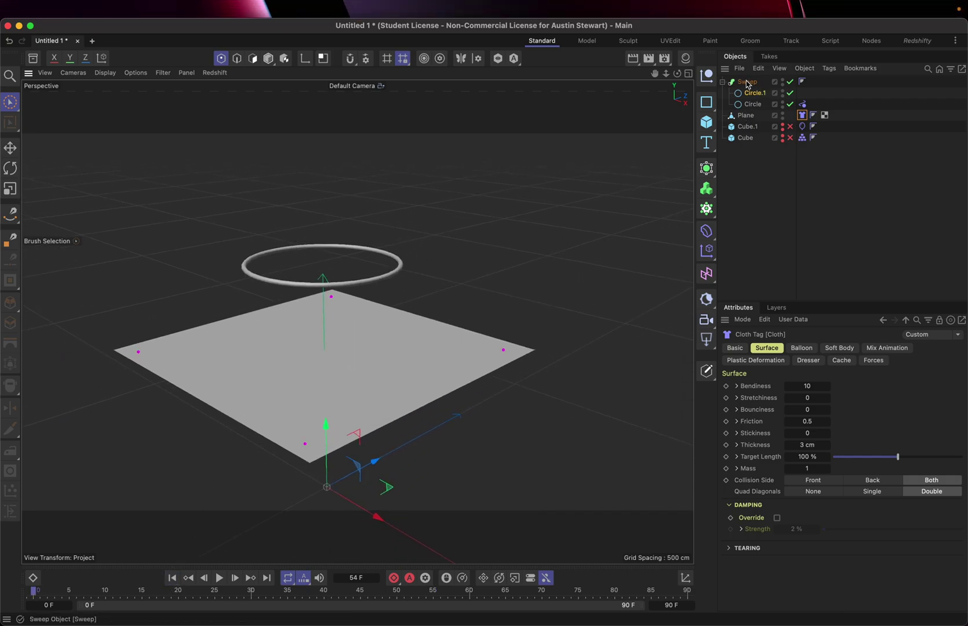
left_click(748, 82)
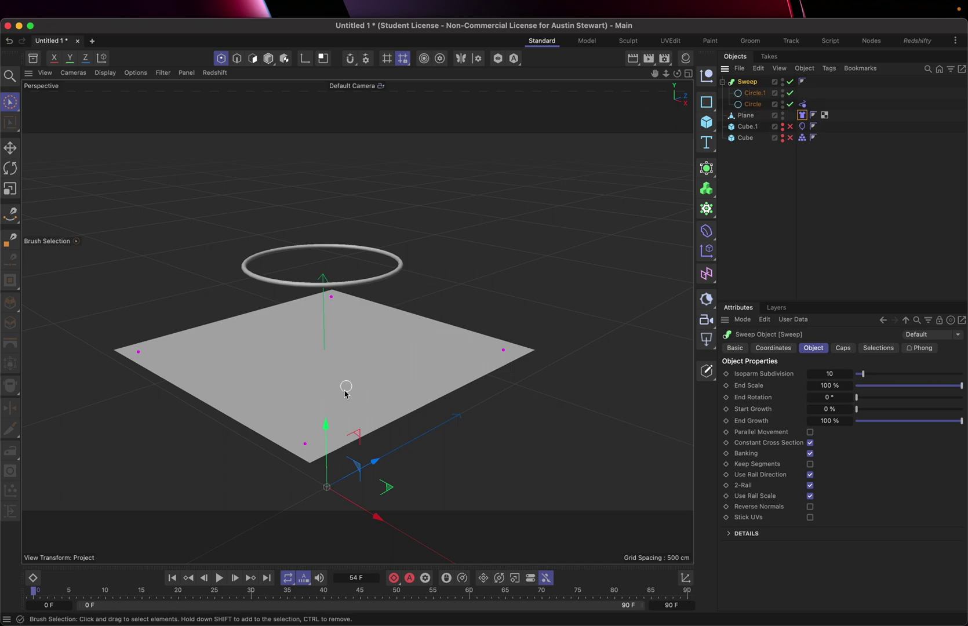
left_click_drag(324, 426, 334, 243)
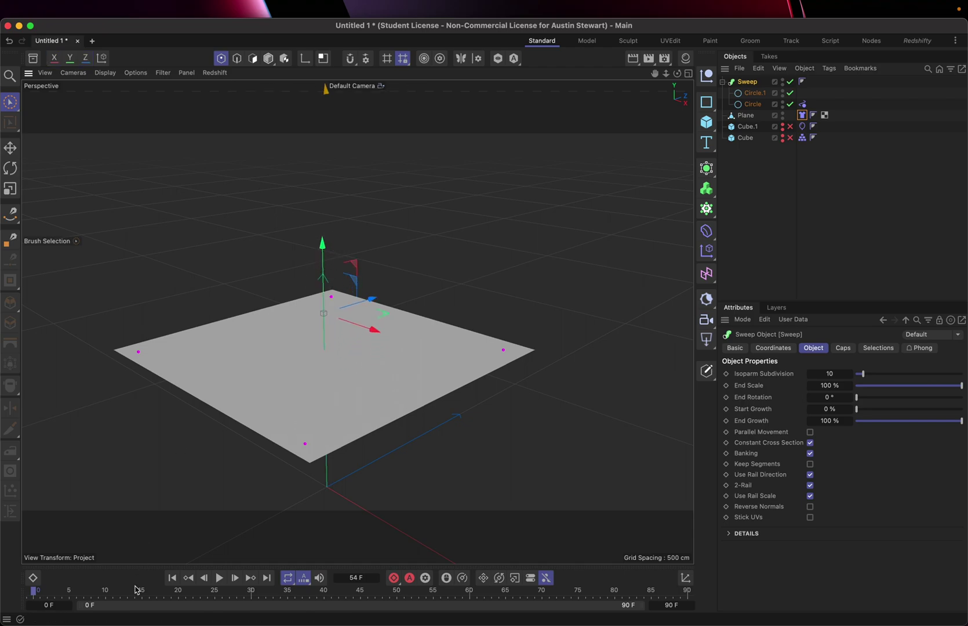
Play the simulation of the rope falling from the greater height, stop at frame 38, and rewind
left_click(219, 577)
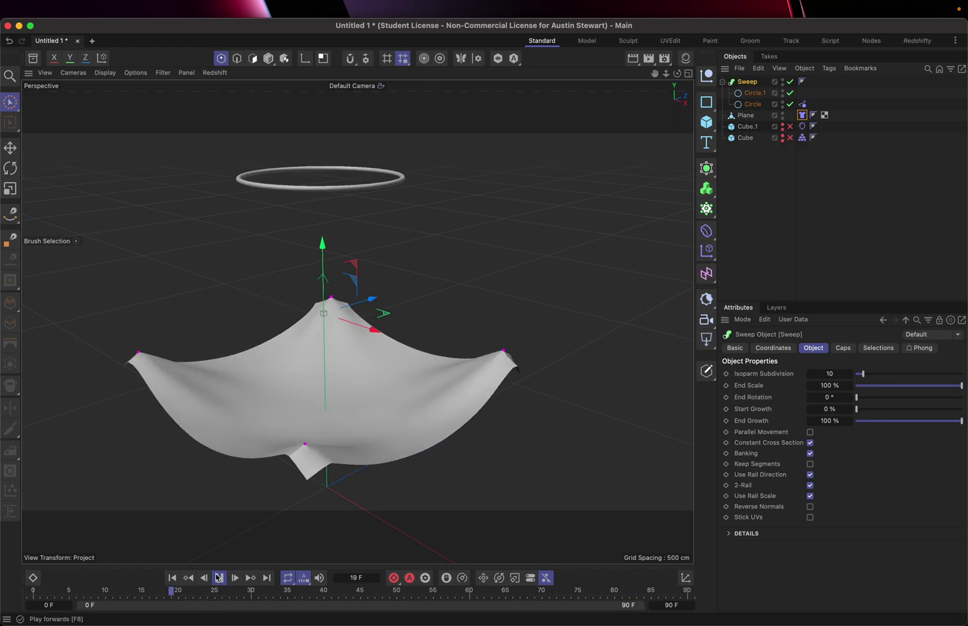
left_click(218, 578)
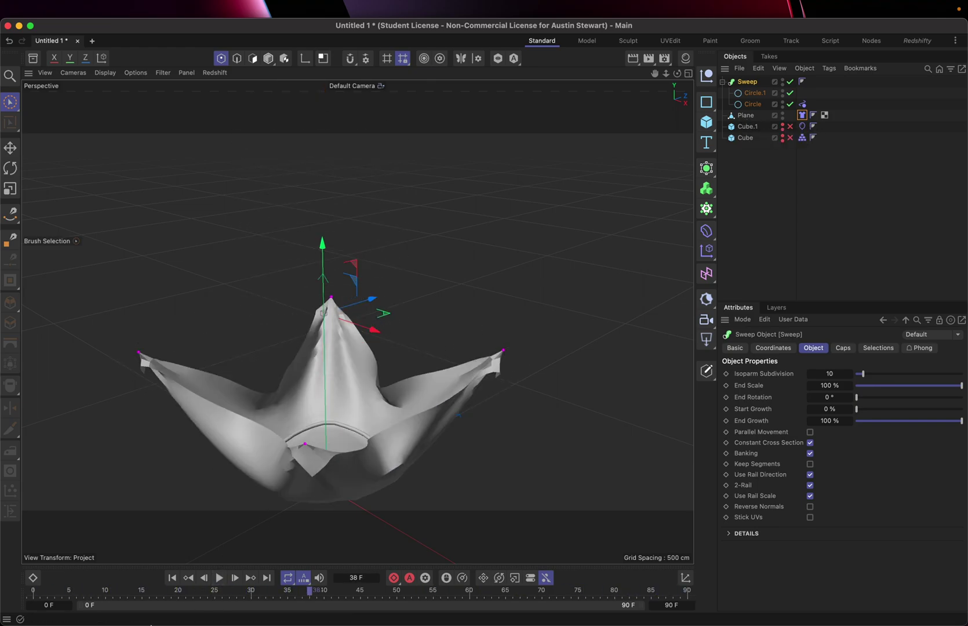
left_click(173, 578)
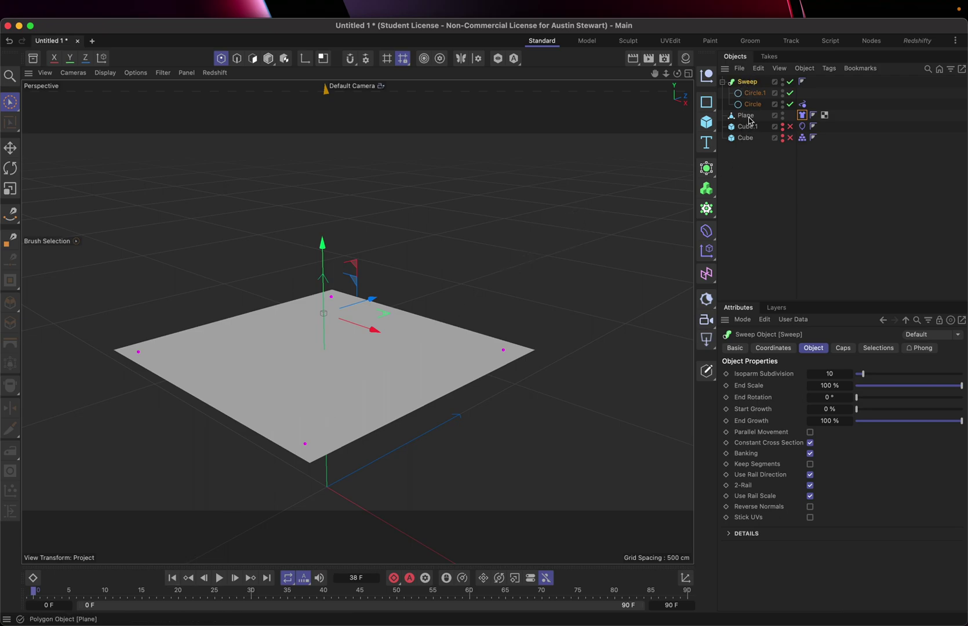
Move the Plane above the Sweep in the object hierarchy and switch to Model mode
left_click_drag(749, 118, 751, 80)
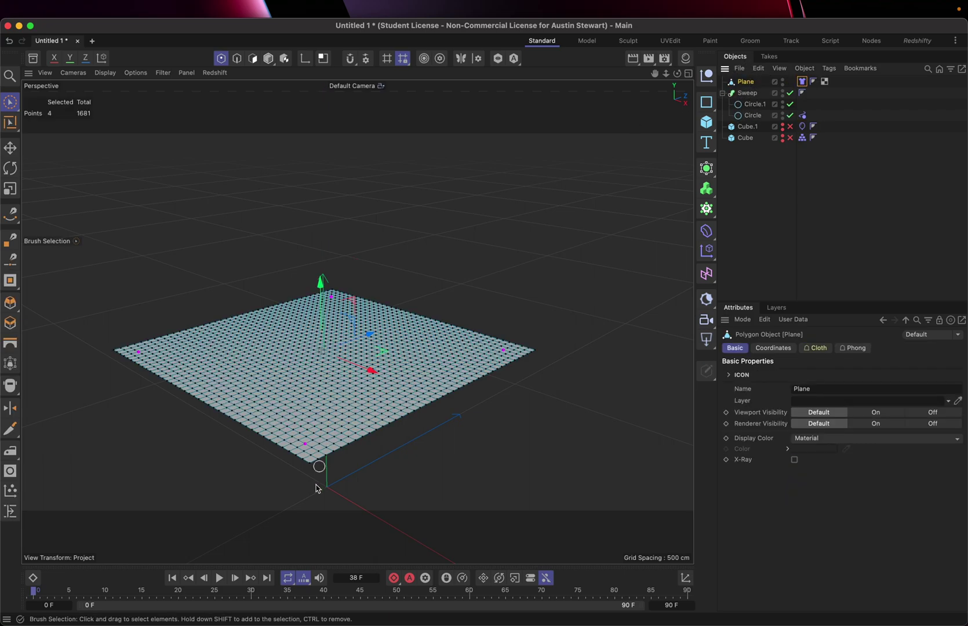
left_click(268, 58)
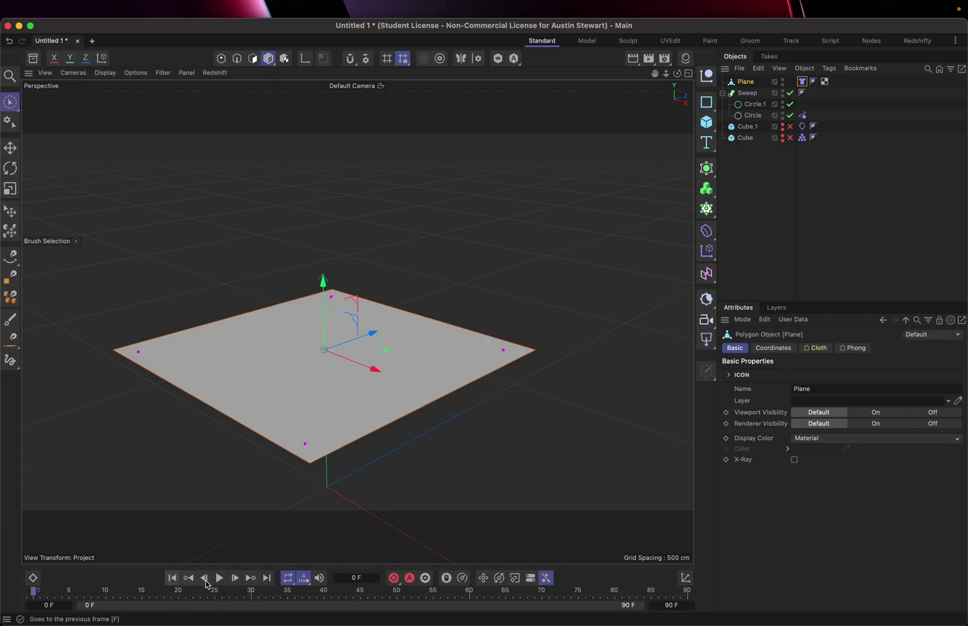
Play the simulation with the reordered objects while examining the circle's Rope tag, stop at frame 47, and rewind
left_click(219, 578)
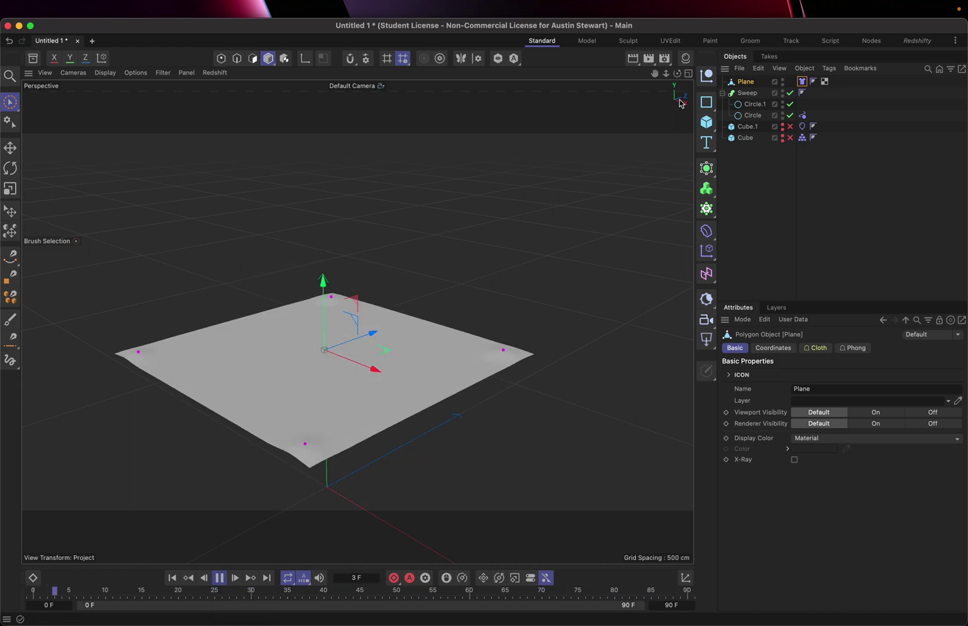
left_click(802, 93)
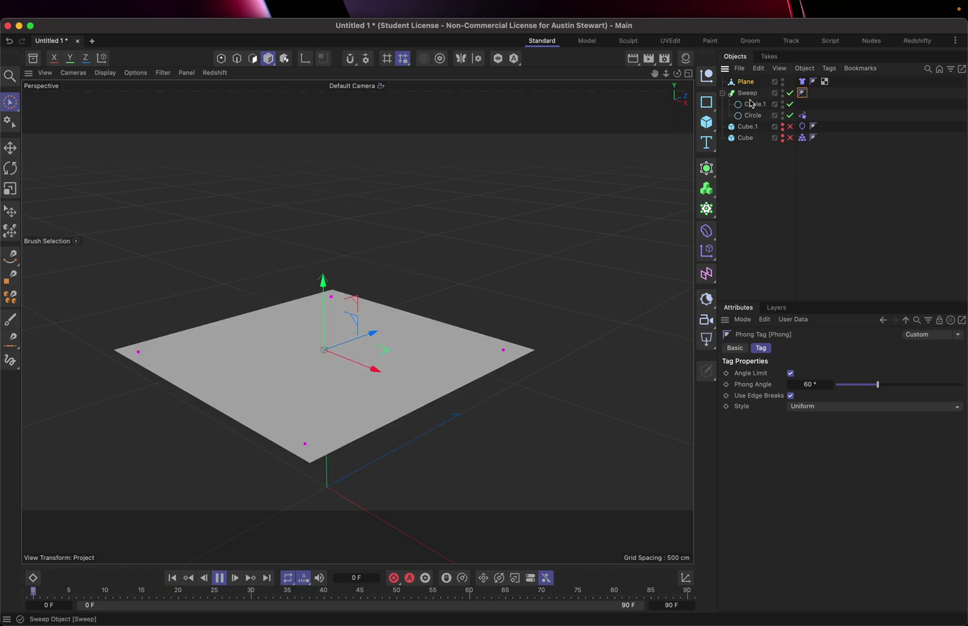
left_click(802, 116)
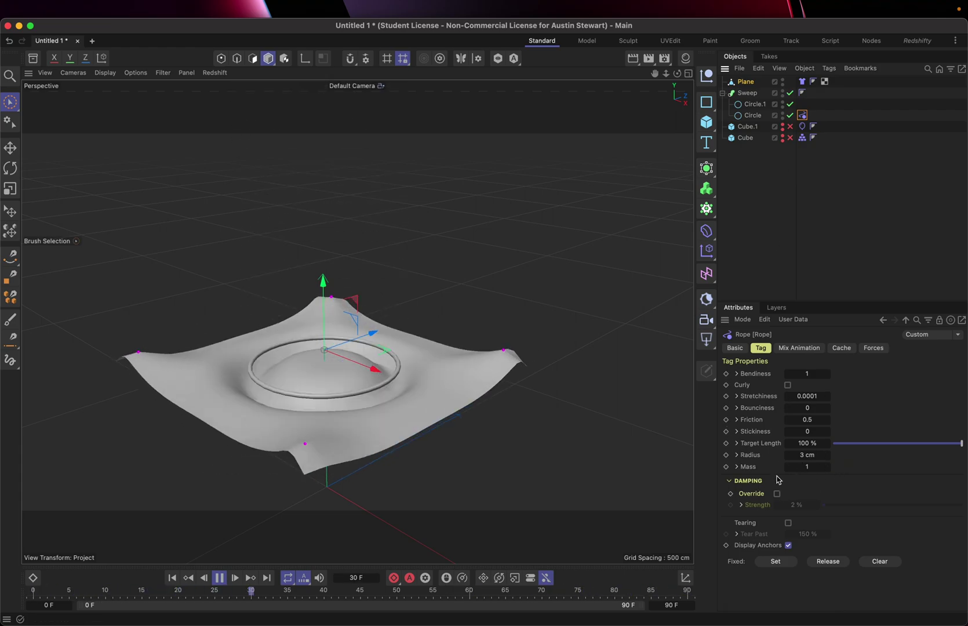
left_click(807, 467)
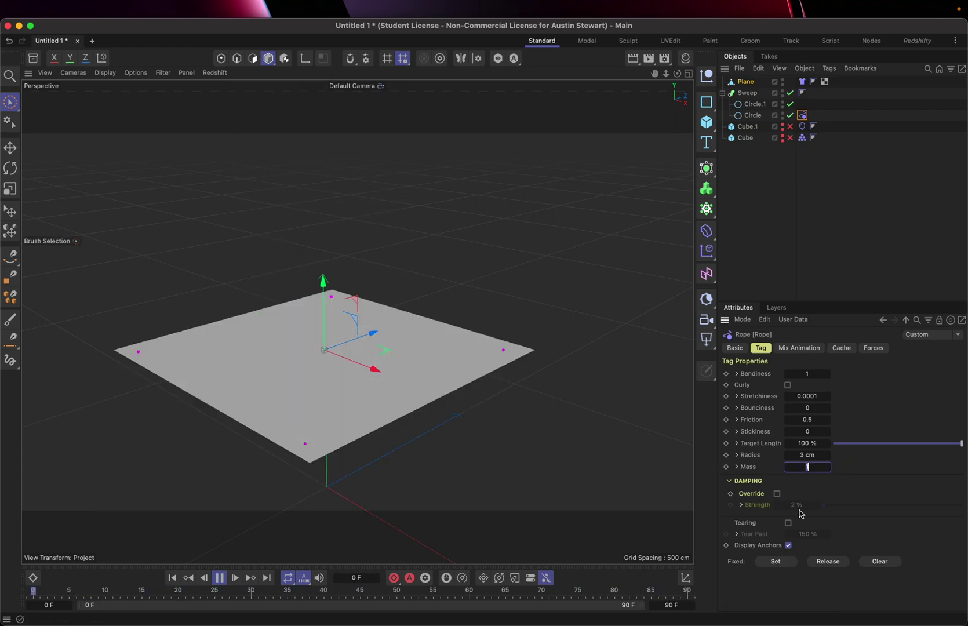
left_click(219, 579)
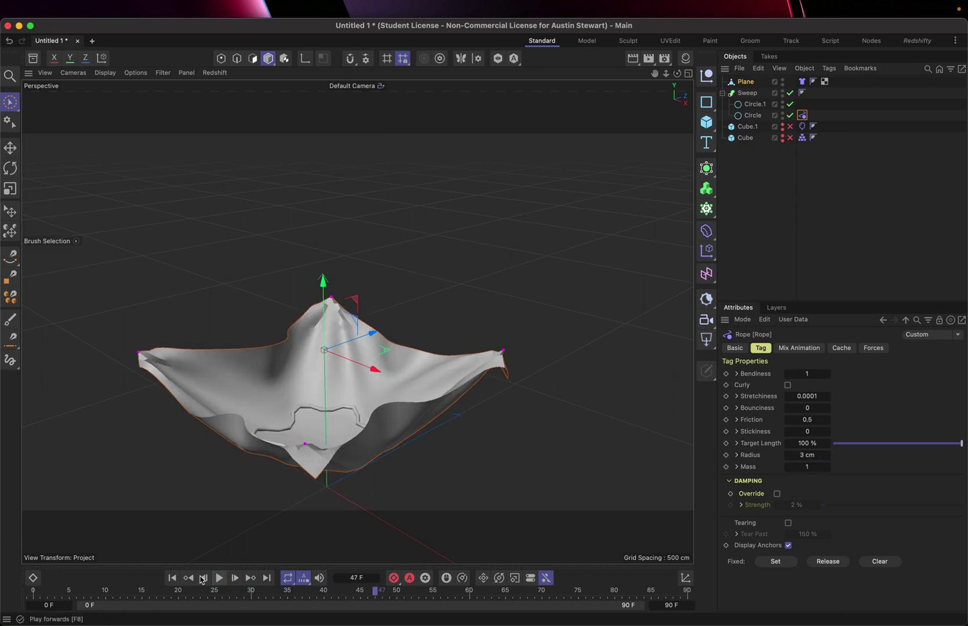
left_click(172, 578)
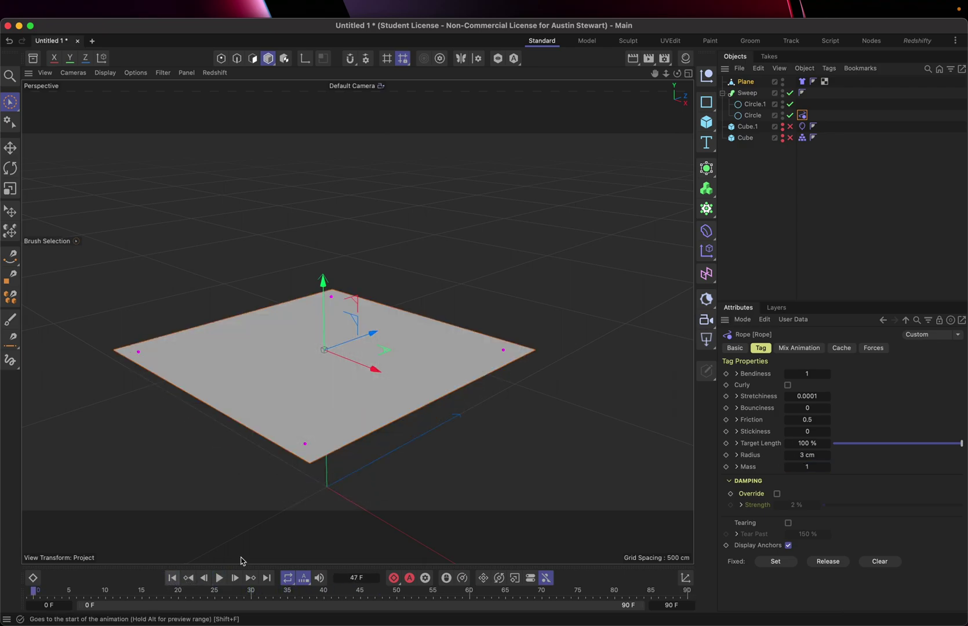
Set the rope's Mass to 0.1 and replay the simulation, stopping at frame 50
left_click(812, 466)
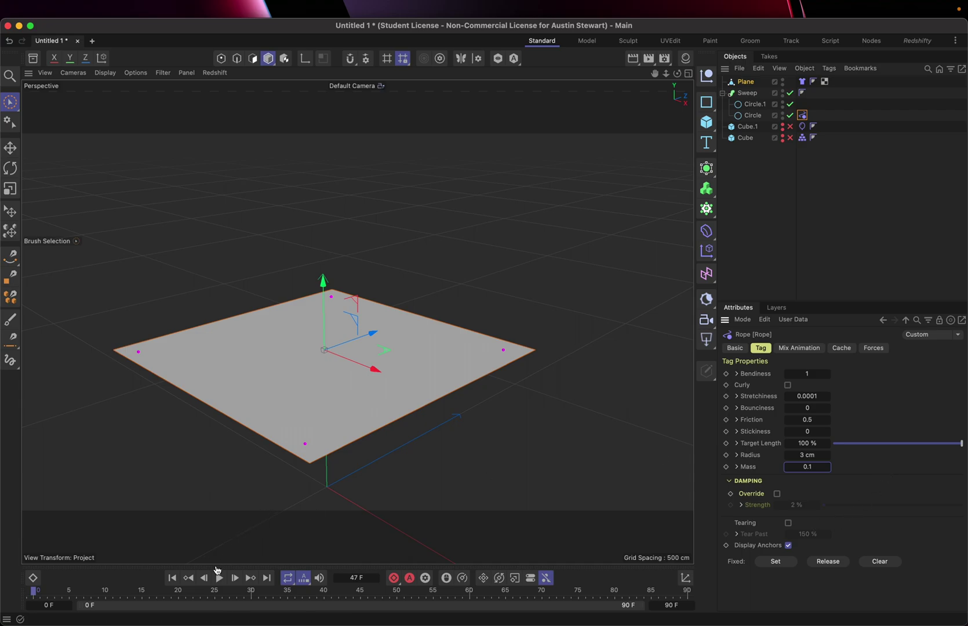
left_click(219, 579)
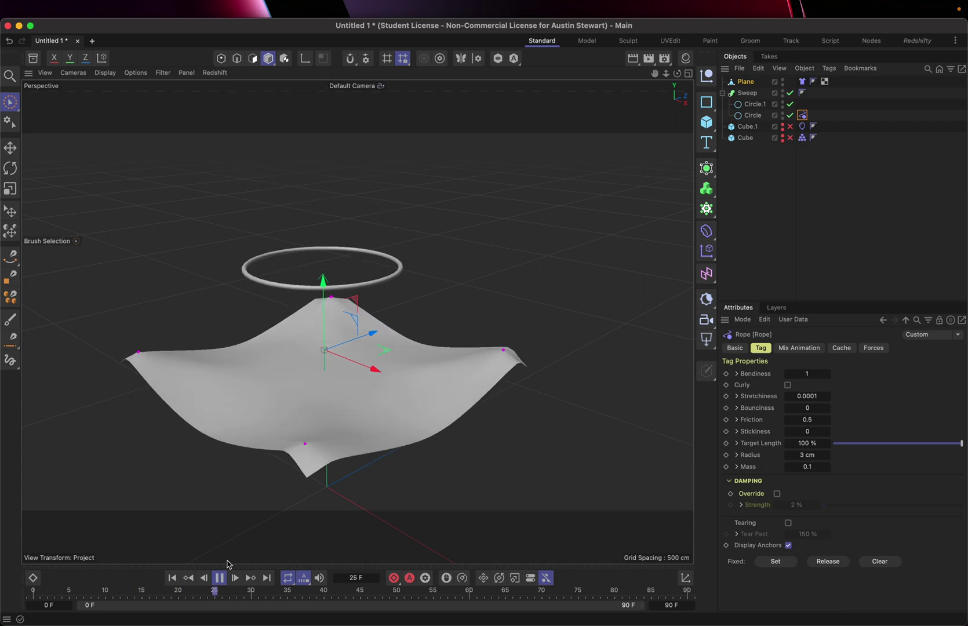
left_click(219, 579)
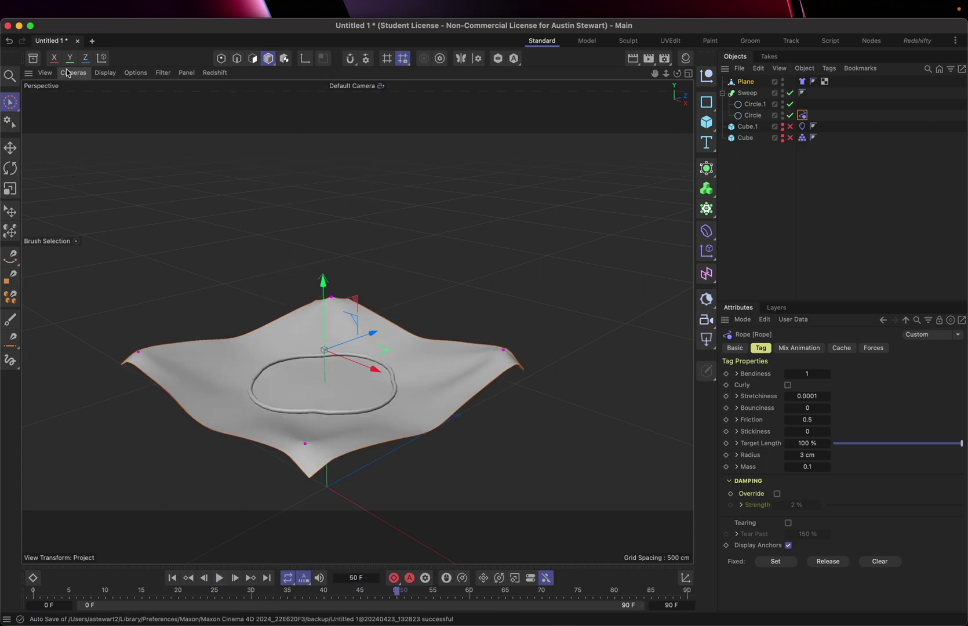
Open the Simulation section of the project settings
left_click(85, 11)
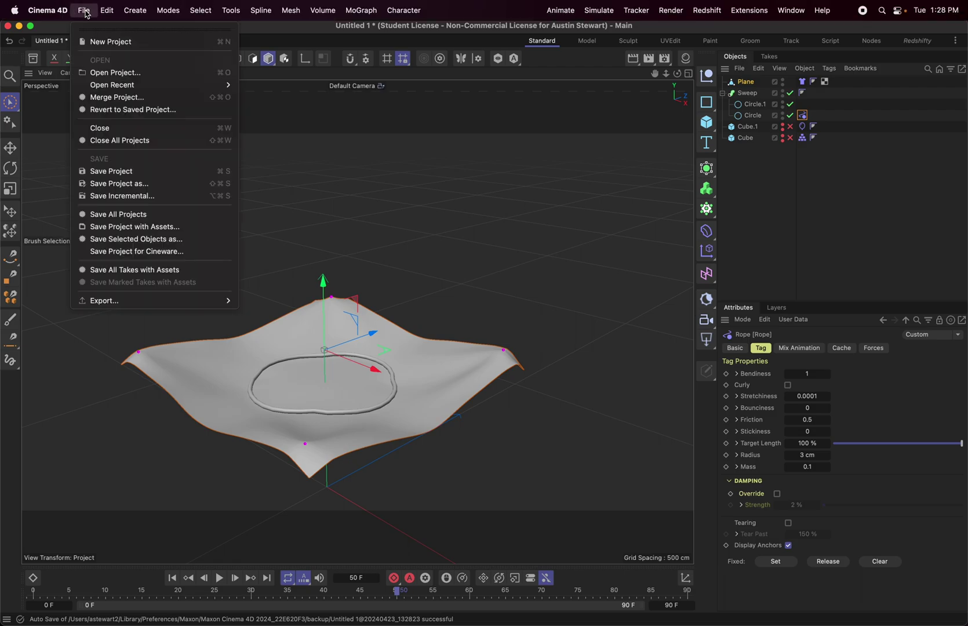
mouse_move(104, 14)
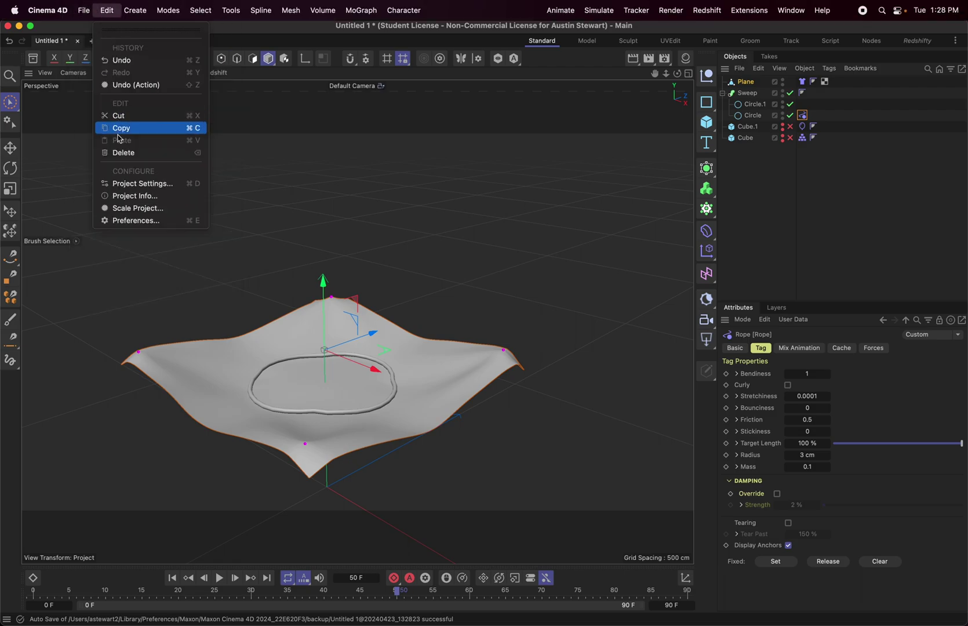
left_click(122, 184)
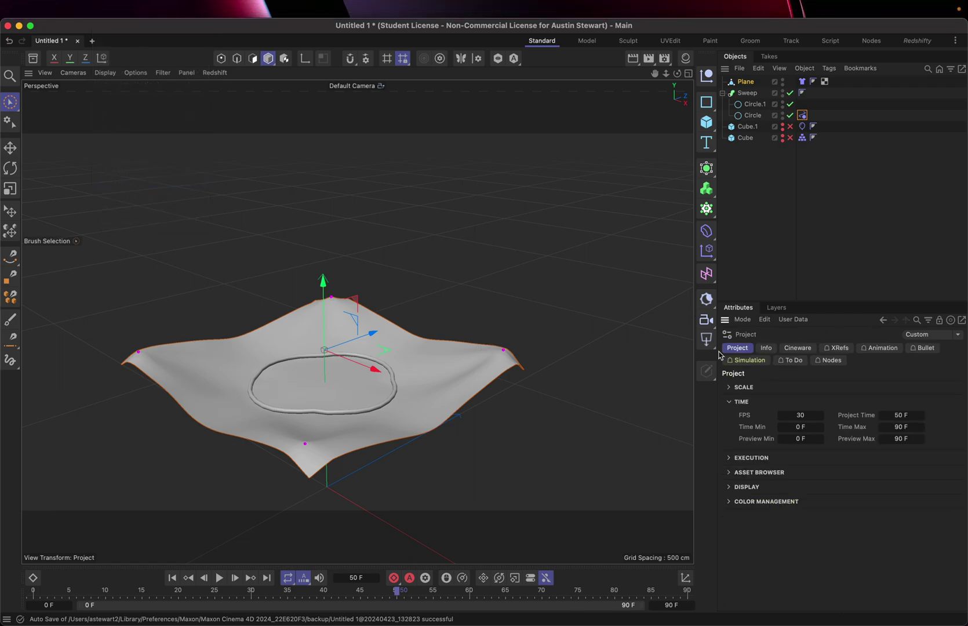
left_click(749, 360)
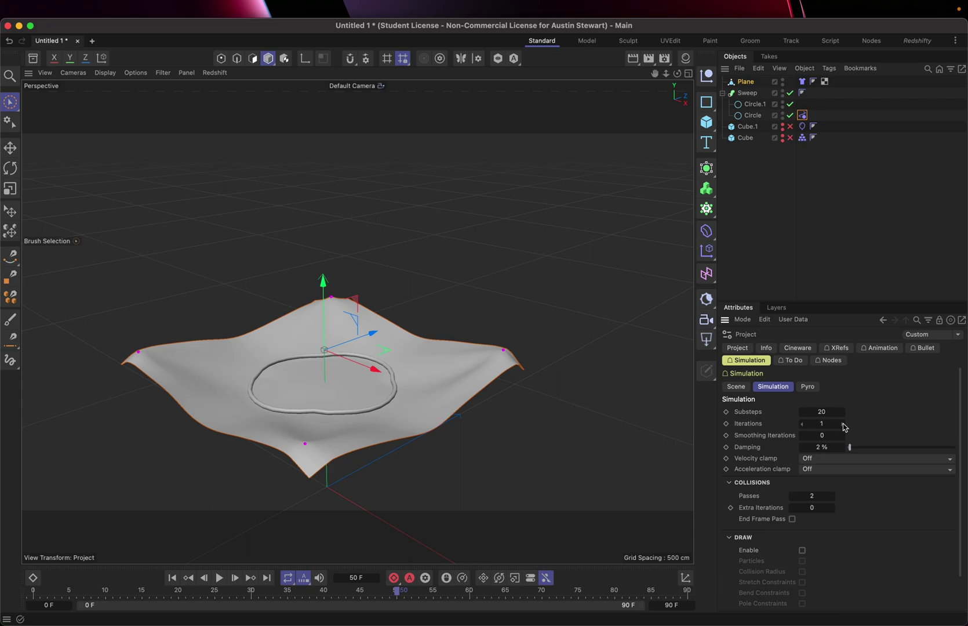
Read the help documentation on the Substeps and Iterations parameters, and close it
right_click(745, 415)
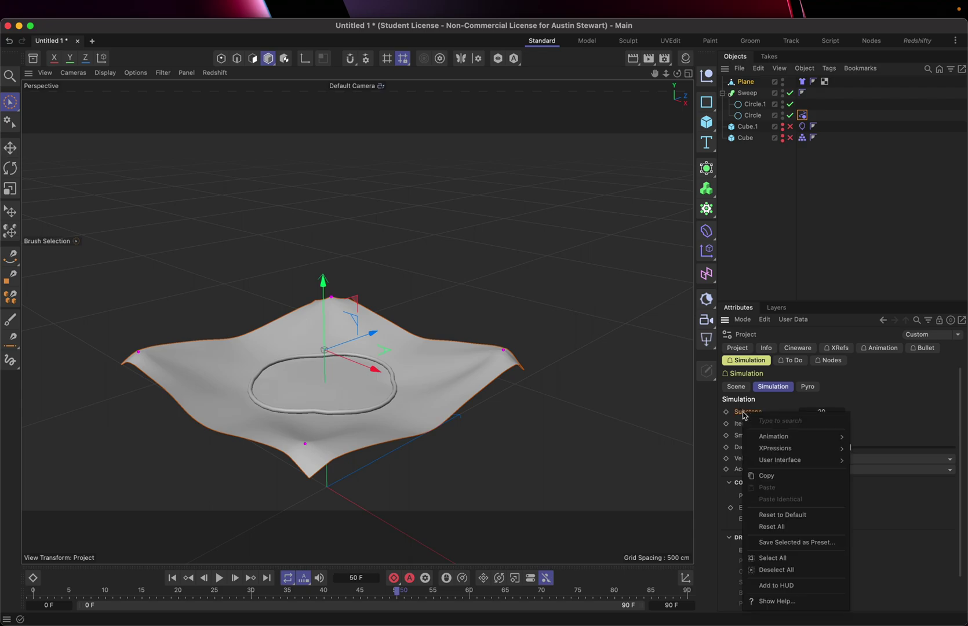
left_click(773, 601)
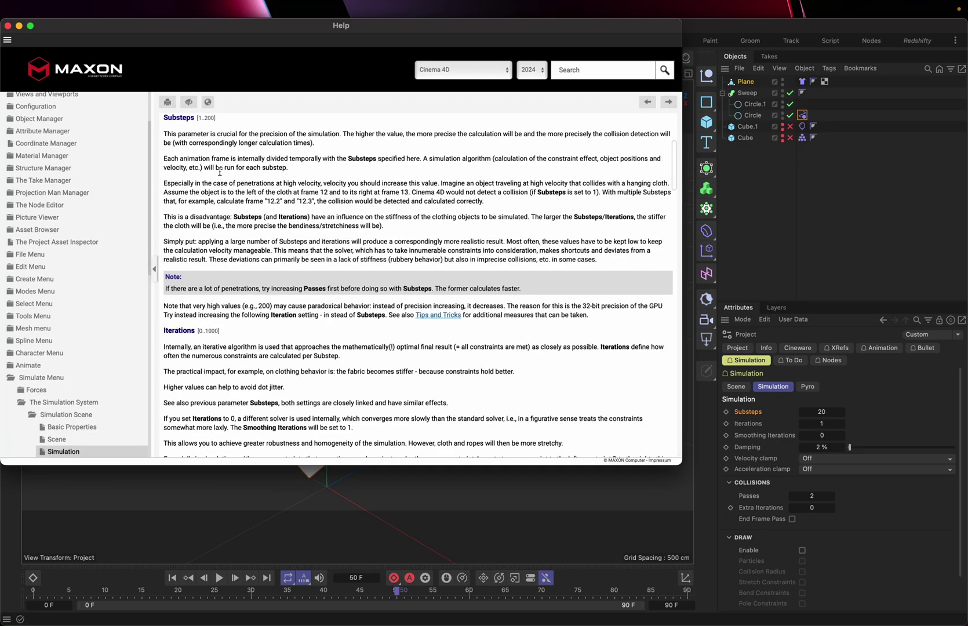
scroll(217, 163, "up", 3)
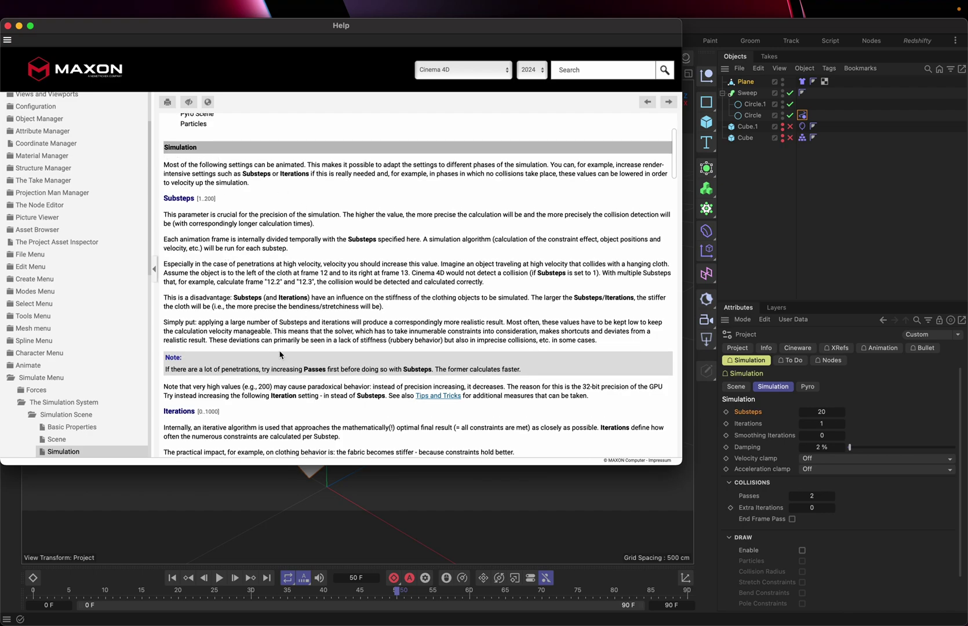
scroll(280, 354, "down", 3)
scroll(308, 388, "down", 1)
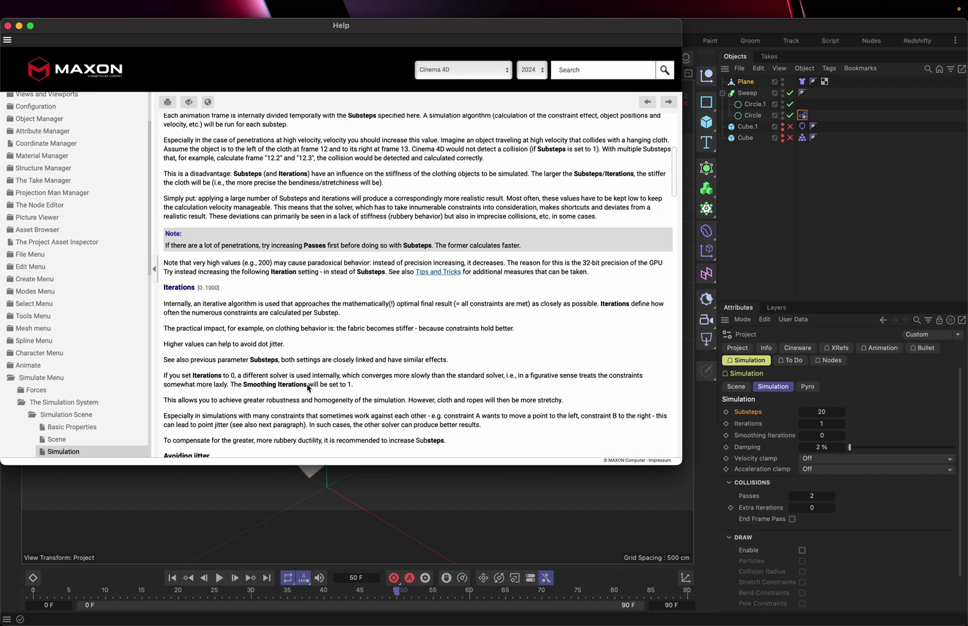
scroll(307, 384, "up", 7)
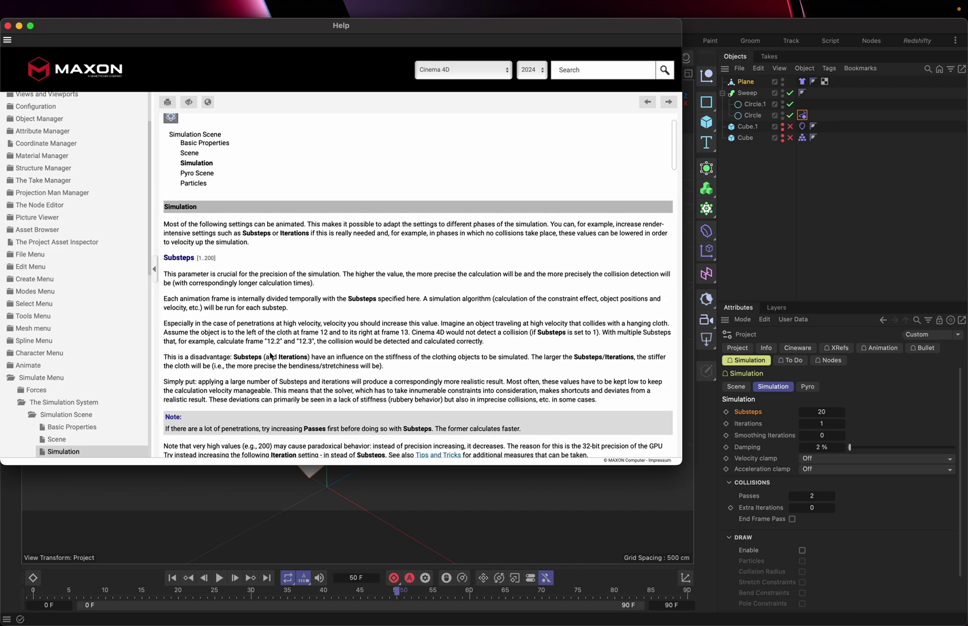
scroll(270, 356, "down", 5)
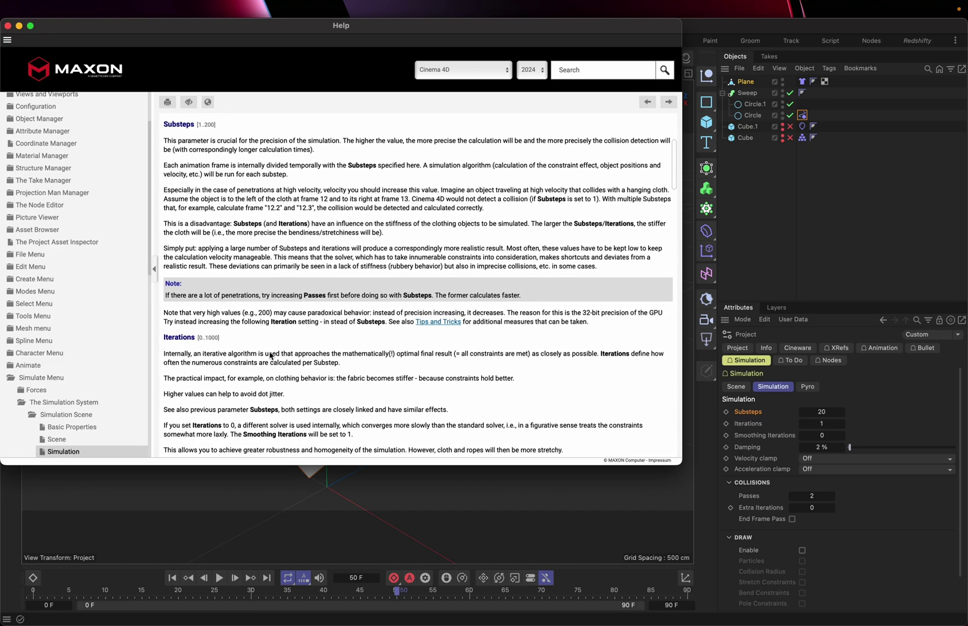
scroll(270, 356, "up", 1)
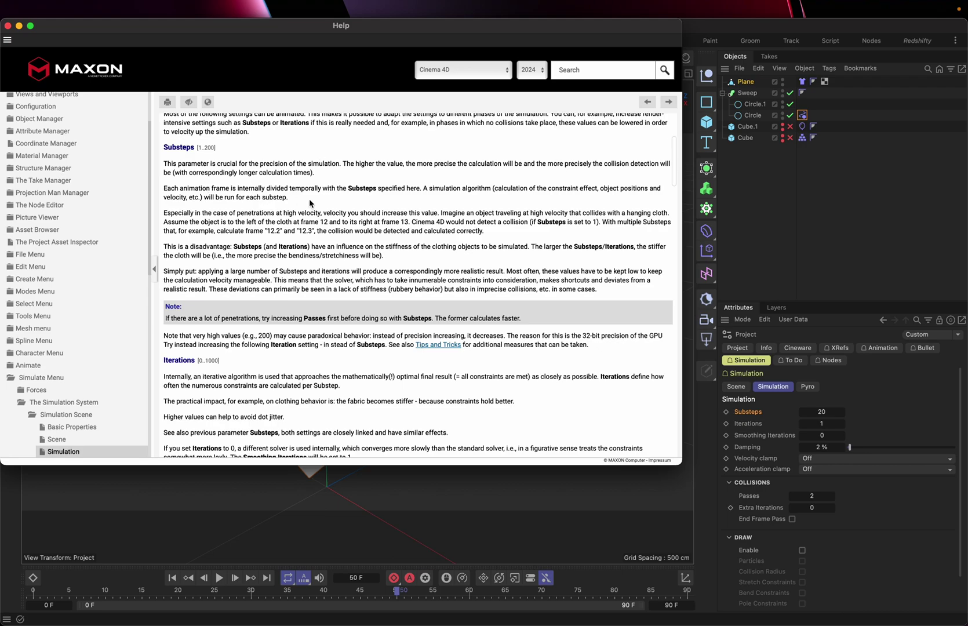
left_click(8, 26)
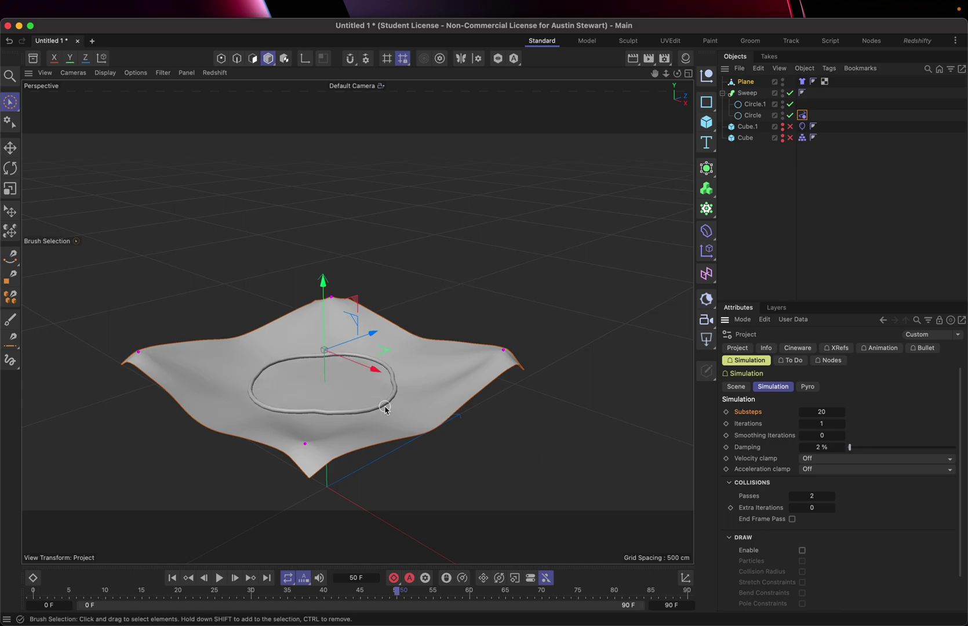
Set the project's simulation Substeps to 30 and replay the simulation from the start
left_click(825, 411)
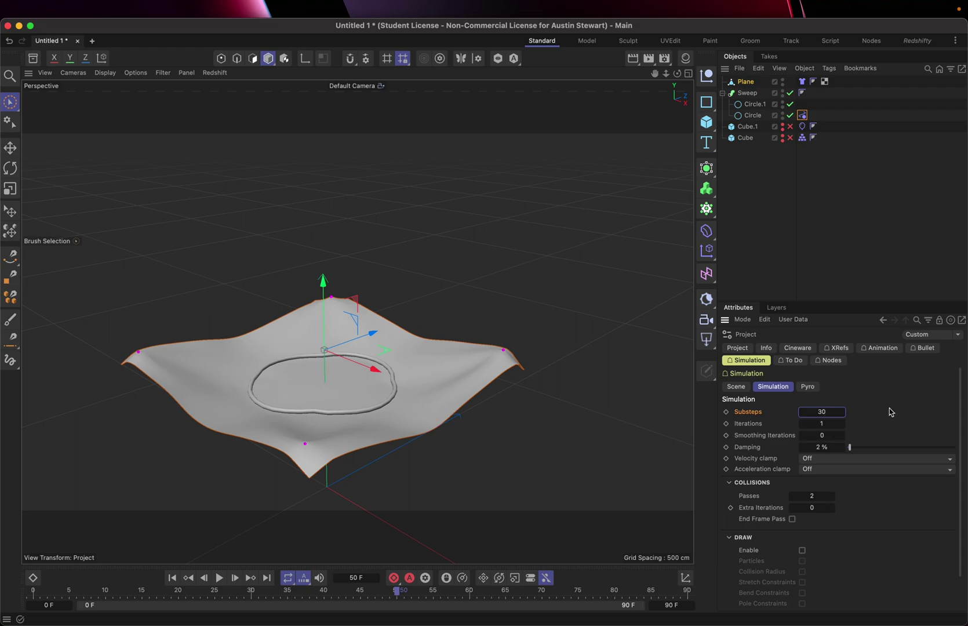
left_click(174, 579)
left_click(219, 578)
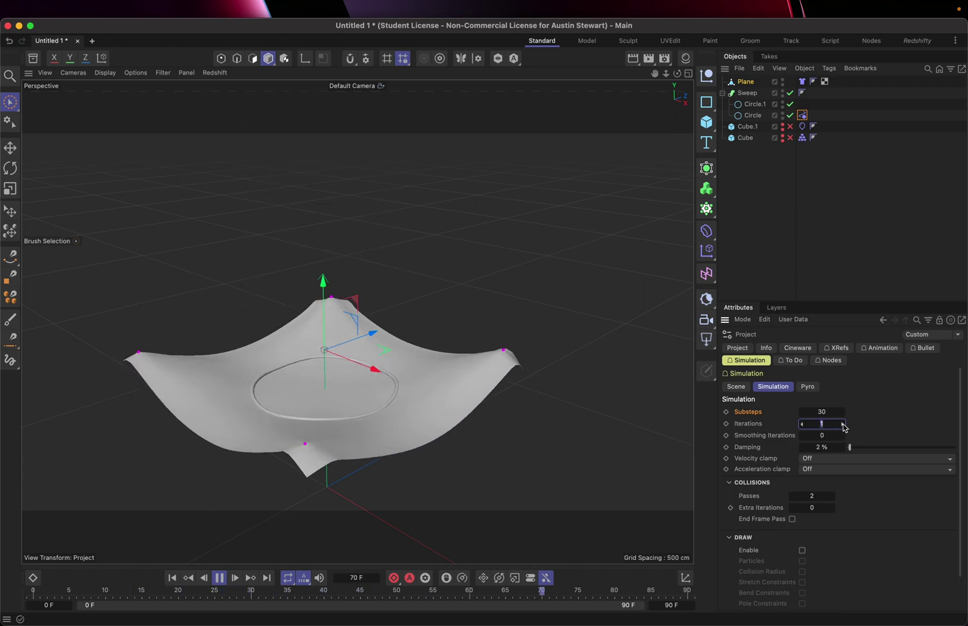
Raise the project's simulation Substeps to 40
left_click(843, 425)
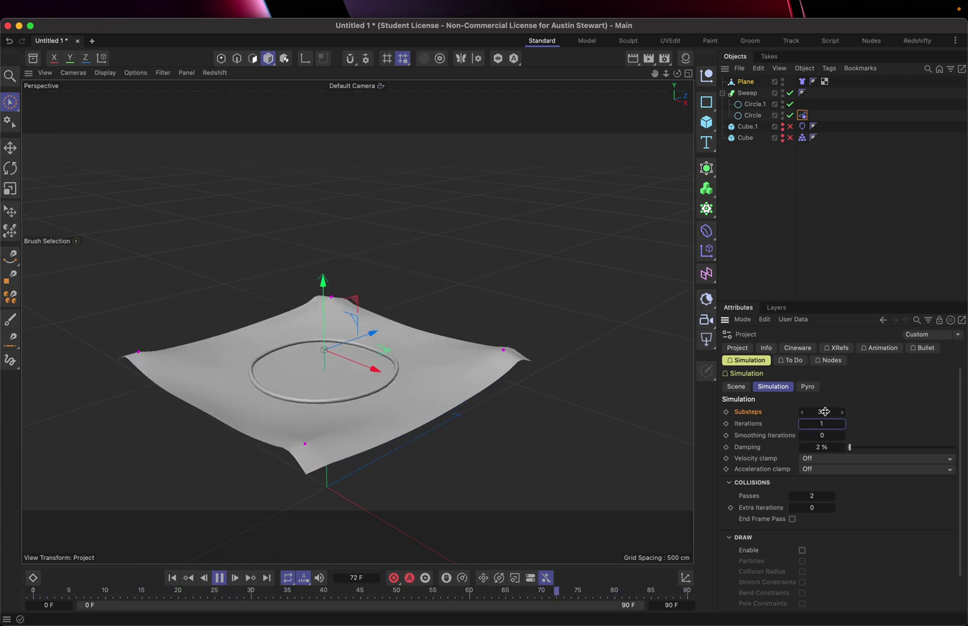
double_click(822, 411)
type("40")
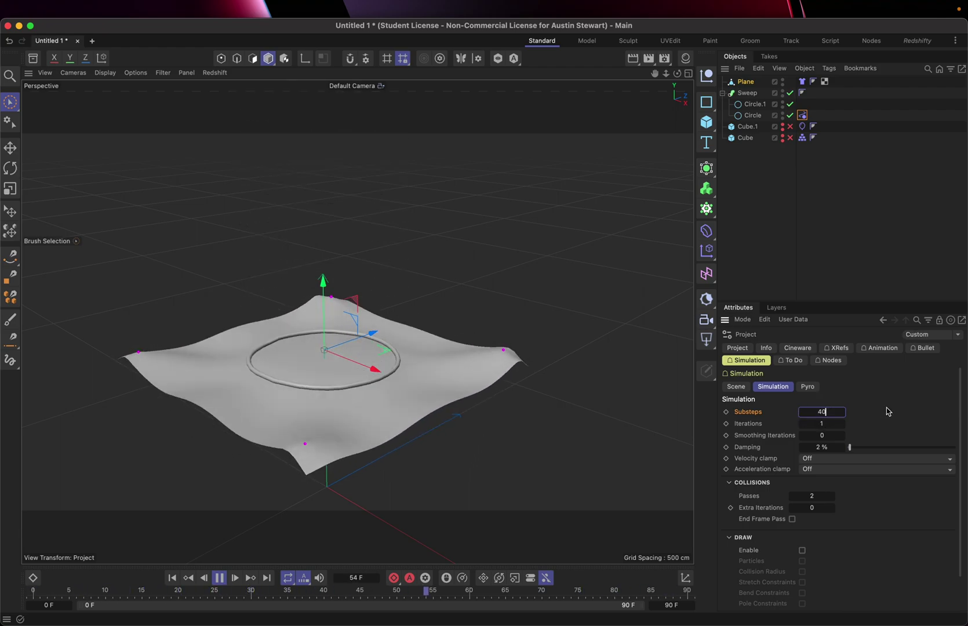
key("Return")
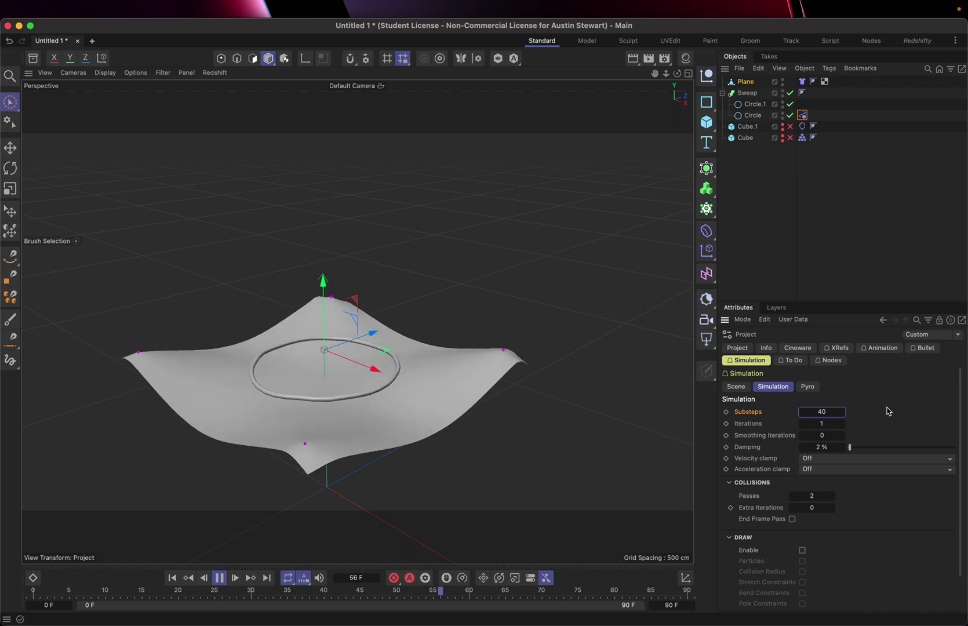
Replay the simulation from the start, stop it at frame 77 and examine how the rope circle rests on the cloth
left_click(220, 579)
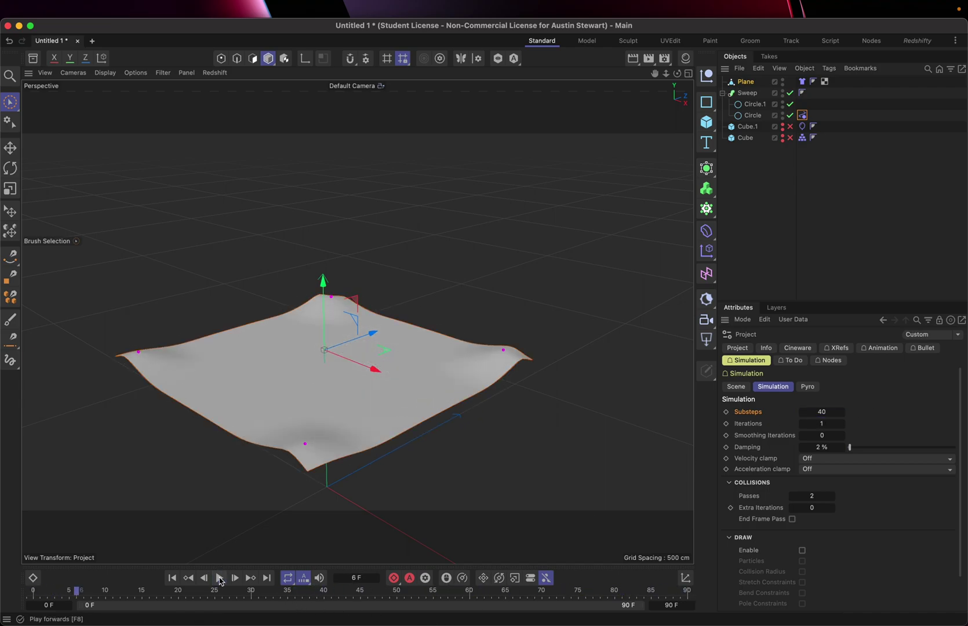
left_click(172, 577)
left_click(219, 578)
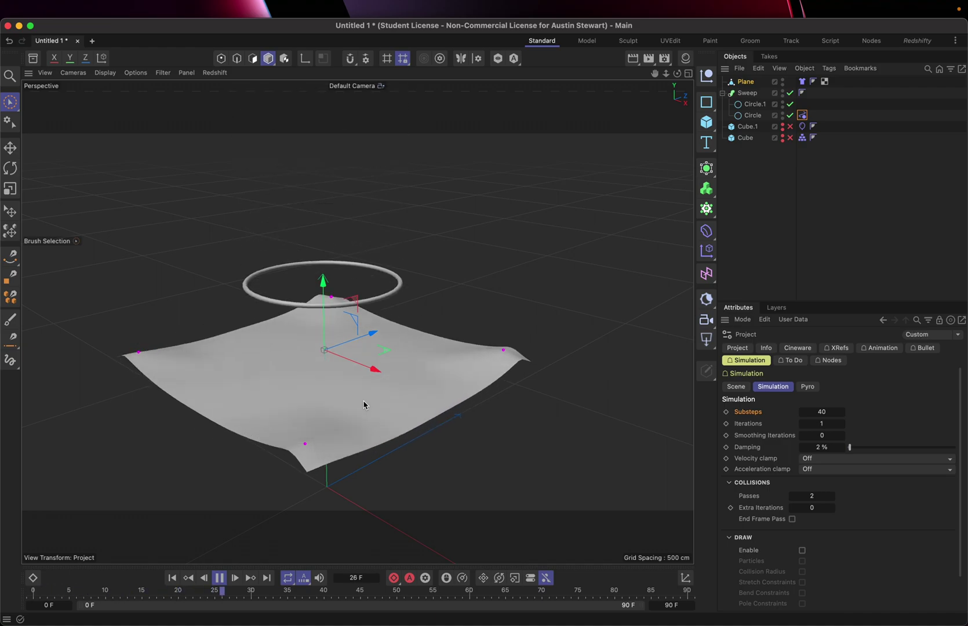
left_click(220, 579)
scroll(352, 378, "up", 8)
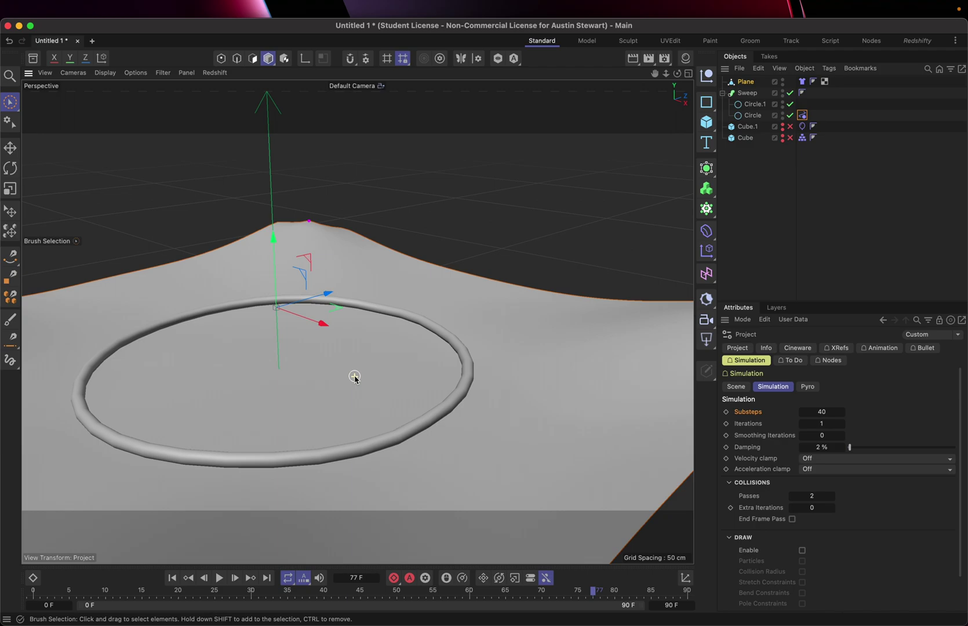
mouse_move(353, 378)
left_mouse_down("alt")
mouse_move(379, 346)
mouse_move(459, 344)
mouse_move(460, 335)
mouse_move(293, 391)
mouse_move(220, 347)
left_mouse_up("alt")
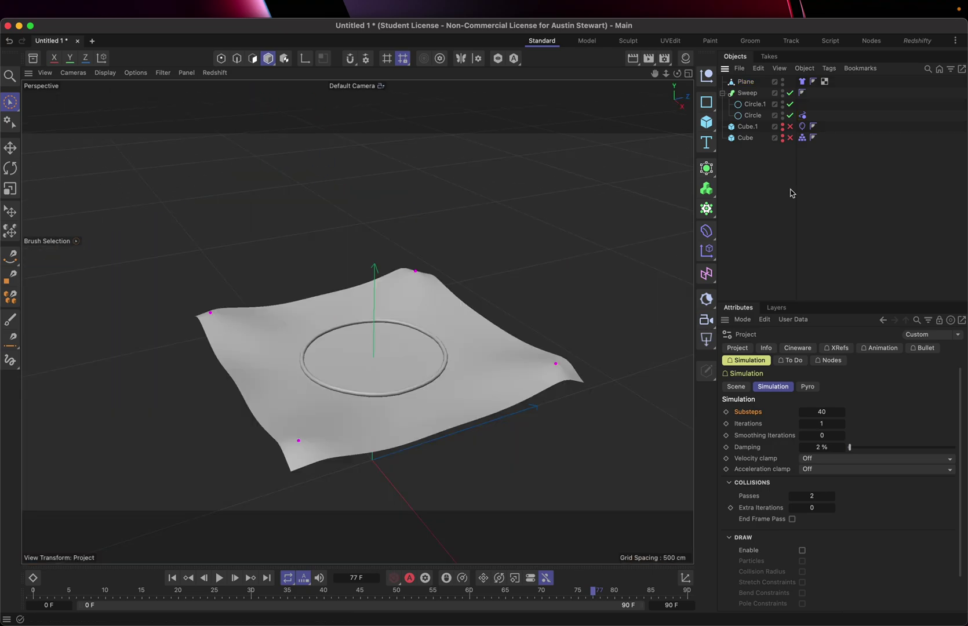